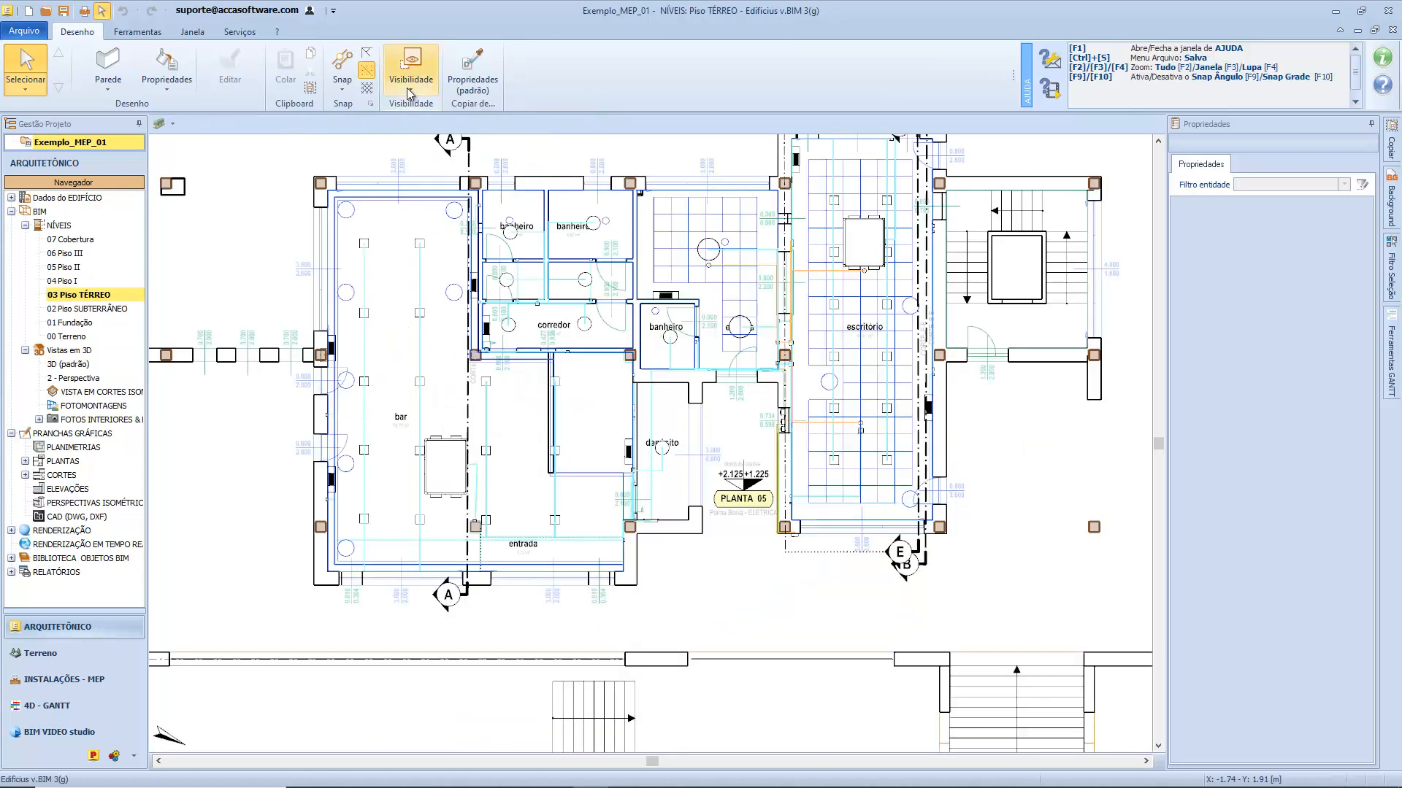
Step: Hide the walls in the ground-floor plan, select the window along the upper facade, and show the walls again
{"action": "left_click", "coordinate": [408, 82]}
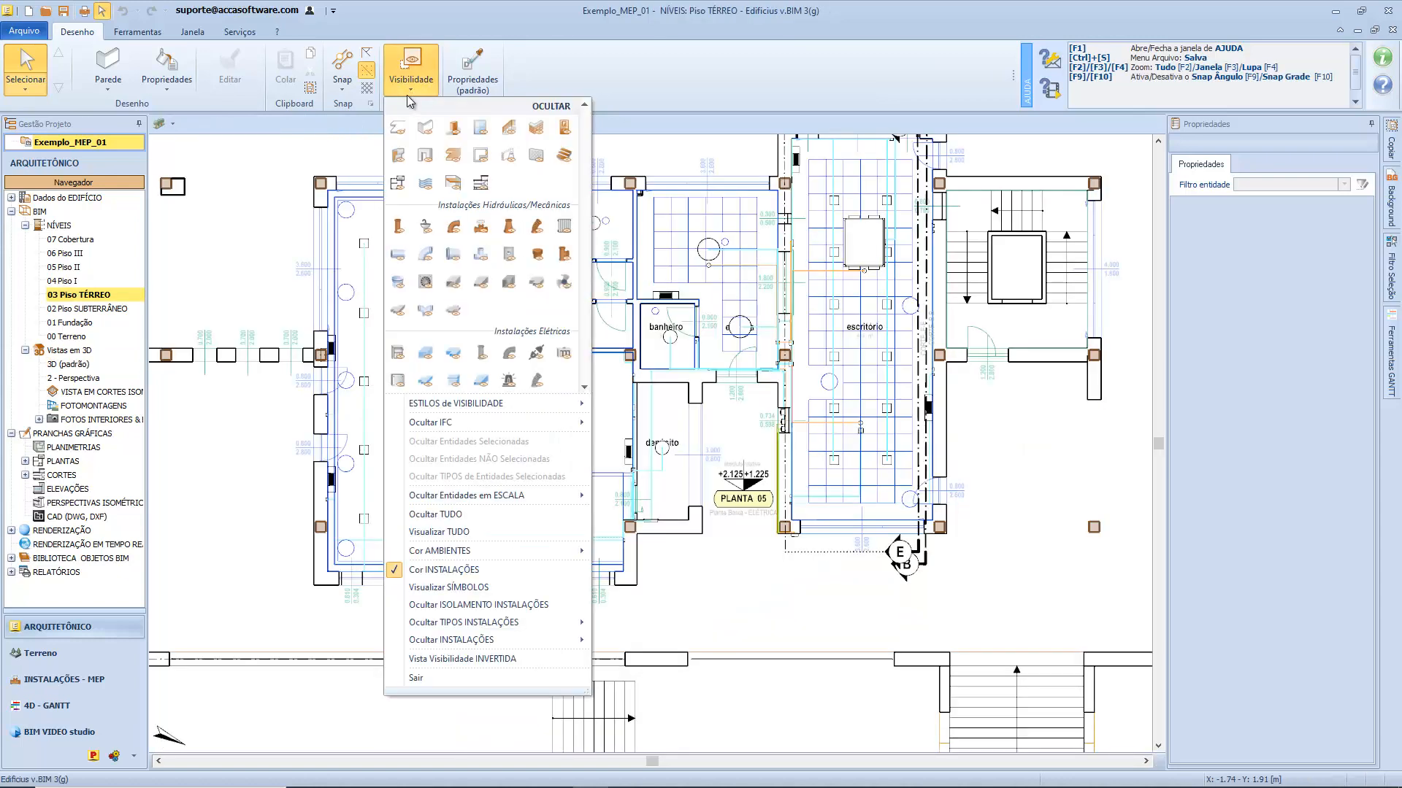
{"action": "left_click", "coordinate": [422, 130]}
{"action": "left_click", "coordinate": [699, 171]}
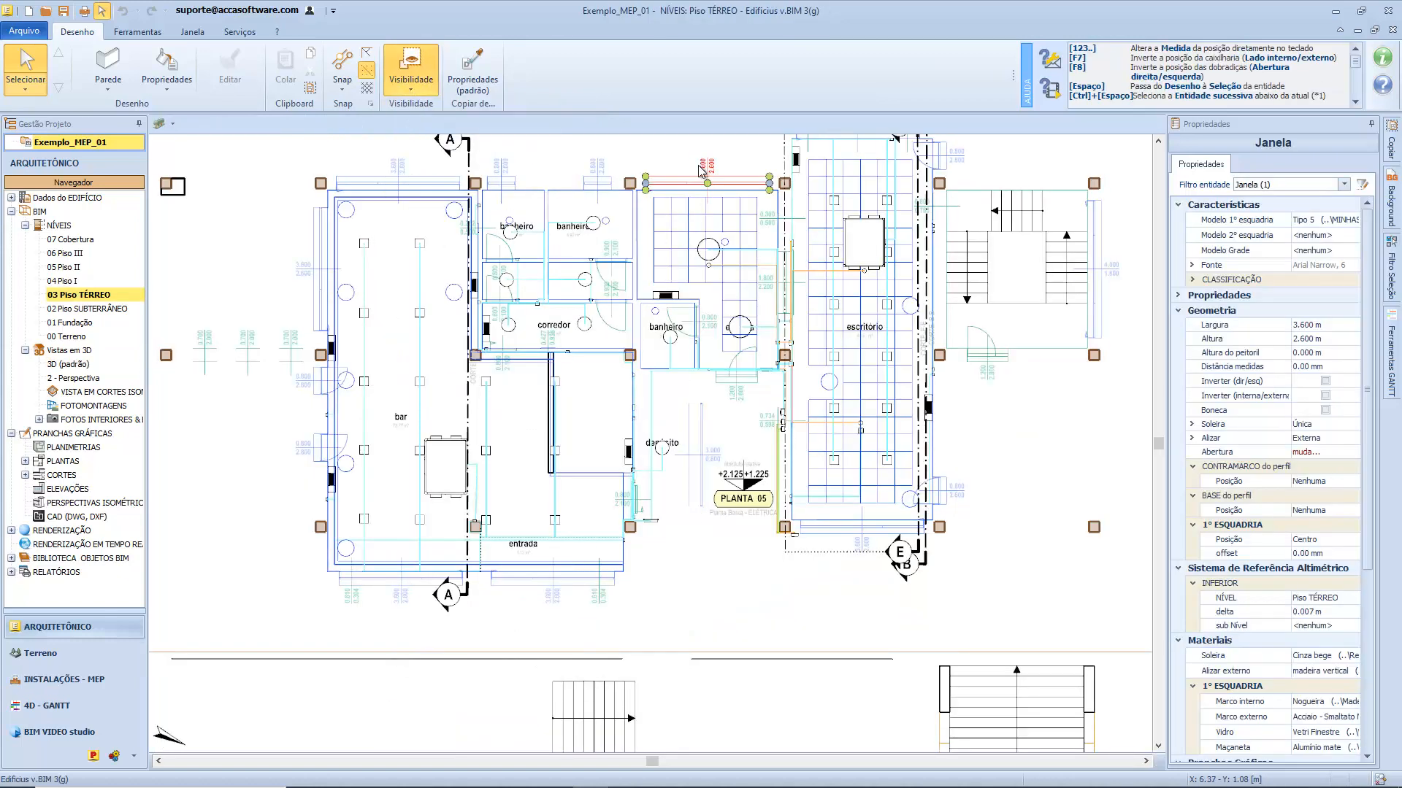
{"action": "left_click", "coordinate": [410, 73]}
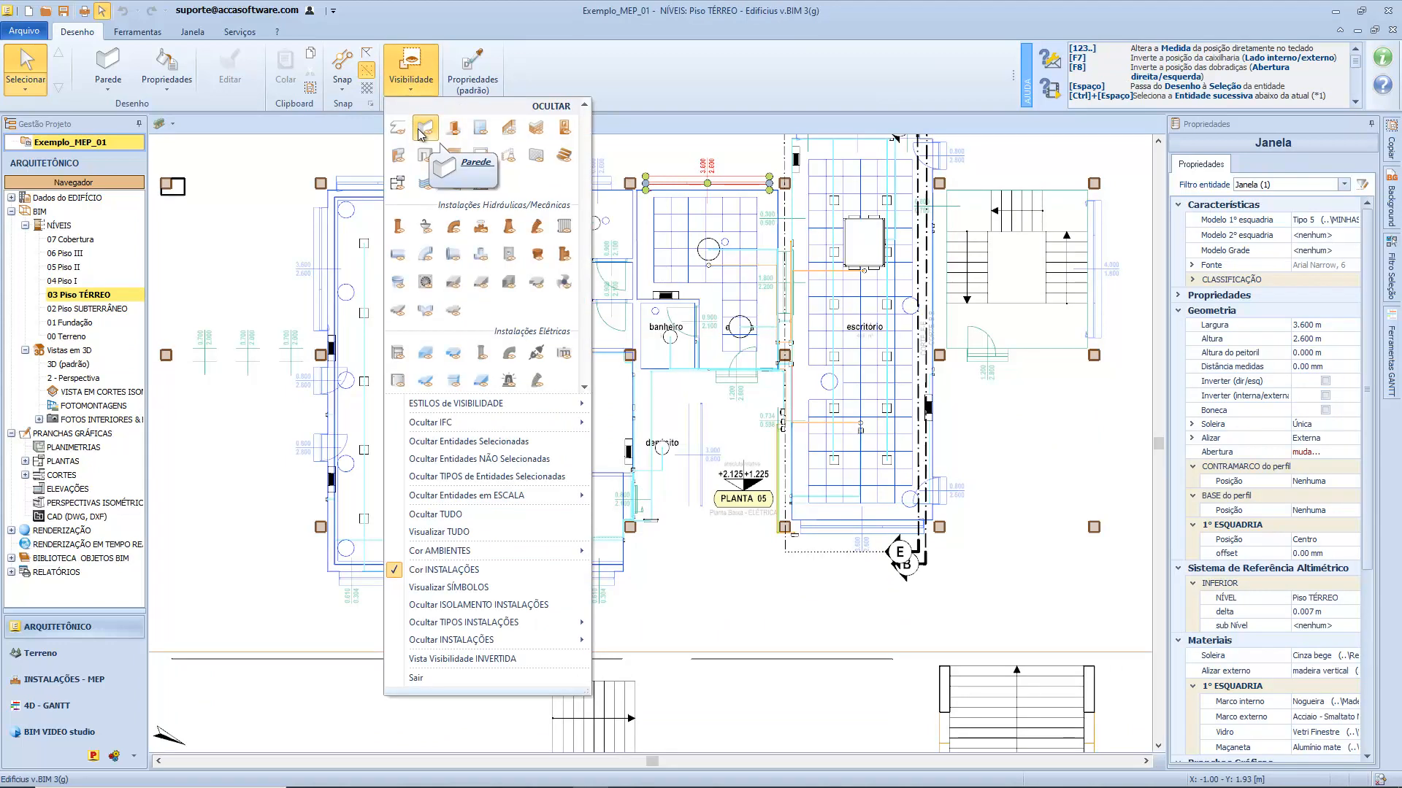
{"action": "left_click", "coordinate": [424, 130]}
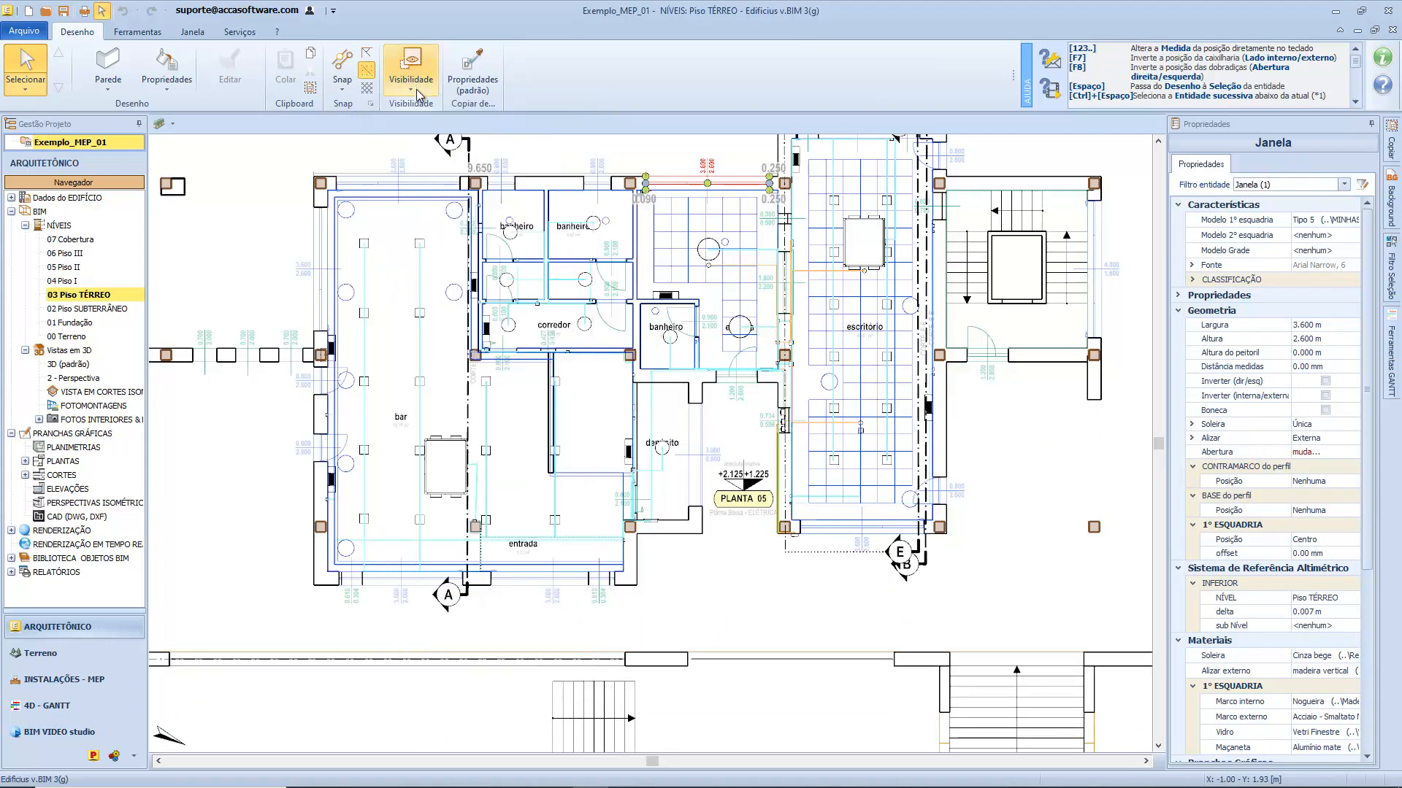
Step: Hide the window entities (Janela) in the ground-floor plan
{"action": "left_click", "coordinate": [419, 95]}
{"action": "left_click", "coordinate": [478, 130]}
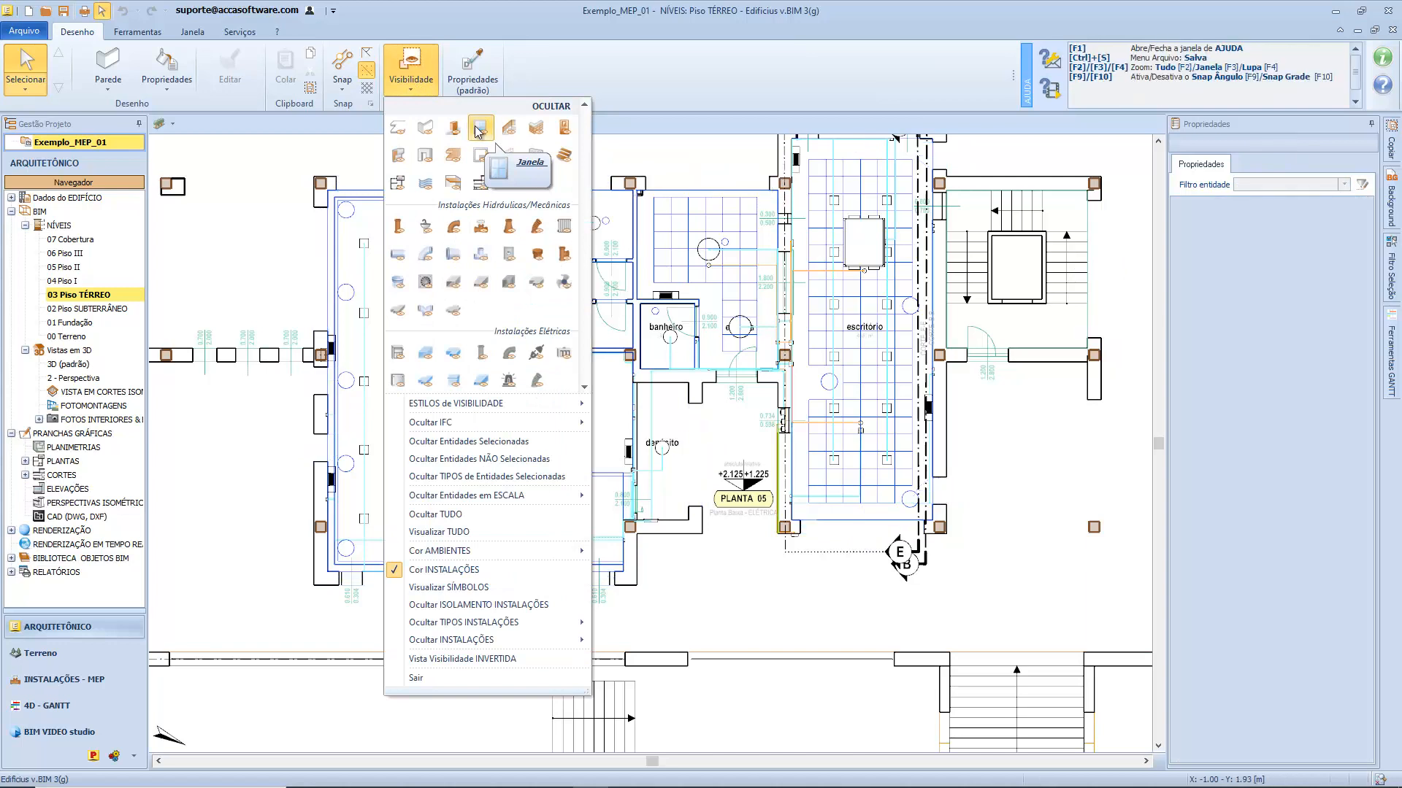
{"action": "left_click", "coordinate": [413, 75]}
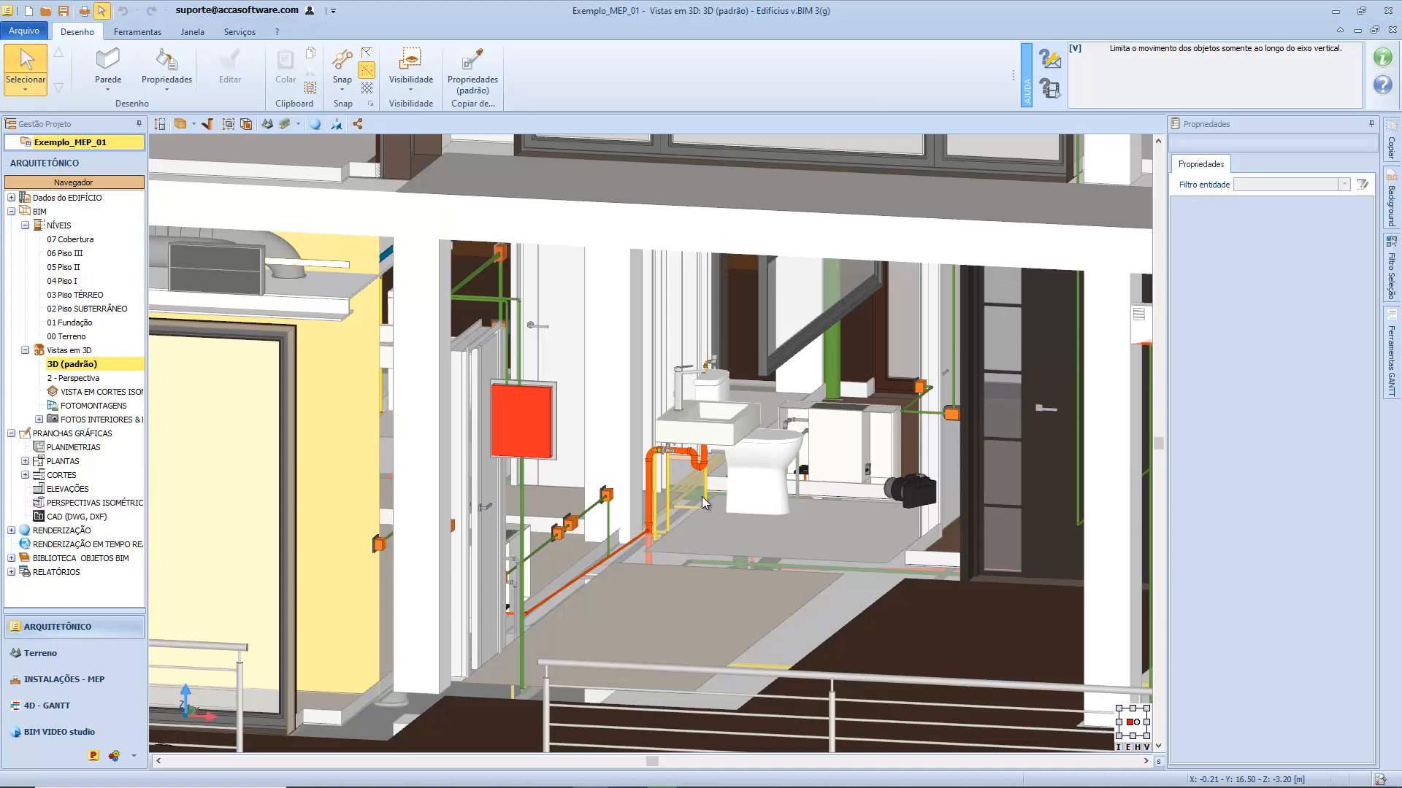
Step: Select the bathroom washbasin in the 3D view, hide all Terminal hidrossanitário entities, and show them again
{"action": "left_click", "coordinate": [685, 431]}
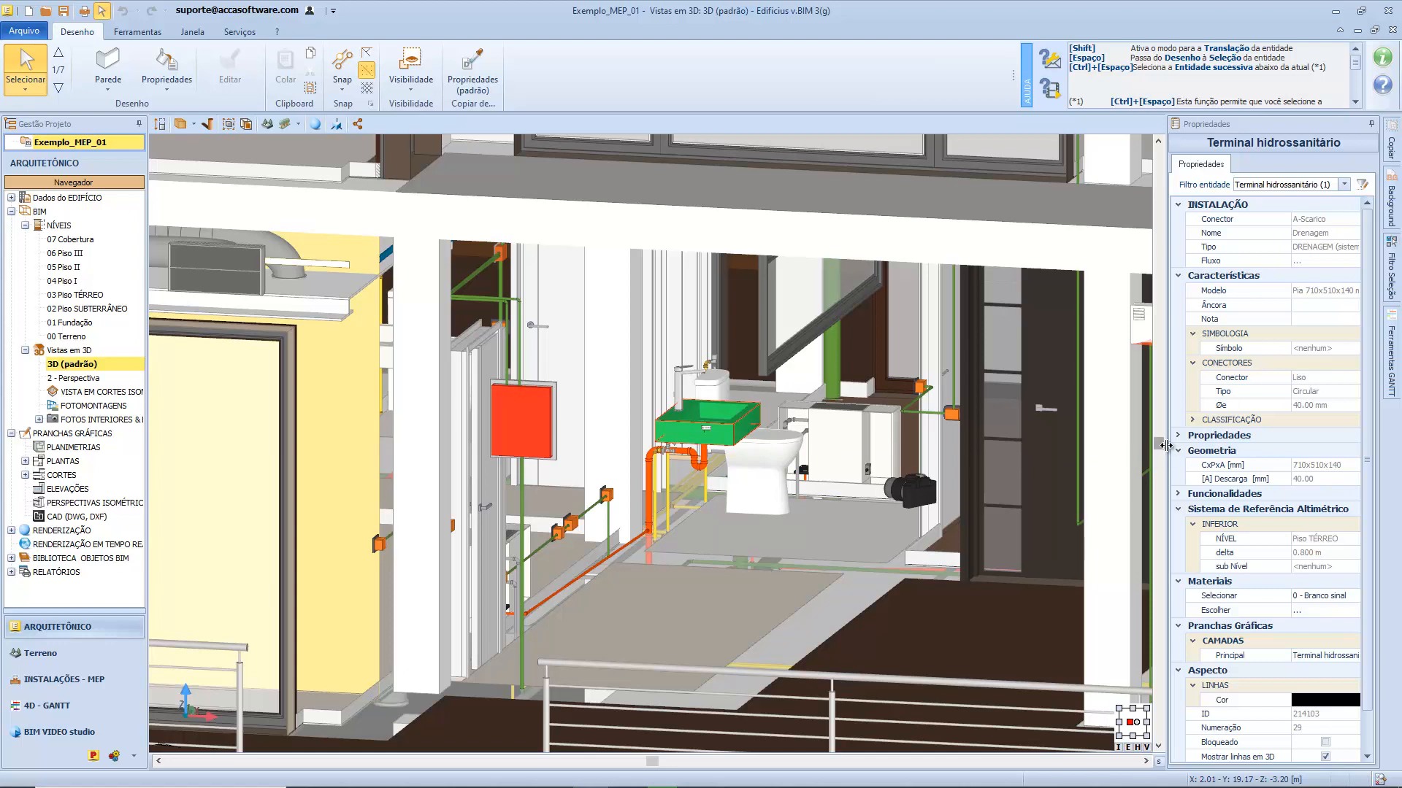
{"action": "left_click", "coordinate": [410, 76]}
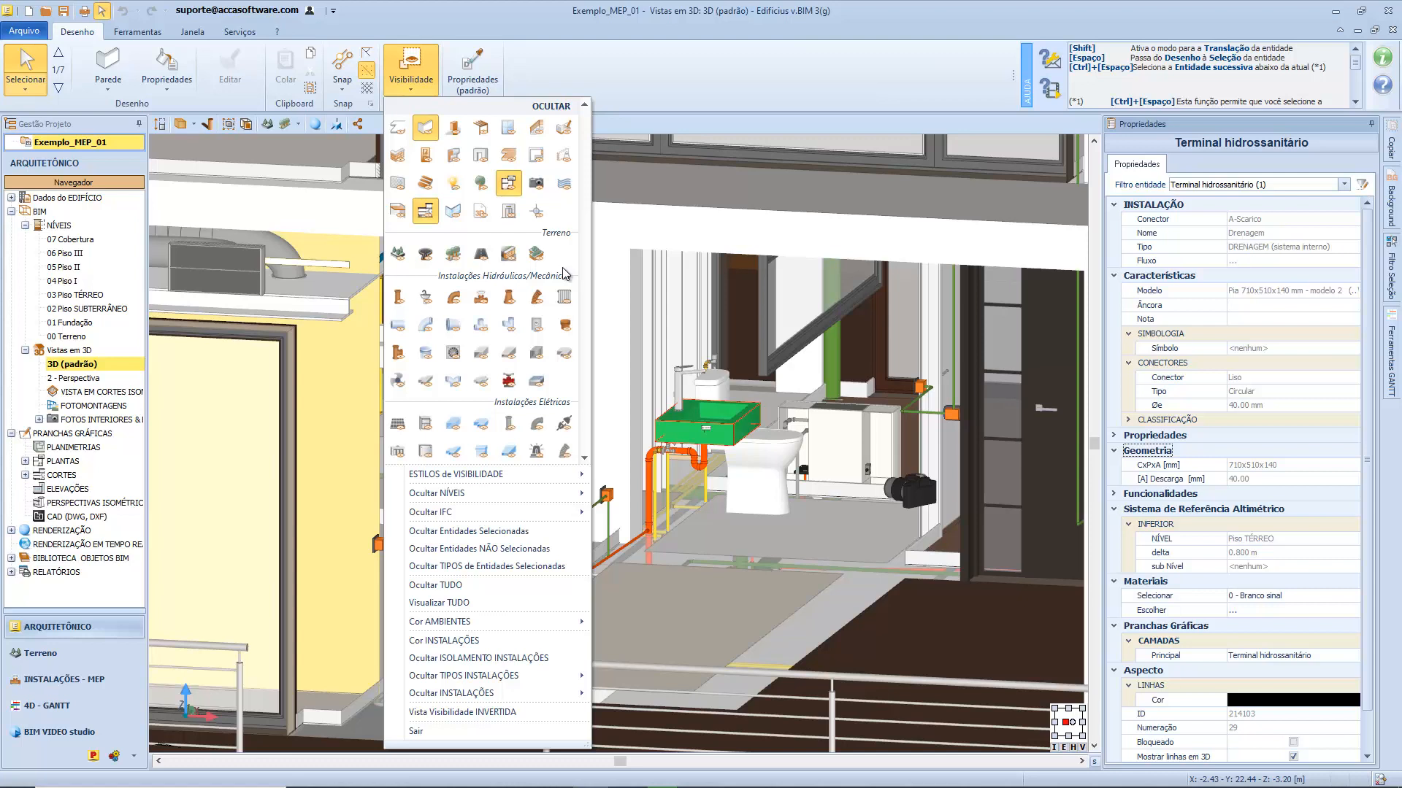
{"action": "left_click", "coordinate": [428, 294]}
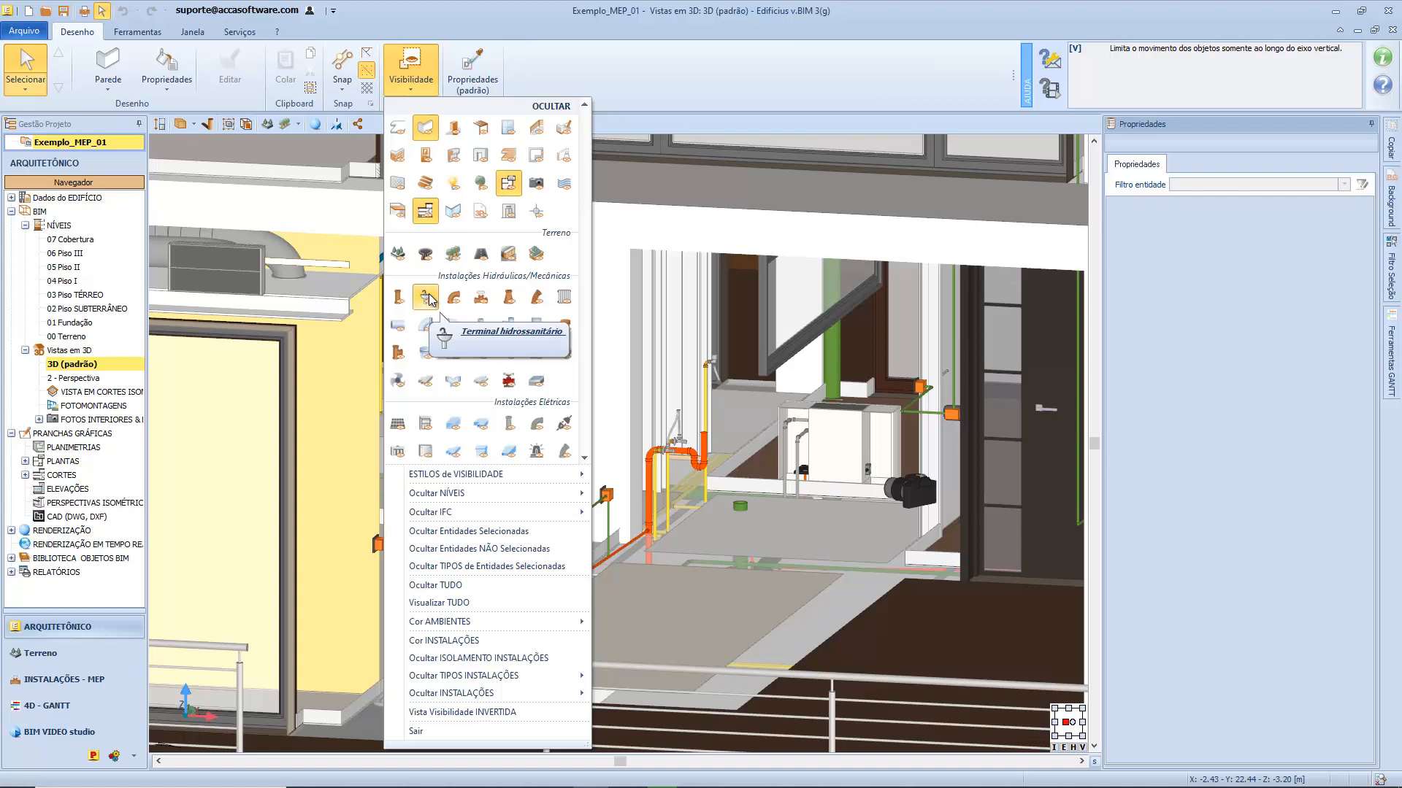
{"action": "left_click", "coordinate": [428, 294]}
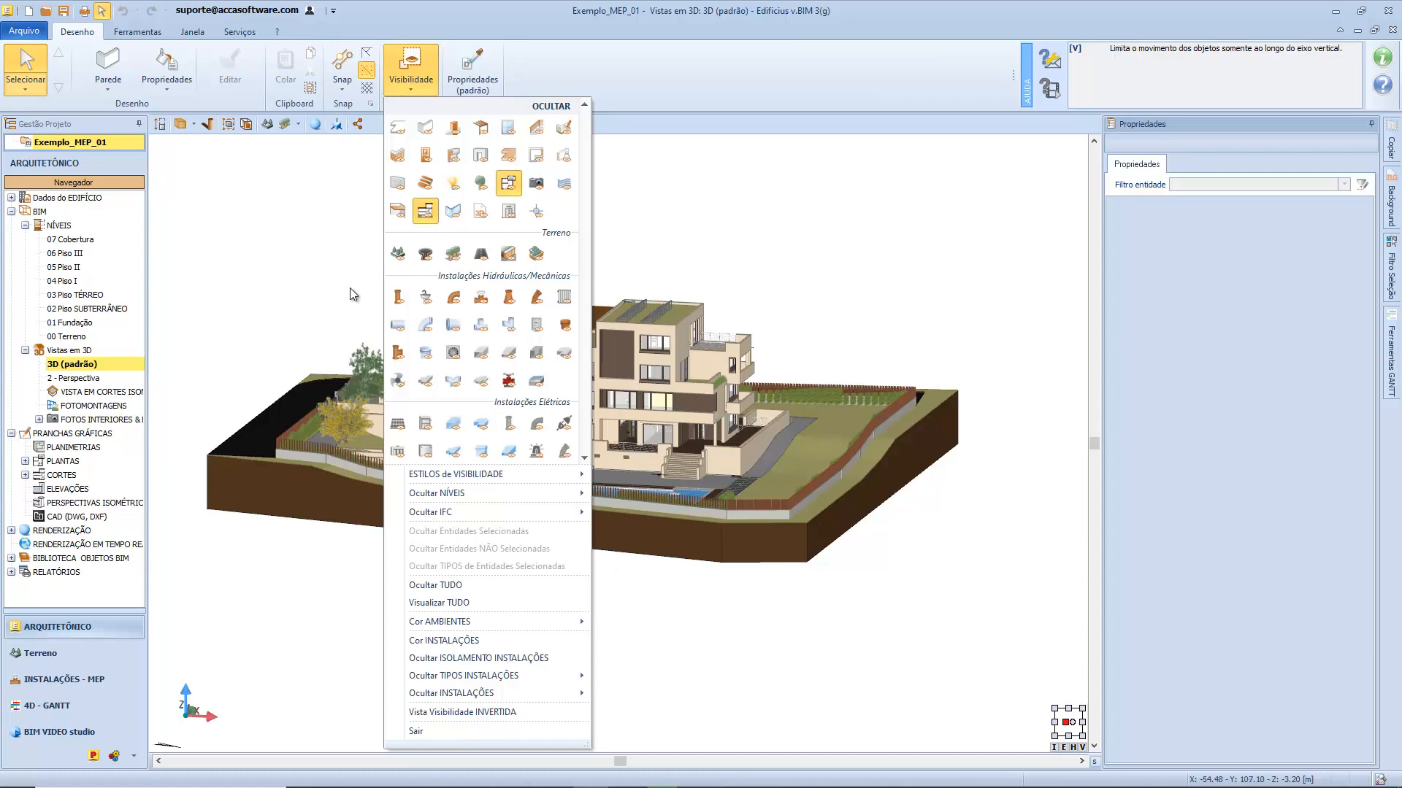
Step: In the visibility styles manager, change the description of style 06, Apenas instalações, to "Apenas instalações MEP" and accept
{"action": "mouse_move", "coordinate": [406, 474]}
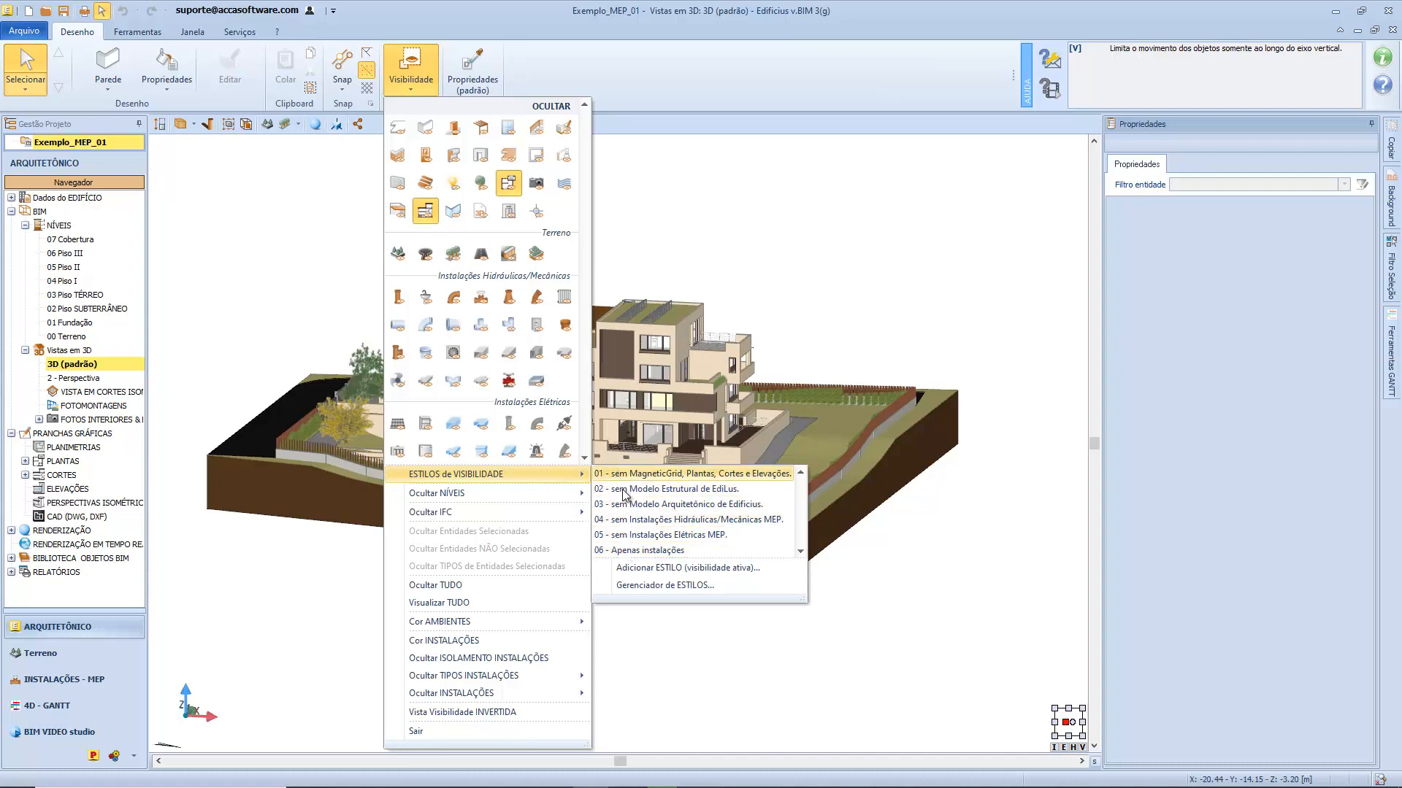
{"action": "left_click", "coordinate": [641, 583]}
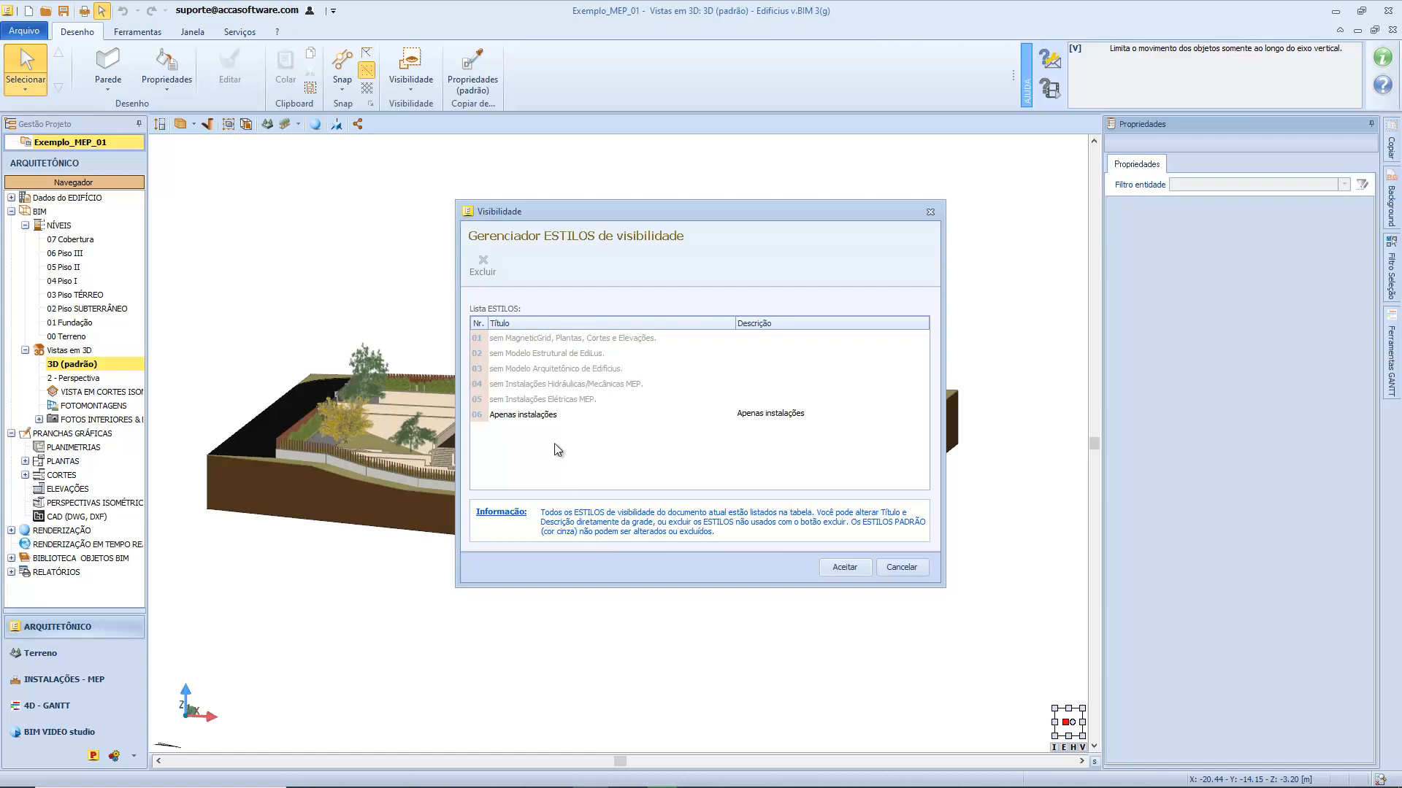
{"action": "left_click", "coordinate": [568, 416]}
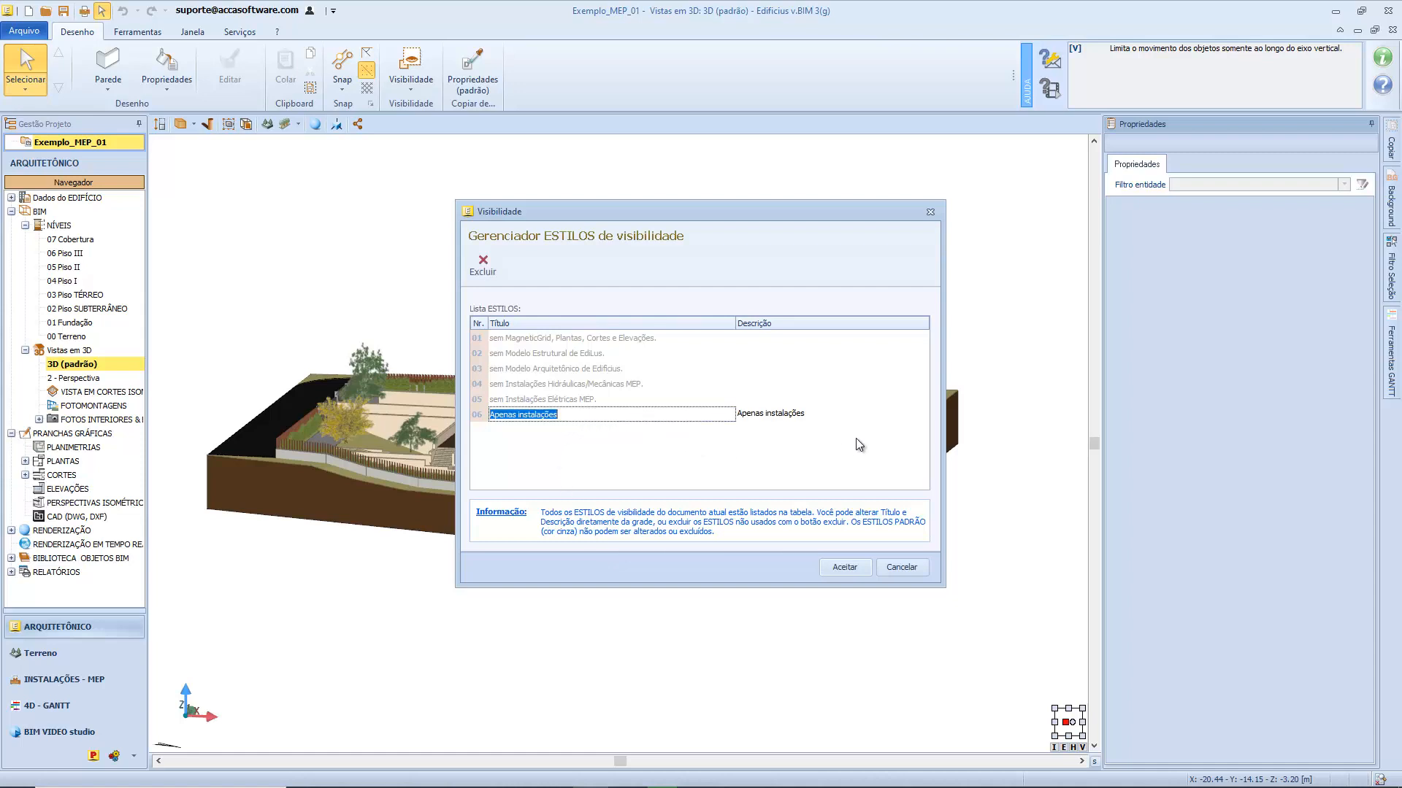
{"action": "left_click", "coordinate": [876, 416]}
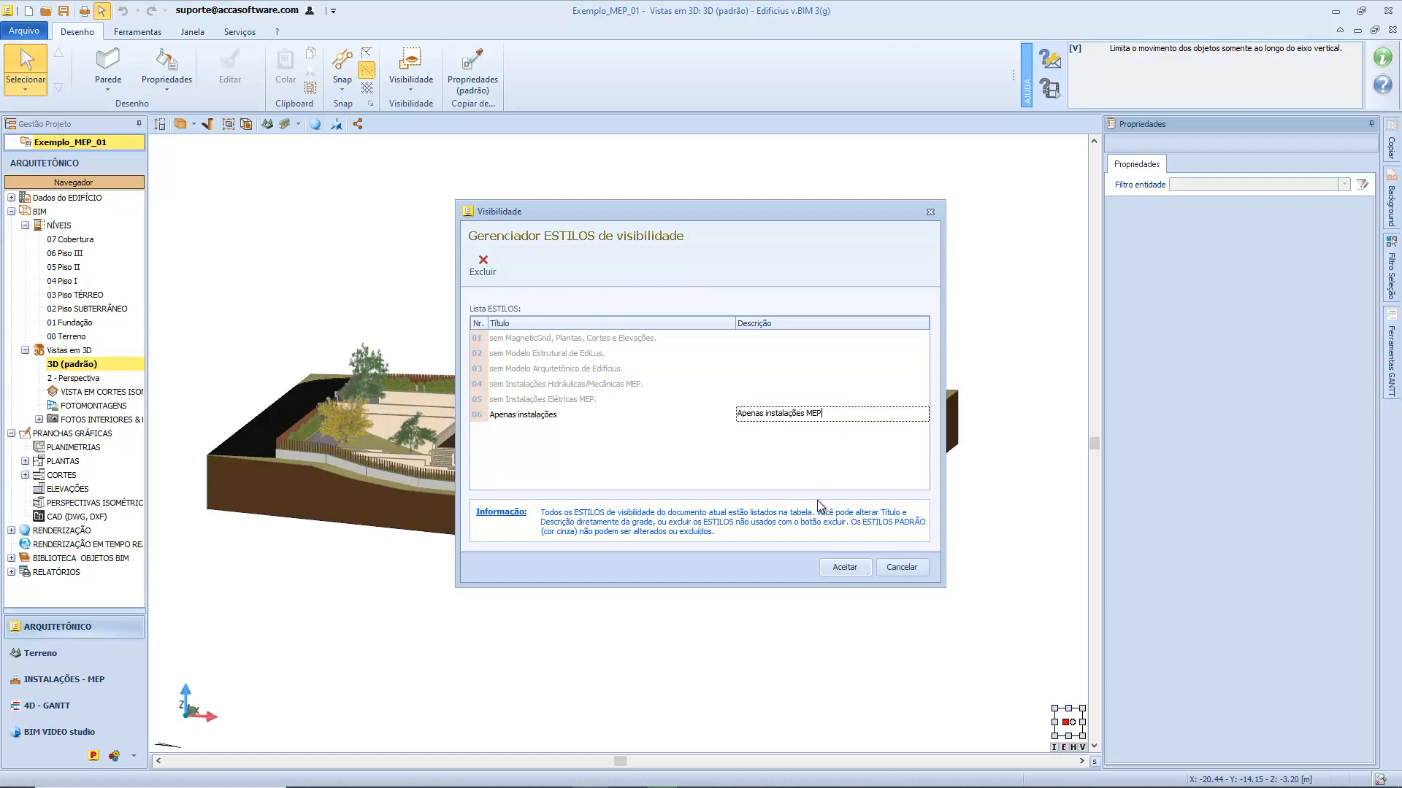
{"action": "left_click", "coordinate": [859, 567]}
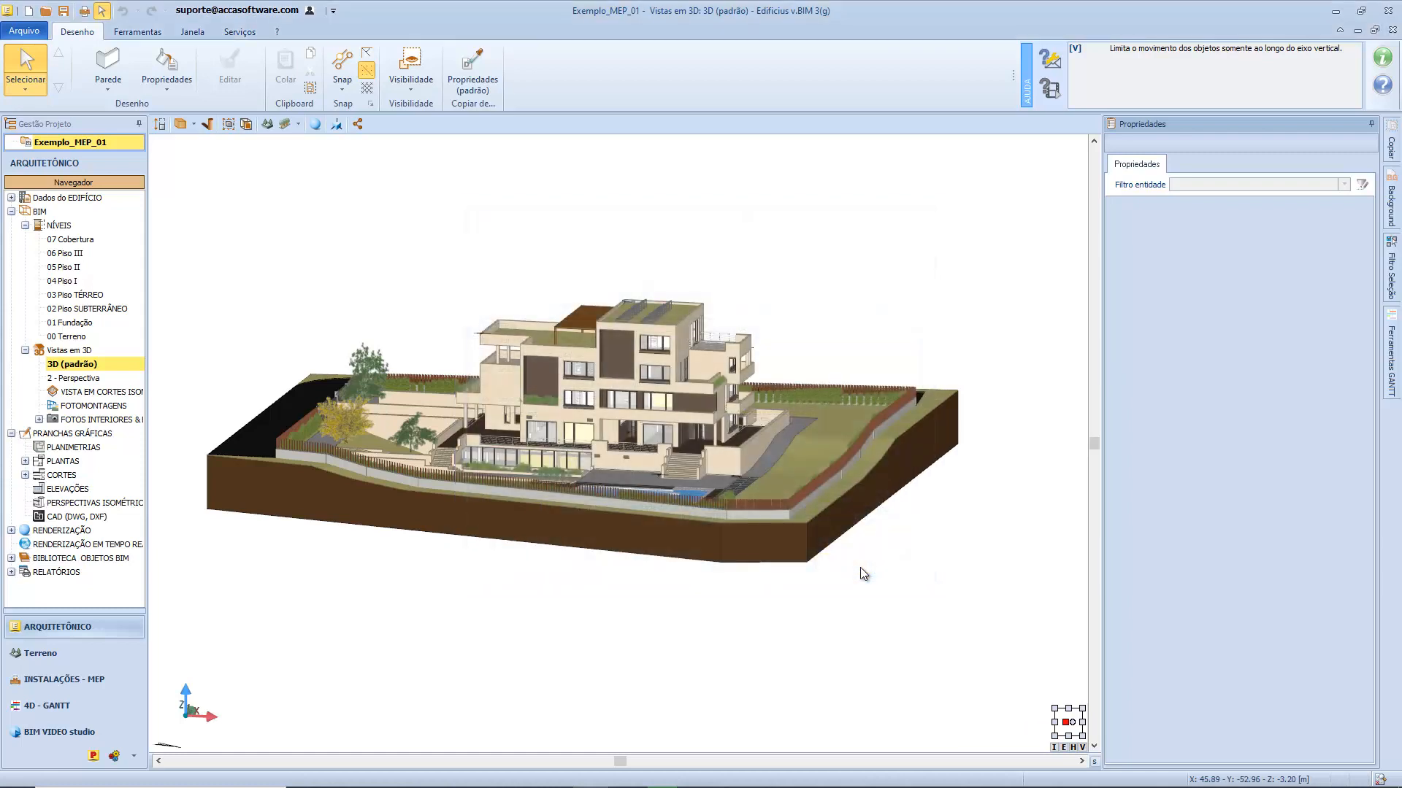
Step: Add a visibility style from the active visibility, titled "Sem IFC, plantas, cortes" and described as "Ocultar IFC, plantas, cortes"
{"action": "left_click", "coordinate": [410, 92]}
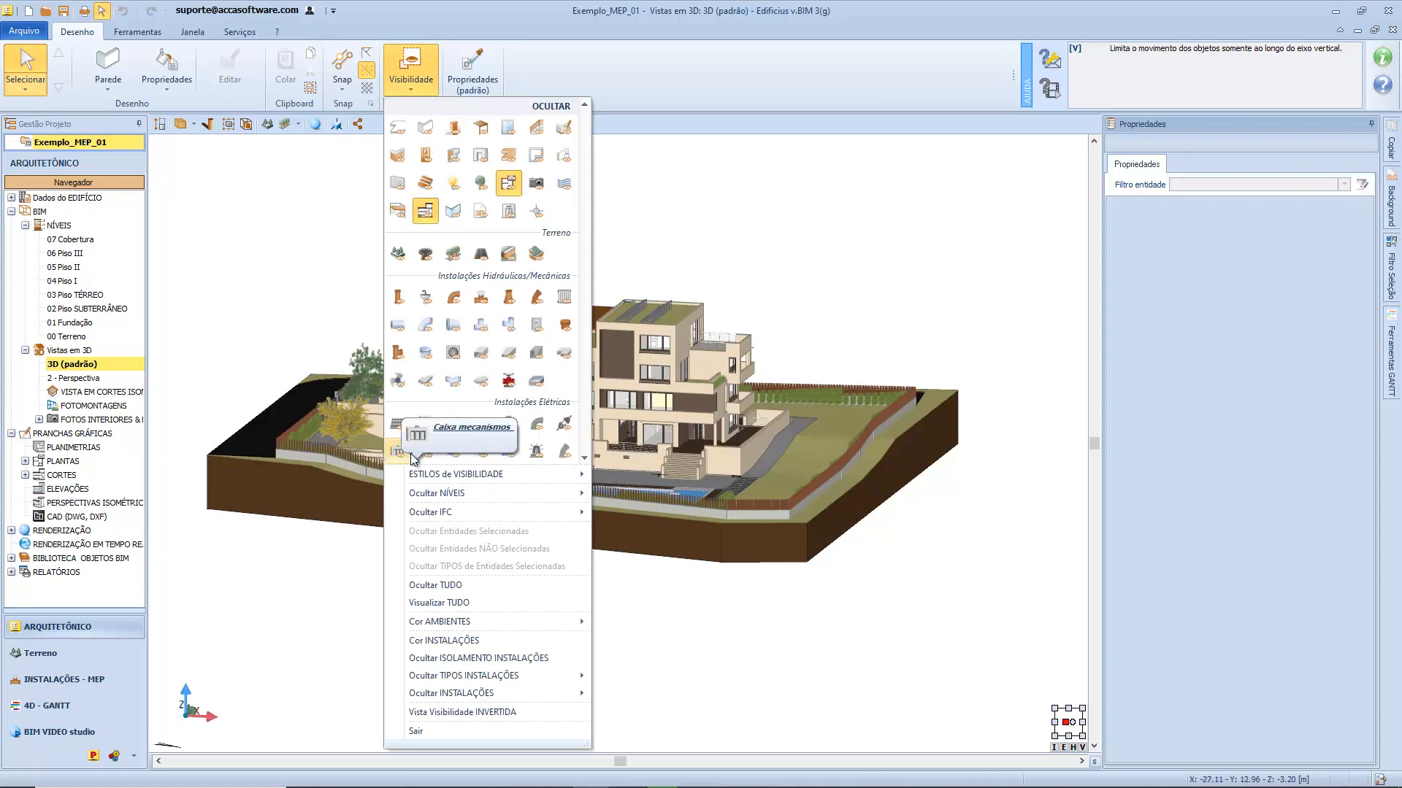
{"action": "key", "text": "Escape"}
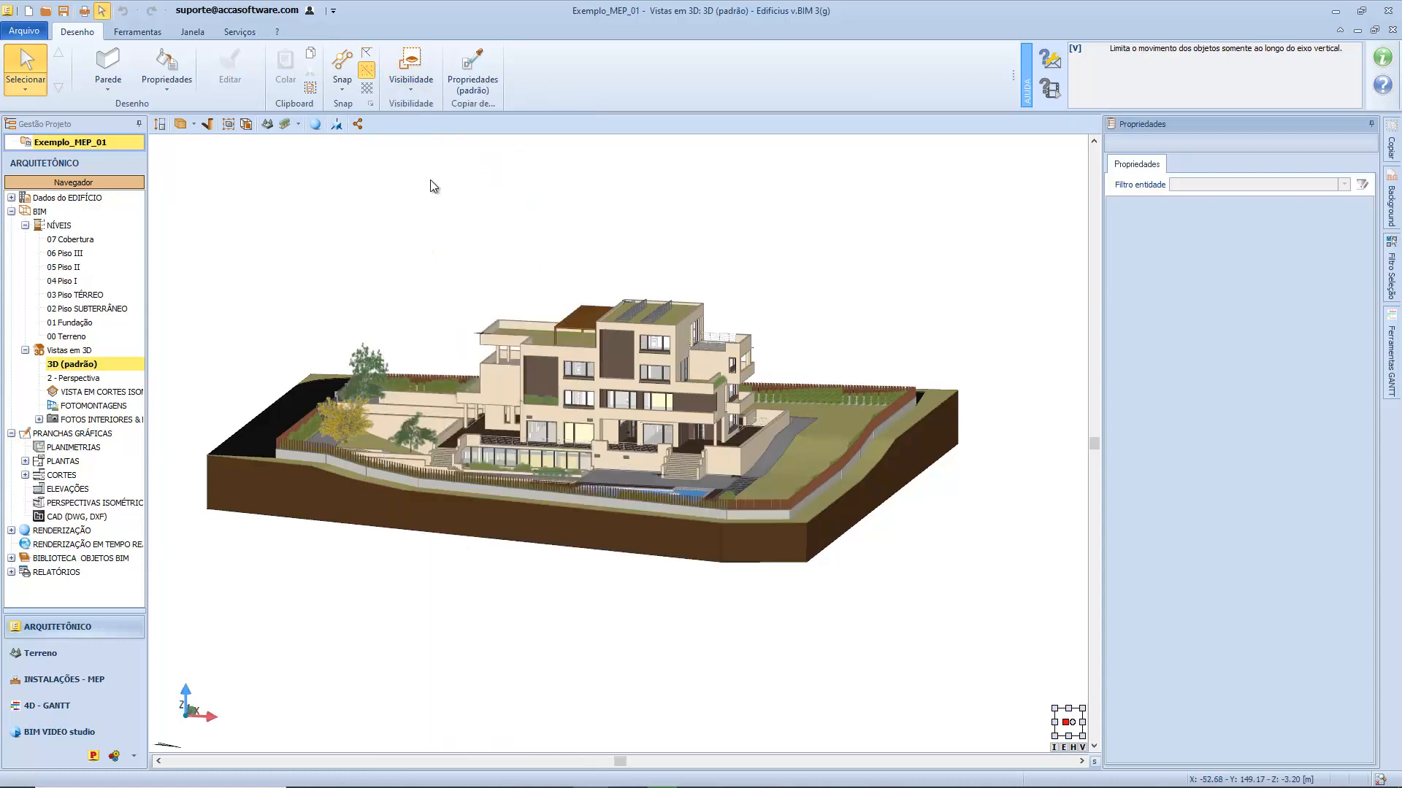
{"action": "left_click", "coordinate": [398, 86]}
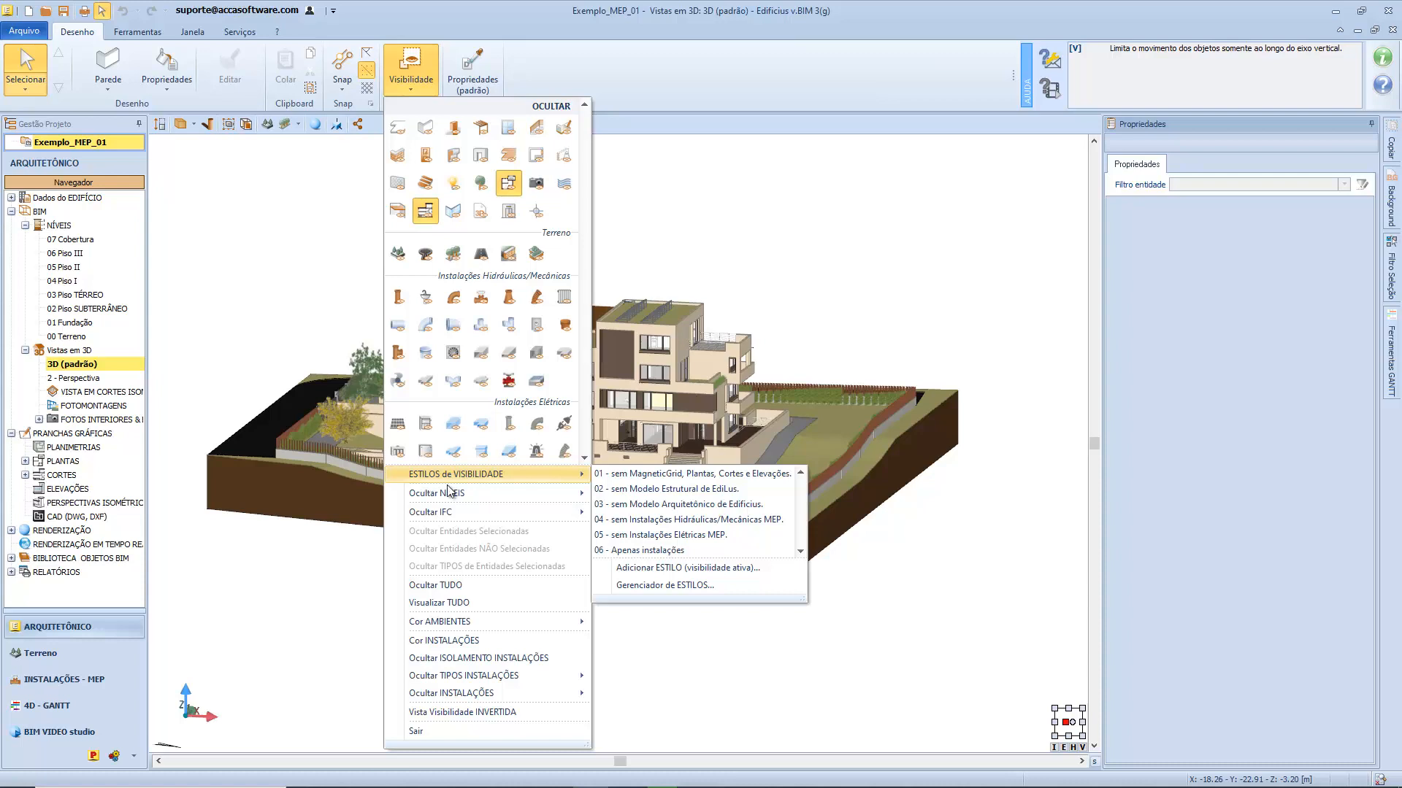
{"action": "left_click", "coordinate": [662, 567]}
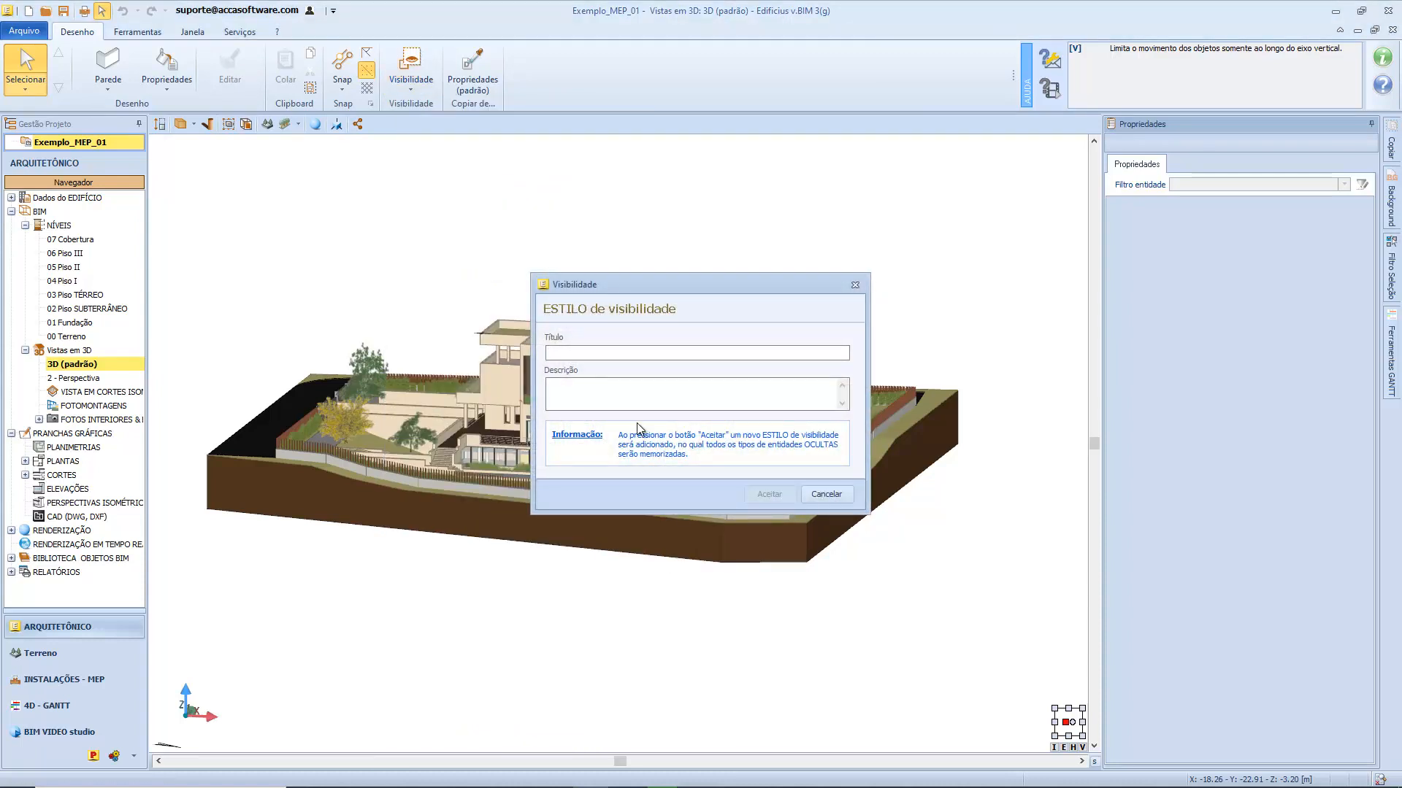
{"action": "type", "text": "Sem IFC, plantas, cortes"}
{"action": "key", "text": "Tab"}
{"action": "type", "text": "Ocultar IFC, plantas, cortes"}
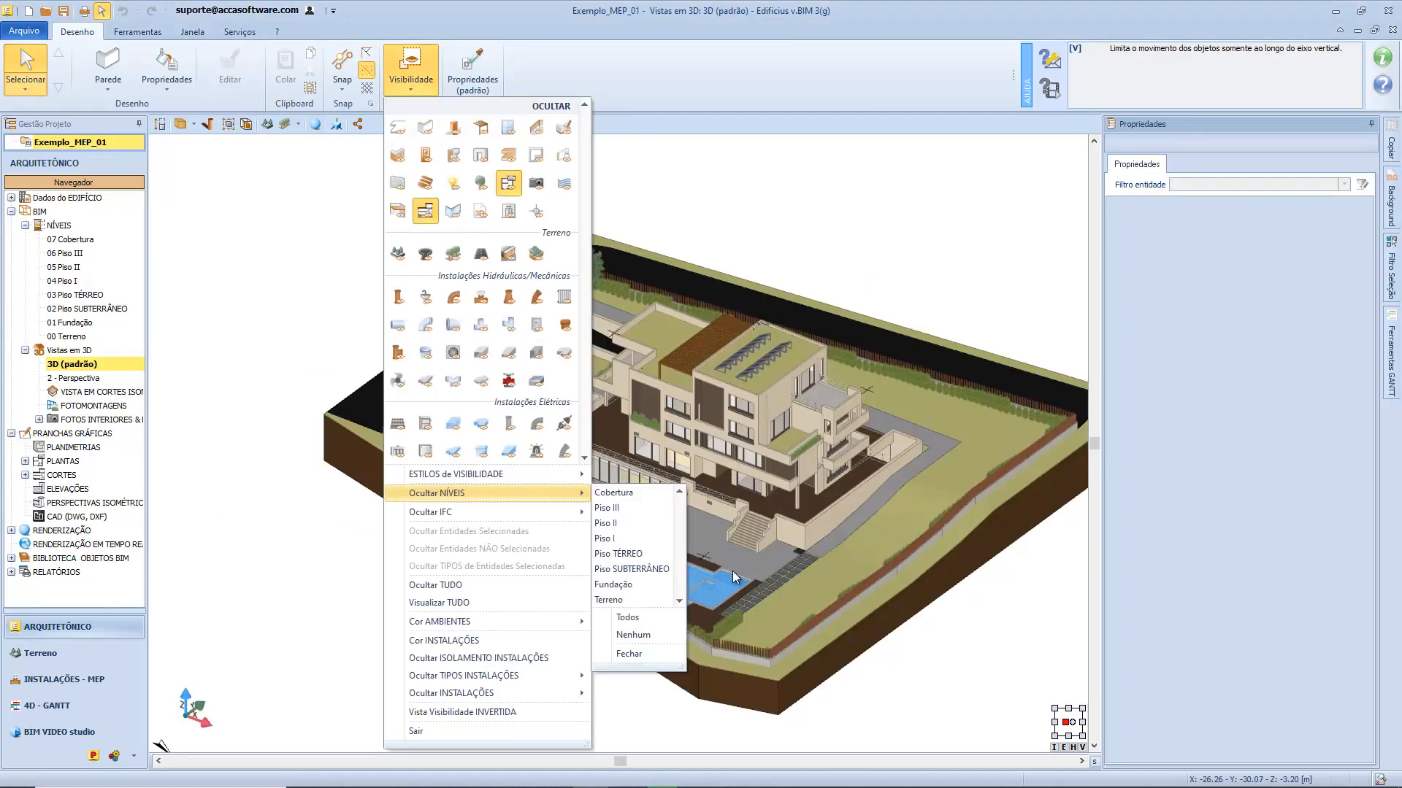
Step: Hide the Cobertura, Piso III, Piso II and Piso I levels in the 3D view
{"action": "left_click", "coordinate": [621, 492]}
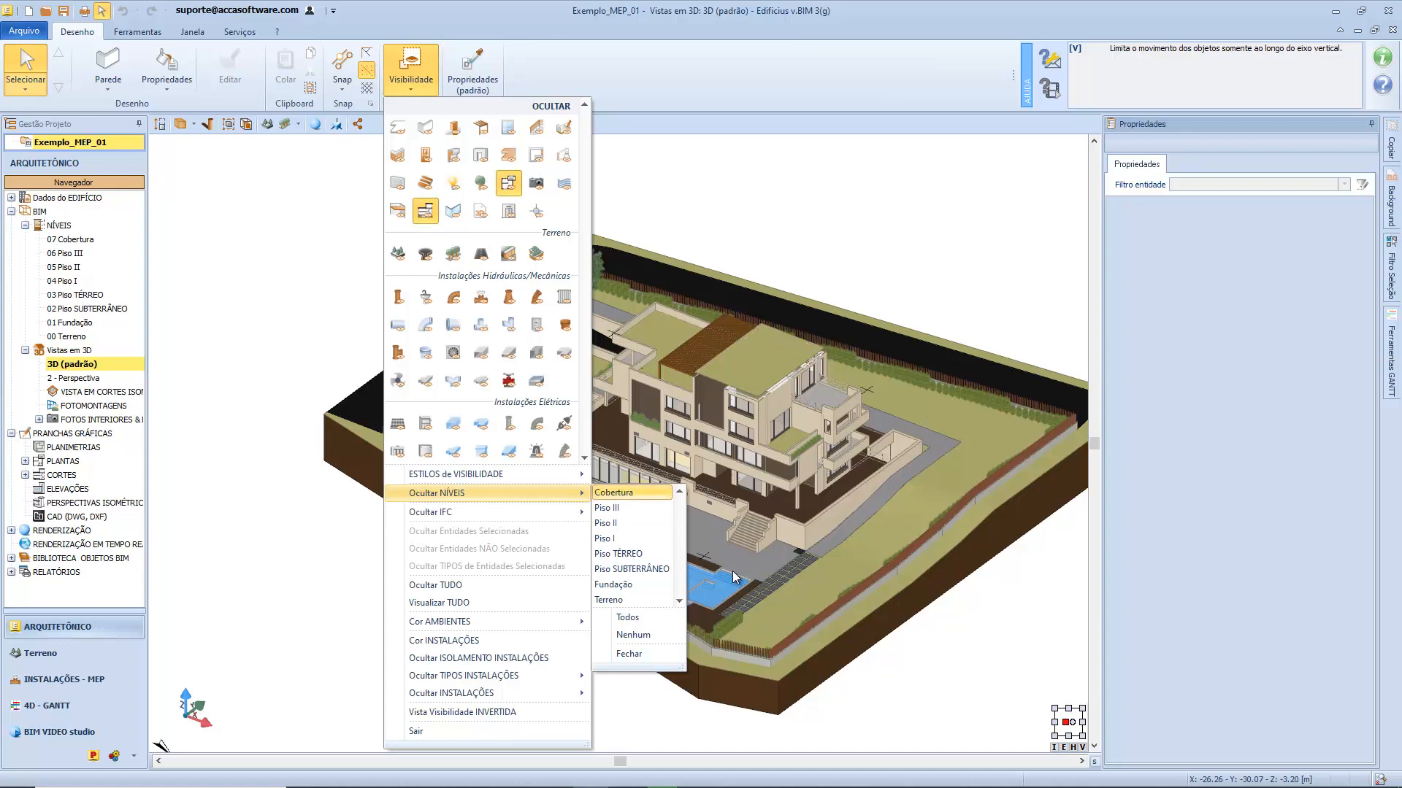
{"action": "left_click", "coordinate": [621, 508]}
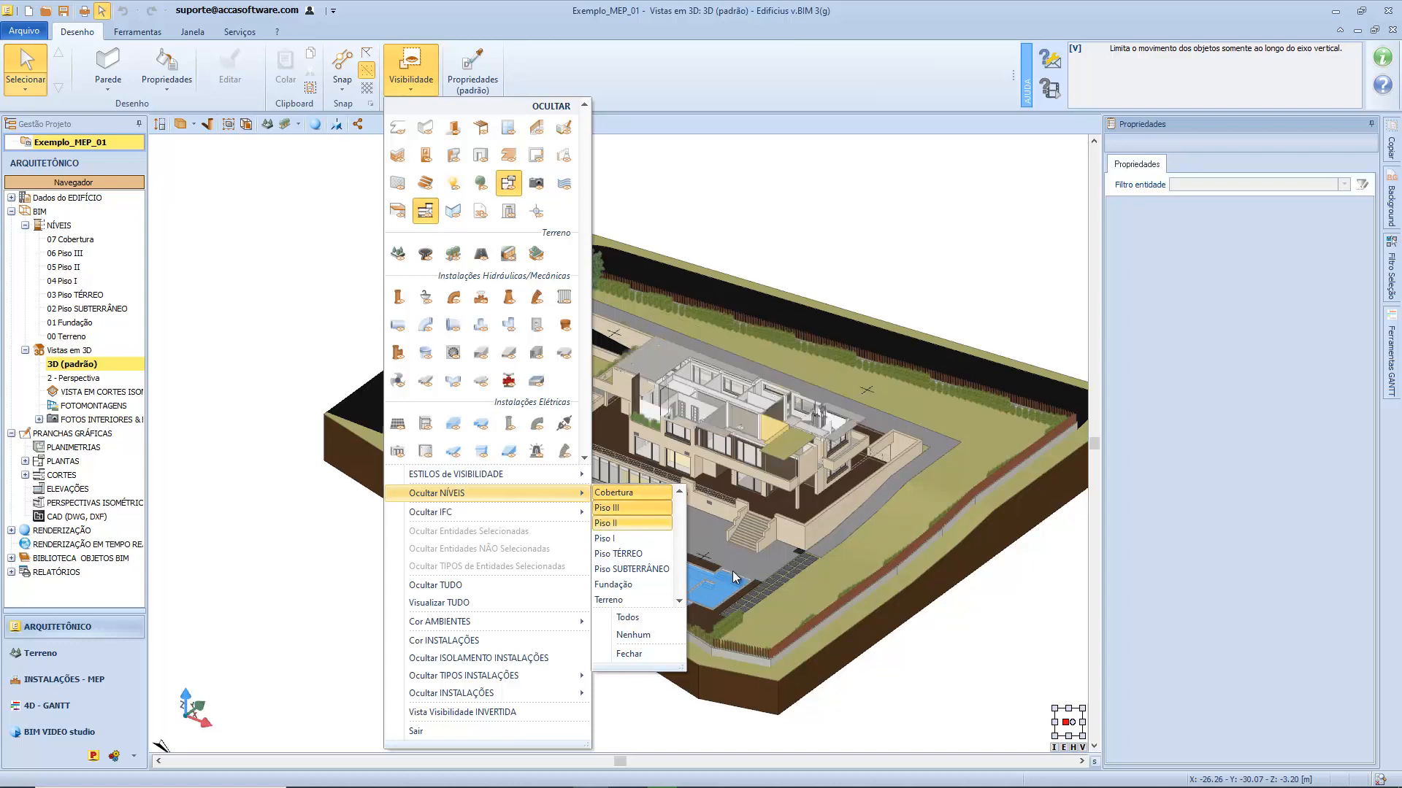
{"action": "key", "text": "Down"}
{"action": "key", "text": "Return"}
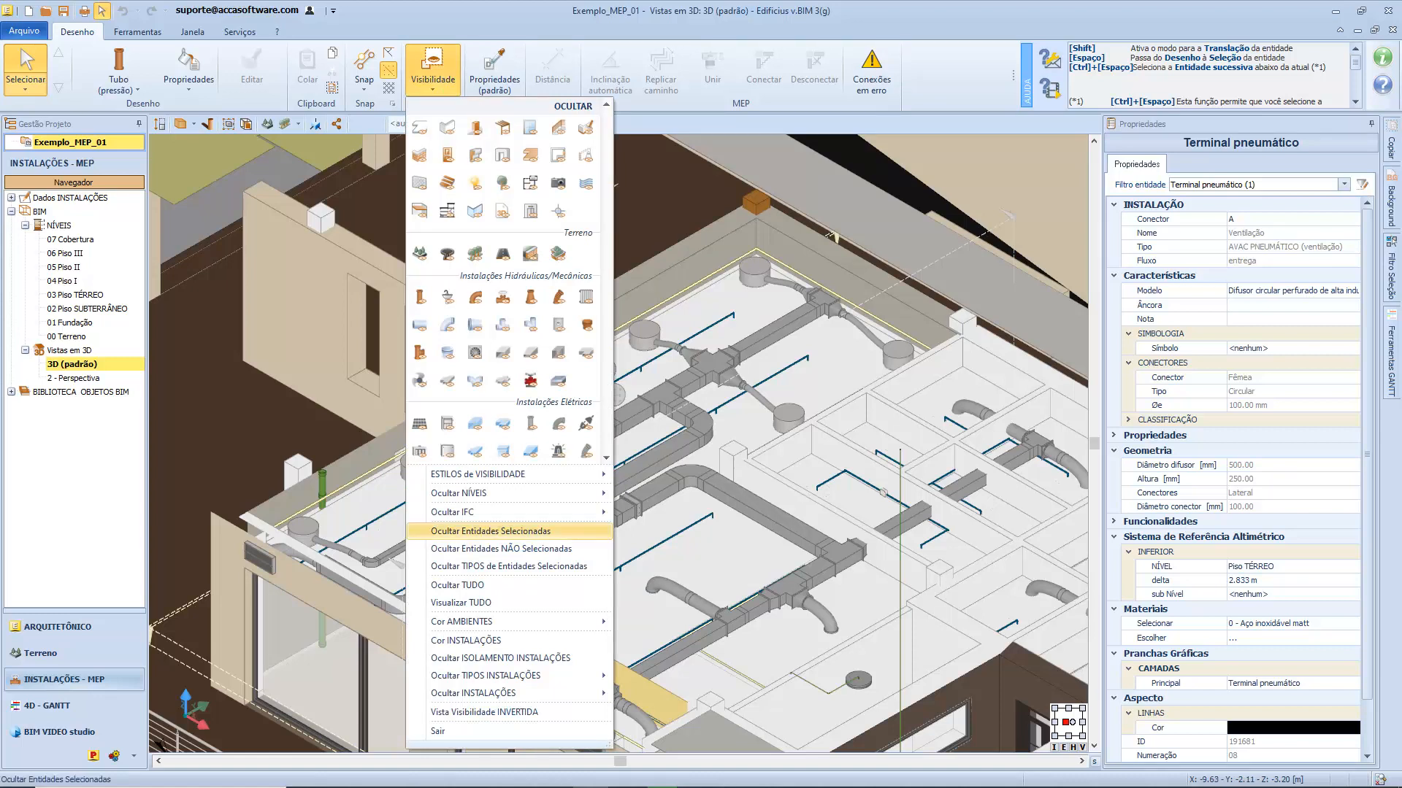
Step: Try hiding and isolating a circular air diffuser in the 3D view, and undo the visibility change
{"action": "left_click", "coordinate": [490, 530]}
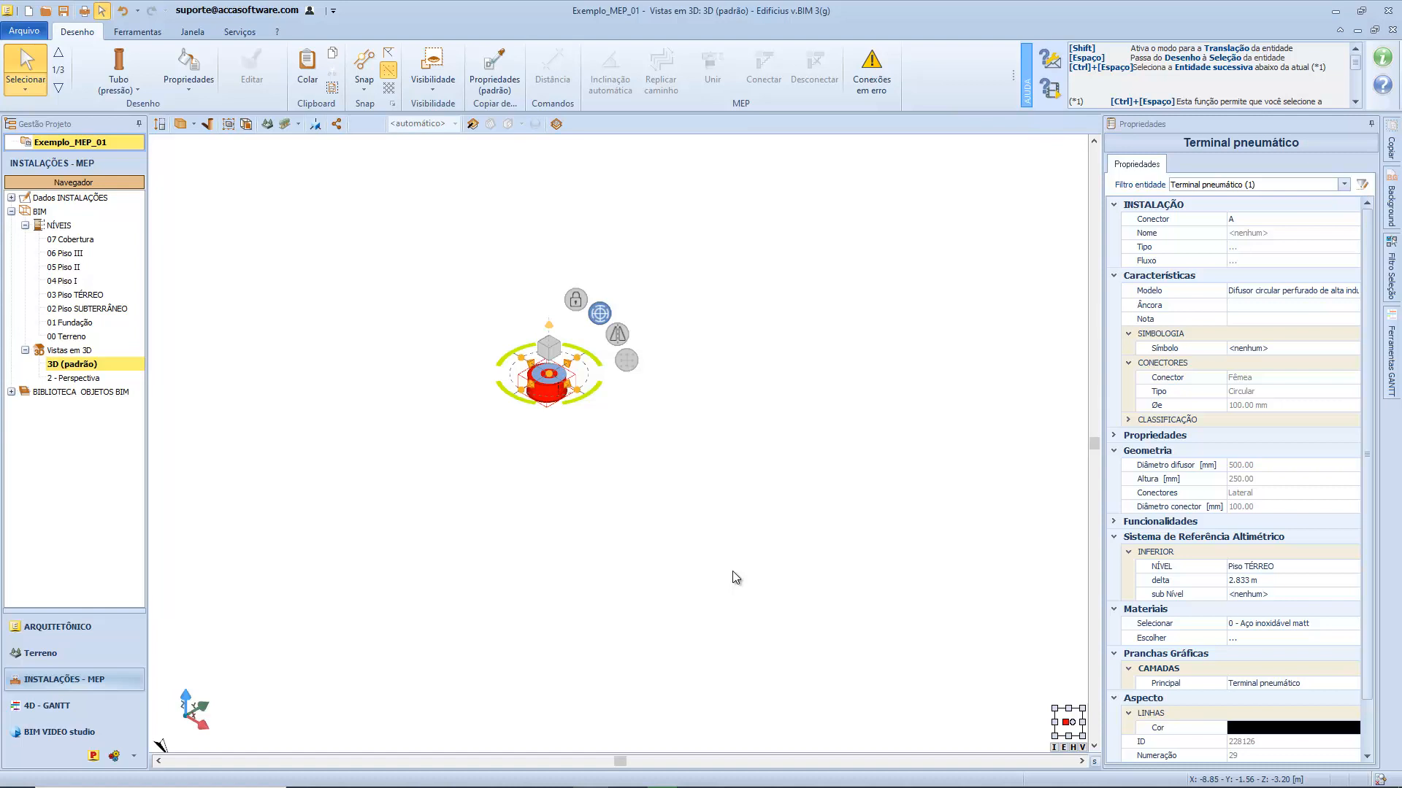
{"action": "left_click", "coordinate": [733, 571]}
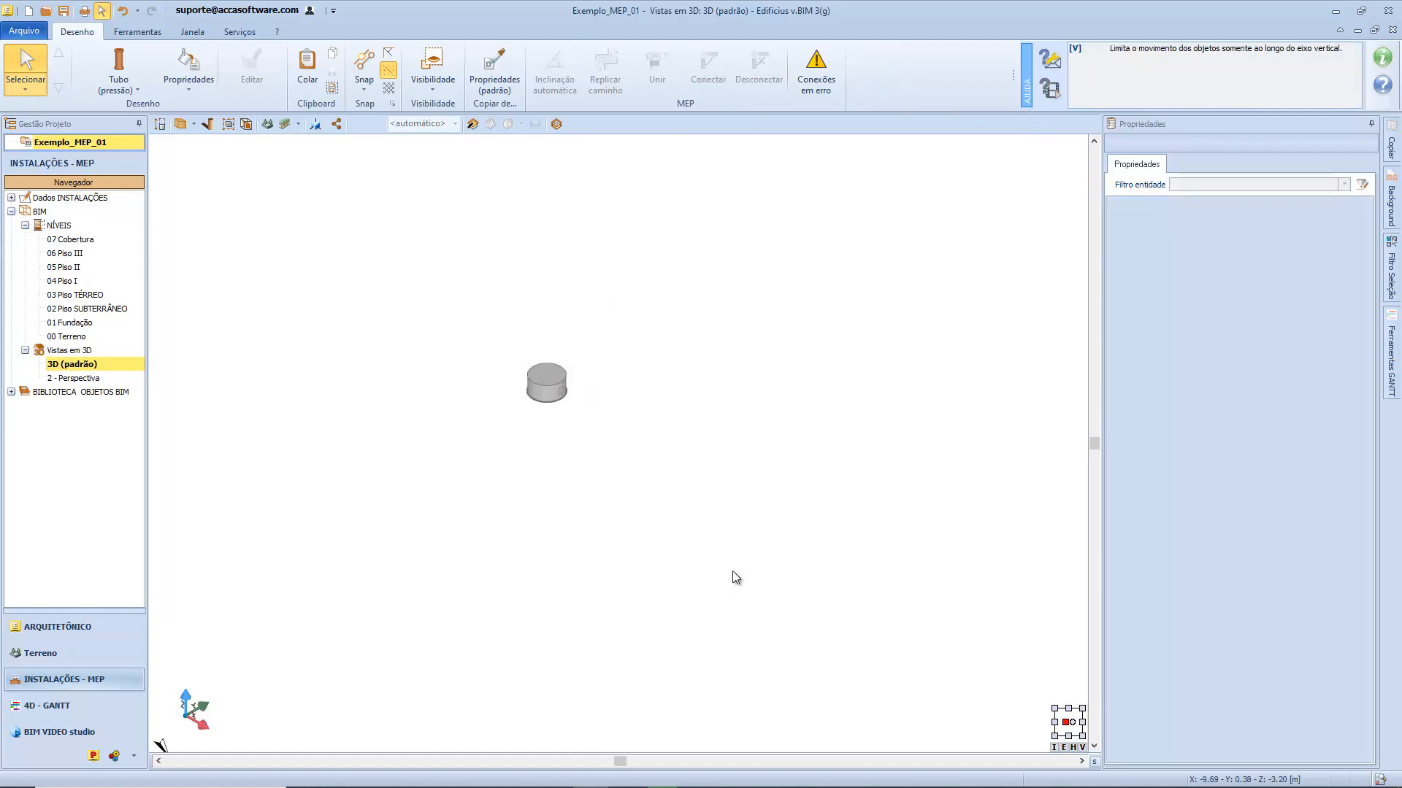
{"action": "key", "text": "ctrl+z"}
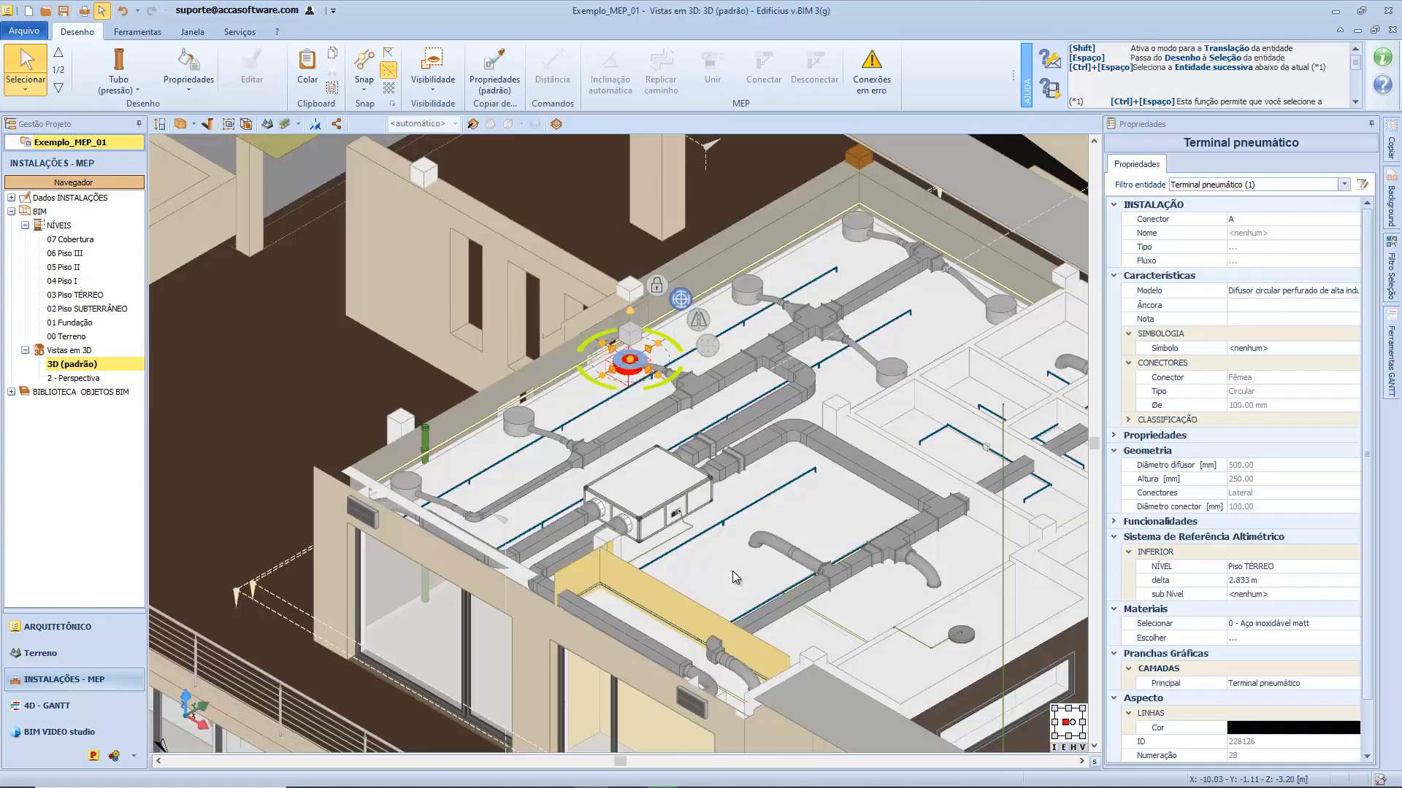
Step: Hide every entity of the selected diffuser's type and inspect the ceiling ductwork without its air terminals
{"action": "left_click", "coordinate": [432, 79]}
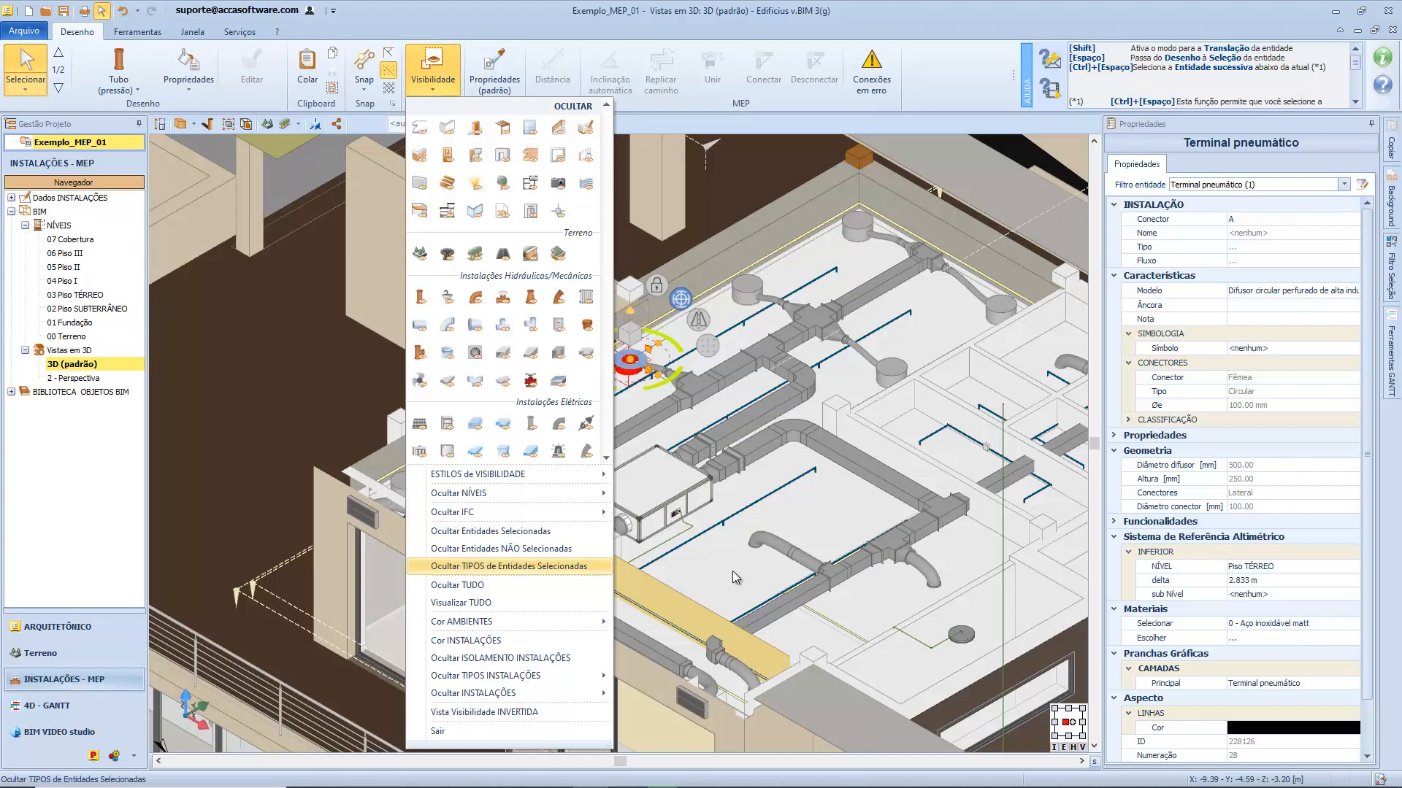
{"action": "left_click", "coordinate": [509, 566]}
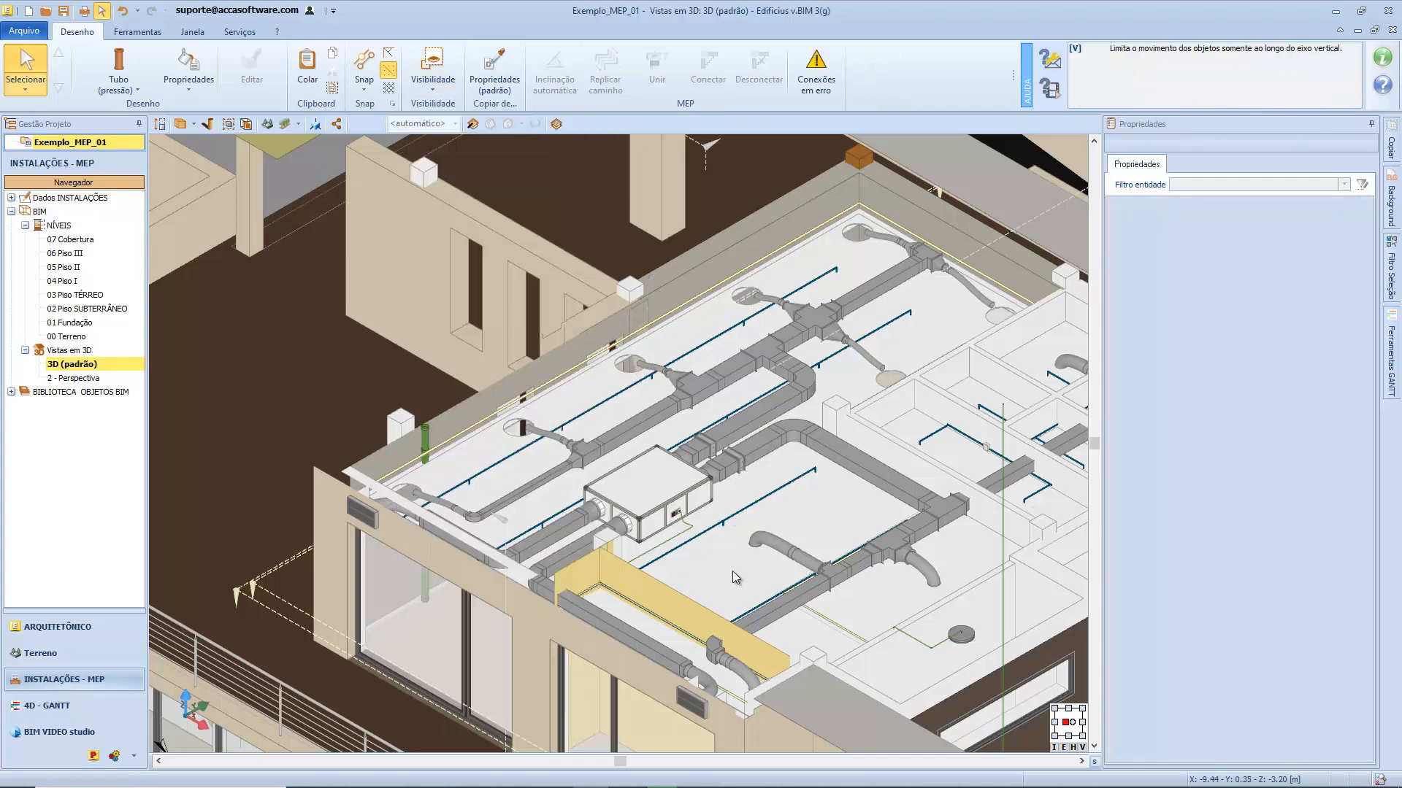
{"action": "scroll", "coordinate": [735, 577], "scroll_direction": "up", "scroll_amount": 5}
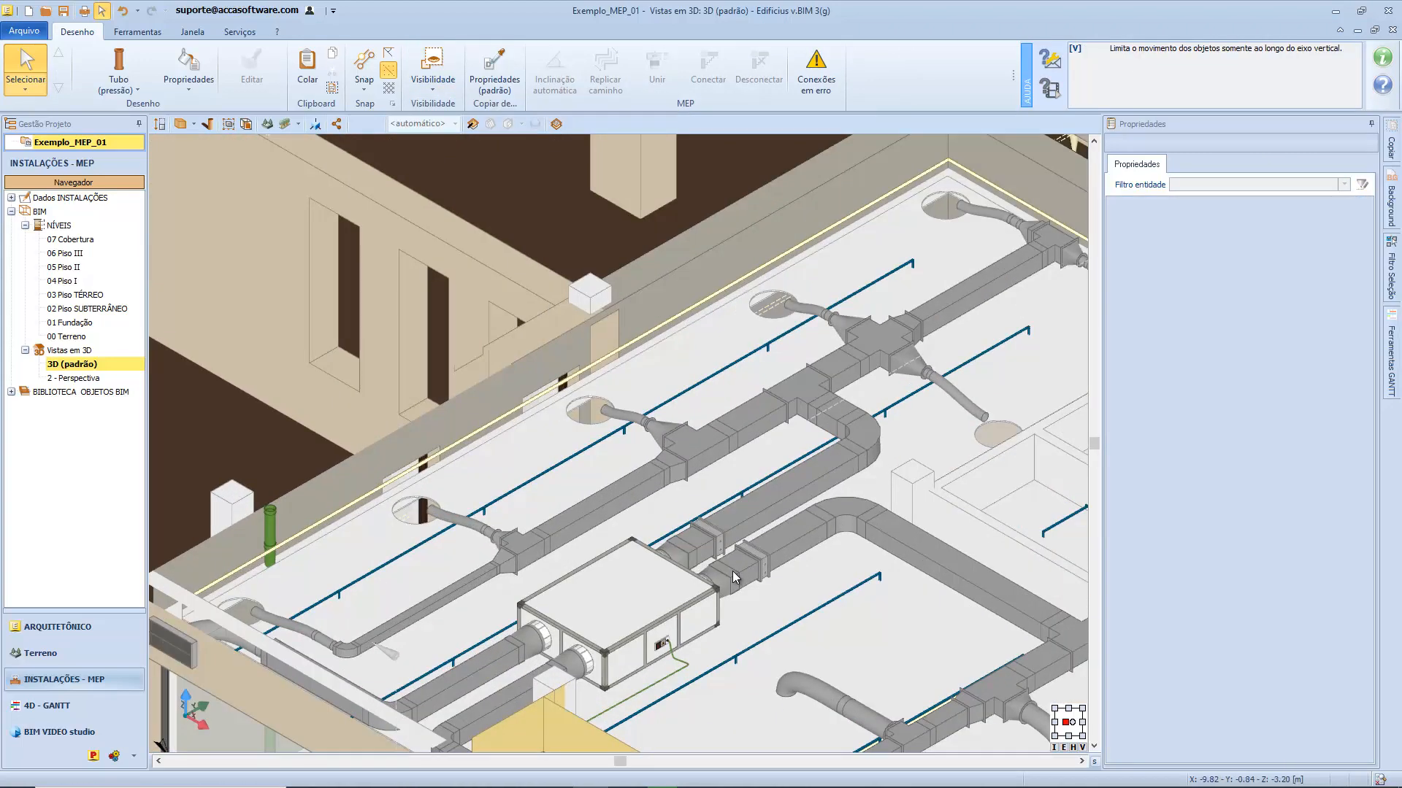
{"action": "scroll", "coordinate": [735, 576], "scroll_direction": "up", "scroll_amount": 3}
{"action": "scroll", "coordinate": [733, 571], "scroll_direction": "down", "scroll_amount": 3}
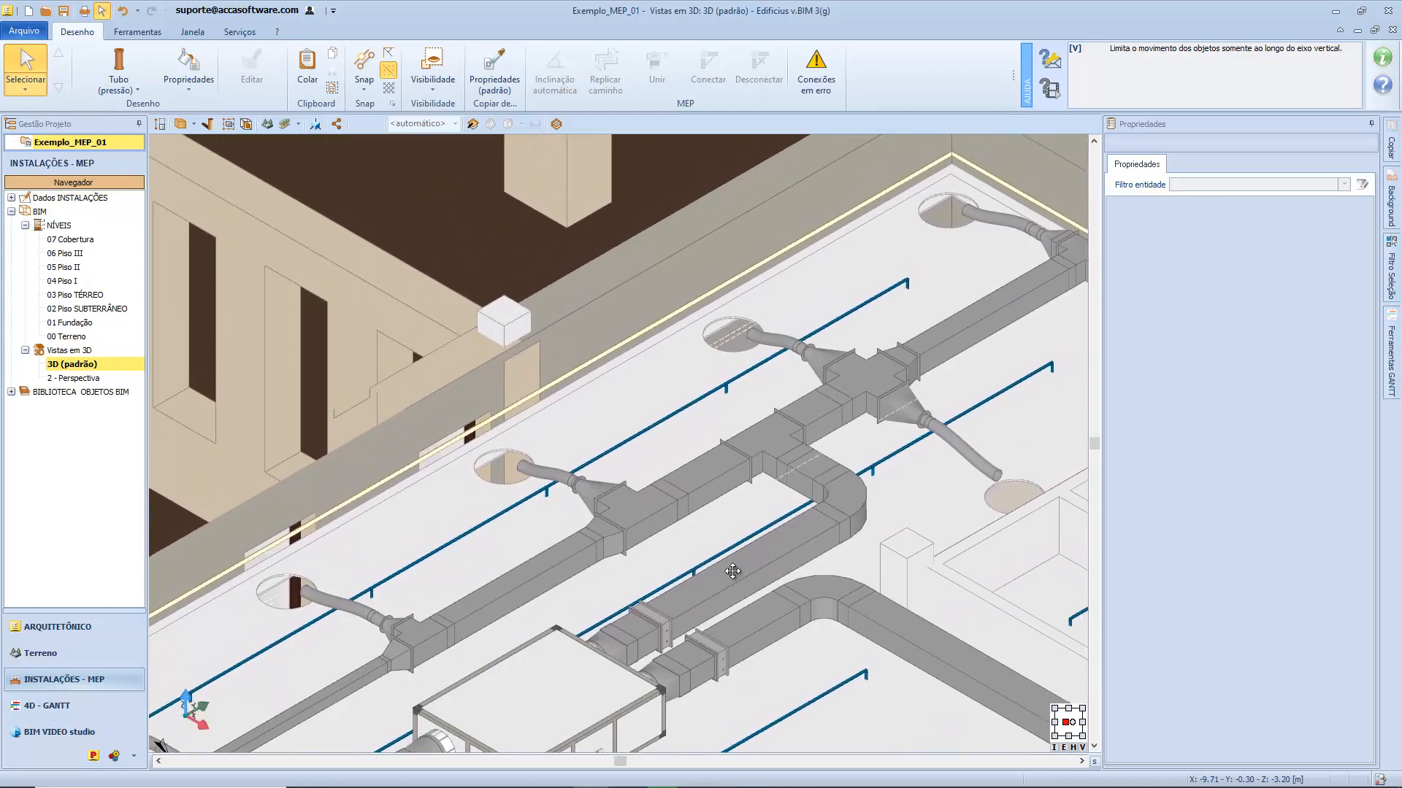
{"action": "scroll", "coordinate": [734, 577], "scroll_direction": "down", "scroll_amount": 3}
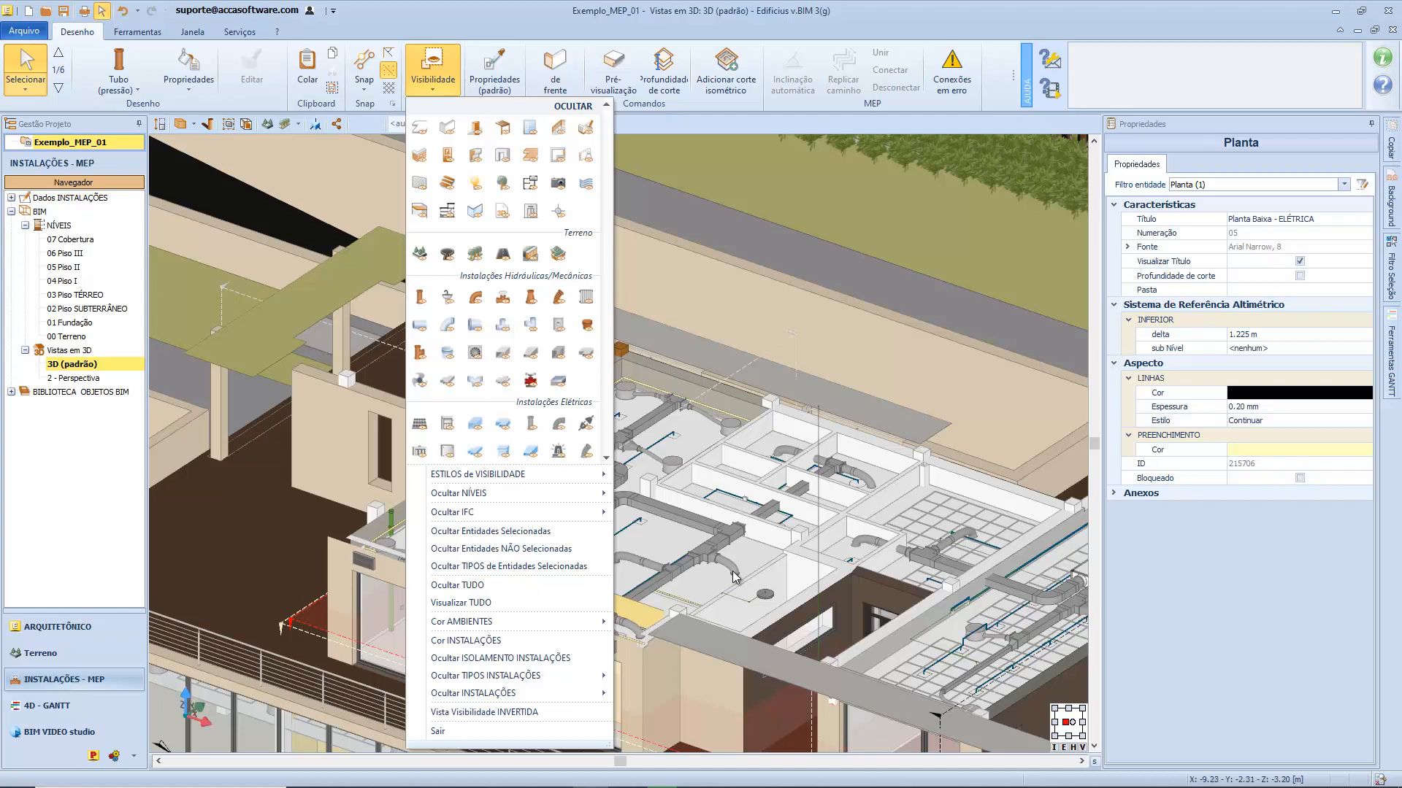
Step: Turn on the installation colours in the 3D view and hide the installations' insulation
{"action": "key", "text": "Return"}
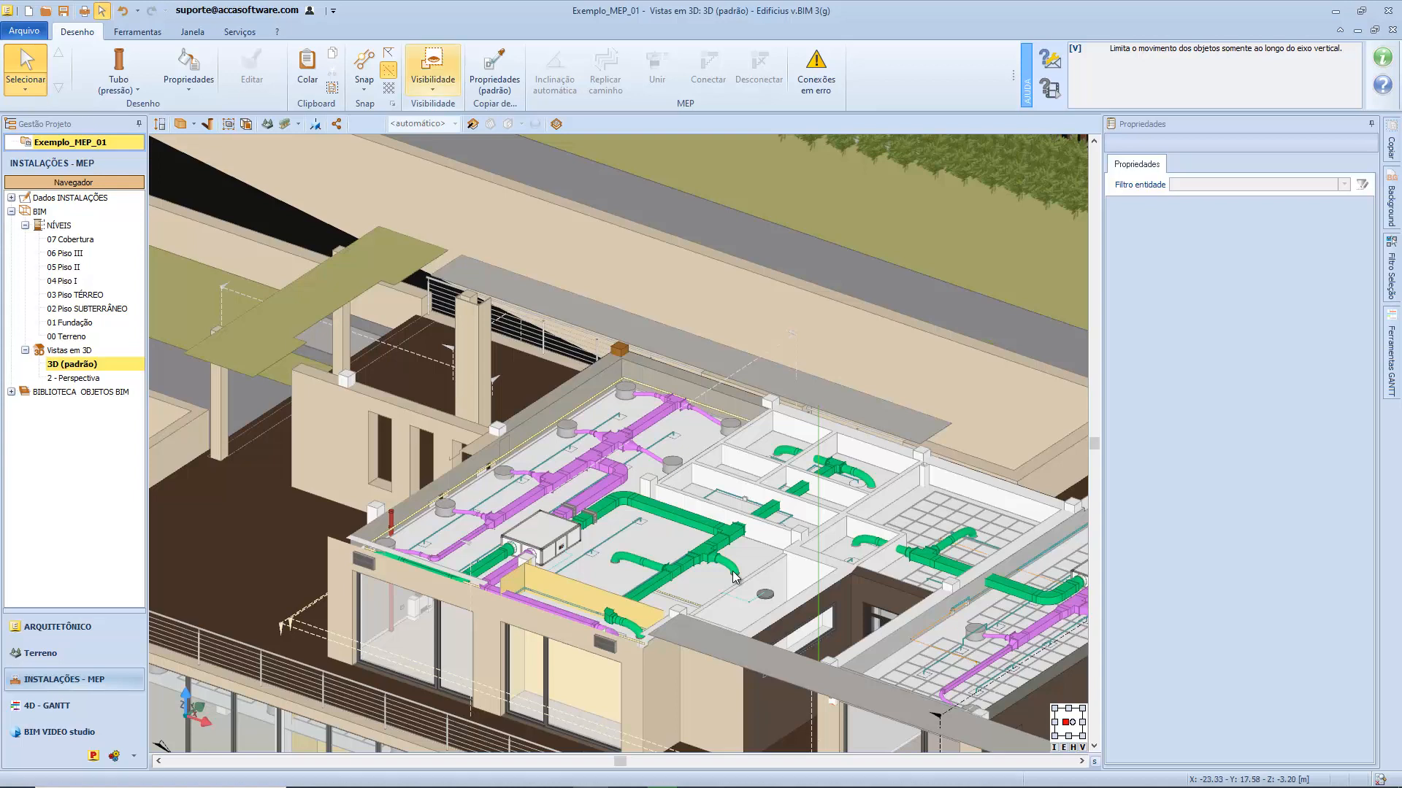
{"action": "left_click", "coordinate": [432, 69]}
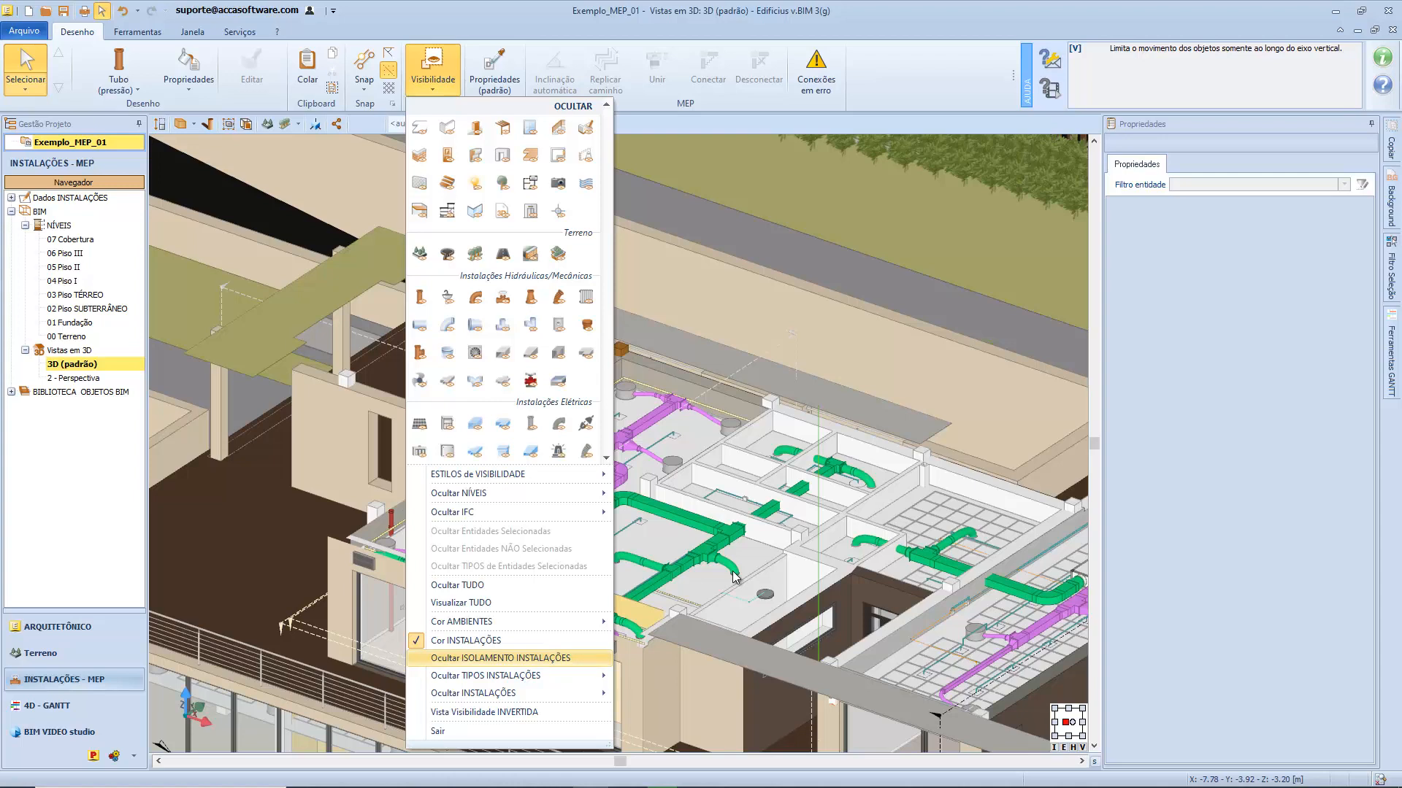
{"action": "key", "text": "Return"}
Step: Browse the hideable installation types, and hide the Ventilação installation in the 3D view
{"action": "key", "text": "Down"}
{"action": "key", "text": "Right"}
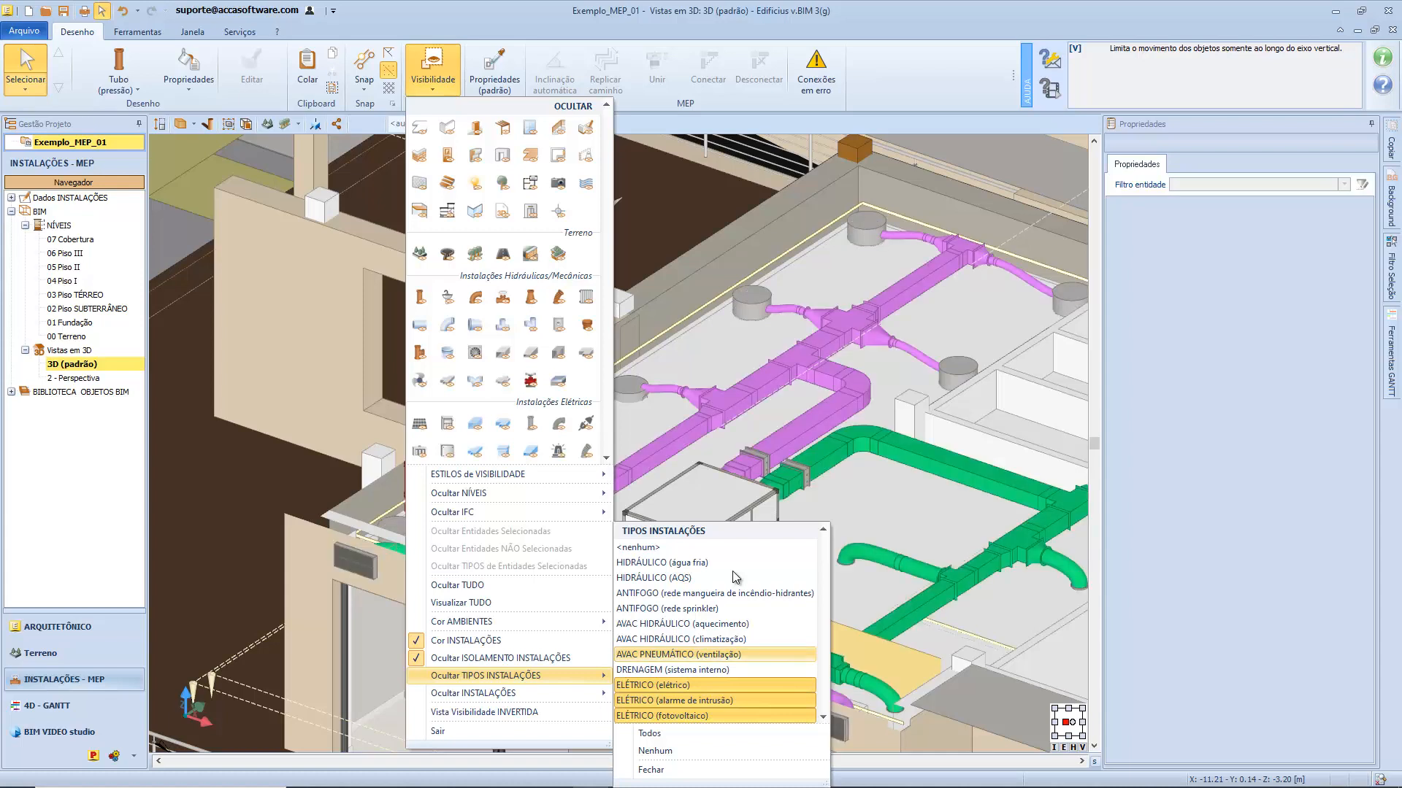
{"action": "mouse_move", "coordinate": [511, 694]}
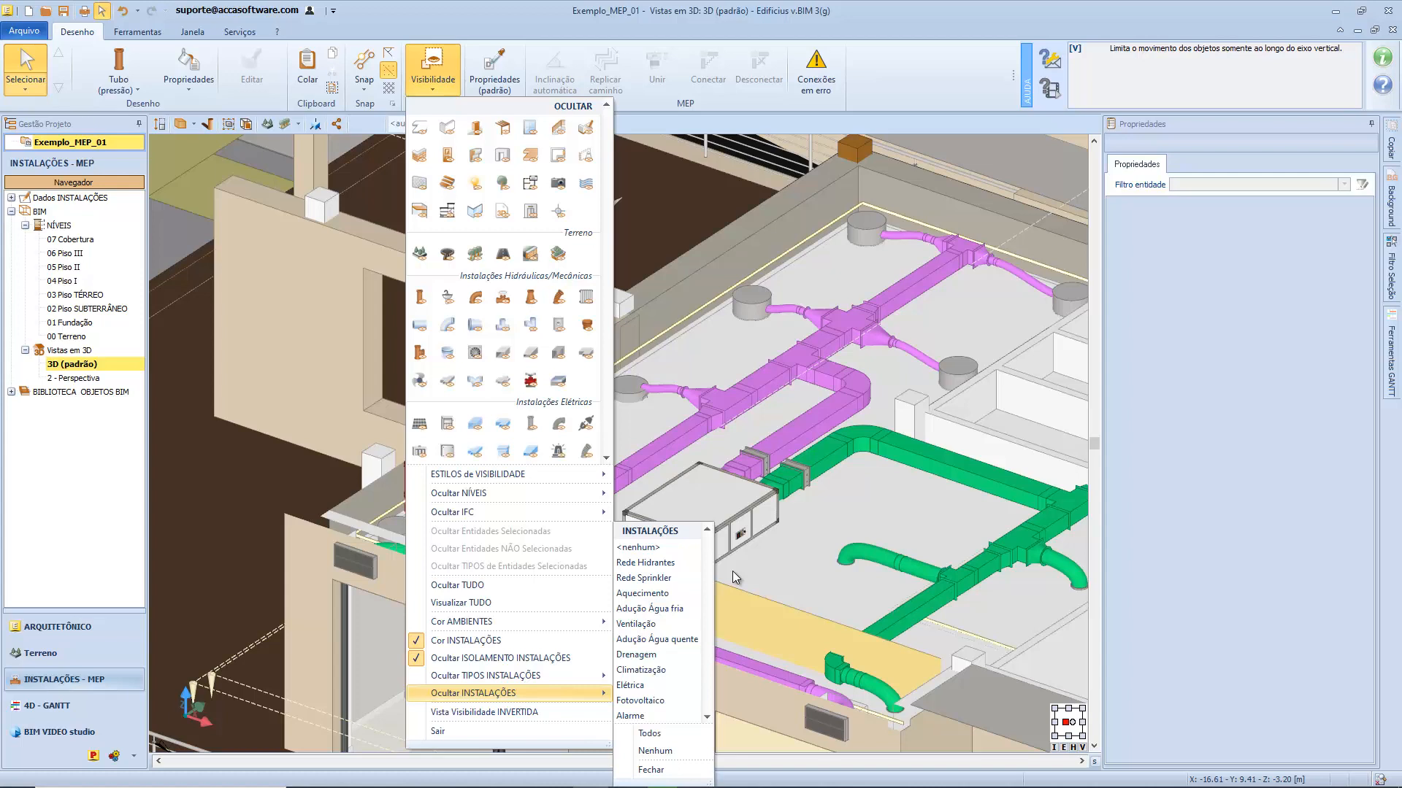
{"action": "key", "text": "Up"}
{"action": "key", "text": "Up"}
{"action": "key", "text": "Up"}
{"action": "key", "text": "Up"}
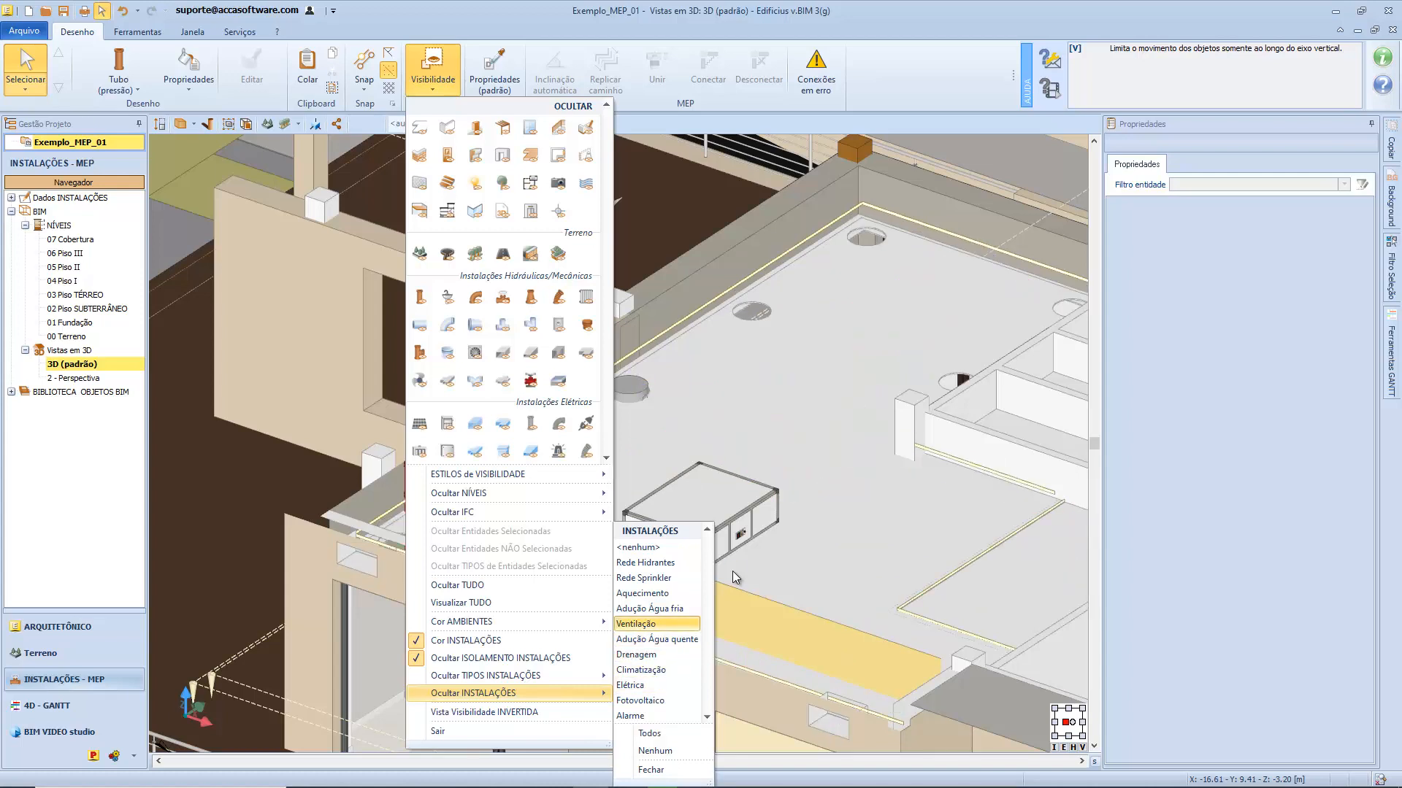
Step: Turn on the inverted visibility view (Vista Visibilidade INVERTIDA) to show the building's hidden hydraulic and mechanical installations
{"action": "key", "text": "Left"}
{"action": "key", "text": "Down"}
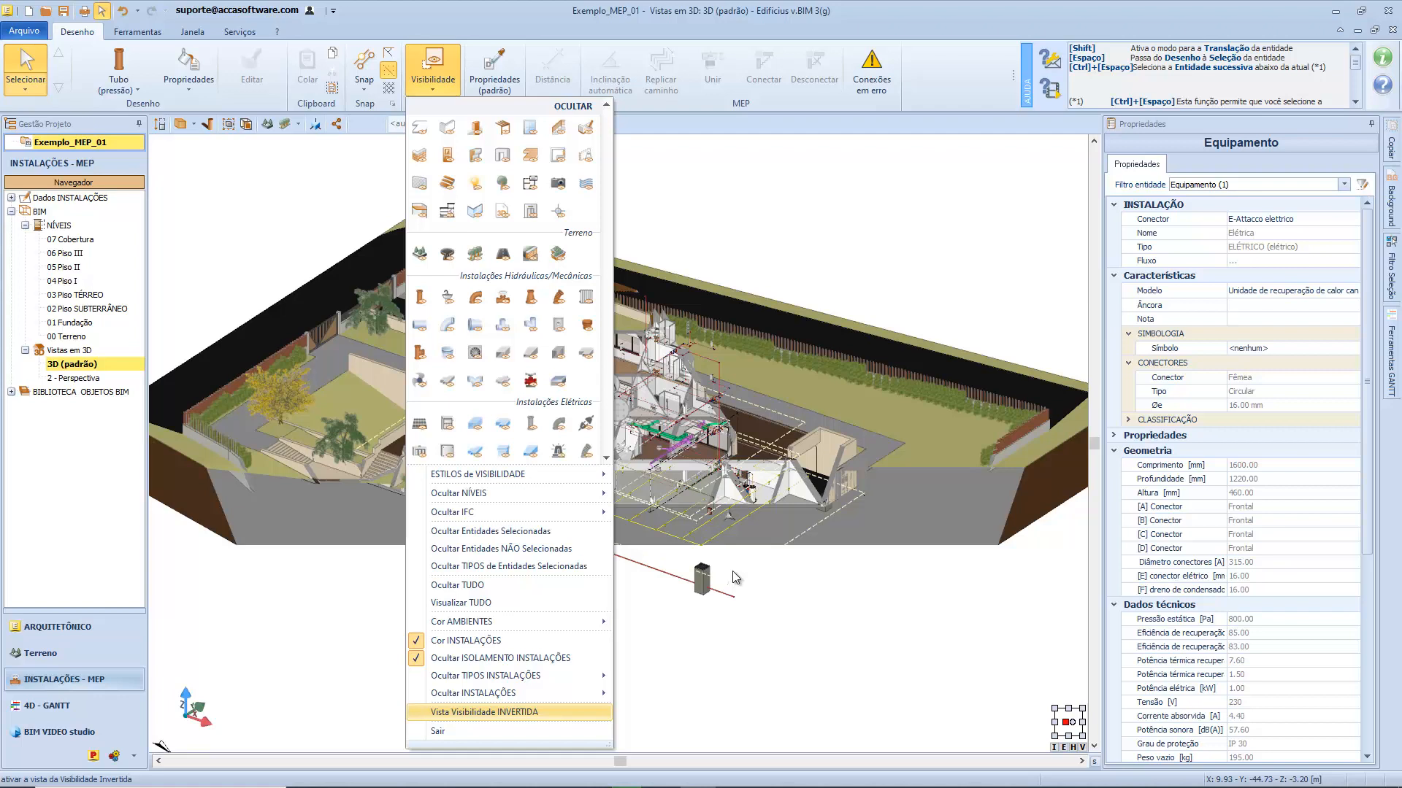
{"action": "mouse_move", "coordinate": [478, 474]}
{"action": "left_click", "coordinate": [719, 518]}
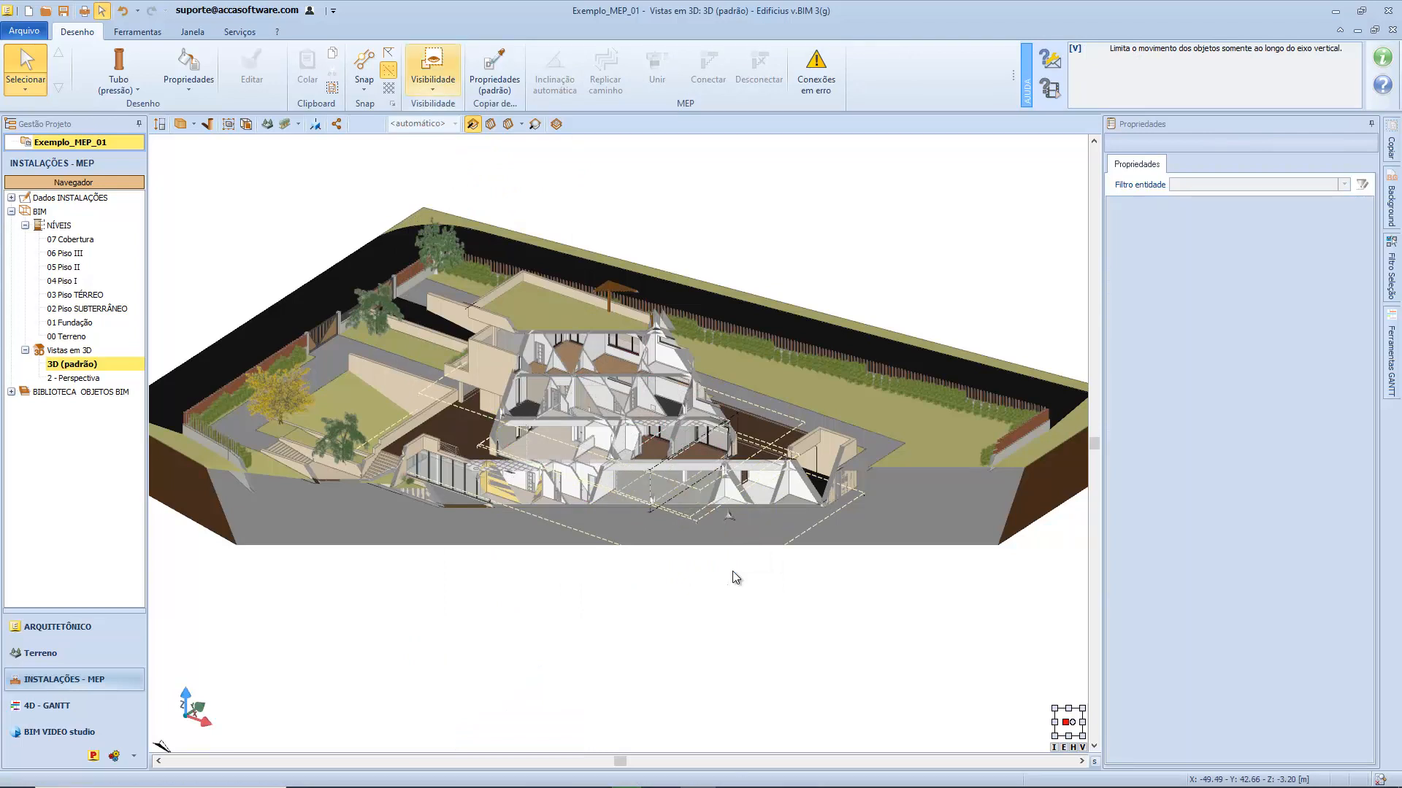
{"action": "left_click", "coordinate": [433, 69]}
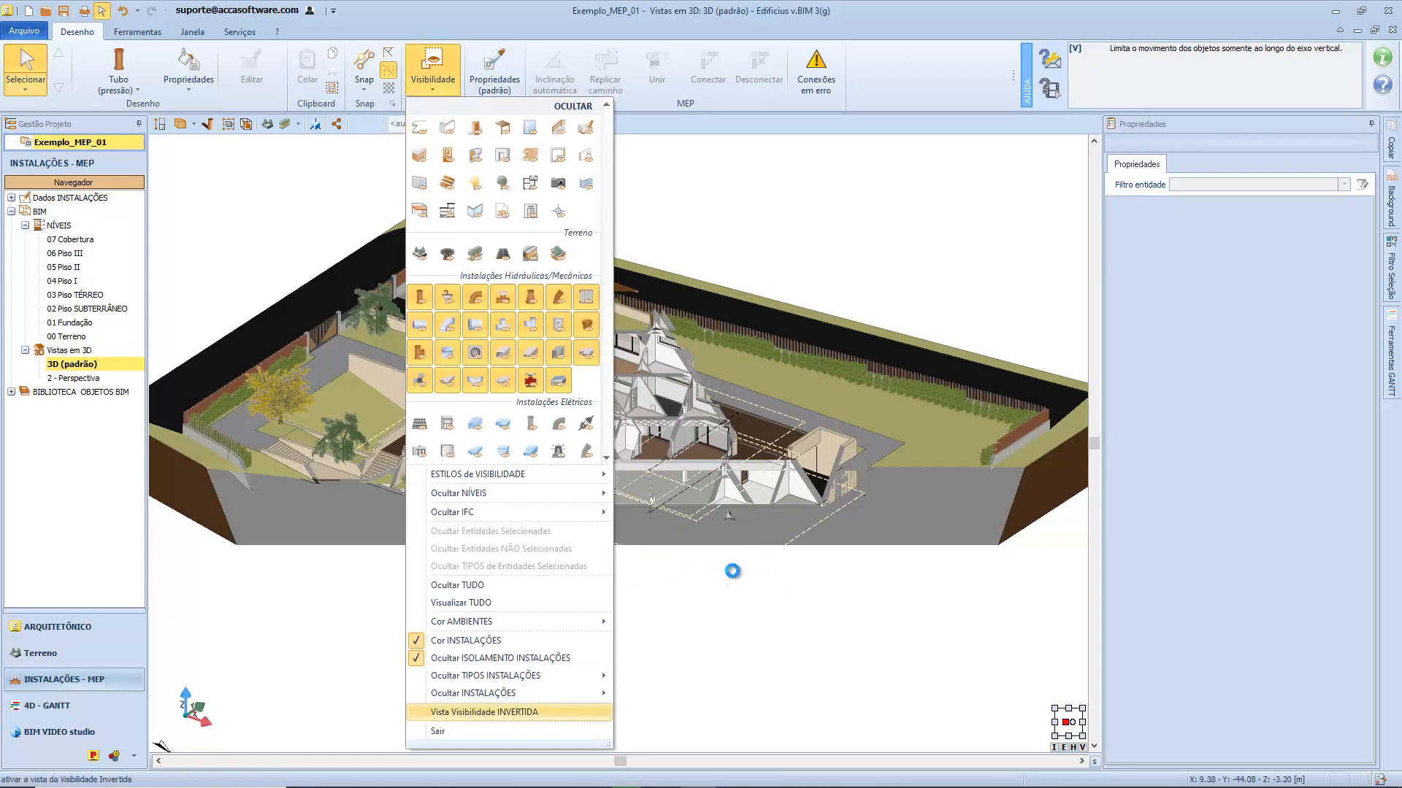
{"action": "left_click", "coordinate": [484, 712]}
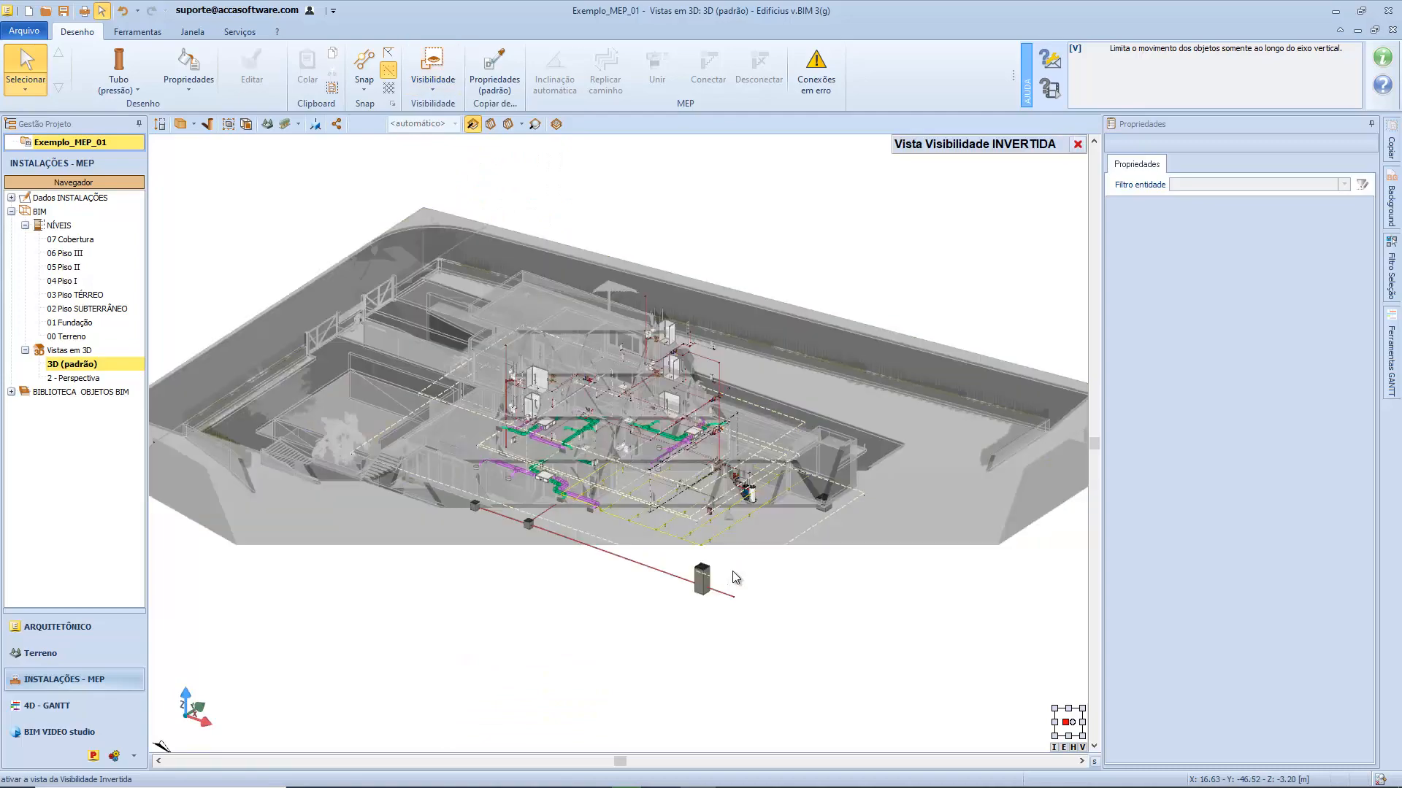
{"action": "scroll", "coordinate": [733, 571], "scroll_direction": "up", "scroll_amount": 3}
{"action": "mouse_move", "coordinate": [733, 571]}
{"action": "middle_mouse_down"}
{"action": "mouse_move", "coordinate": [811, 571]}
{"action": "mouse_move", "coordinate": [868, 593]}
{"action": "mouse_move", "coordinate": [836, 560]}
{"action": "mouse_move", "coordinate": [735, 576]}
{"action": "middle_mouse_up"}
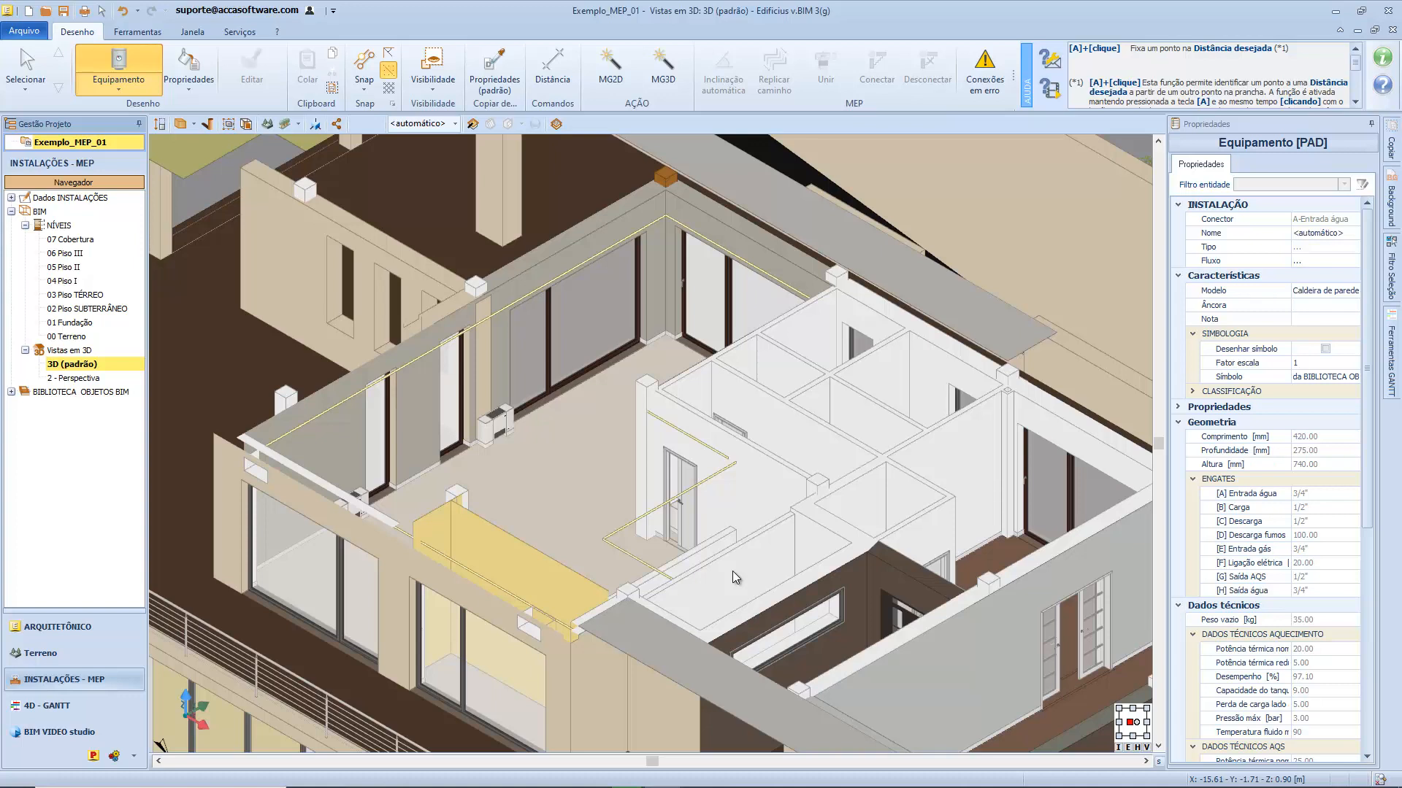
Step: Place a wall-mounted boiler on the large room's long wall, about 6.39 m from a fixed reference point
{"action": "key", "text": "a"}
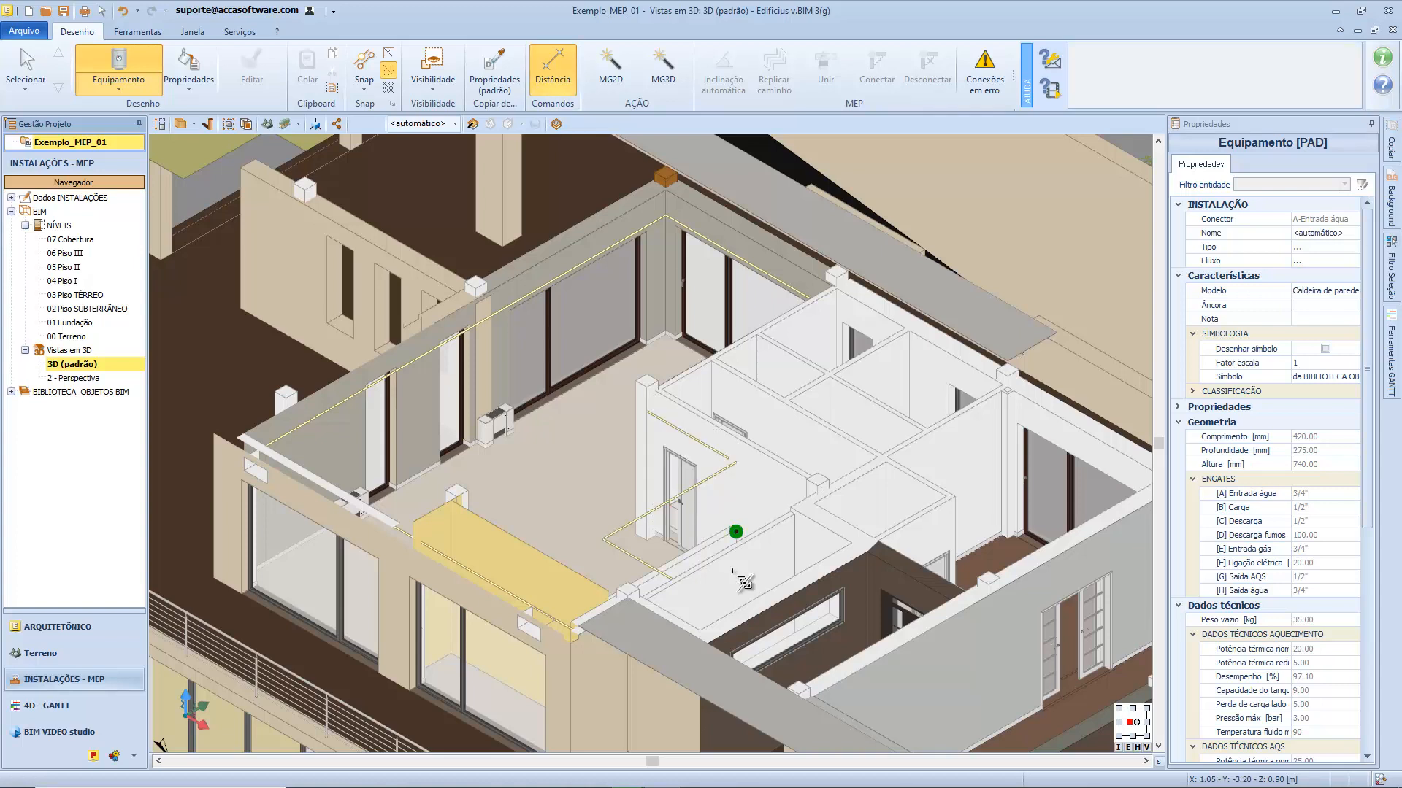
{"action": "key", "text": "Escape"}
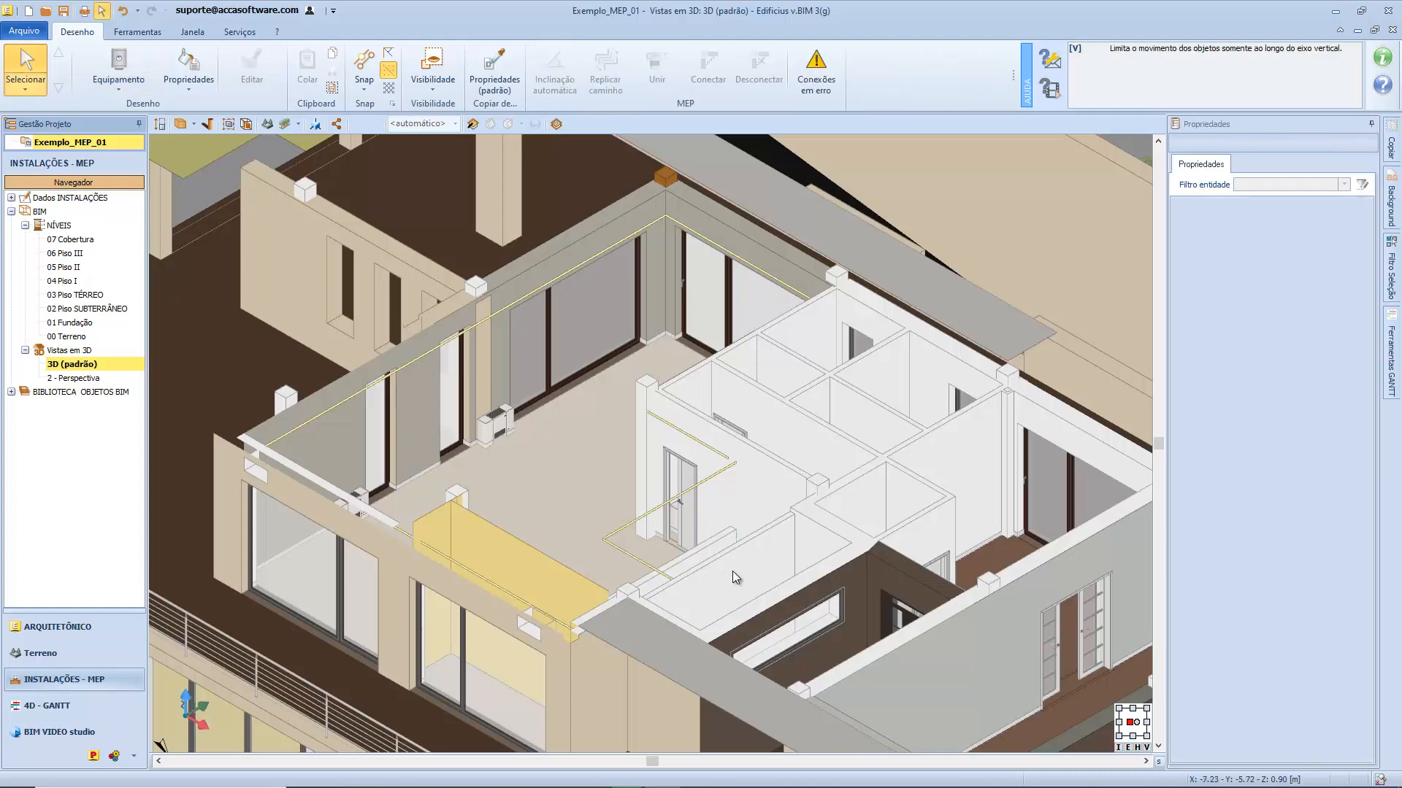
{"action": "left_click", "coordinate": [118, 65]}
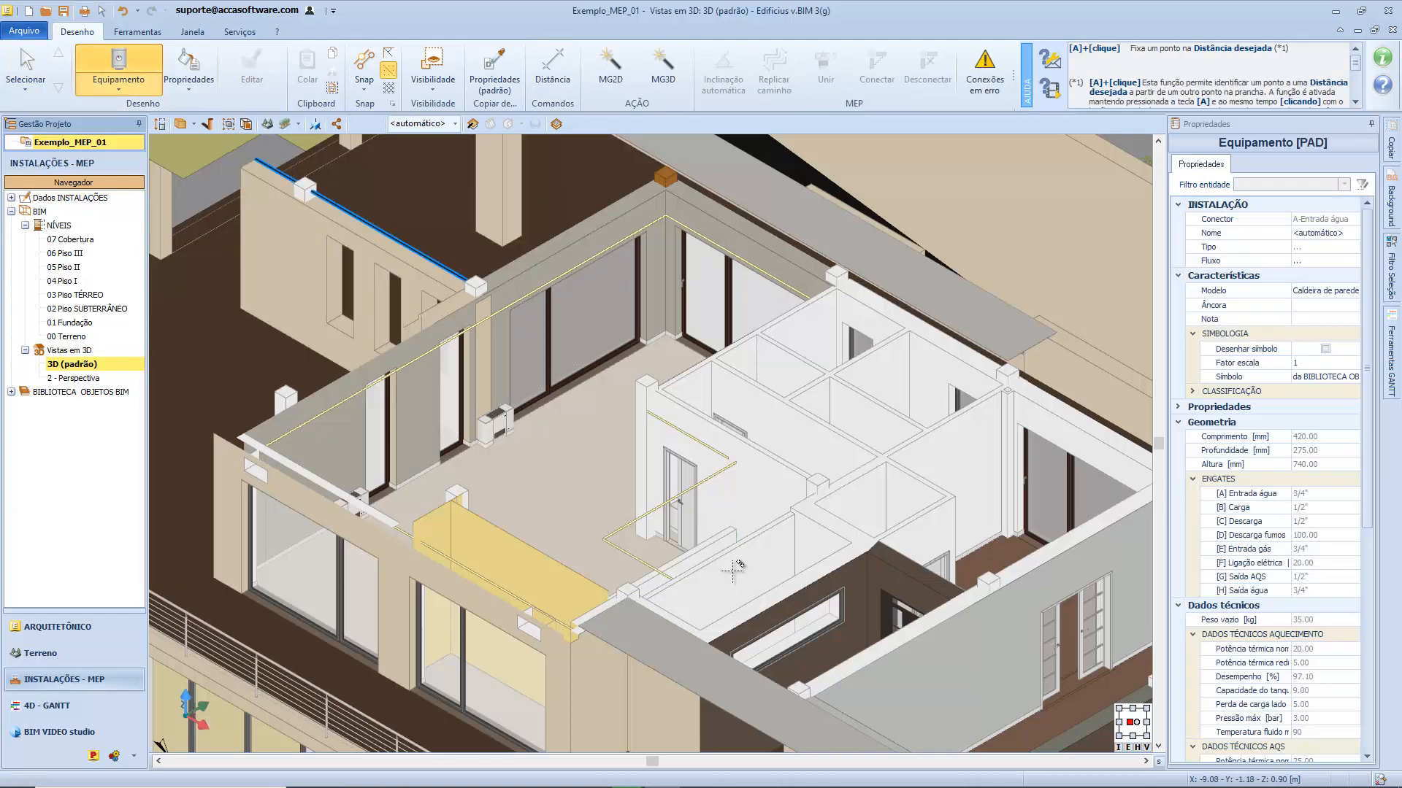
{"action": "key", "text": "a"}
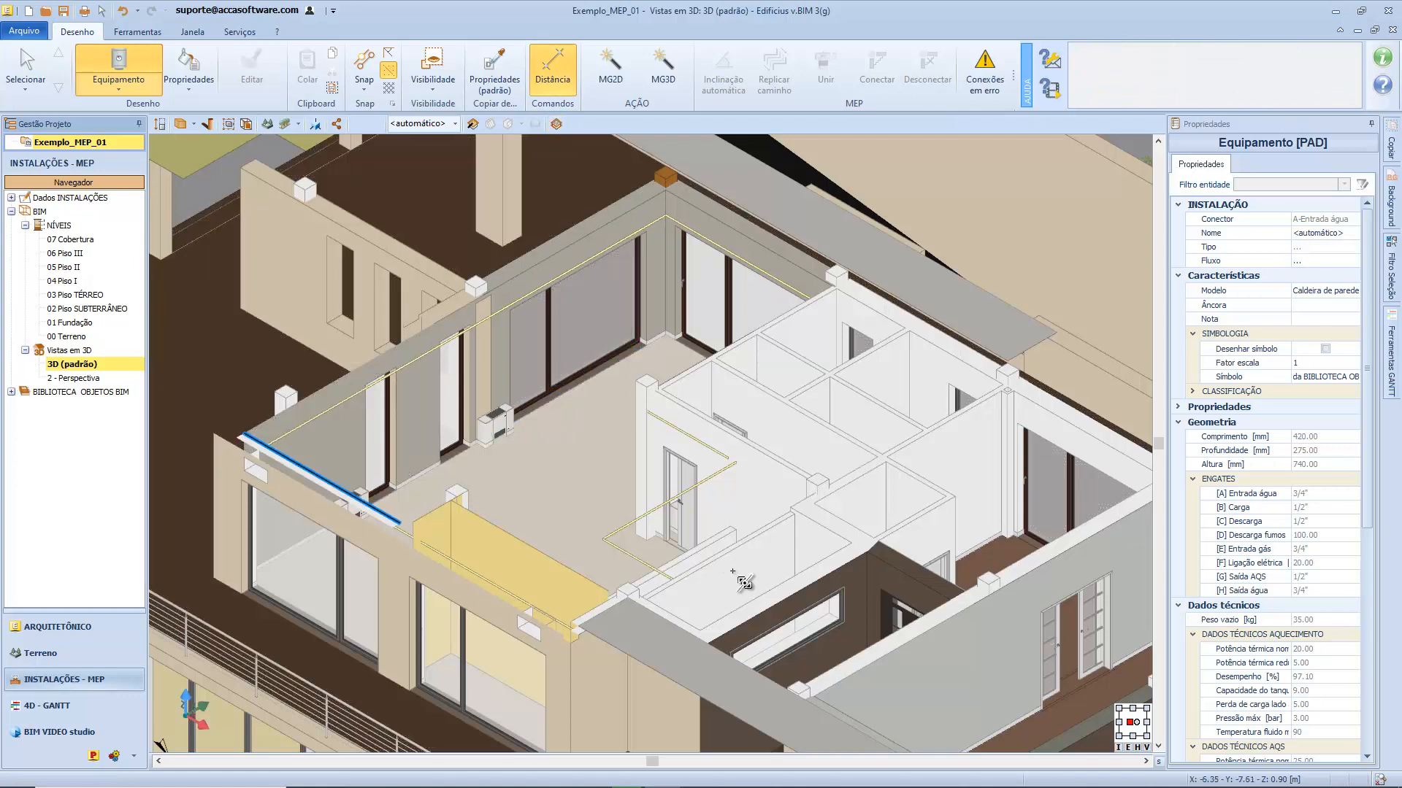
{"action": "left_click", "coordinate": [732, 571]}
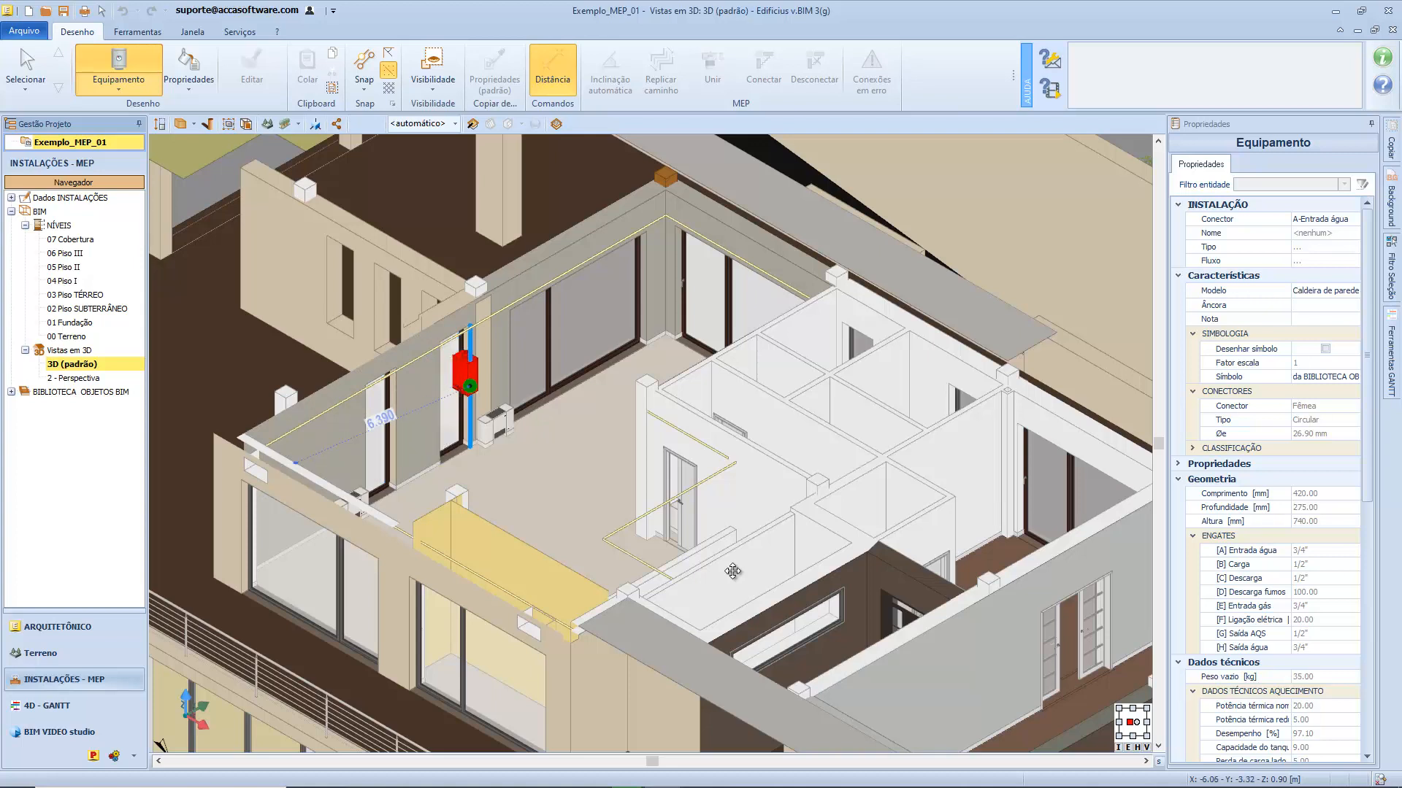
{"action": "left_click", "coordinate": [732, 571]}
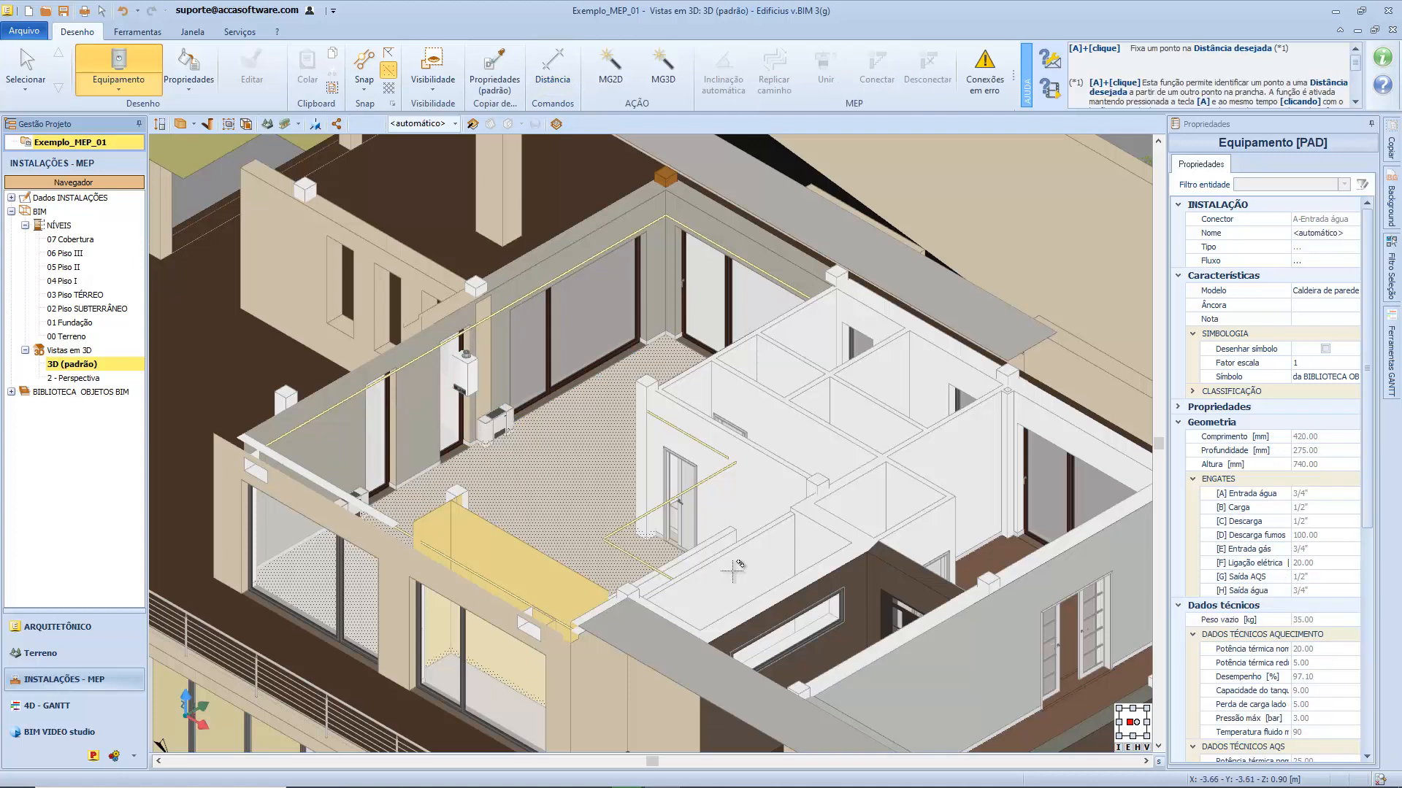
Step: Place a wall-mounted boiler near the large room's far corner using two consecutive reference distances of about 5.55 m and 5.35 m
{"action": "left_click", "coordinate": [732, 571]}
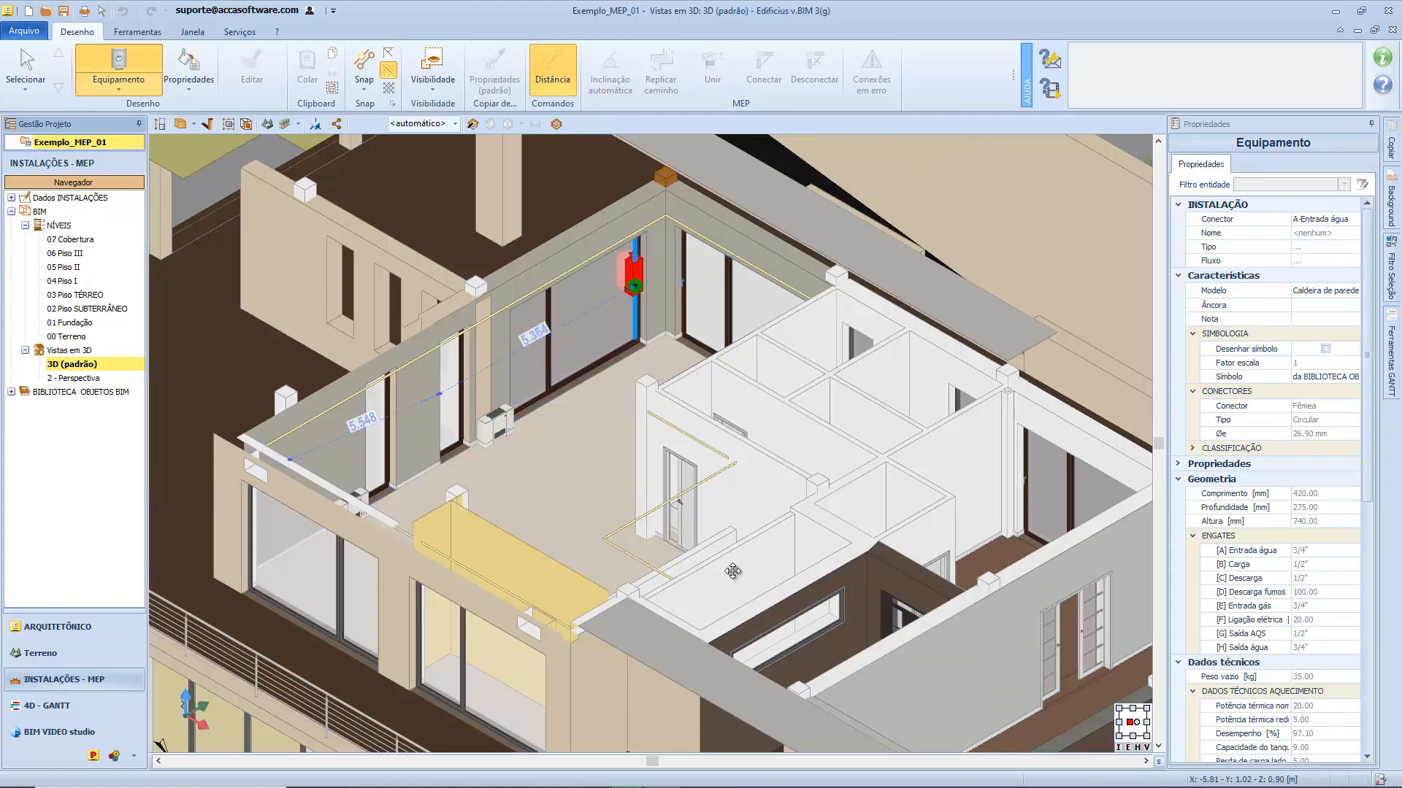
{"action": "left_click", "coordinate": [733, 571]}
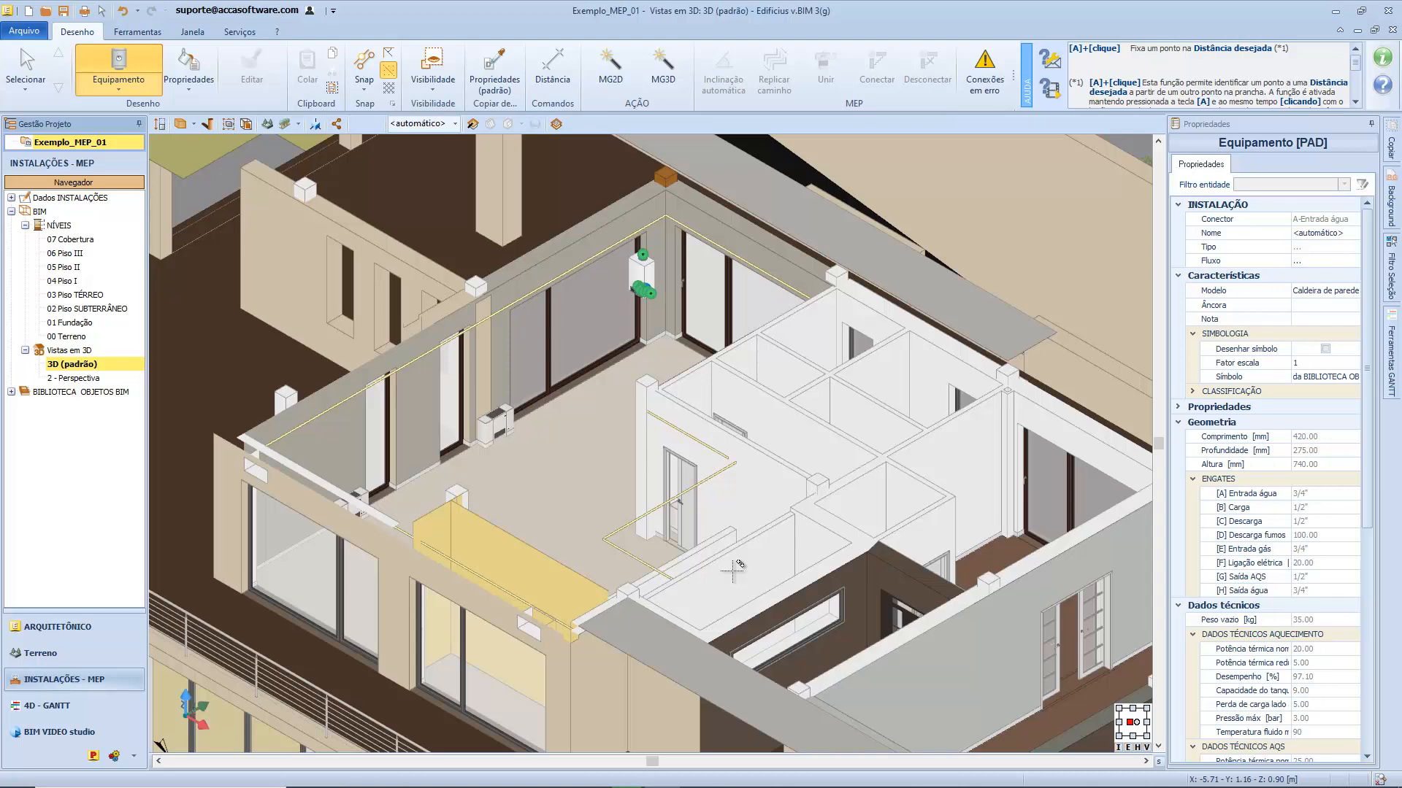
Step: Split the straight 200x200 air duct between the cross fitting and the end branch fitting with Romper, and select each resulting segment
{"action": "scroll", "coordinate": [734, 570], "scroll_direction": "up", "scroll_amount": 3}
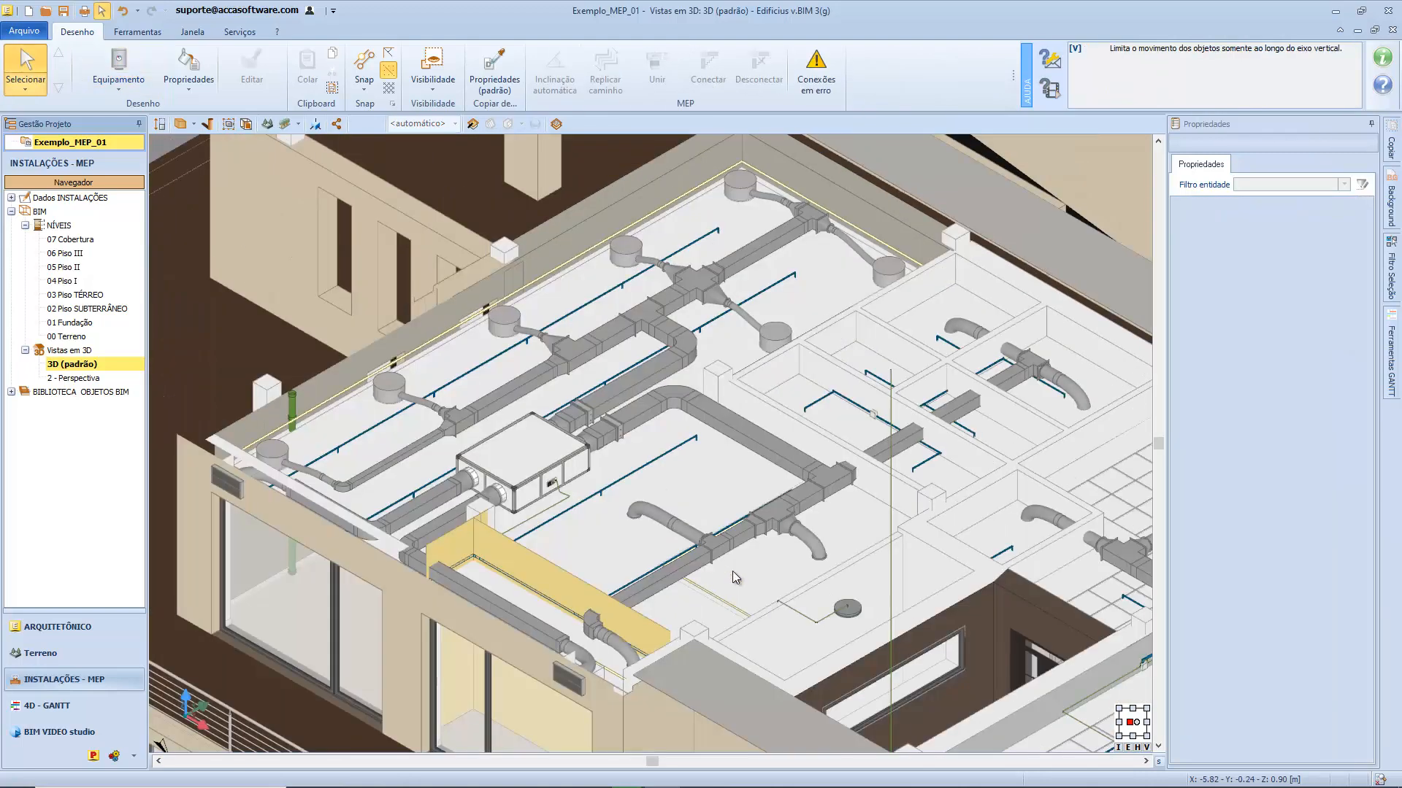
{"action": "scroll", "coordinate": [733, 570], "scroll_direction": "up", "scroll_amount": 3}
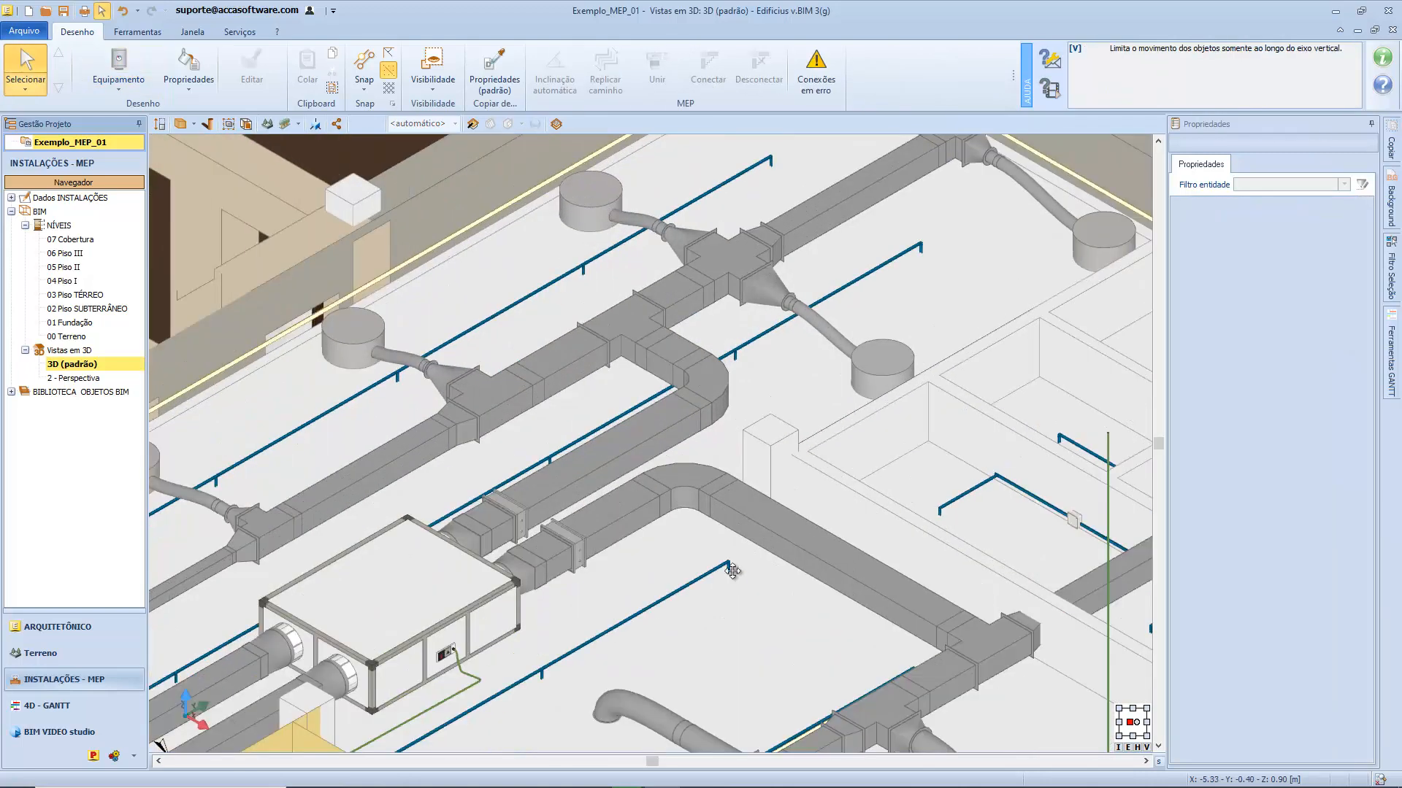
{"action": "middle_click_drag", "start_coordinate": [733, 571], "coordinate": [626, 669]}
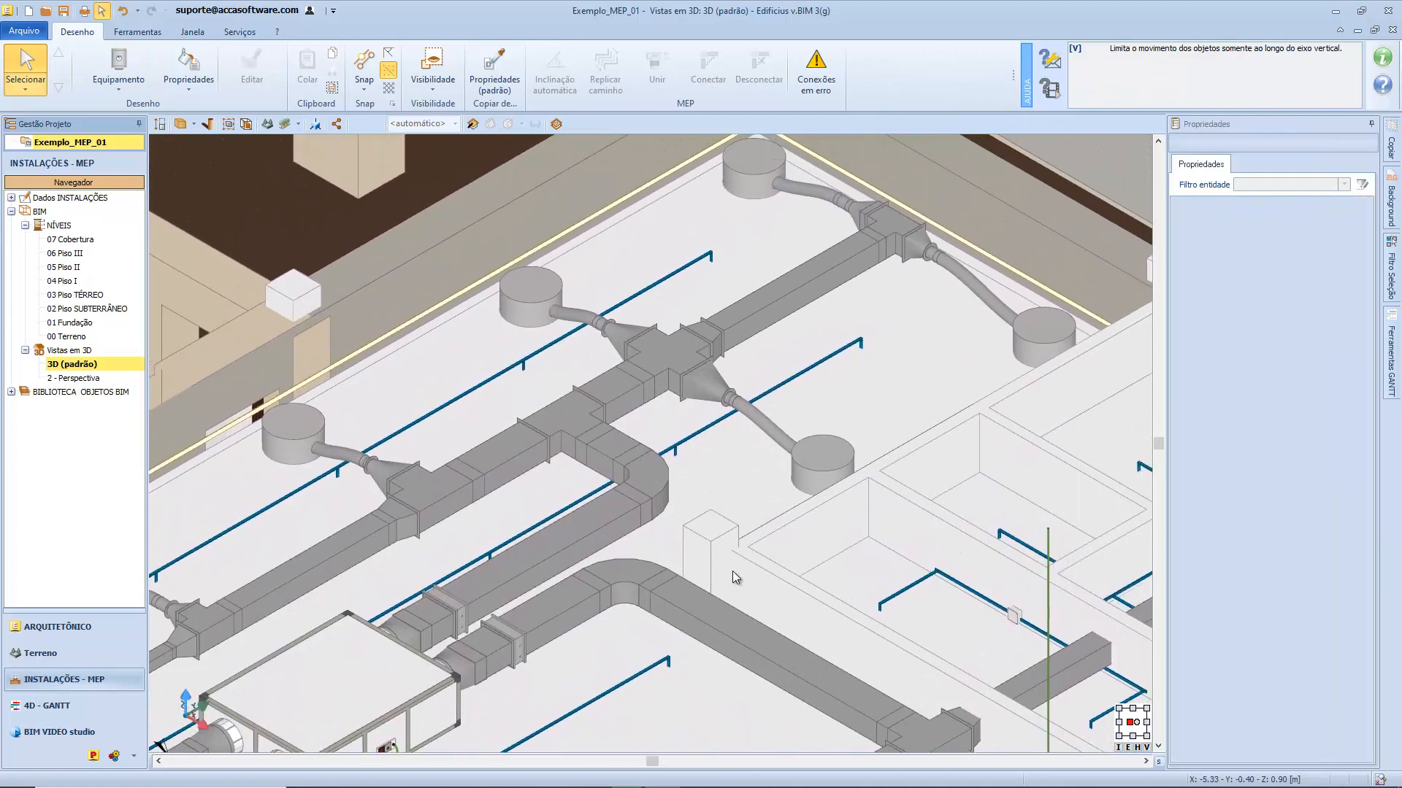
{"action": "left_click", "coordinate": [794, 291]}
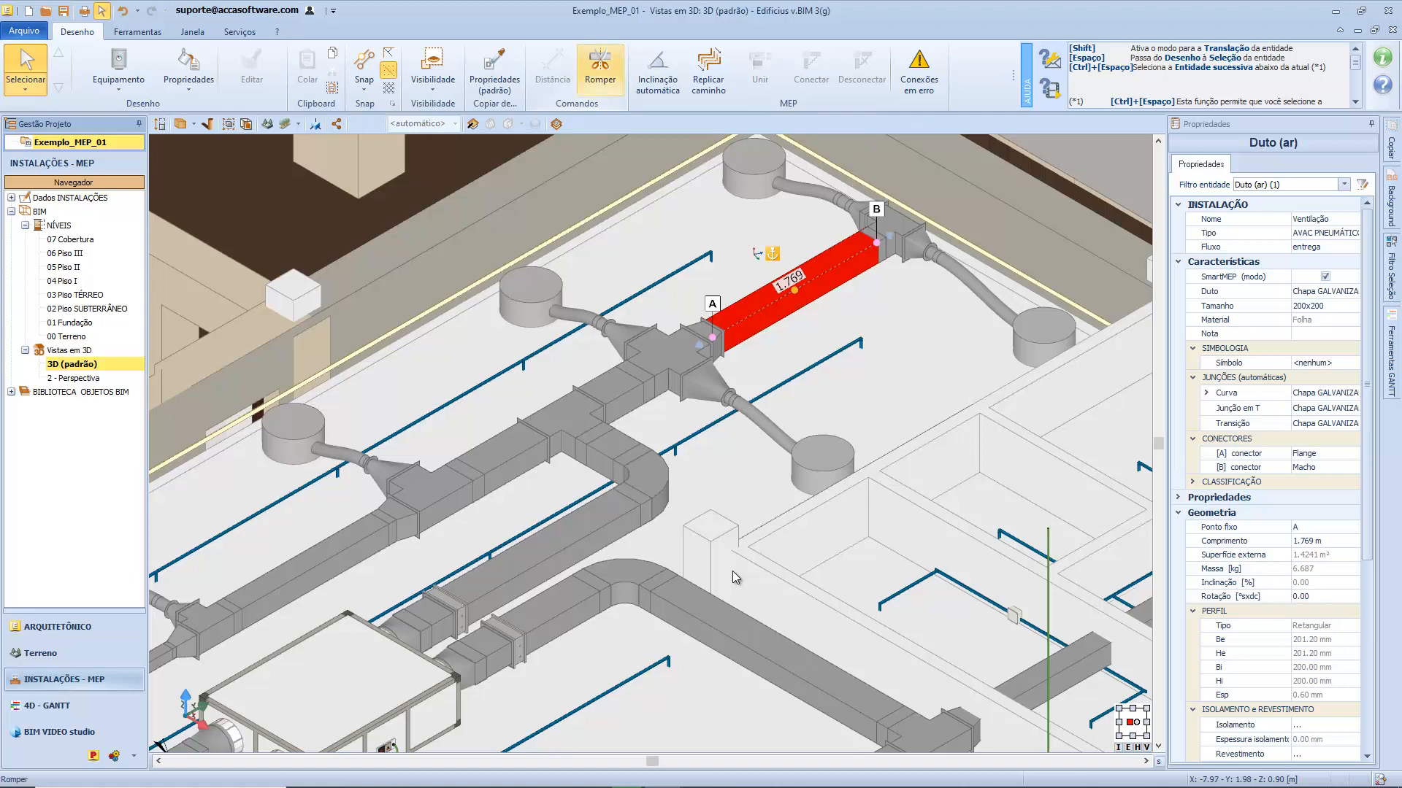
{"action": "left_click", "coordinate": [600, 70]}
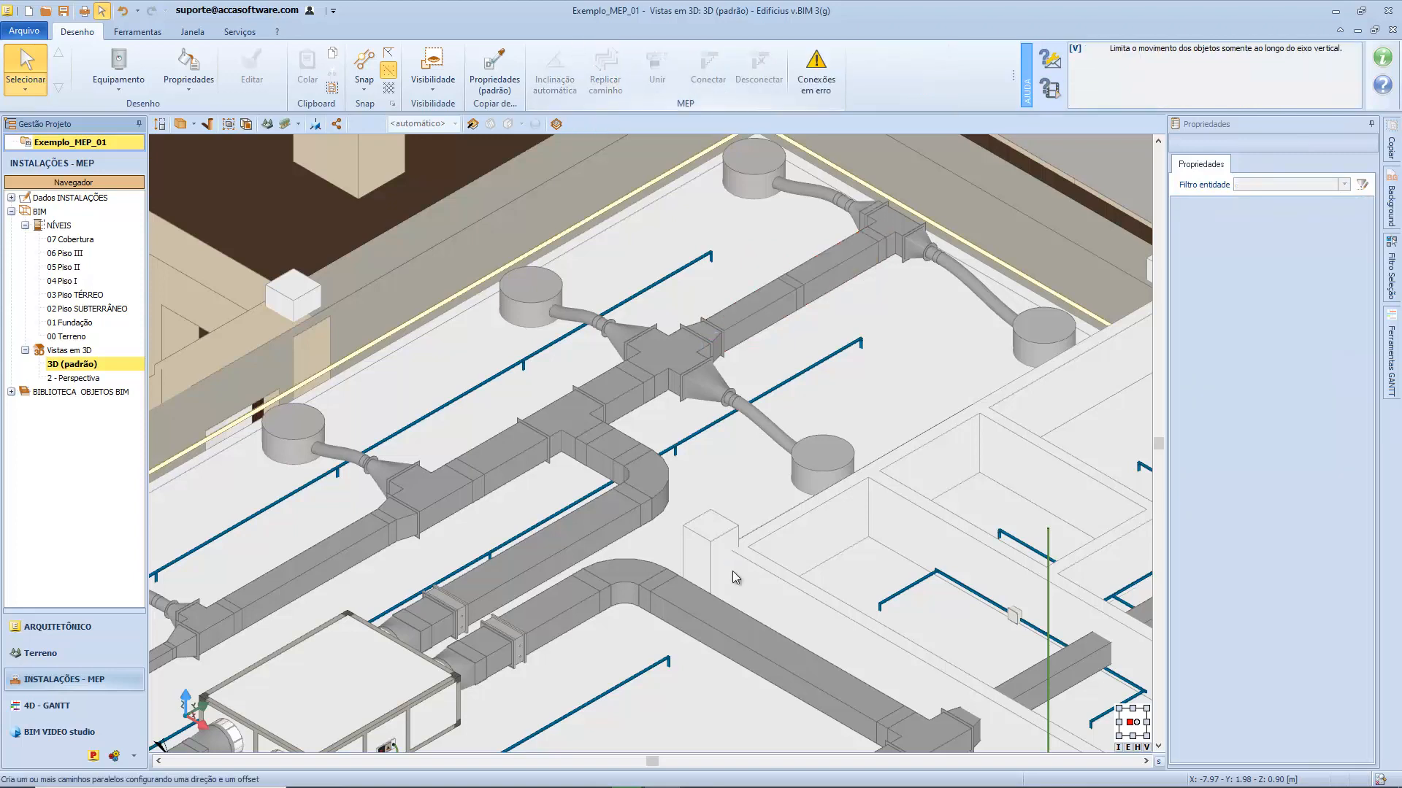
{"action": "left_click", "coordinate": [759, 314]}
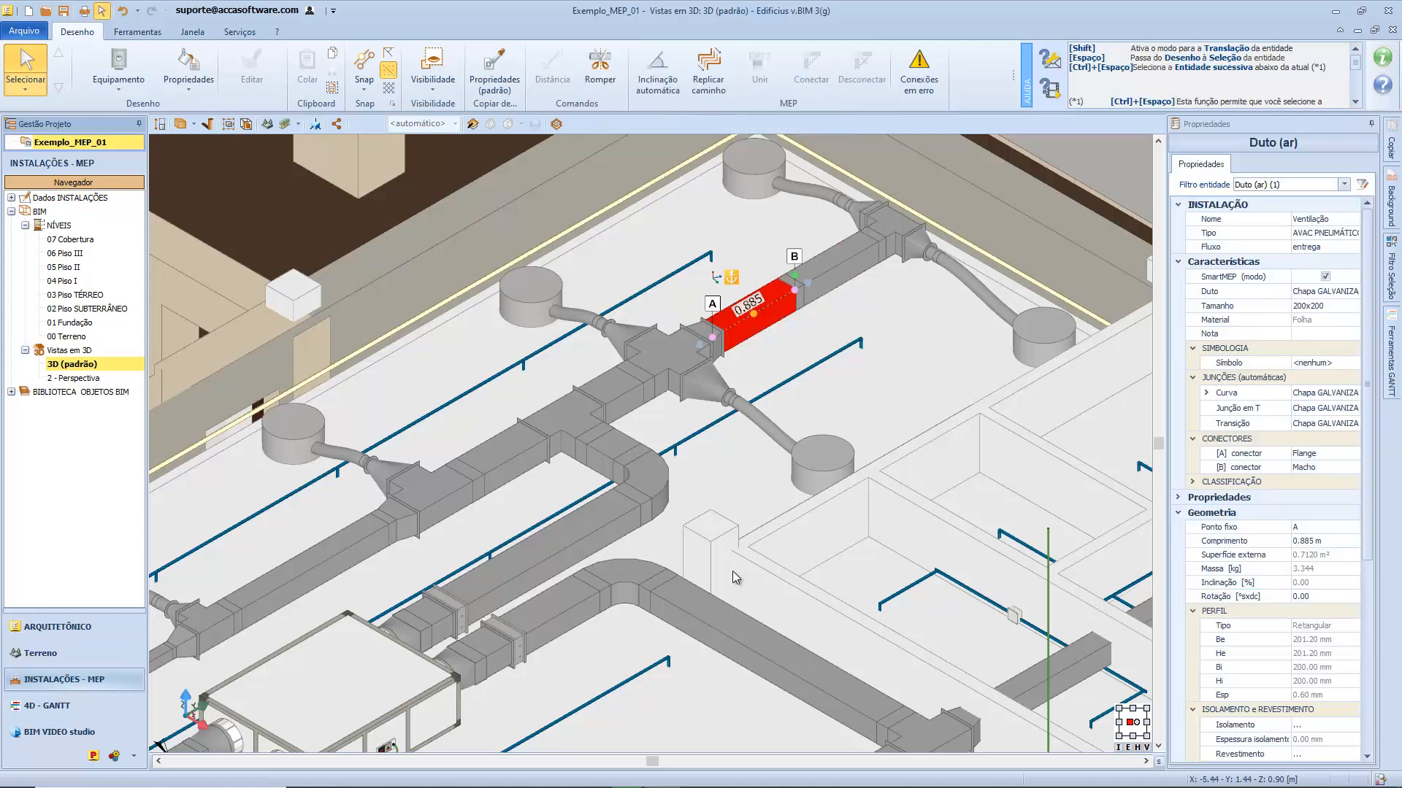
{"action": "left_click", "coordinate": [833, 275]}
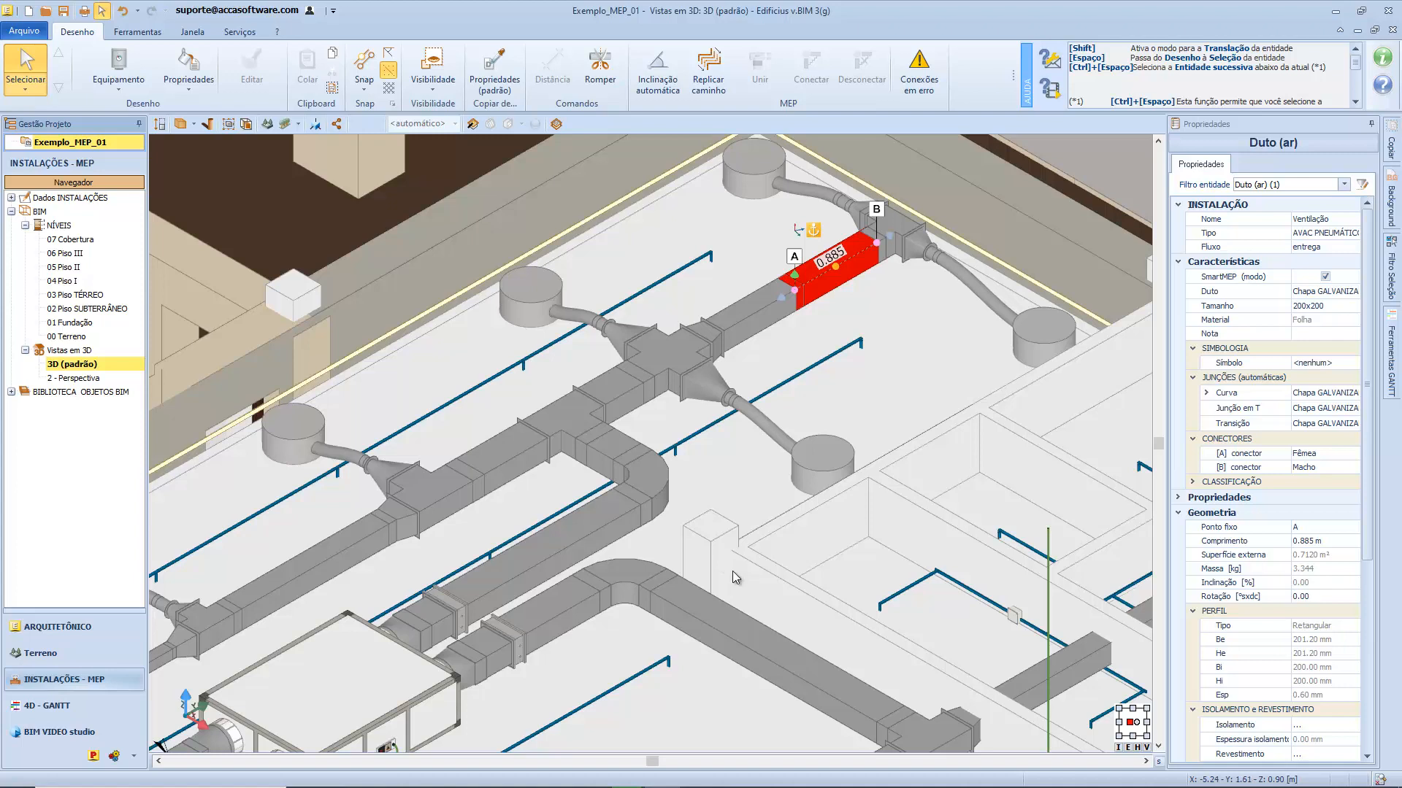
Step: Slide the split joint until the end segment is about 0.555 m long, and raise the joint so both segments slope
{"action": "left_click", "coordinate": [758, 316]}
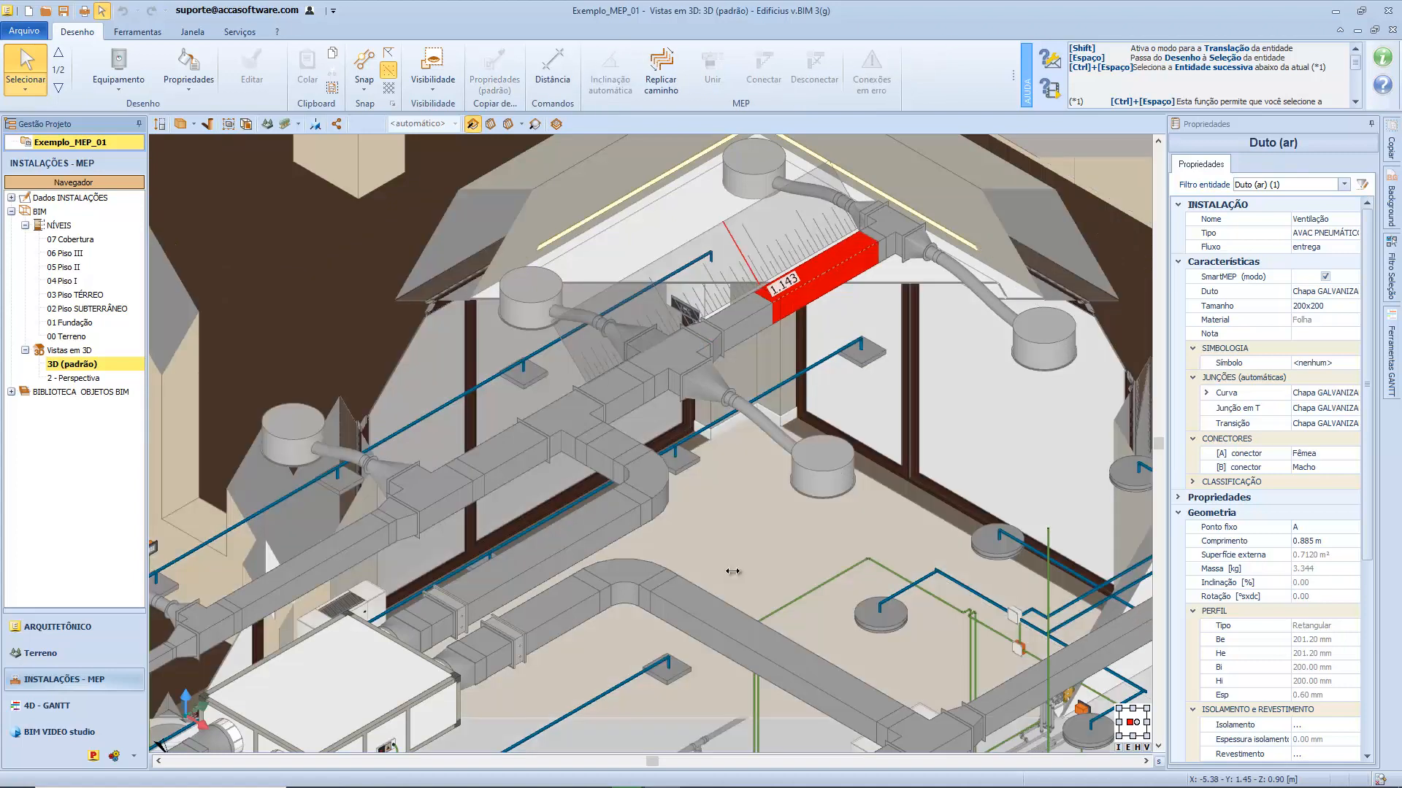
{"action": "mouse_move", "coordinate": [764, 306]}
{"action": "left_mouse_down"}
{"action": "mouse_move", "coordinate": [839, 265]}
{"action": "mouse_move", "coordinate": [728, 328]}
{"action": "mouse_move", "coordinate": [821, 273]}
{"action": "left_mouse_up"}
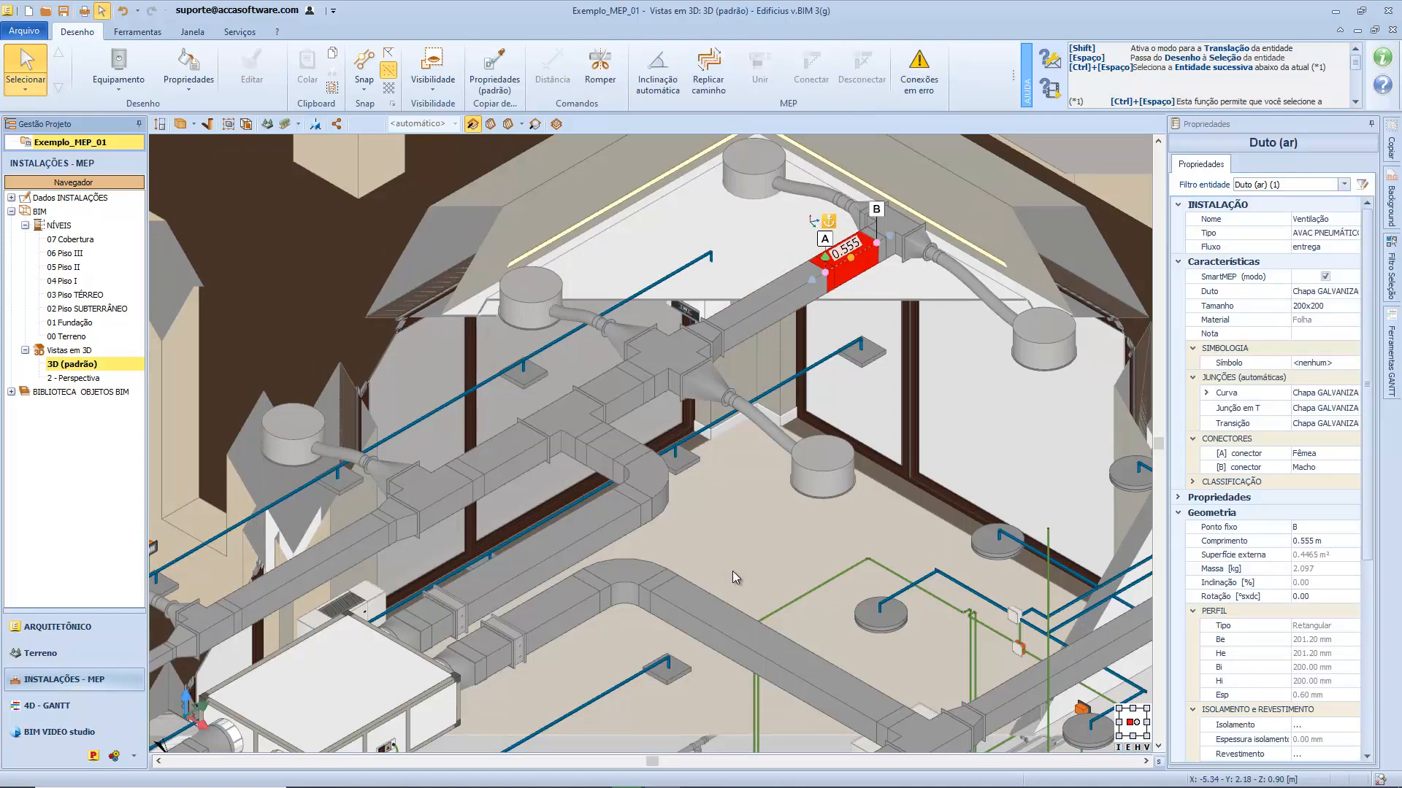
{"action": "scroll", "coordinate": [735, 578], "scroll_direction": "up", "scroll_amount": 7}
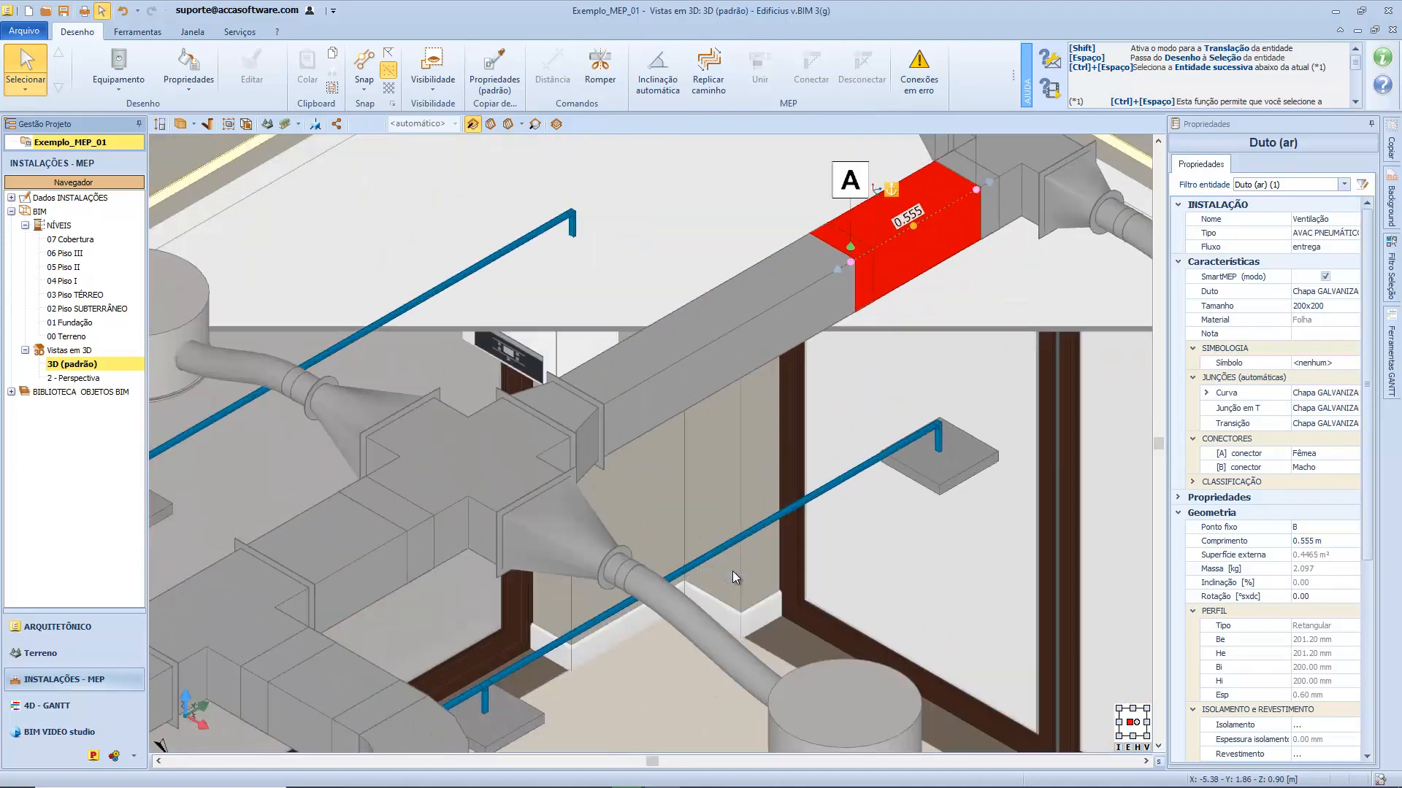
{"action": "mouse_move", "coordinate": [816, 293]}
{"action": "middle_mouse_down"}
{"action": "mouse_move", "coordinate": [812, 395]}
{"action": "mouse_move", "coordinate": [735, 577]}
{"action": "middle_mouse_up"}
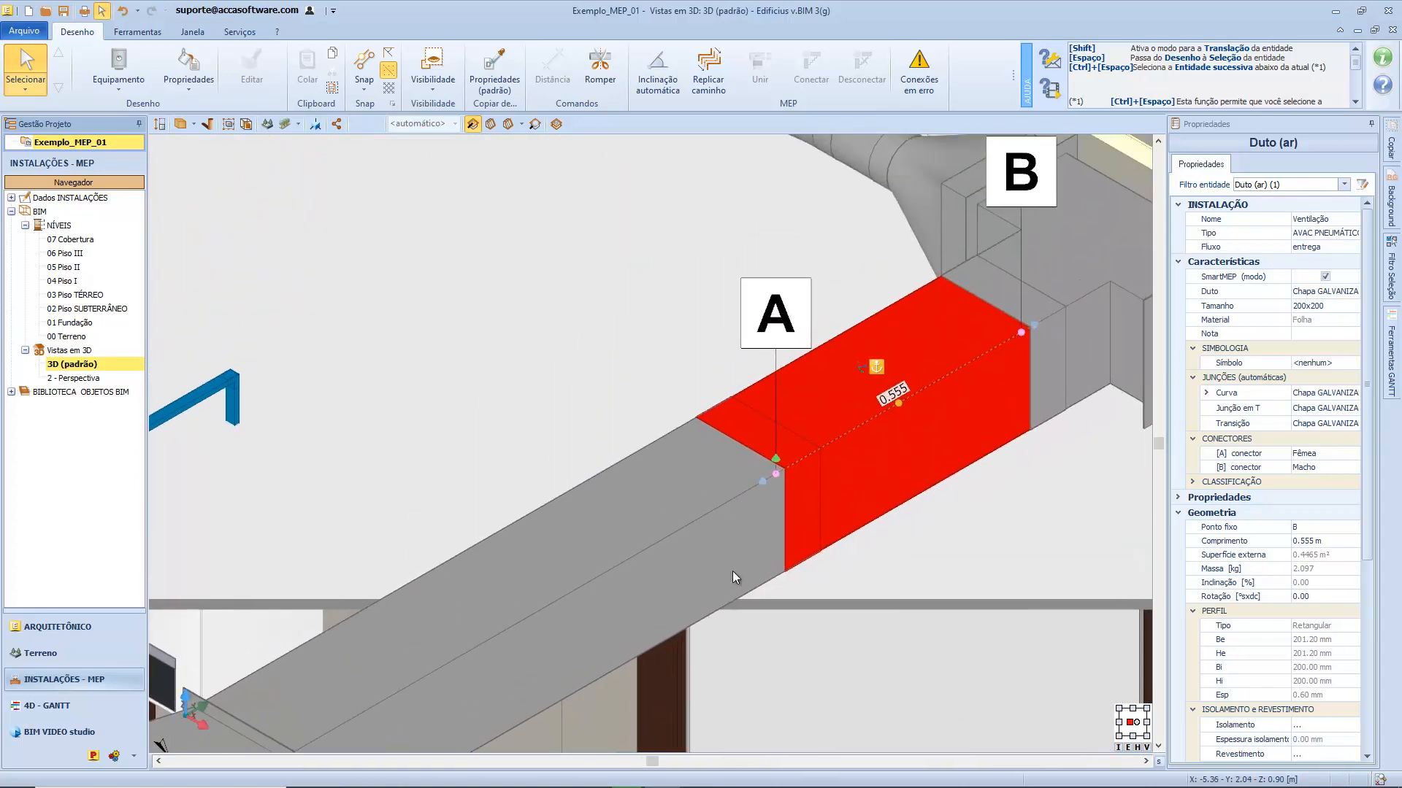
{"action": "left_click_drag", "start_coordinate": [776, 458], "coordinate": [735, 577]}
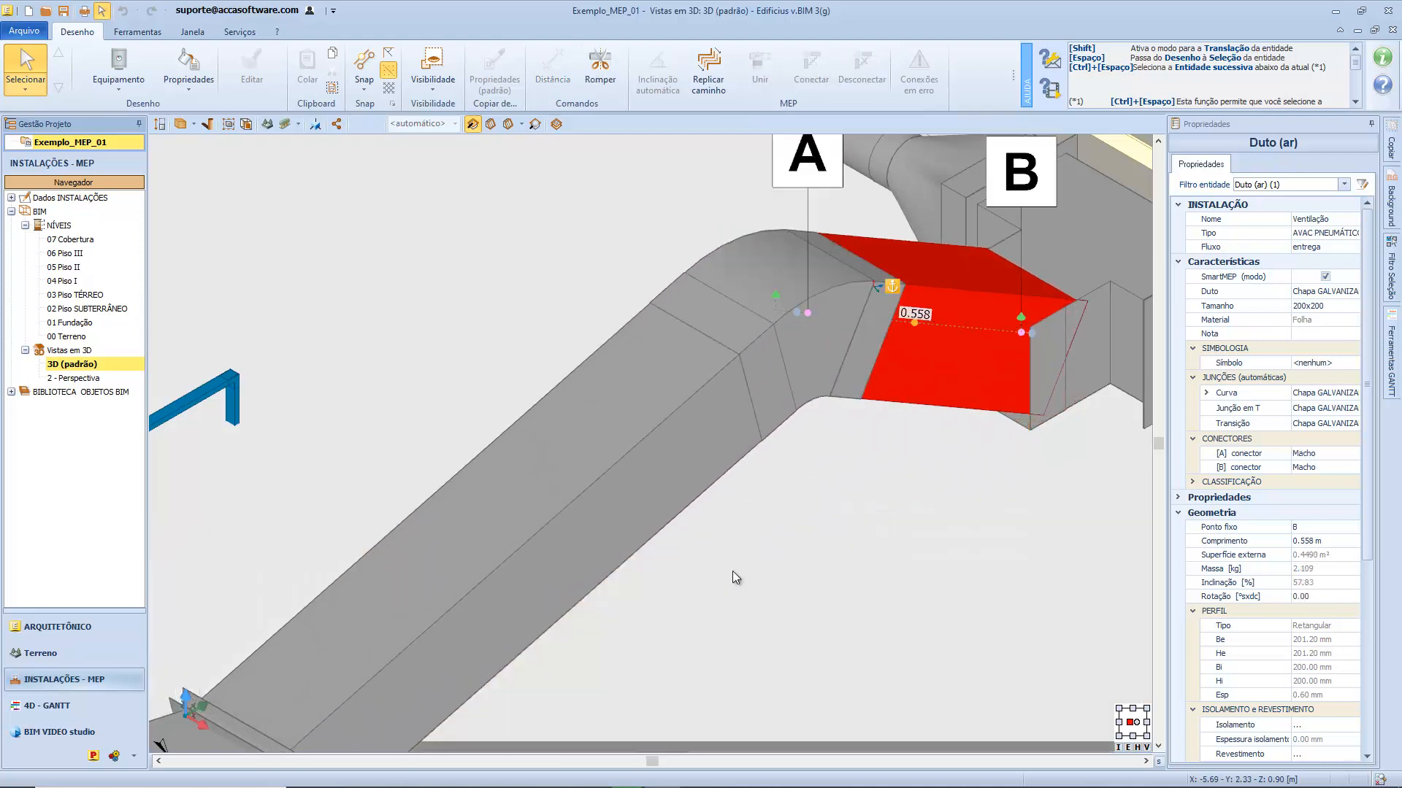
Step: Draw an air duct about 0.84 m long from the main duct to the open elbow, using the size best suited to the selected connector
{"action": "scroll", "coordinate": [735, 577], "scroll_direction": "down", "scroll_amount": 3}
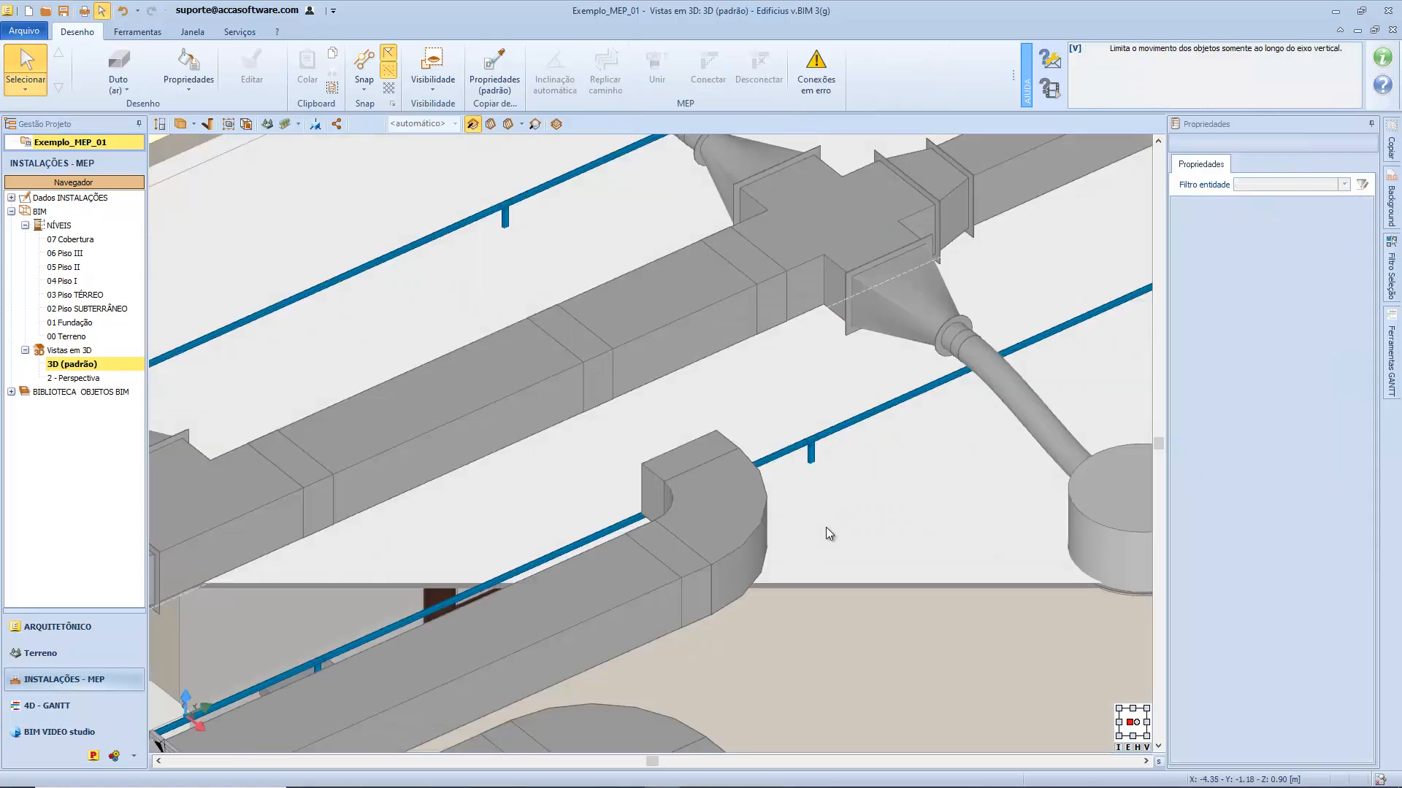
{"action": "left_click", "coordinate": [130, 54]}
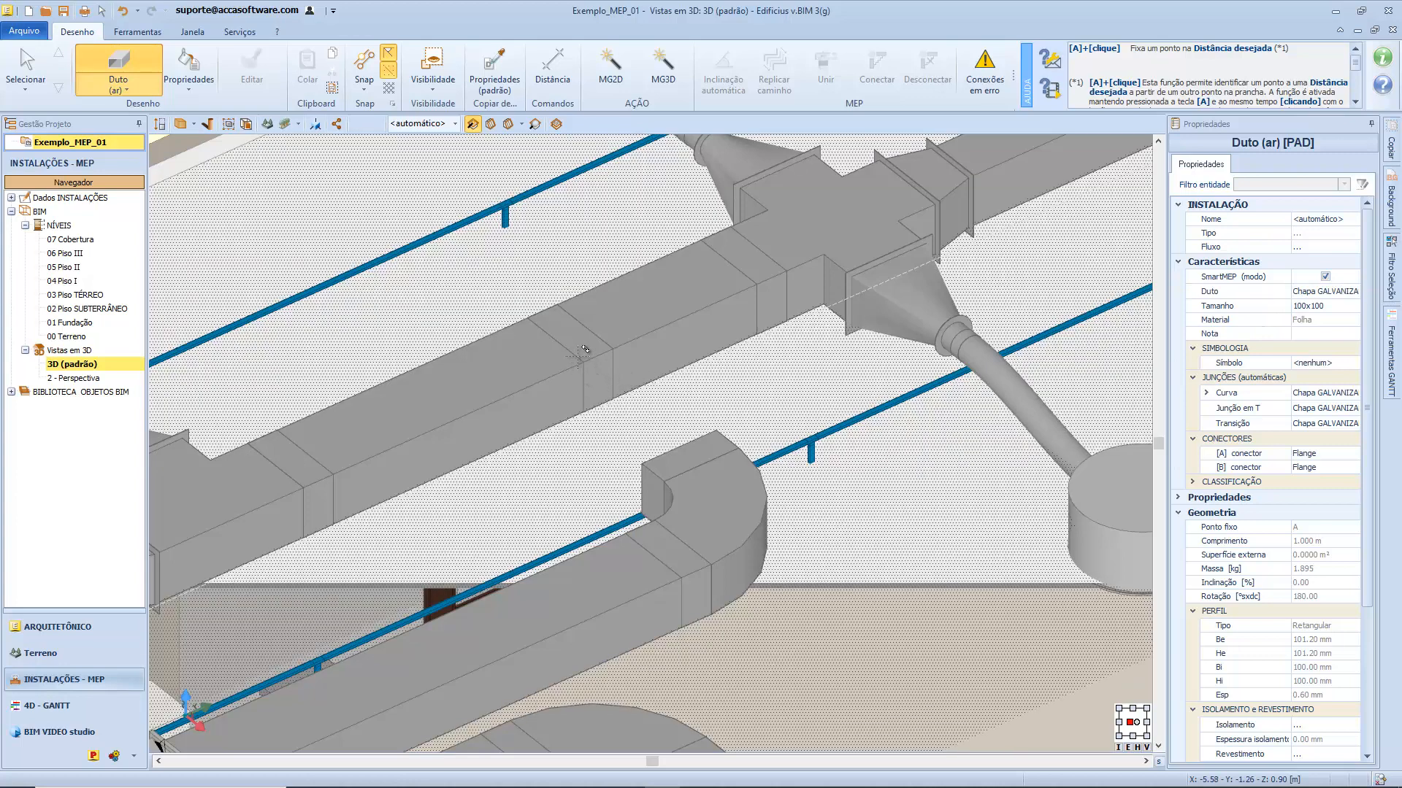
{"action": "scroll", "coordinate": [582, 351], "scroll_direction": "down", "scroll_amount": 5}
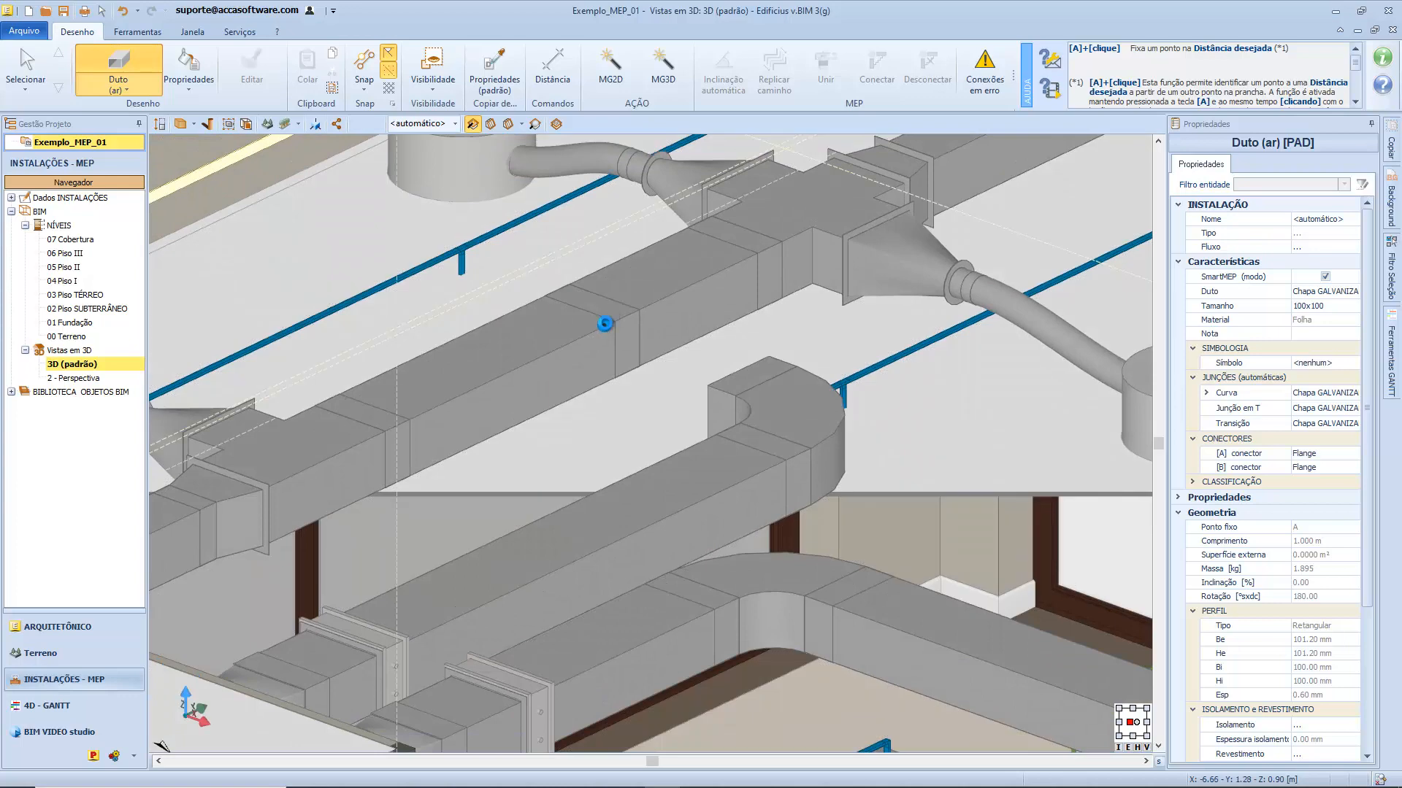
{"action": "left_click", "coordinate": [604, 323]}
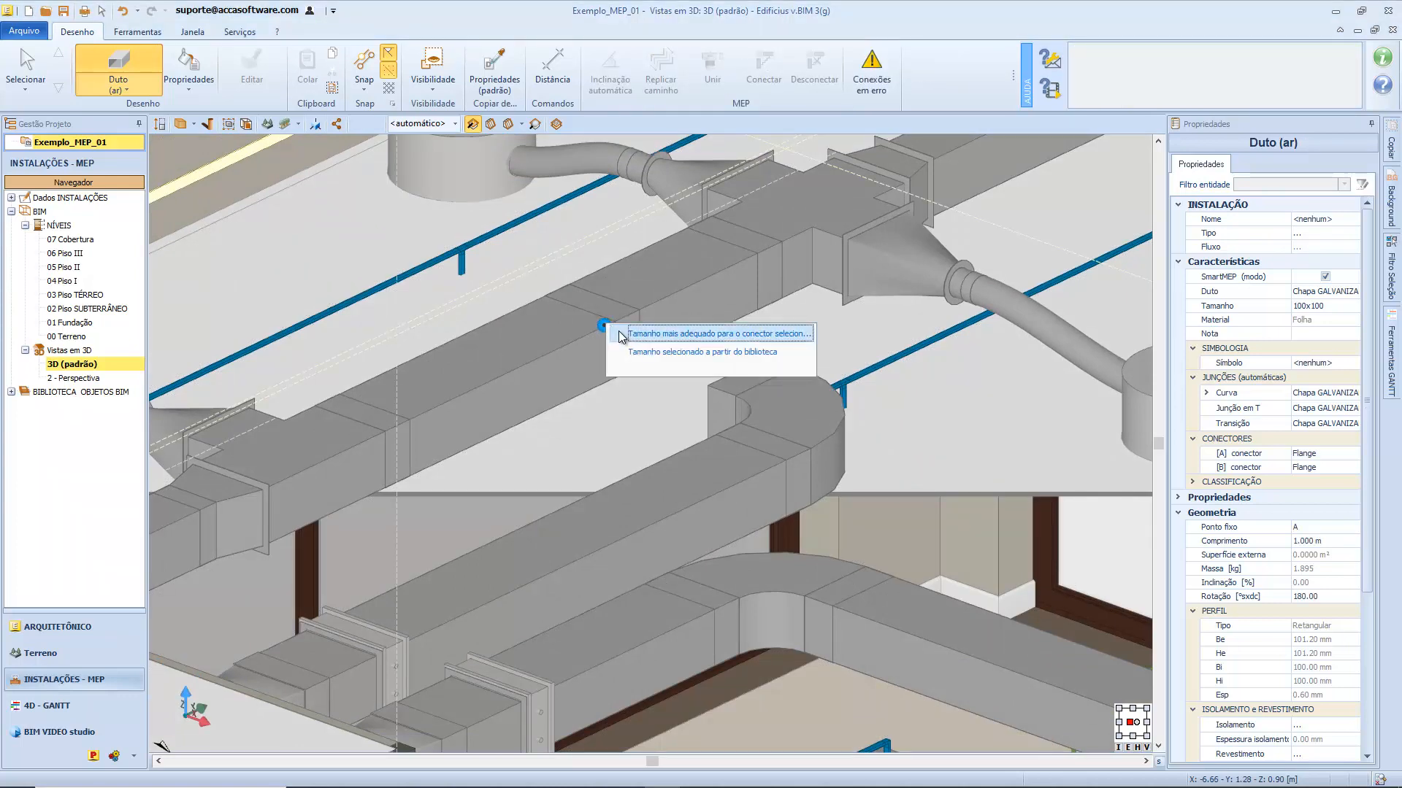
{"action": "left_click", "coordinate": [622, 326]}
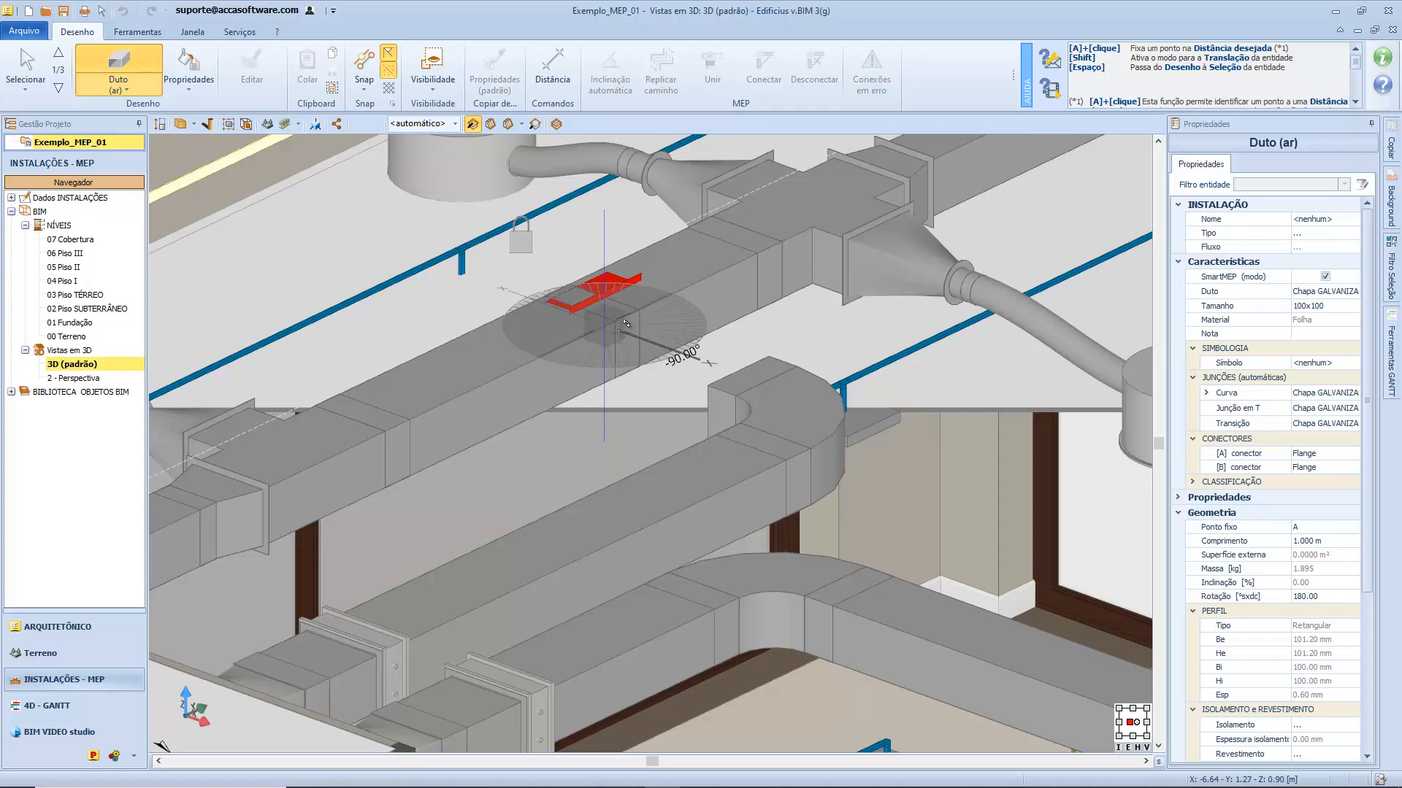
{"action": "left_click", "coordinate": [765, 409]}
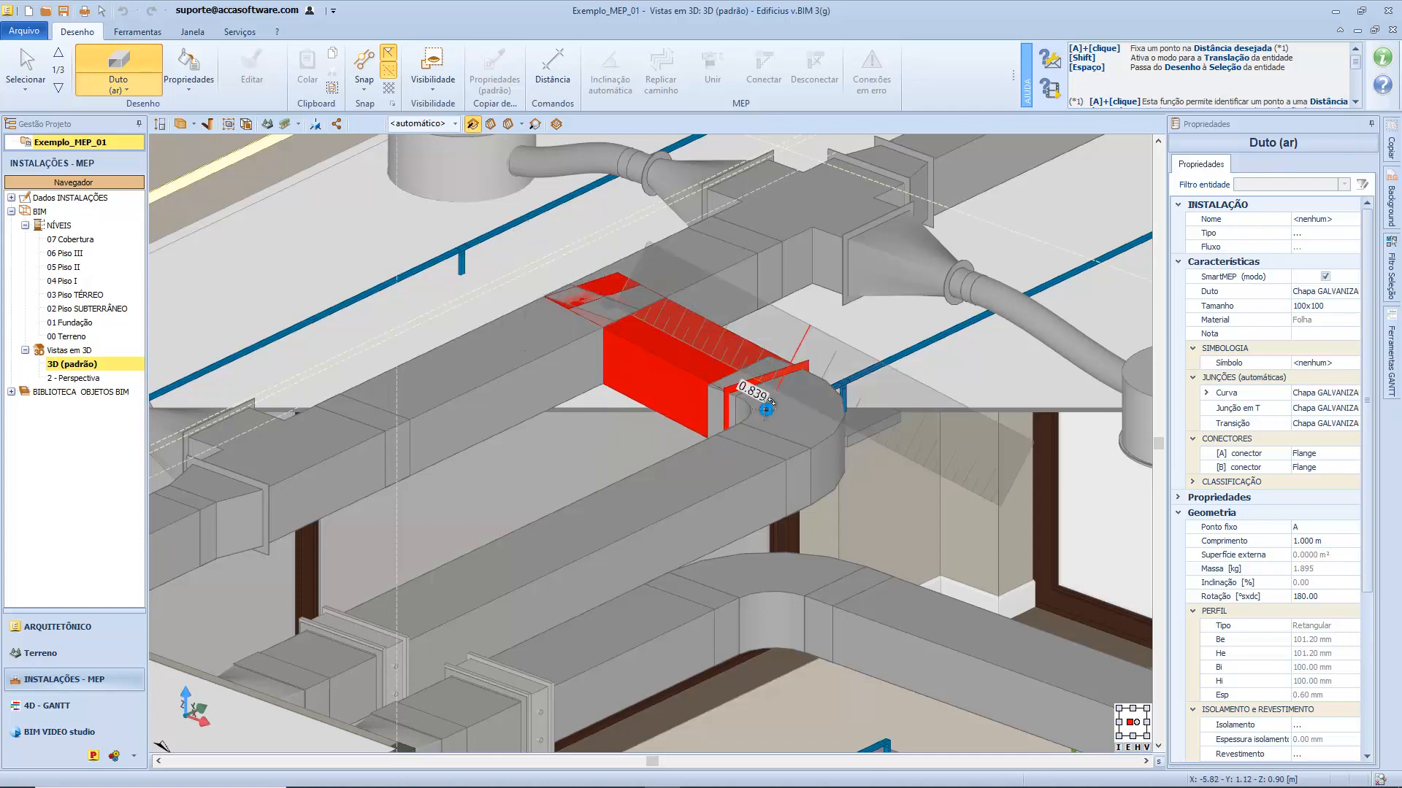
{"action": "left_click", "coordinate": [765, 409]}
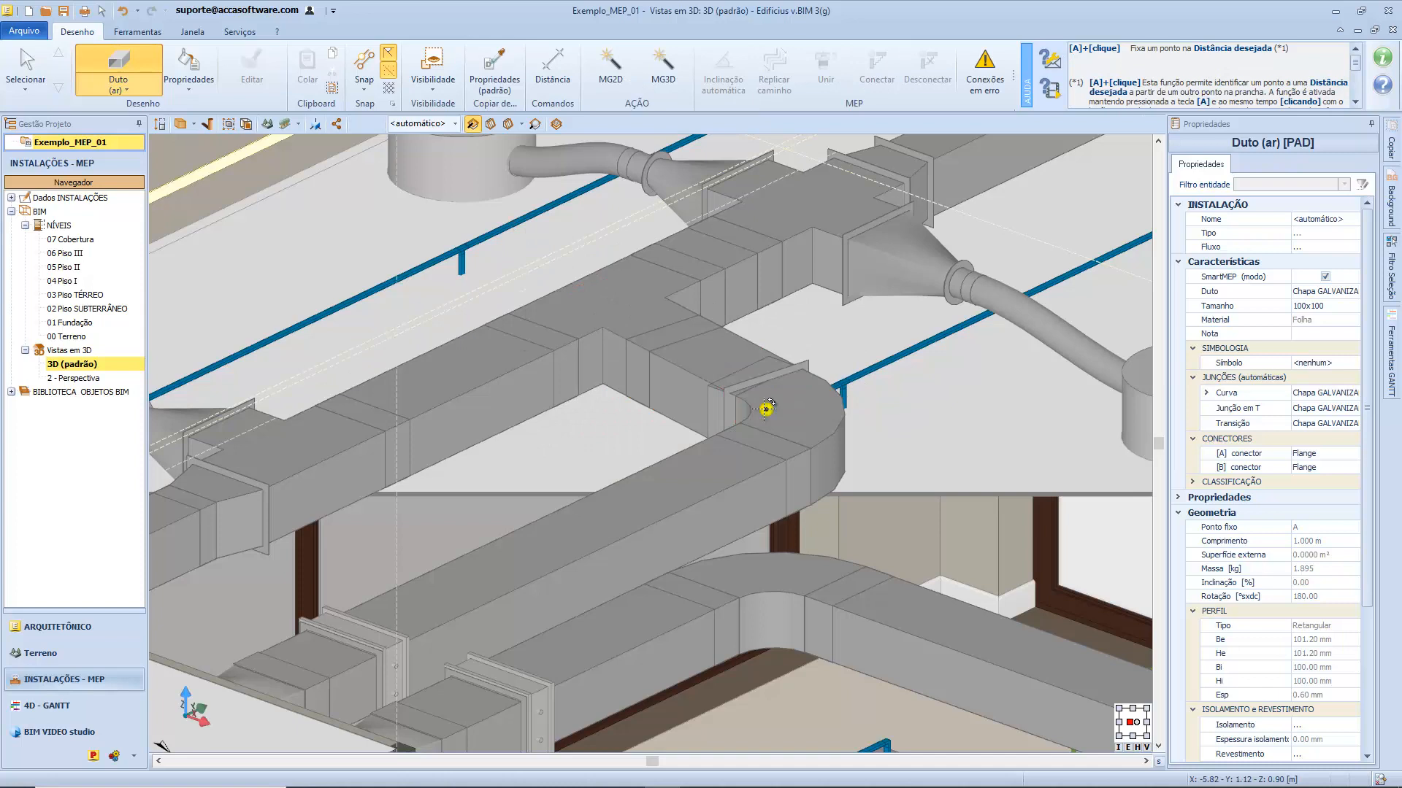
Step: Inspect the T-junction joining the new branch to the main air duct by selecting it
{"action": "key", "text": "Escape"}
{"action": "scroll", "coordinate": [763, 408], "scroll_direction": "up", "scroll_amount": 3}
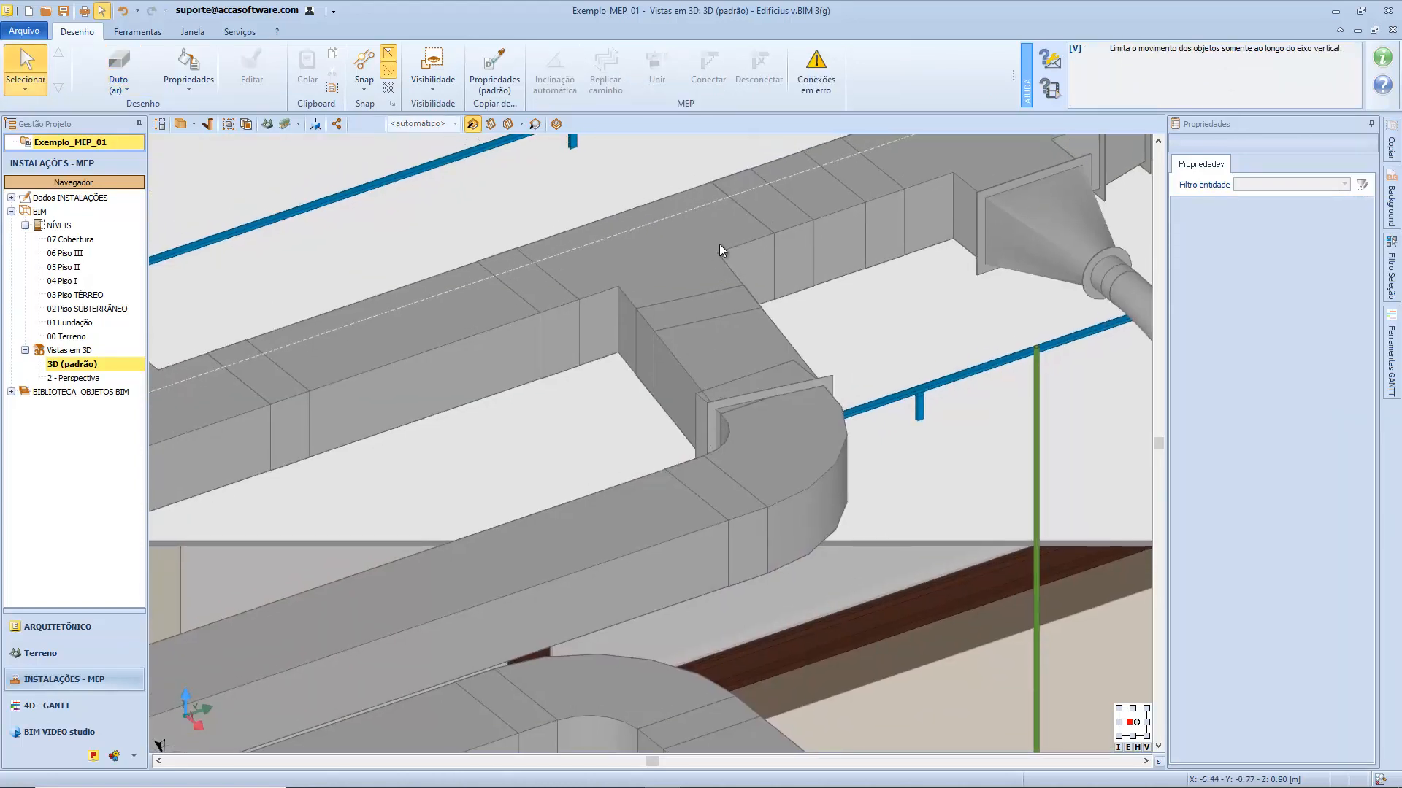
{"action": "left_click", "coordinate": [712, 250]}
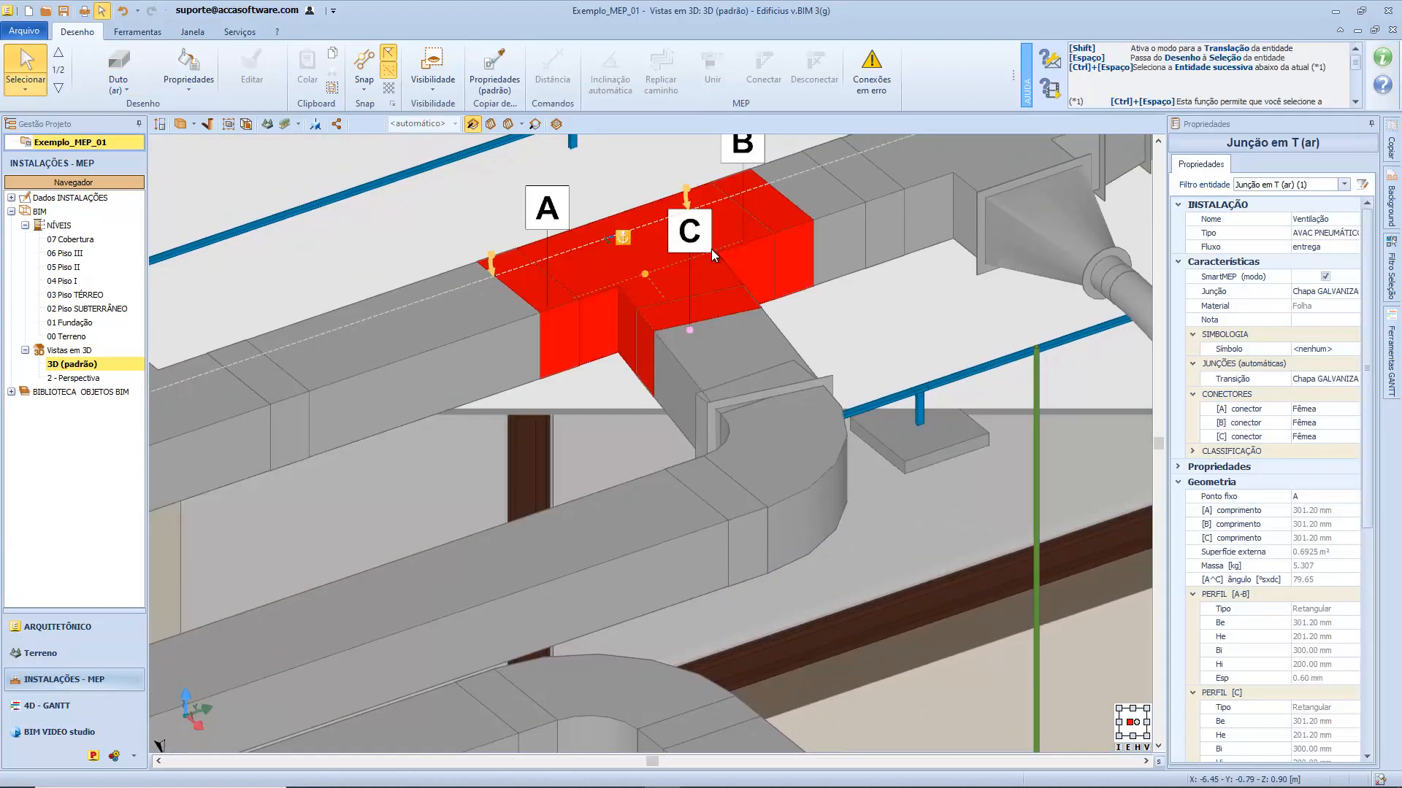
{"action": "middle_click_drag", "start_coordinate": [711, 250], "coordinate": [707, 373]}
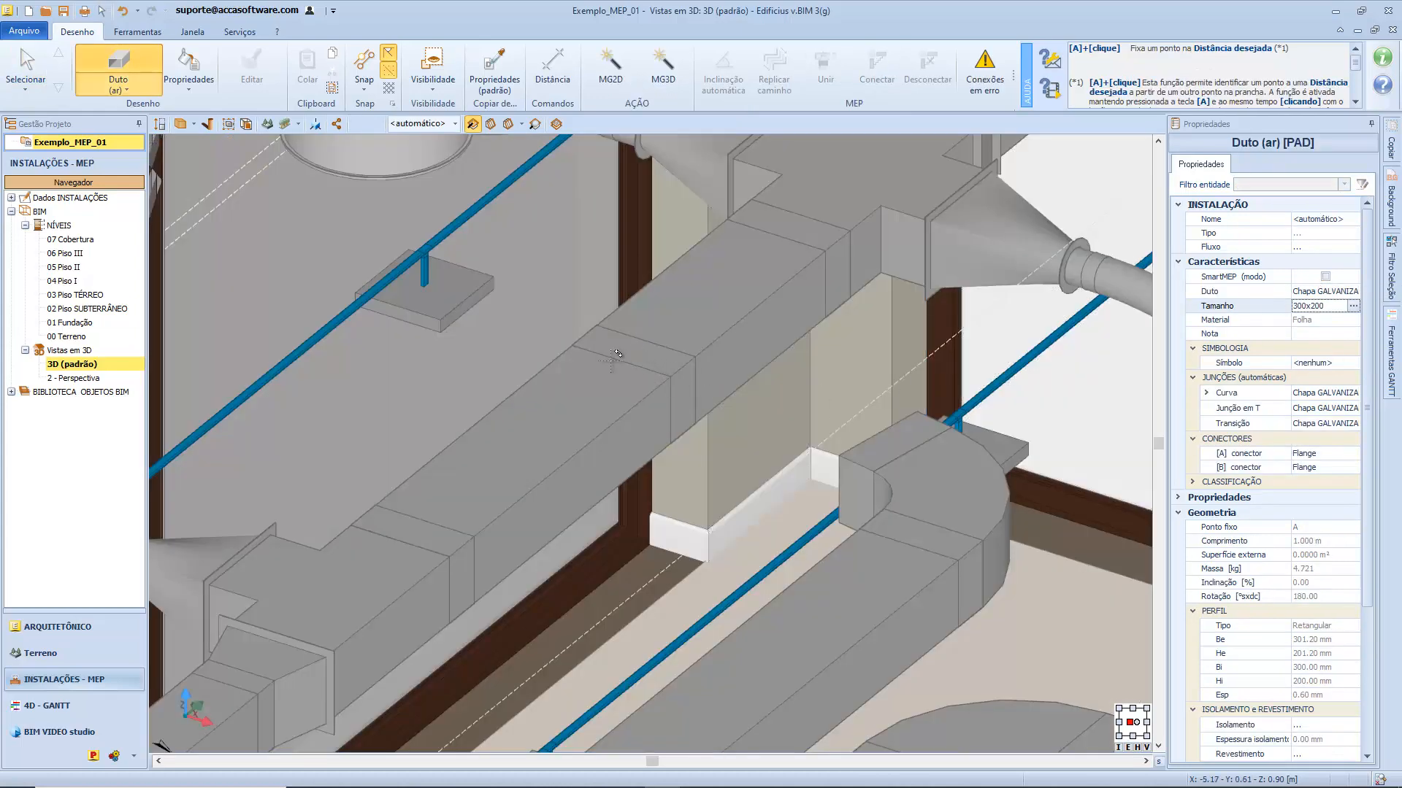
Step: With SmartMEP off, draw a 300x200 air duct from the main duct to the open elbow
{"action": "left_click", "coordinate": [645, 372]}
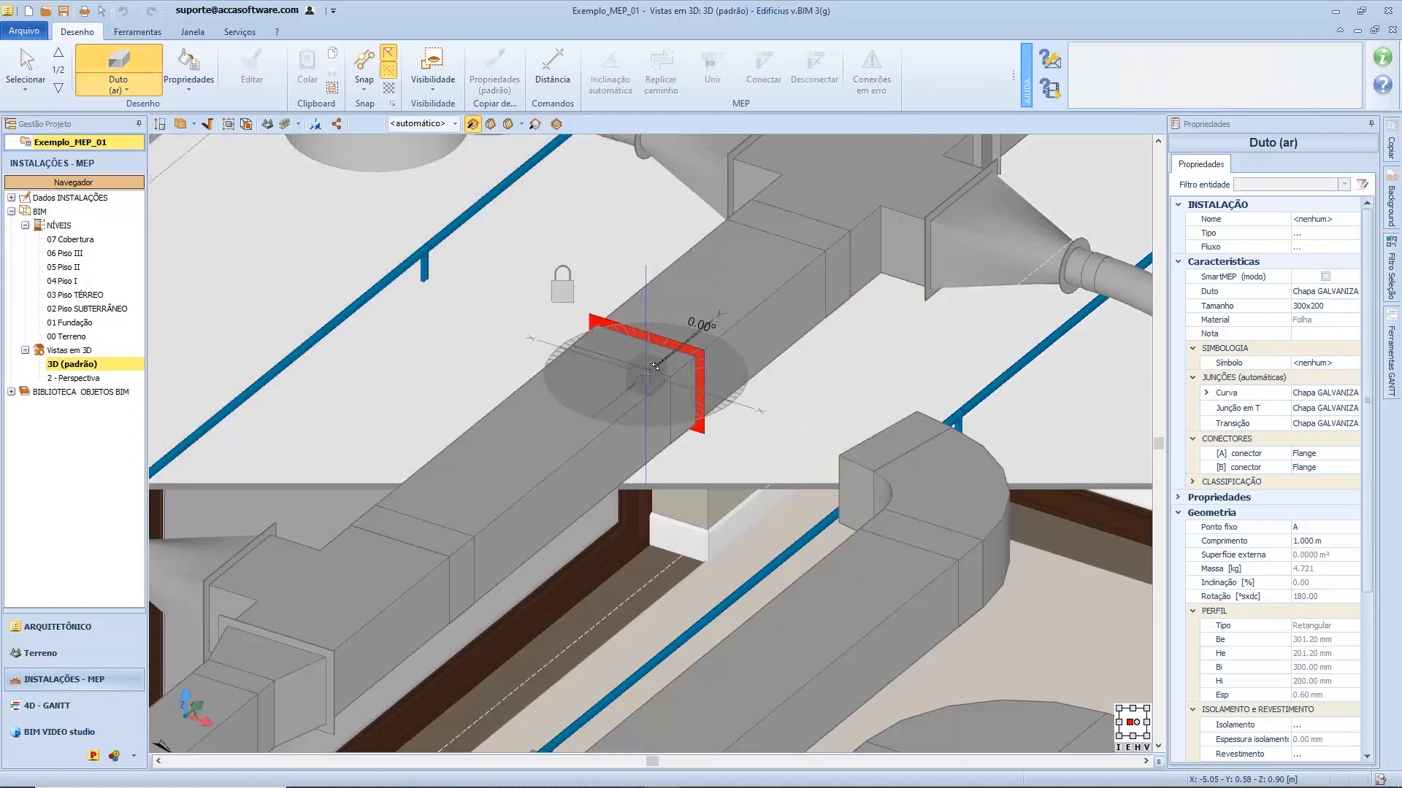
{"action": "left_click", "coordinate": [913, 484]}
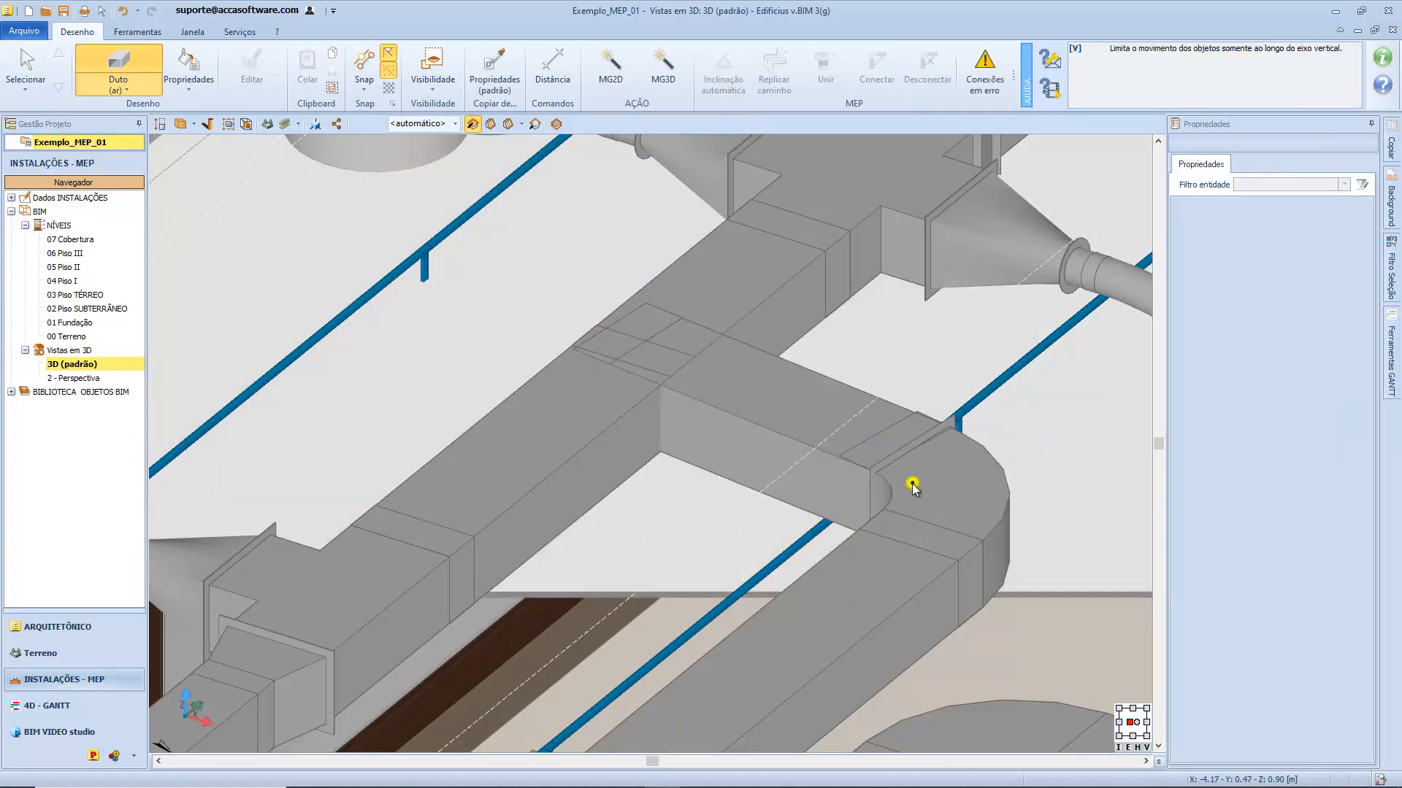
{"action": "key", "text": "Escape"}
{"action": "left_click", "coordinate": [689, 375]}
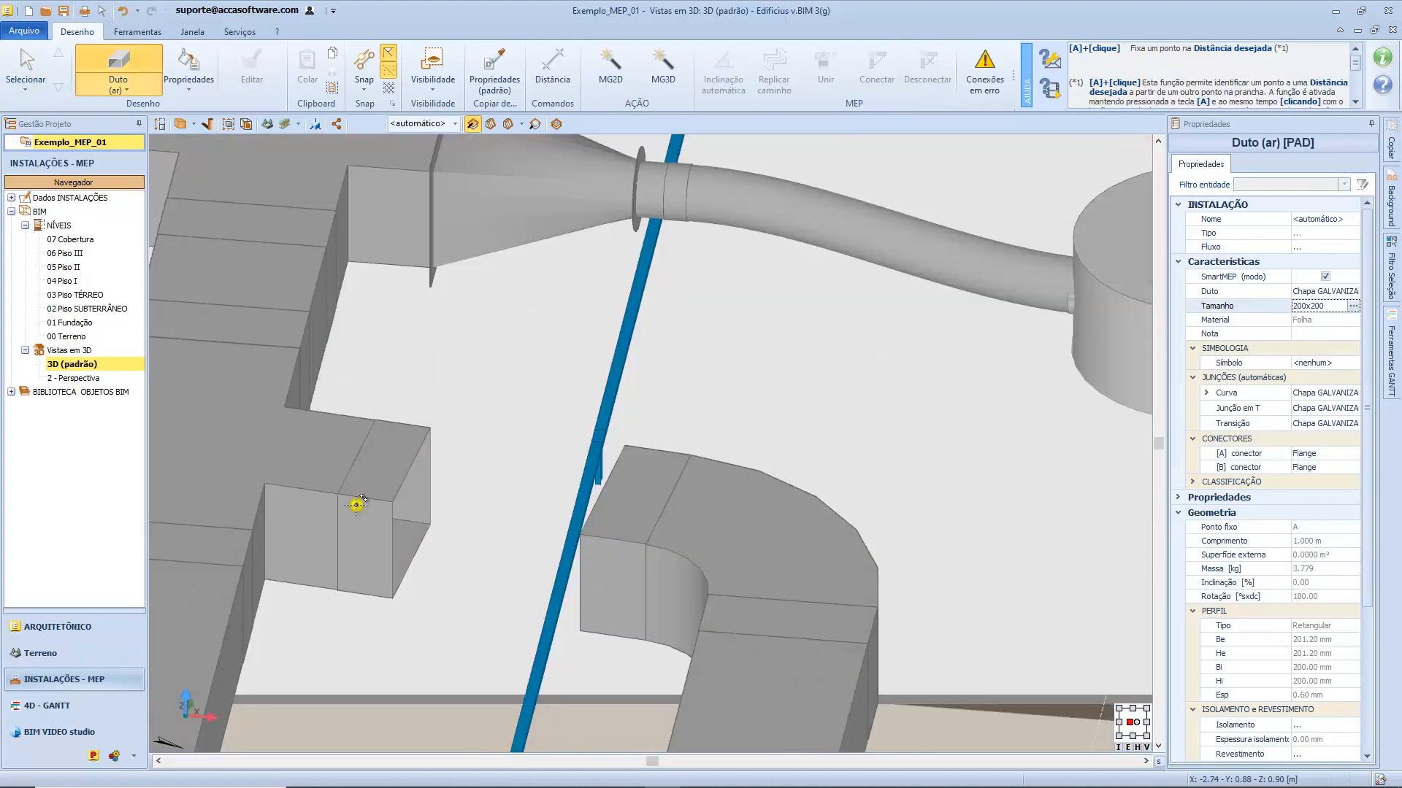
Step: Draw an air duct about 0.57 m long from the open branch end to the elbow, using the size best suited to the selected connector
{"action": "left_click", "coordinate": [356, 505]}
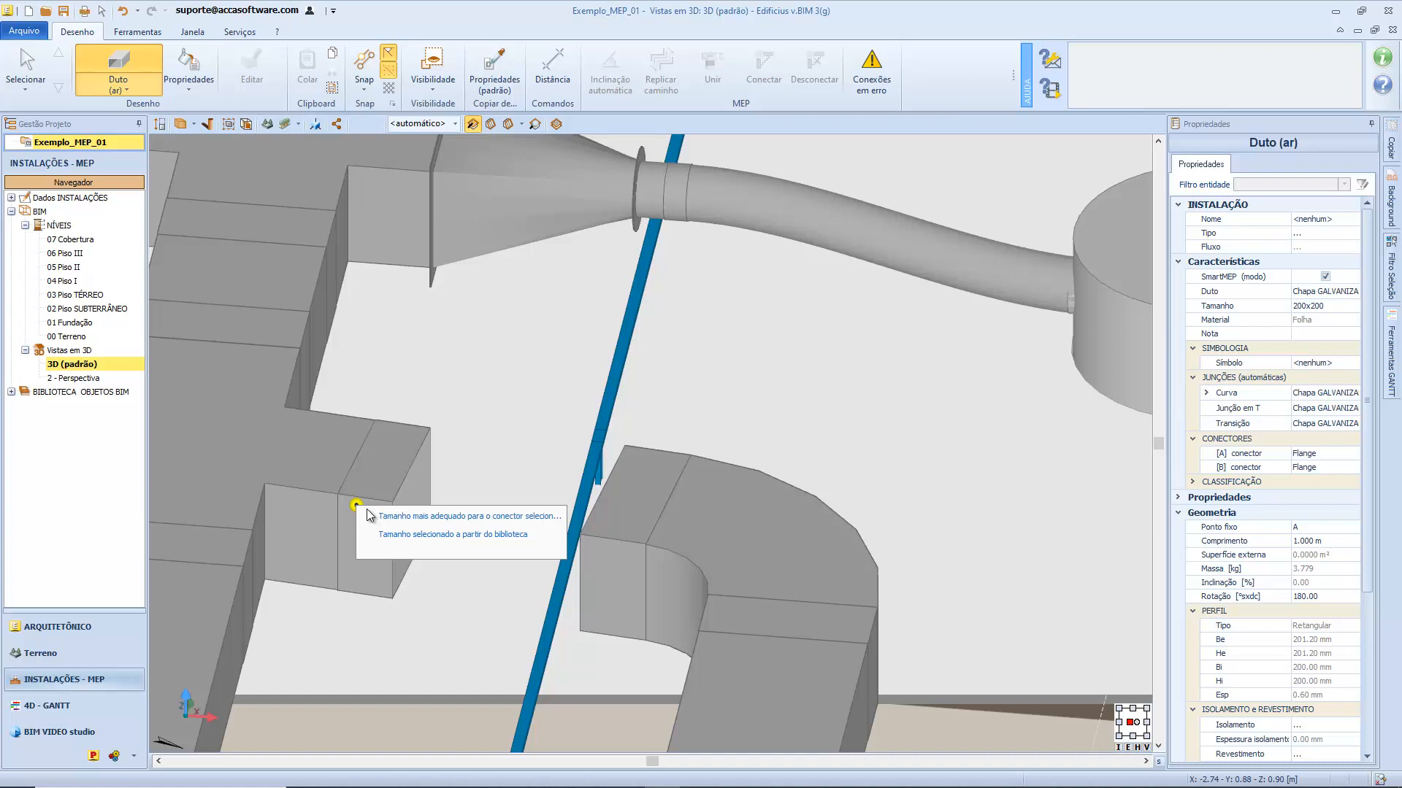
{"action": "left_click", "coordinate": [371, 517]}
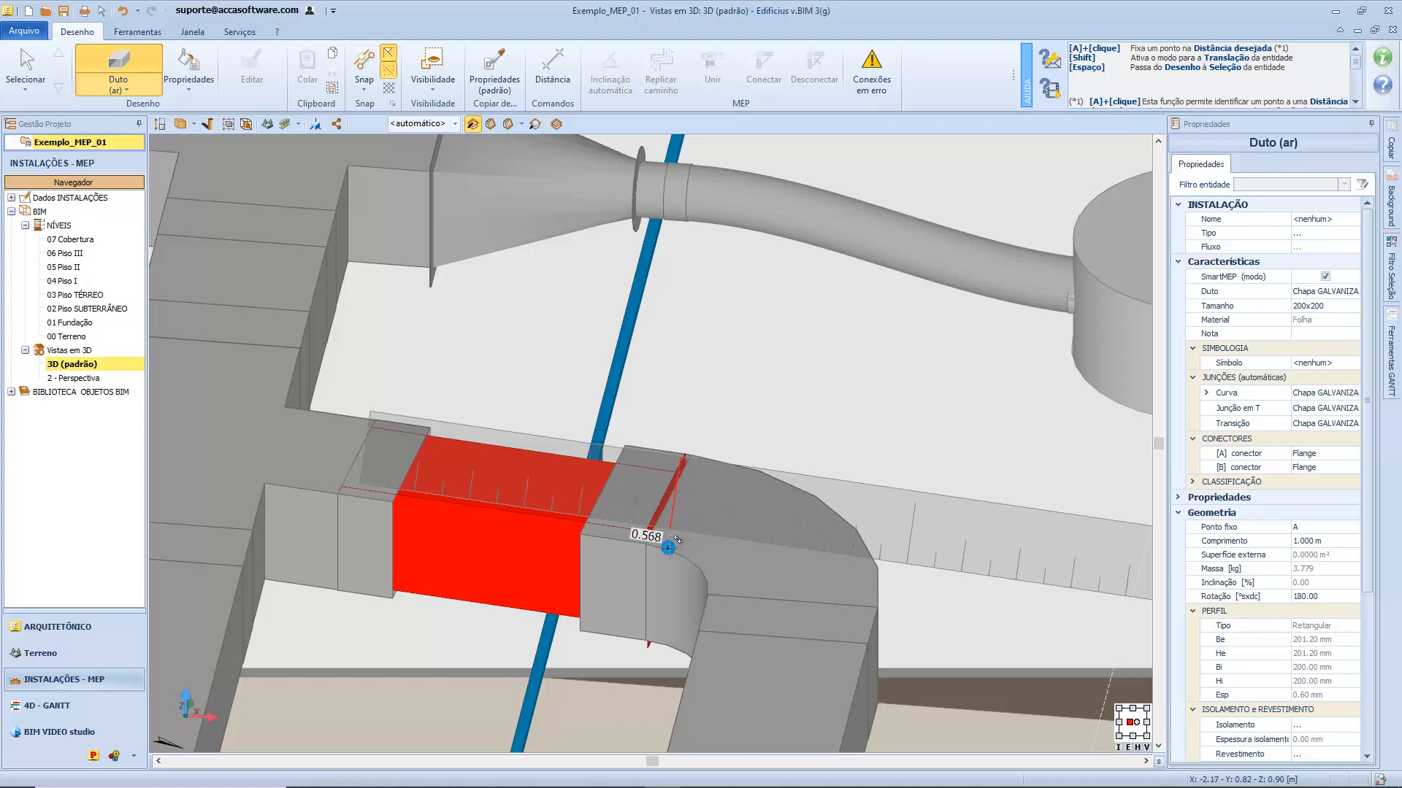
{"action": "left_click", "coordinate": [669, 546]}
{"action": "left_click", "coordinate": [456, 486]}
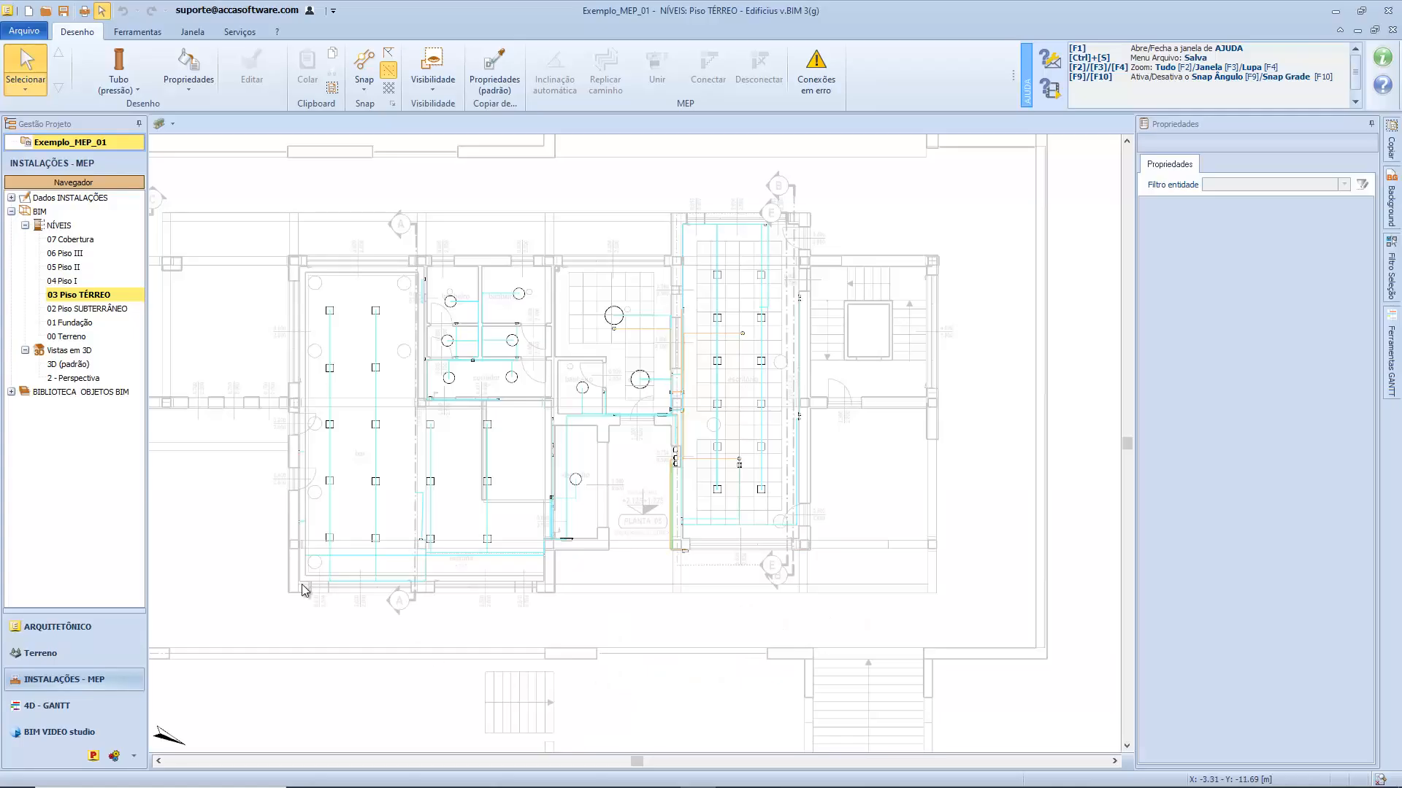
Step: Review the MagneticGrid2D construction grid types available for the 03 Piso TÉRREO plan
{"action": "left_click", "coordinate": [135, 90]}
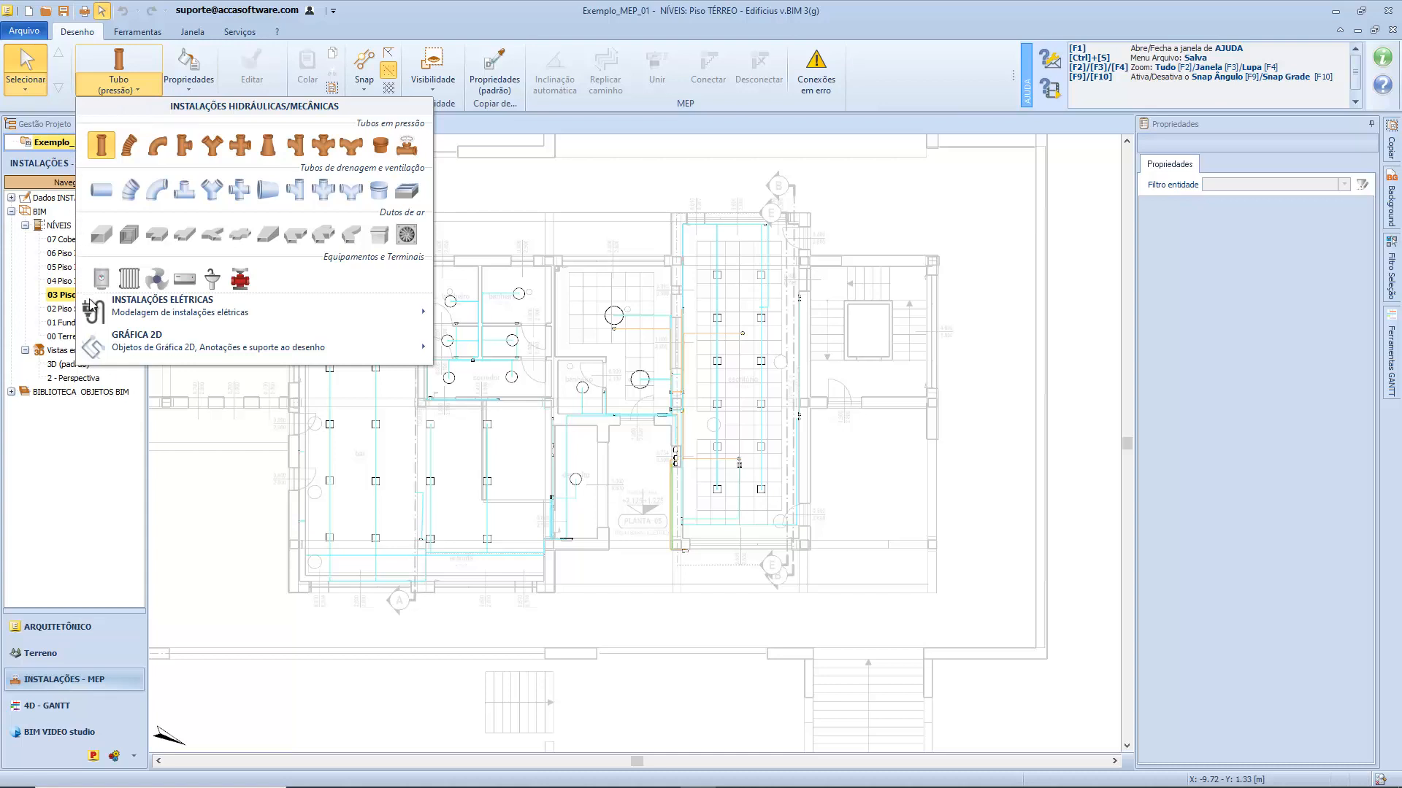
{"action": "mouse_move", "coordinate": [119, 339]}
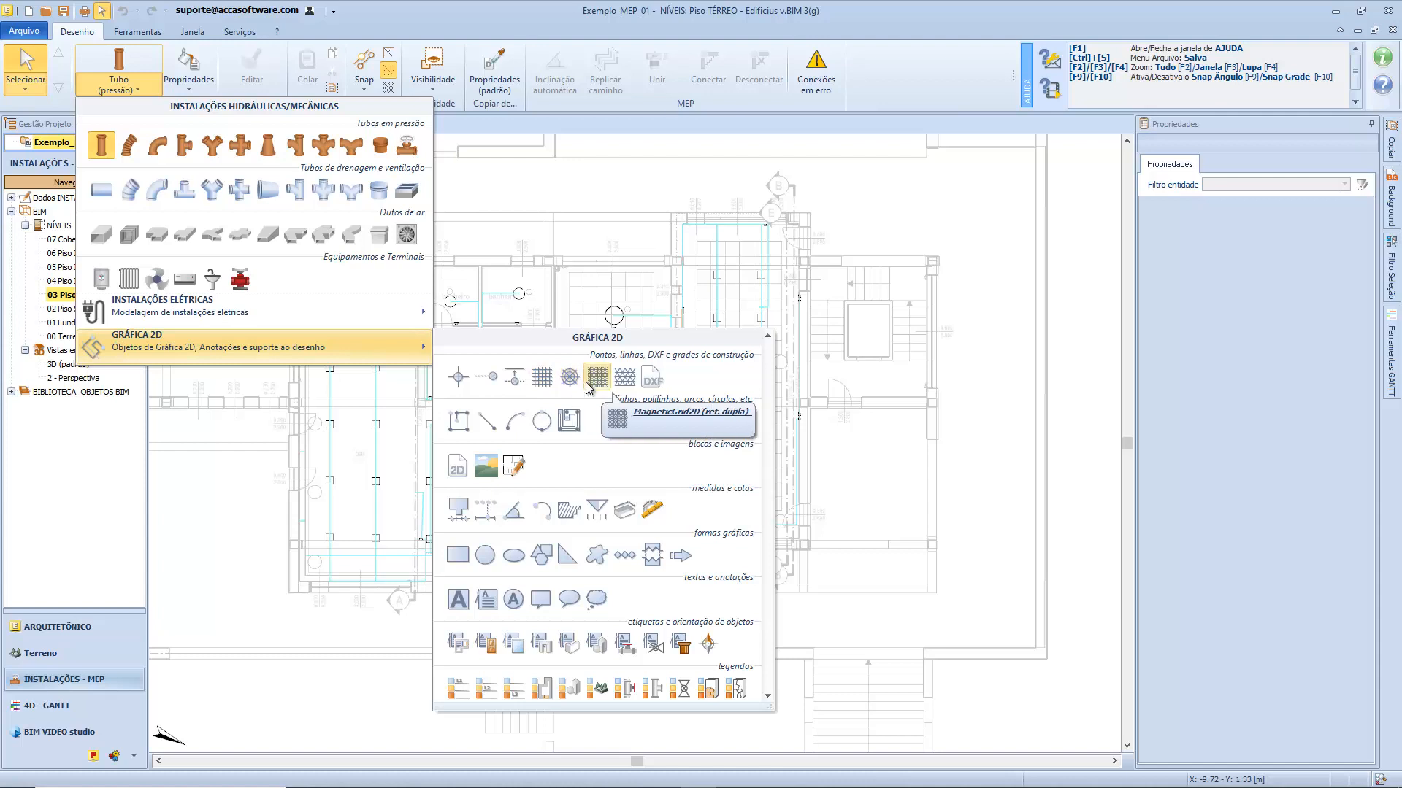
{"action": "left_click", "coordinate": [623, 390]}
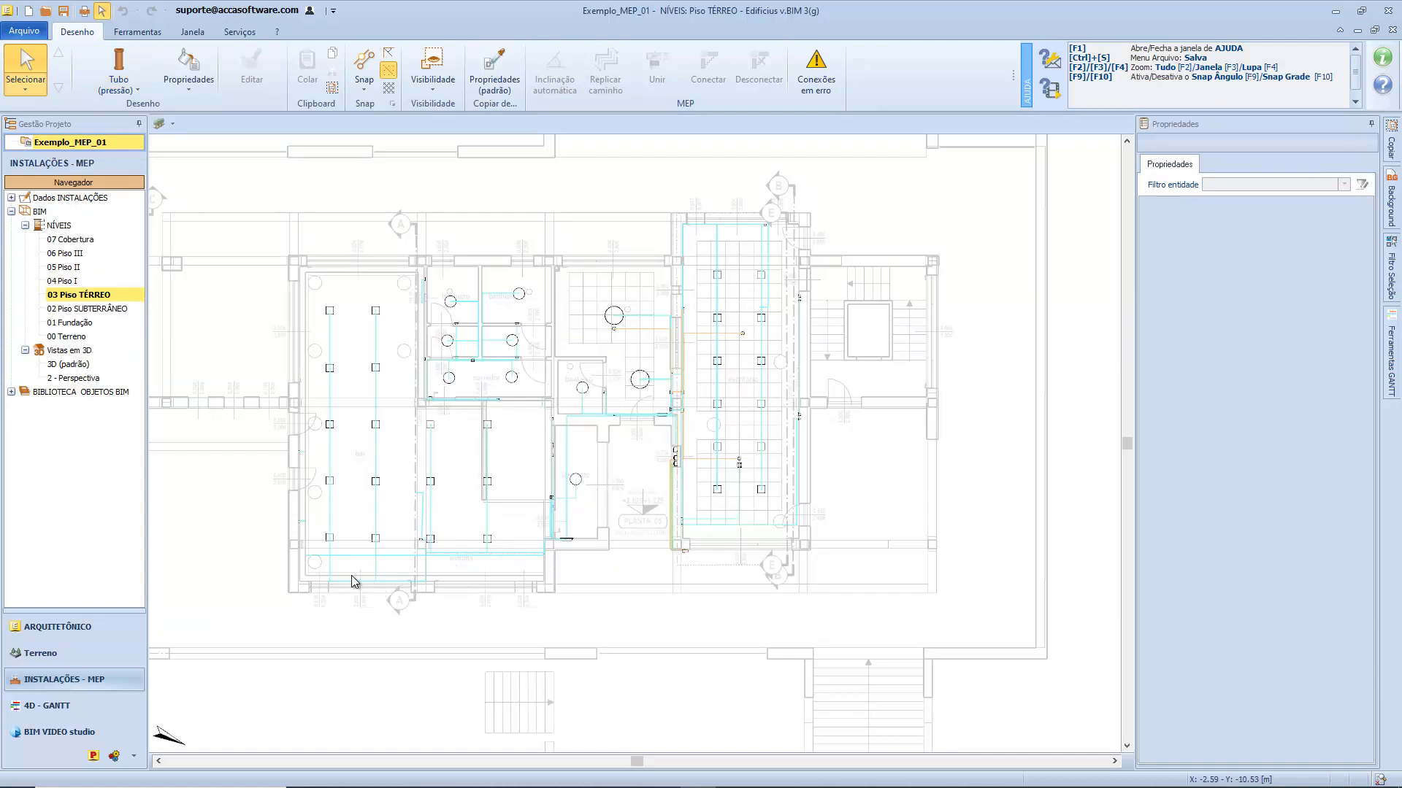
{"action": "scroll", "coordinate": [352, 575], "scroll_direction": "up", "scroll_amount": 2}
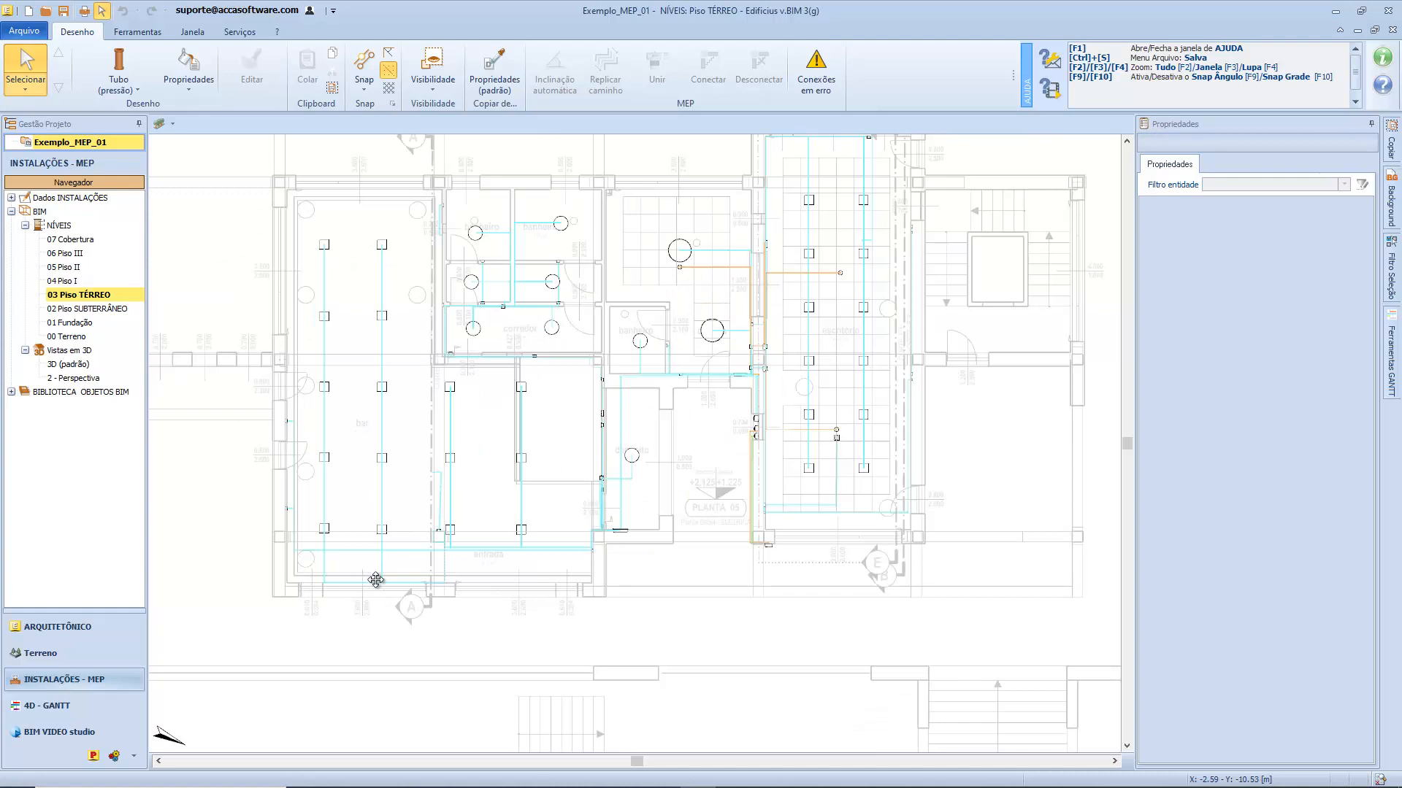
{"action": "middle_click_drag", "start_coordinate": [376, 580], "coordinate": [433, 592]}
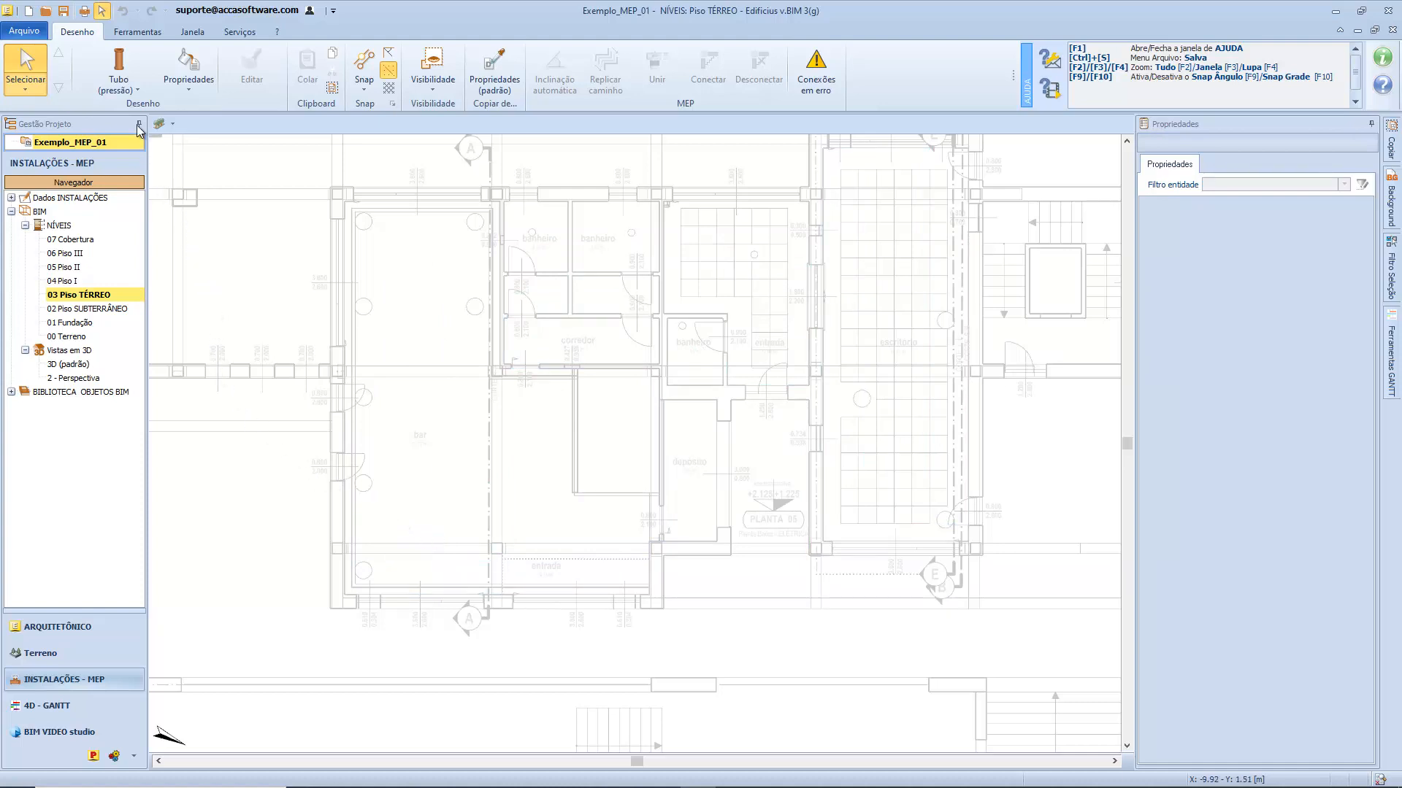
Step: Start a rectangular MagneticGrid2D on the 03 Piso TÉRREO plan, in the bar area
{"action": "left_click", "coordinate": [131, 95]}
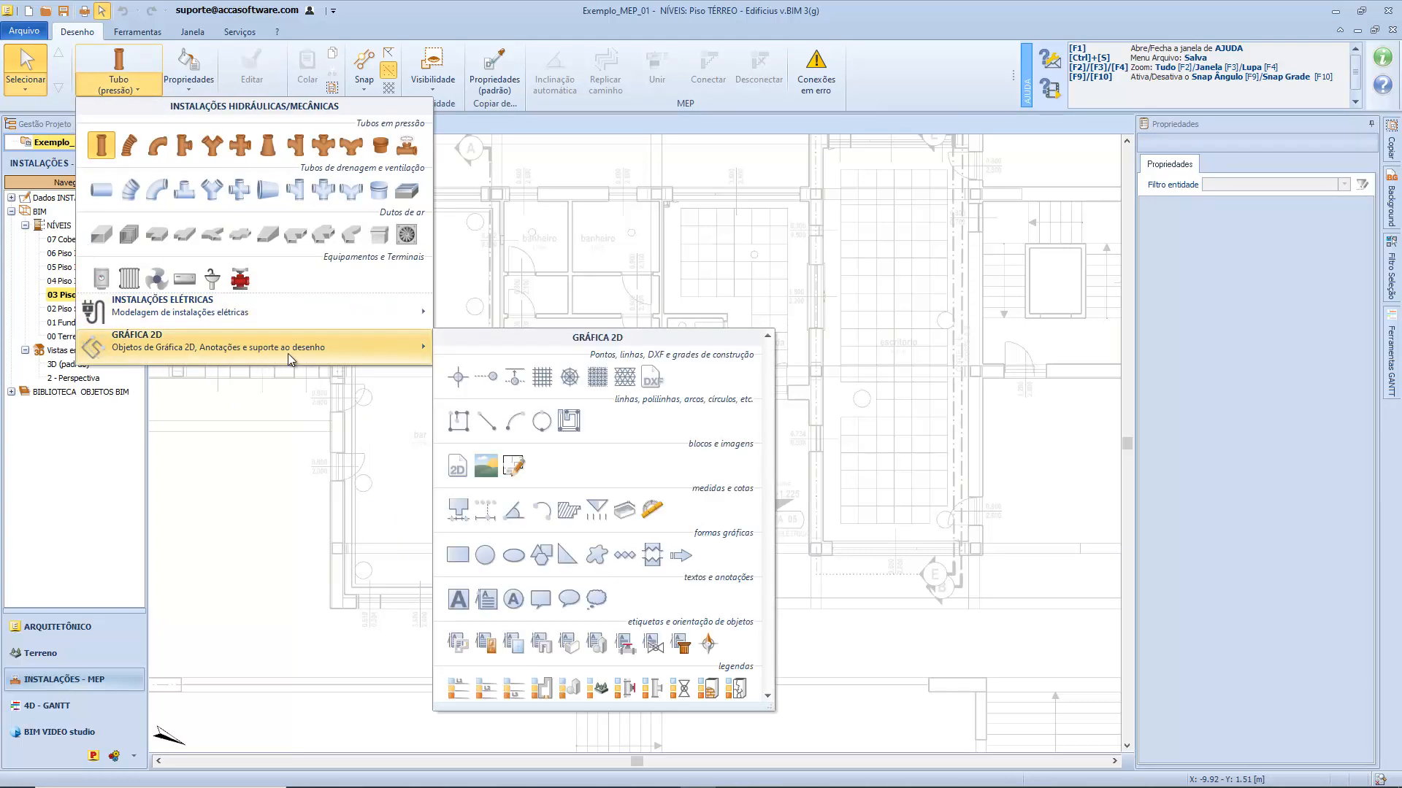
{"action": "left_click", "coordinate": [543, 374]}
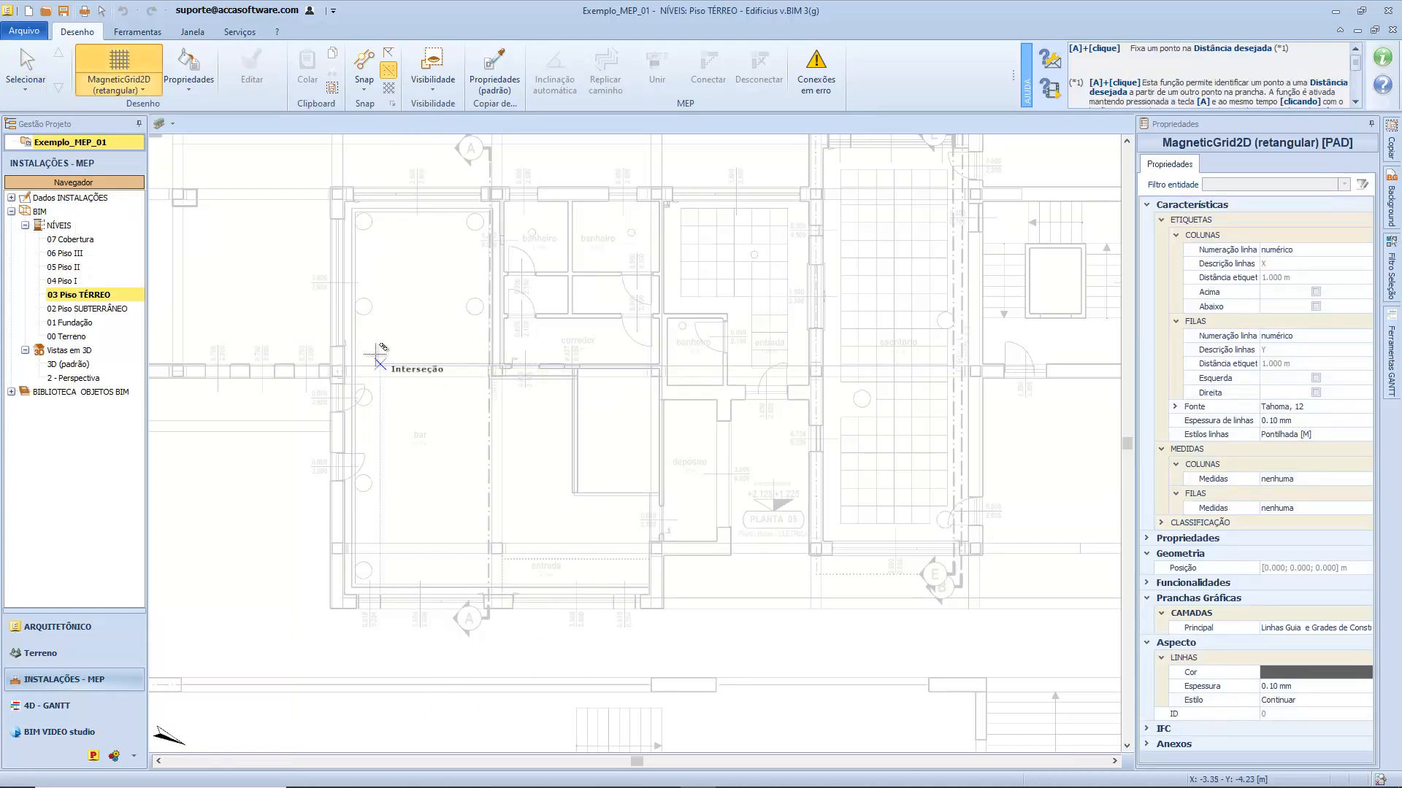
{"action": "scroll", "coordinate": [374, 347], "scroll_direction": "up", "scroll_amount": 1}
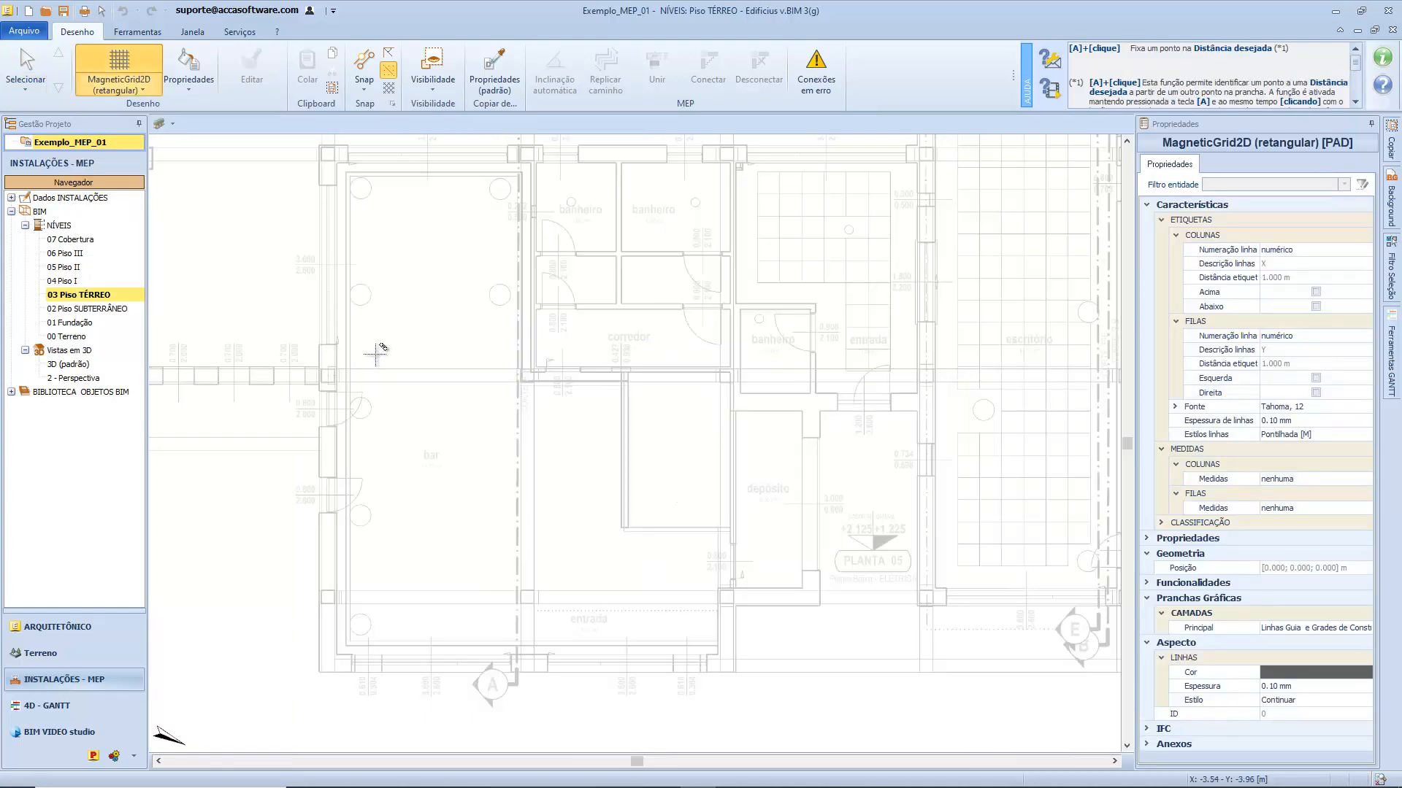
{"action": "left_click", "coordinate": [369, 316]}
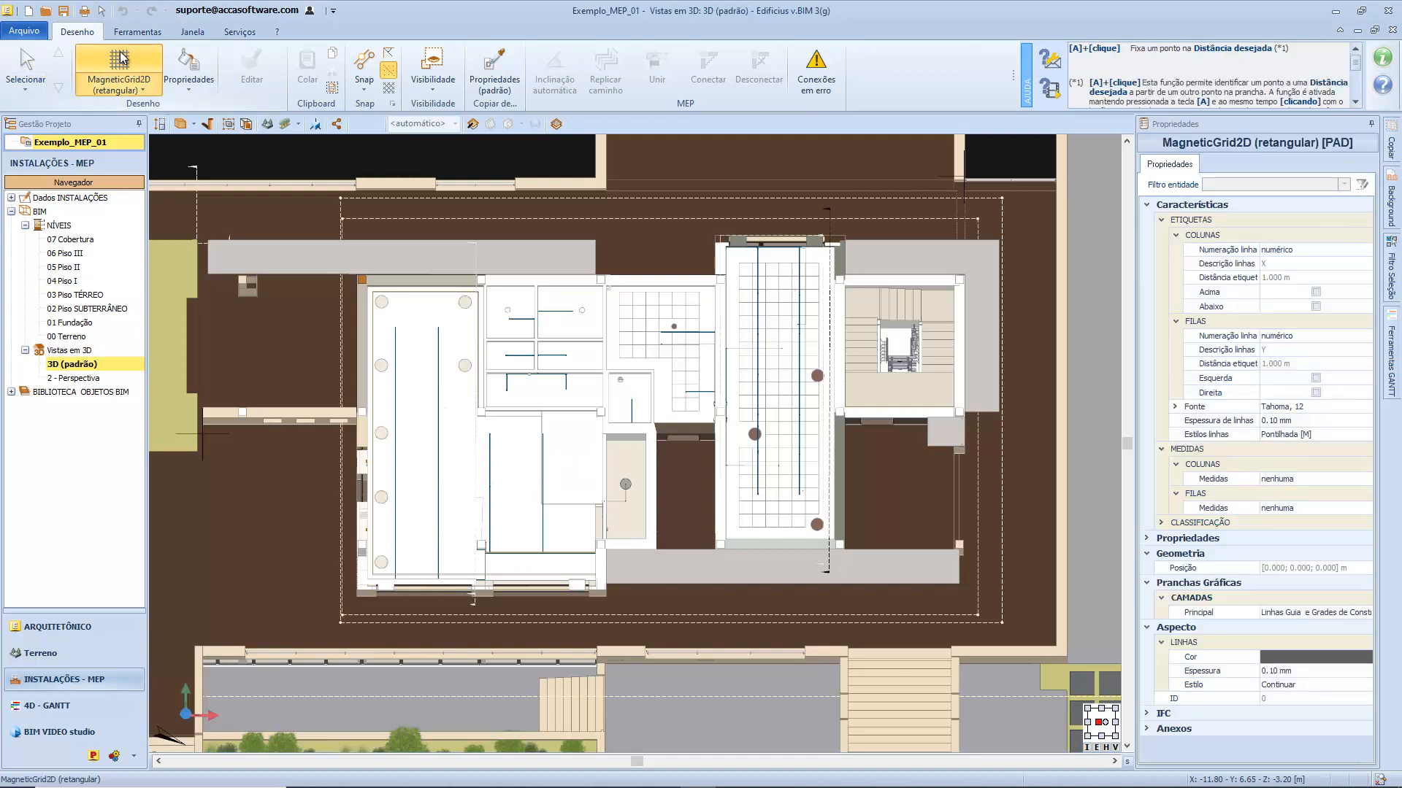
Step: Try to insert the rectangular MagneticGrid2D over the bar in the 3D (padrão) view
{"action": "left_click", "coordinate": [408, 342]}
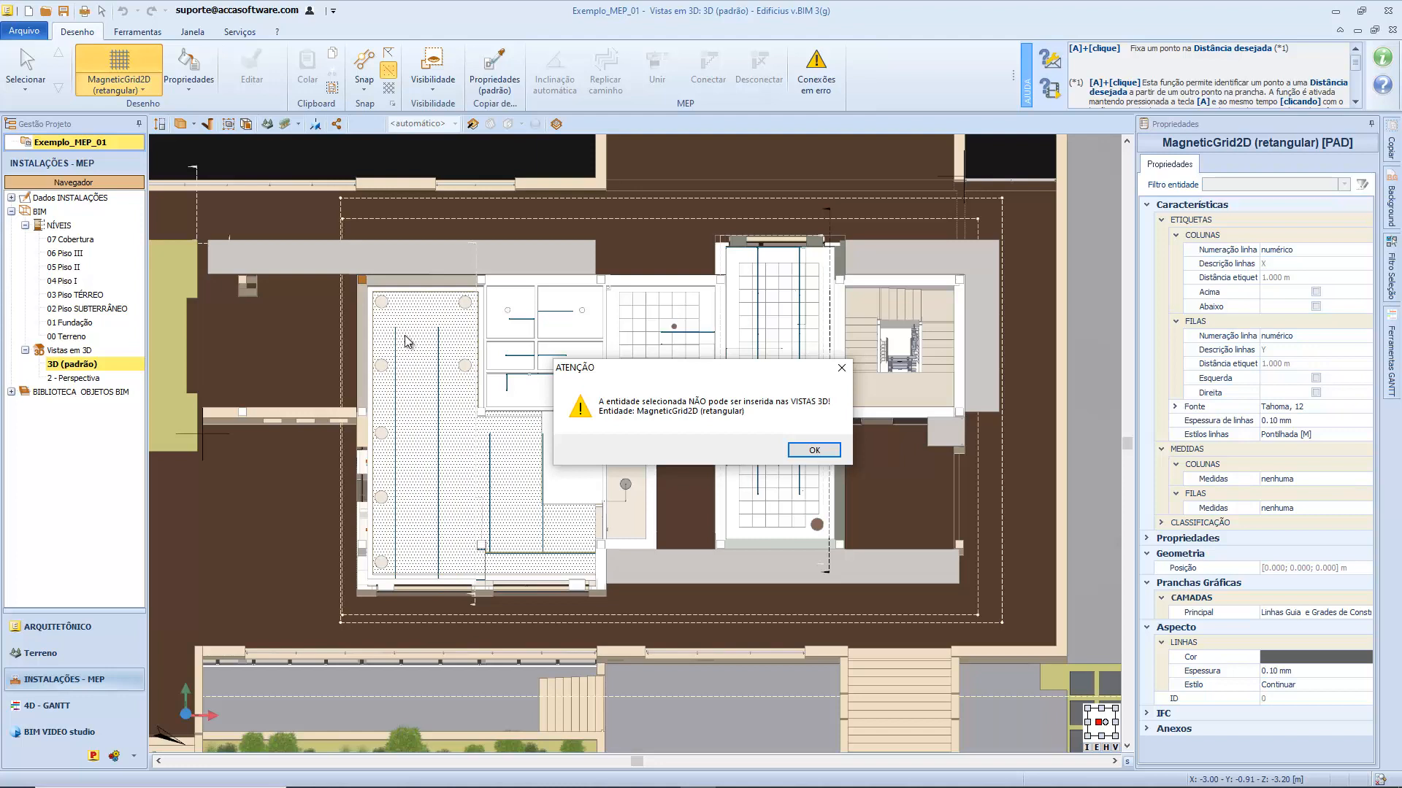
{"action": "key", "text": "Return"}
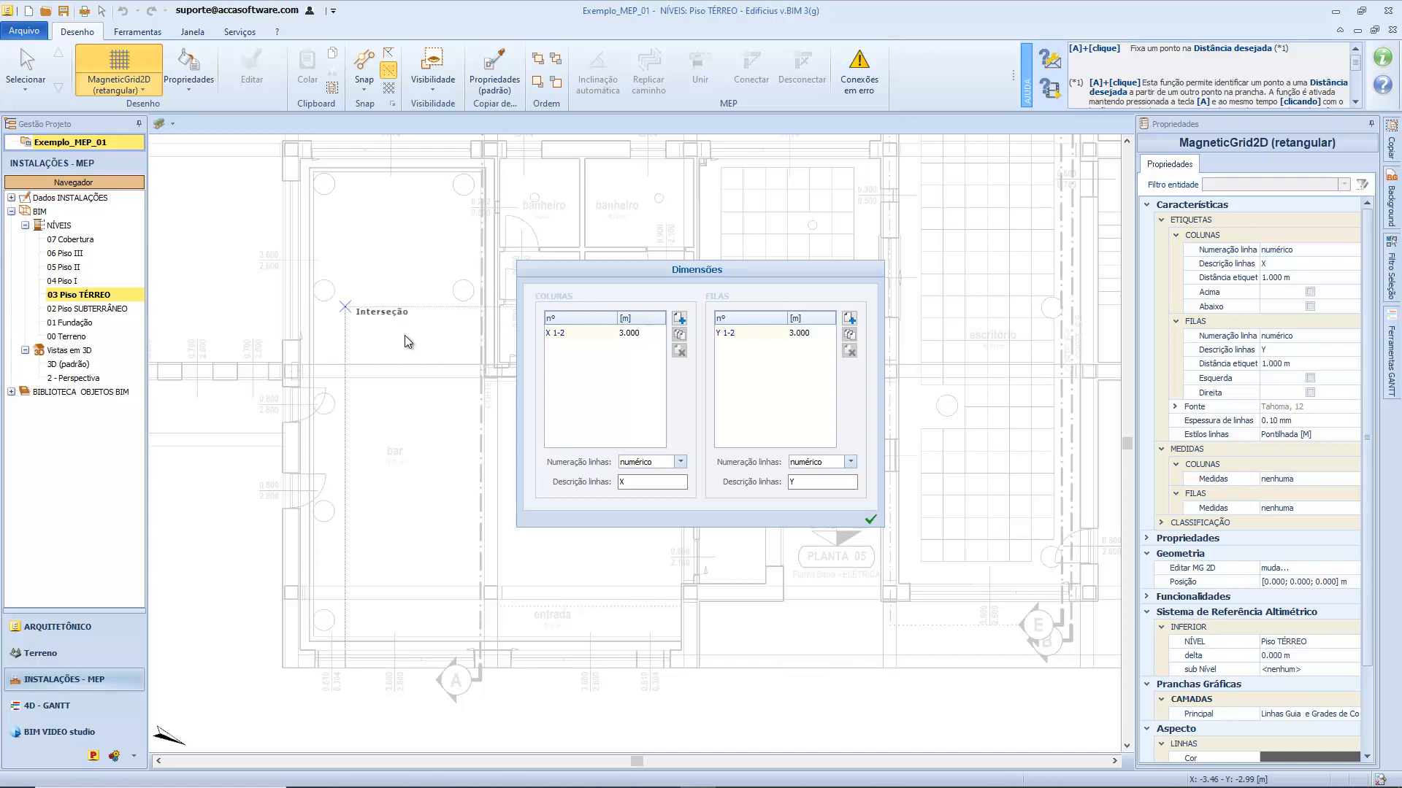
Step: Add a second column spacing to the rectangular grid and set both column spacings to 1 m
{"action": "left_click", "coordinate": [679, 319]}
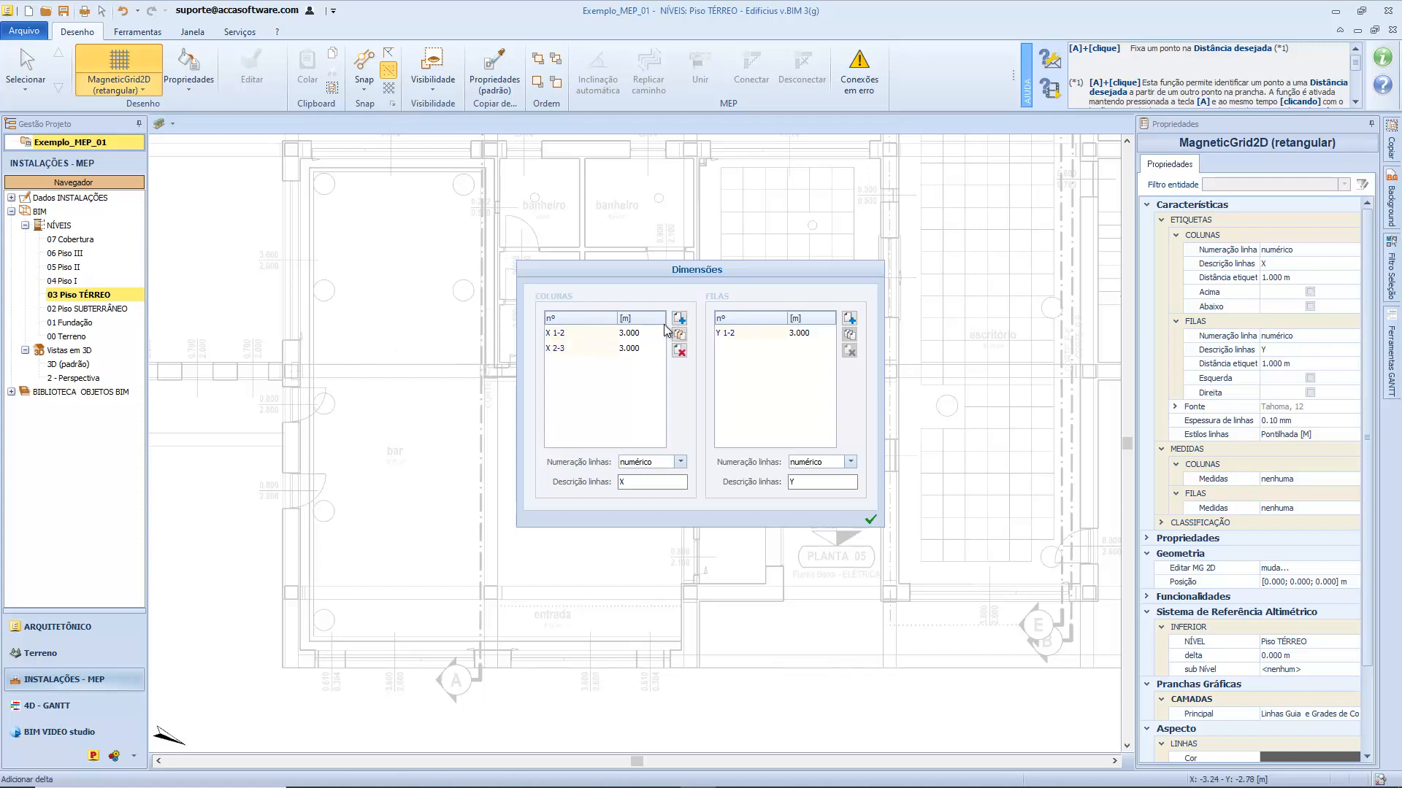
{"action": "double_click", "coordinate": [642, 332]}
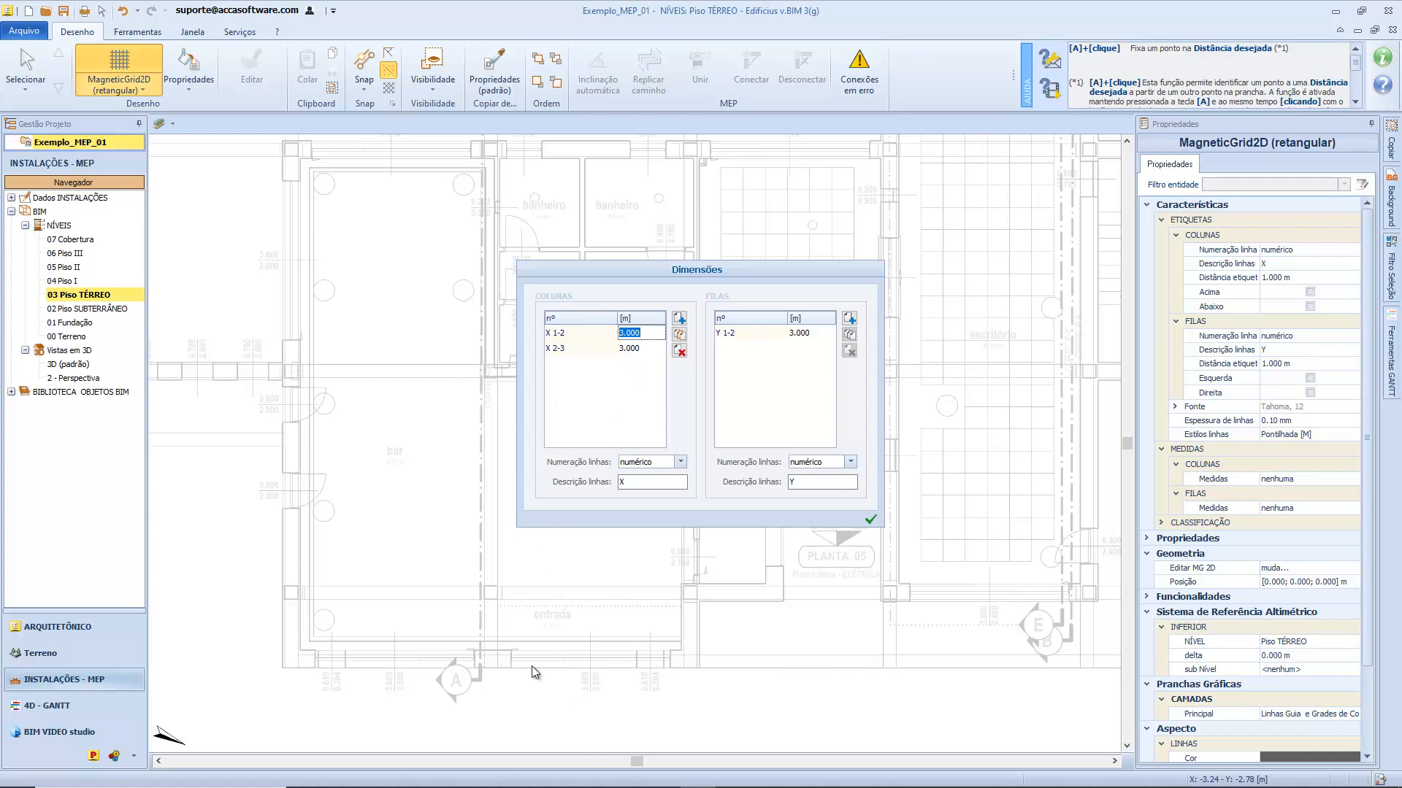
{"action": "type", "text": "1"}
{"action": "key", "text": "Return"}
{"action": "key", "text": "Down"}
{"action": "type", "text": "1"}
{"action": "key", "text": "Return"}
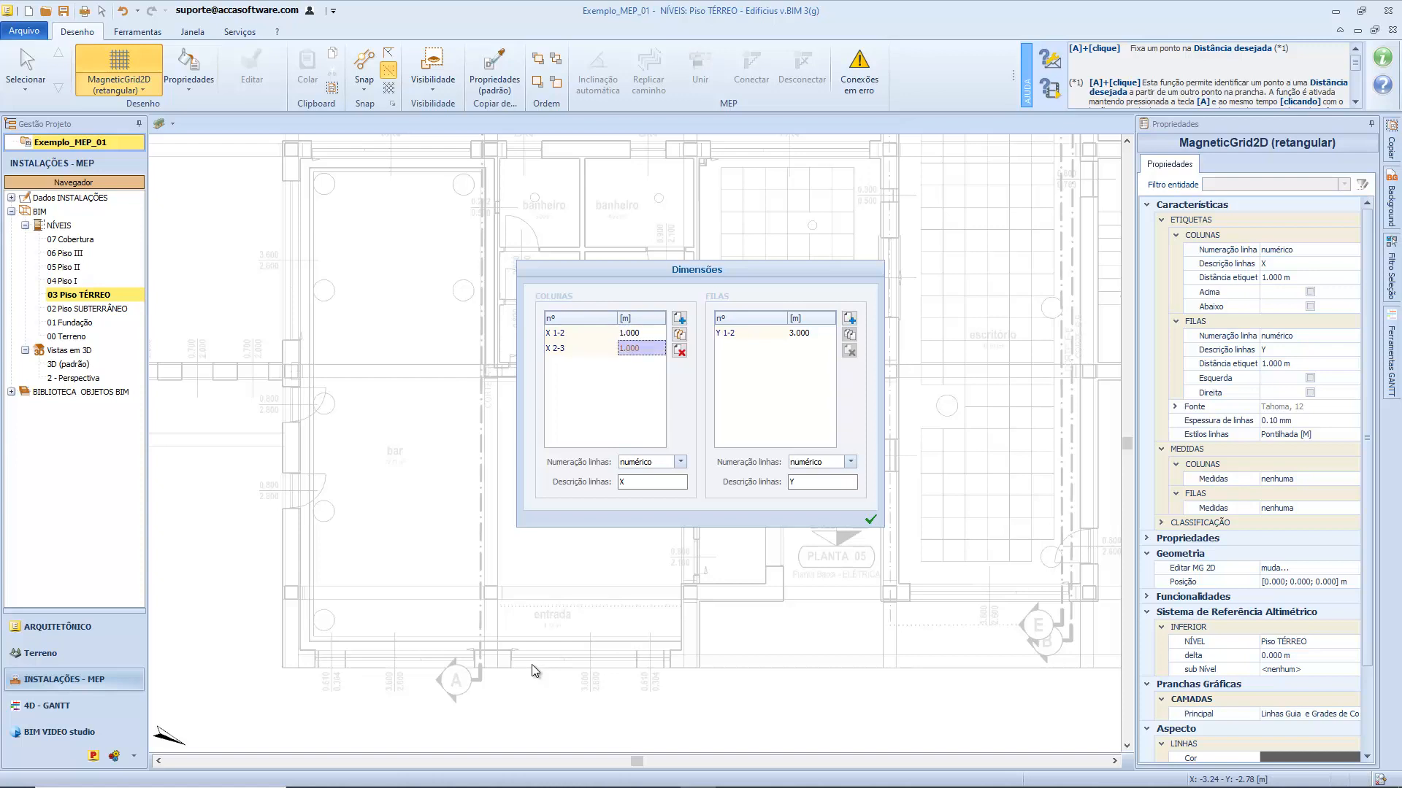
Step: Set the grid's row spacing to 2 m and duplicate it three times to define rows Y1 to Y5
{"action": "left_click", "coordinate": [810, 333]}
{"action": "type", "text": "2"}
{"action": "key", "text": "Return"}
{"action": "left_click", "coordinate": [848, 334]}
{"action": "left_click", "coordinate": [848, 334]}
{"action": "left_click", "coordinate": [849, 334]}
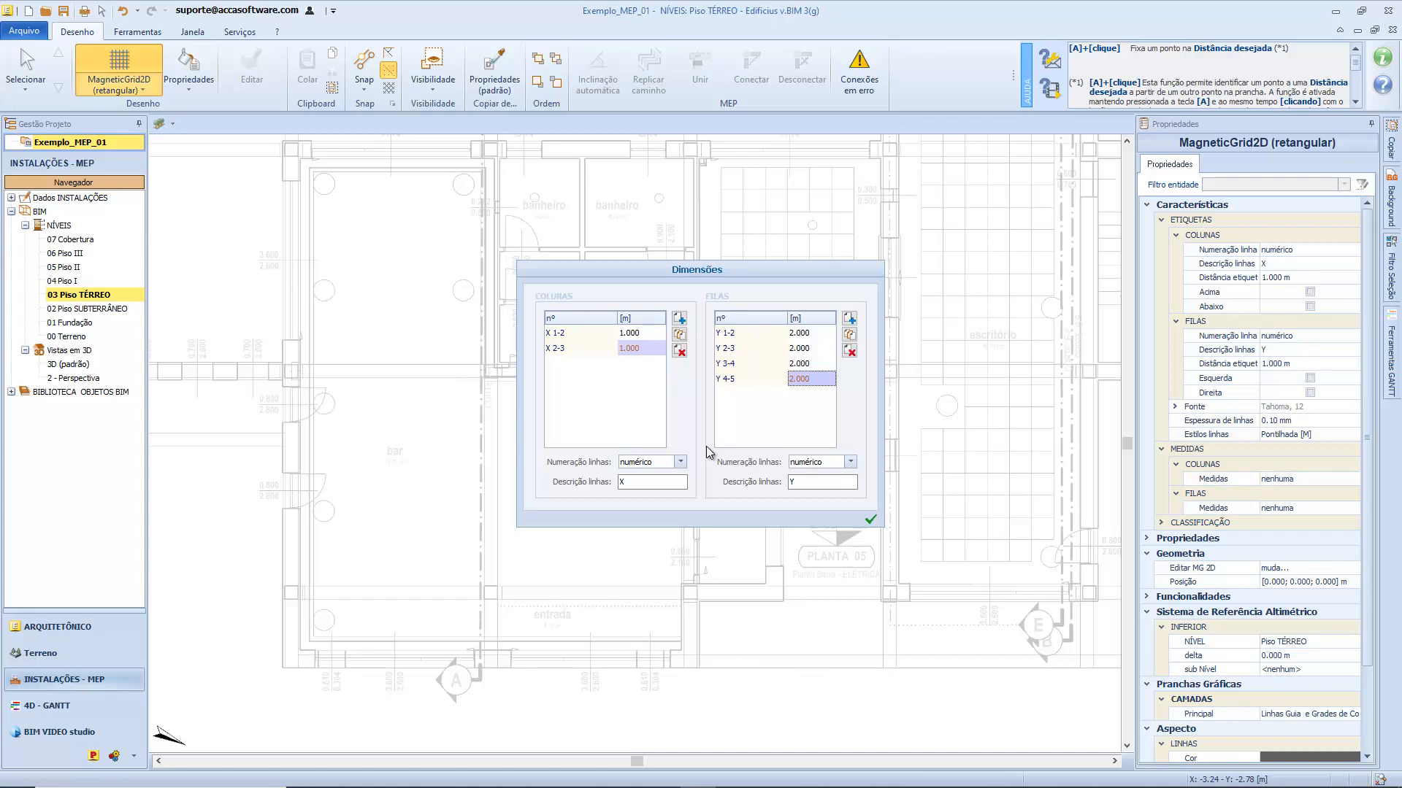
Step: Set the column line numbering to alfanumérico and place the rectangular grid in the bar room
{"action": "left_click", "coordinate": [680, 462]}
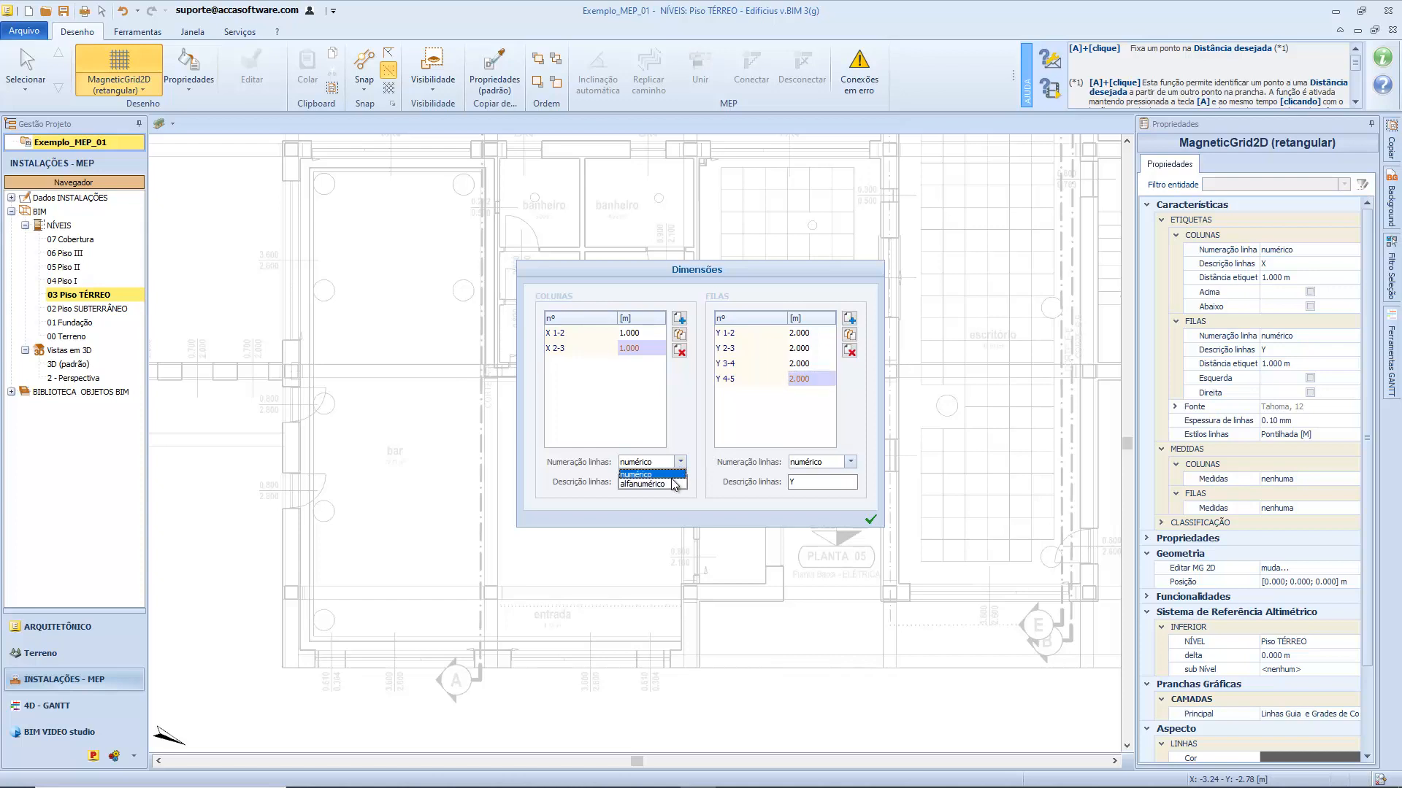
{"action": "left_click", "coordinate": [646, 484]}
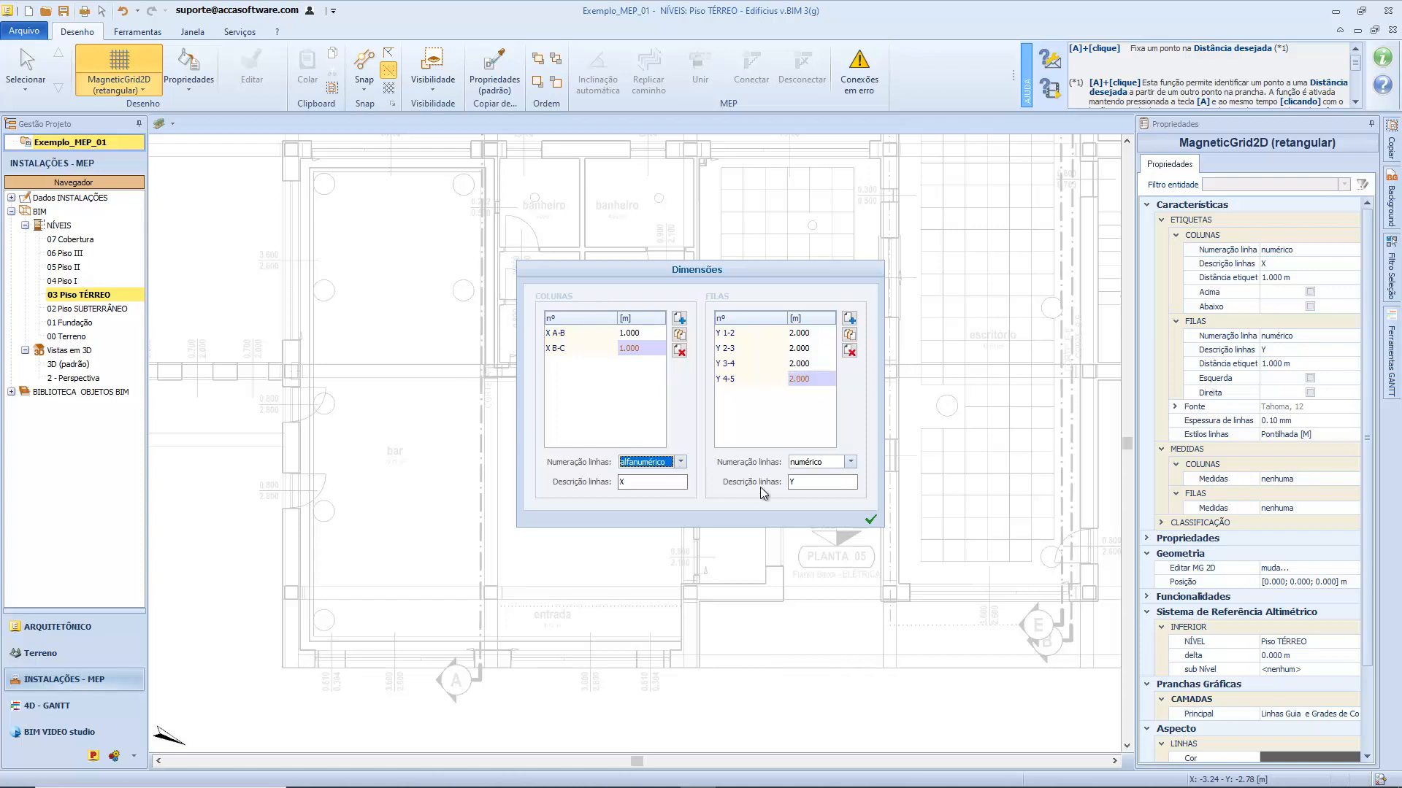
{"action": "left_click", "coordinate": [867, 520]}
{"action": "left_click", "coordinate": [350, 560]}
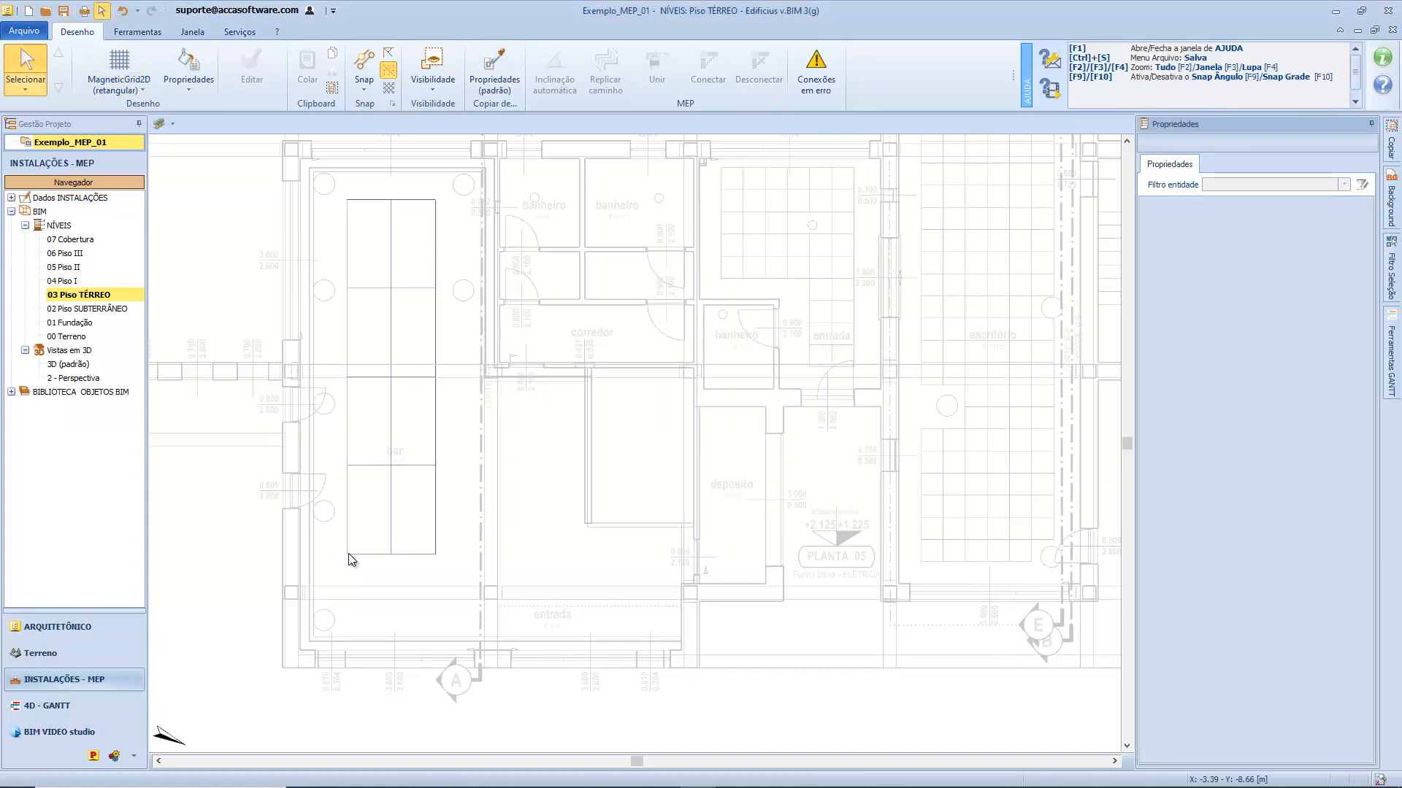
Step: Insert a triangular MagneticGrid2D in the room beside the bar, with a 2 m X step and an increased number of Y steps
{"action": "left_click", "coordinate": [147, 98]}
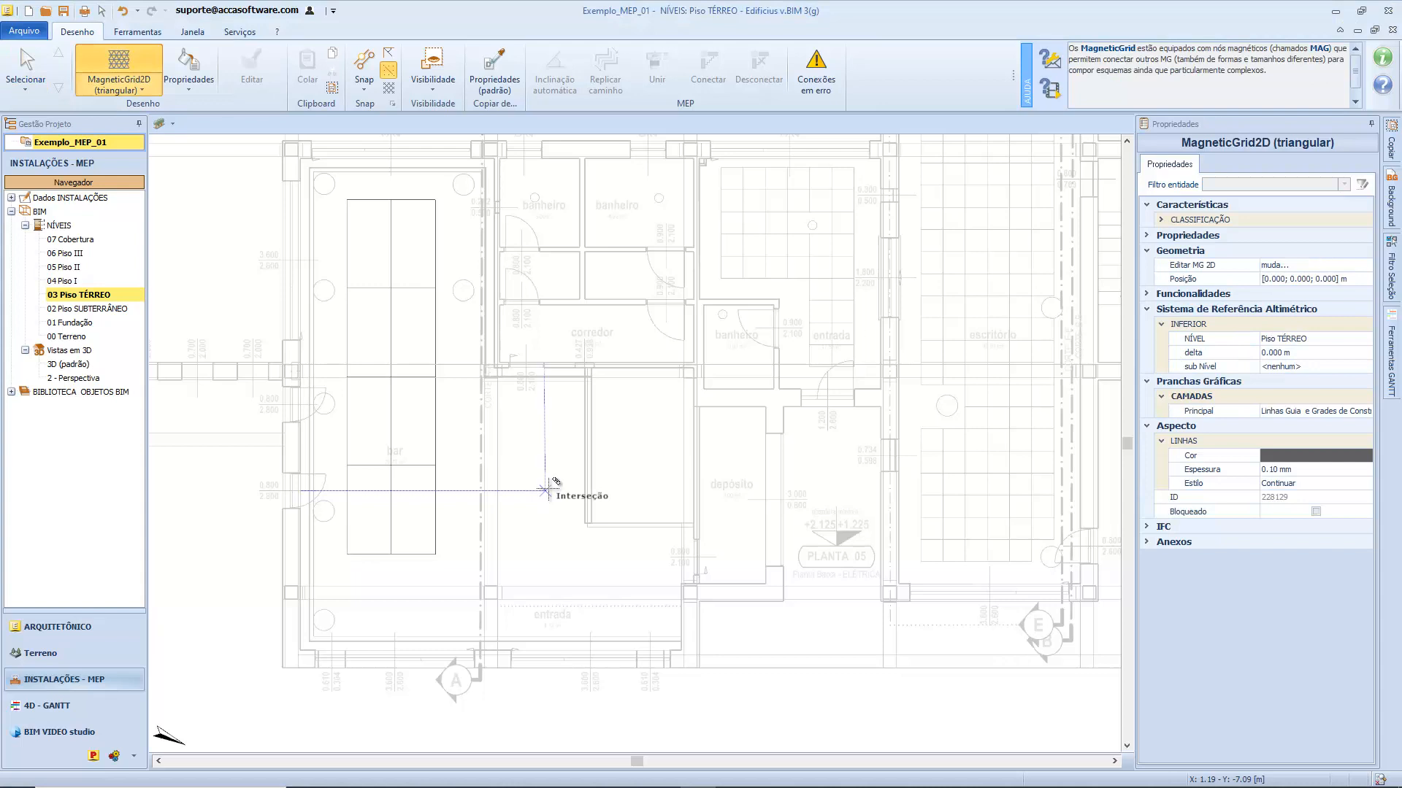
{"action": "left_click", "coordinate": [548, 489]}
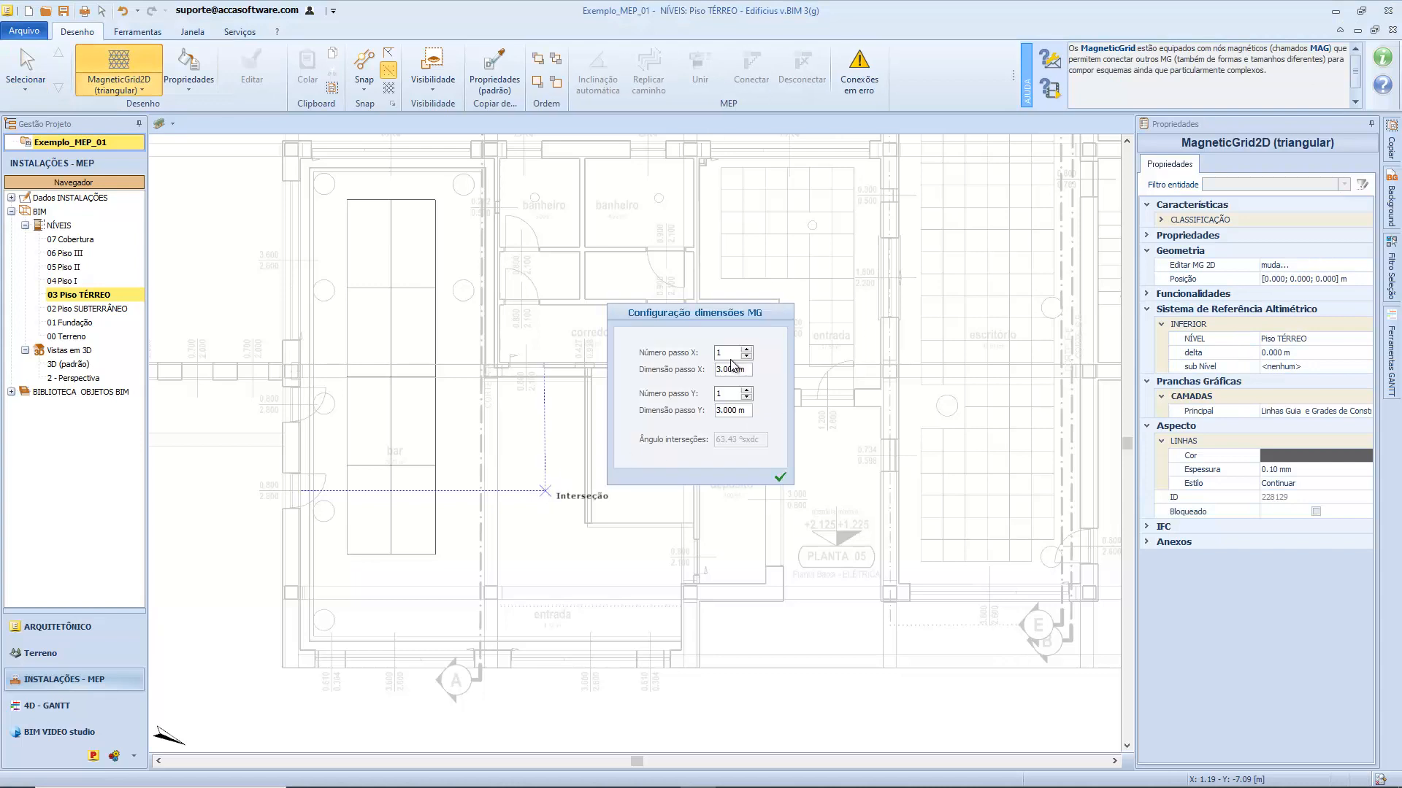
{"action": "left_click", "coordinate": [723, 370]}
{"action": "key", "text": "BackSpace"}
{"action": "type", "text": "2"}
{"action": "left_click", "coordinate": [746, 391]}
{"action": "left_click", "coordinate": [746, 391]}
{"action": "left_click", "coordinate": [722, 411]}
{"action": "left_click", "coordinate": [779, 477]}
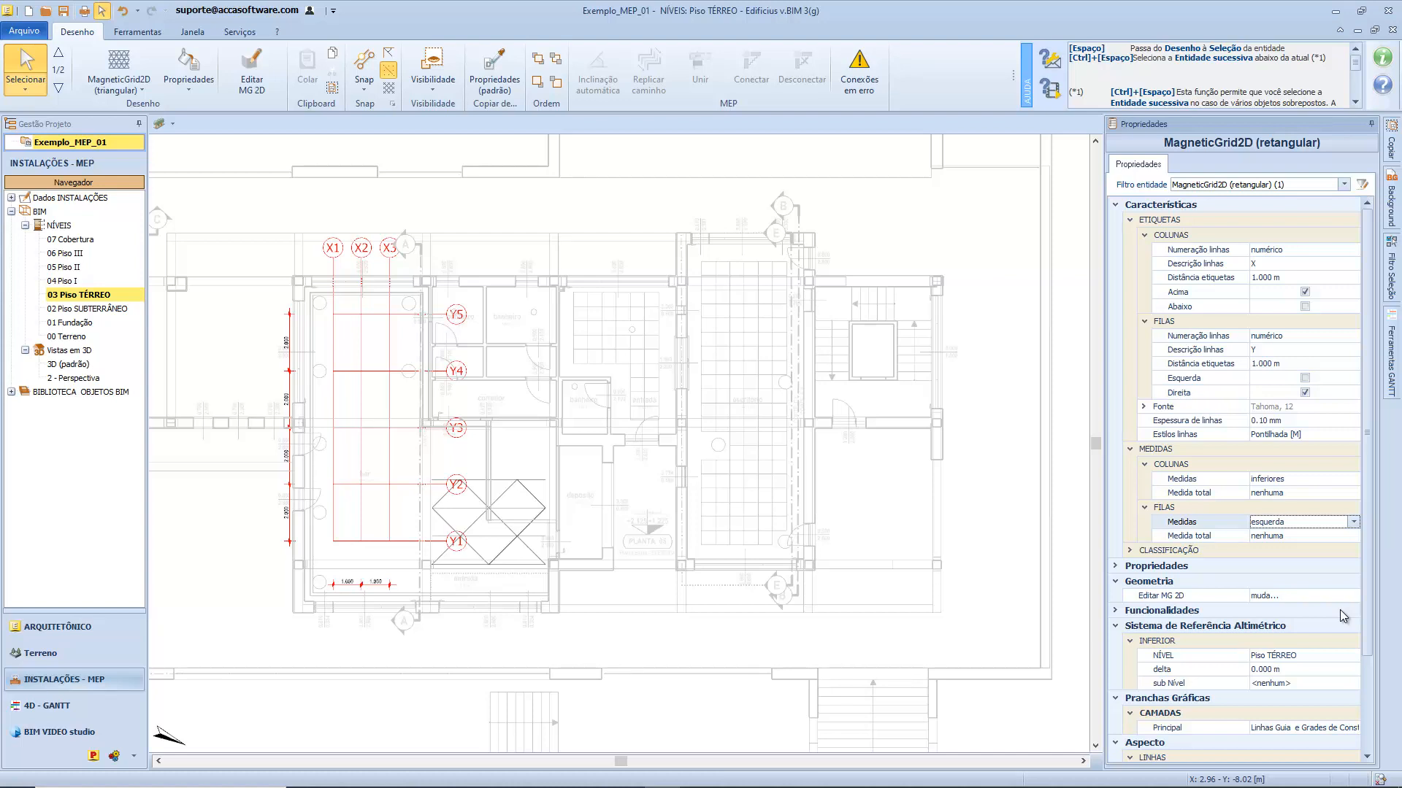
Step: View the rectangular grid's column and row dimensions and close them without changes
{"action": "left_click", "coordinate": [1314, 595]}
{"action": "left_click", "coordinate": [1353, 595]}
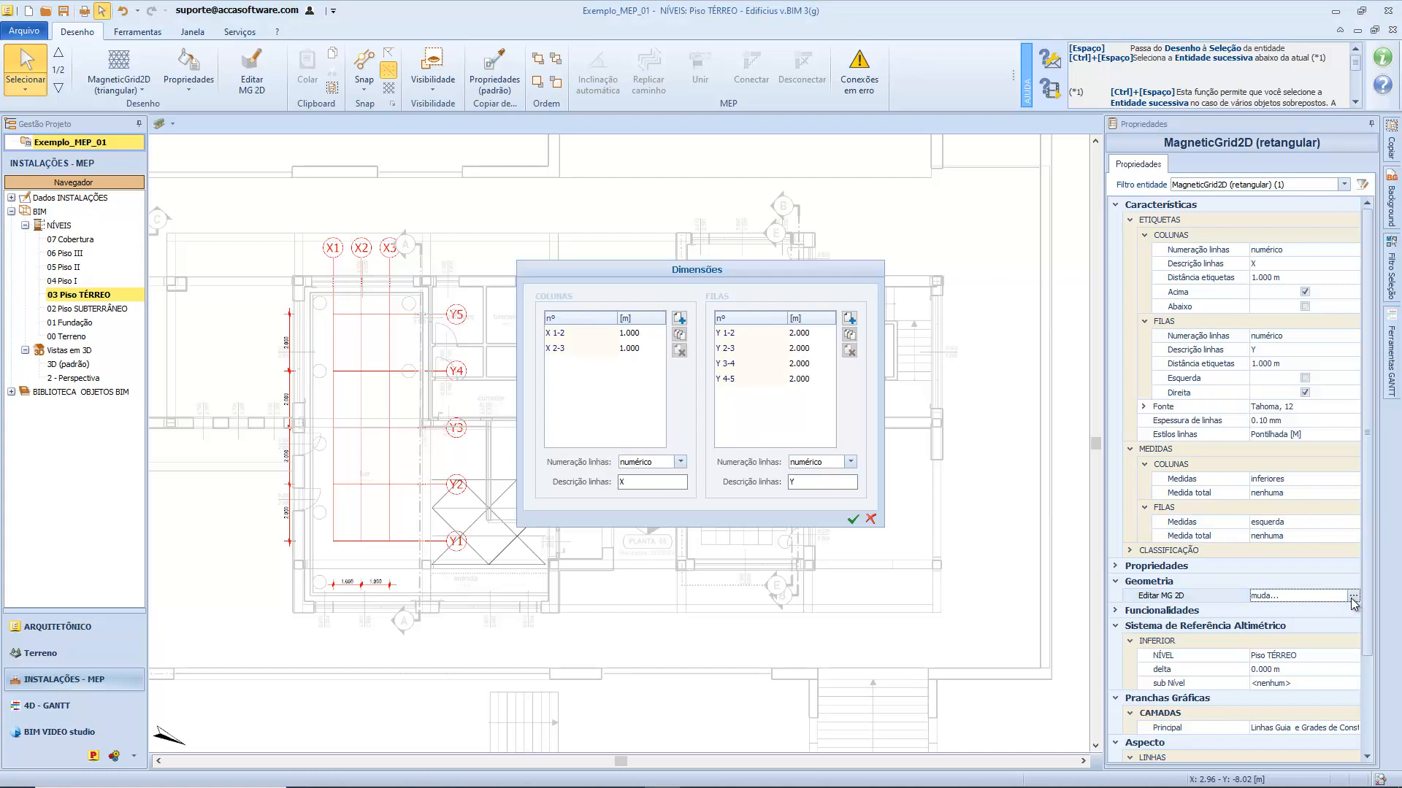
{"action": "left_click", "coordinate": [870, 519]}
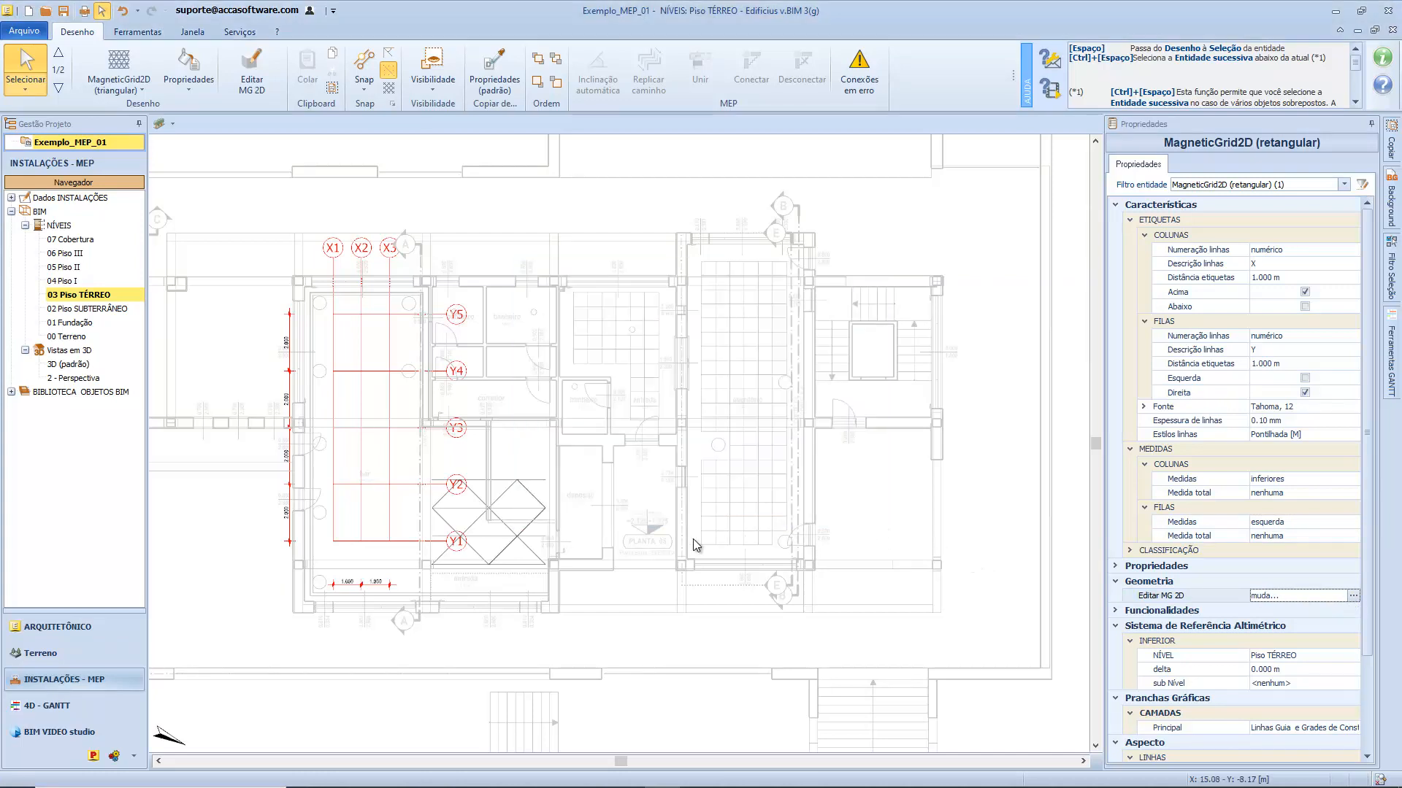
Step: Remove column span X 2-3 from the bar room's rectangular grid and set the remaining span X 1-2 to 2 m
{"action": "left_click", "coordinate": [277, 79]}
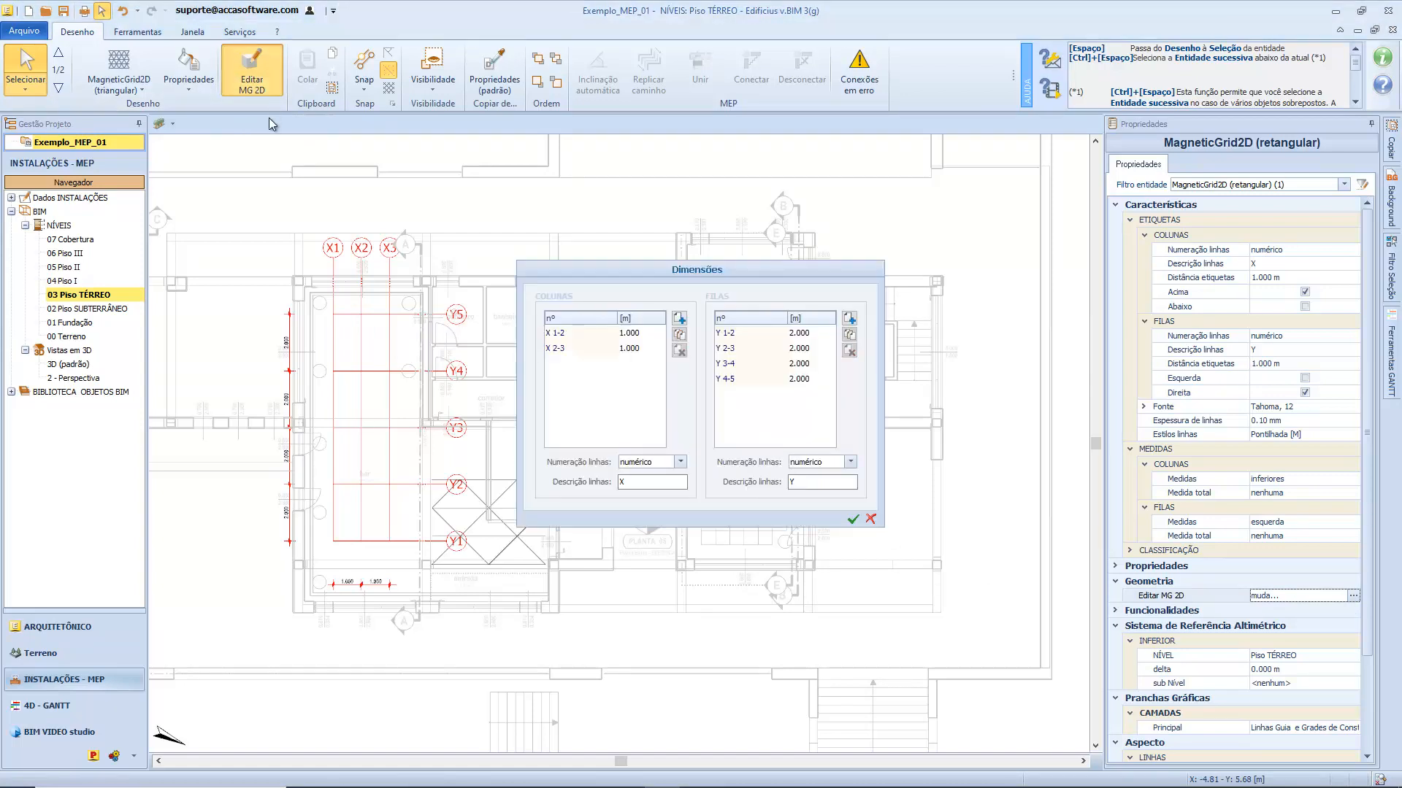
{"action": "left_click", "coordinate": [571, 349]}
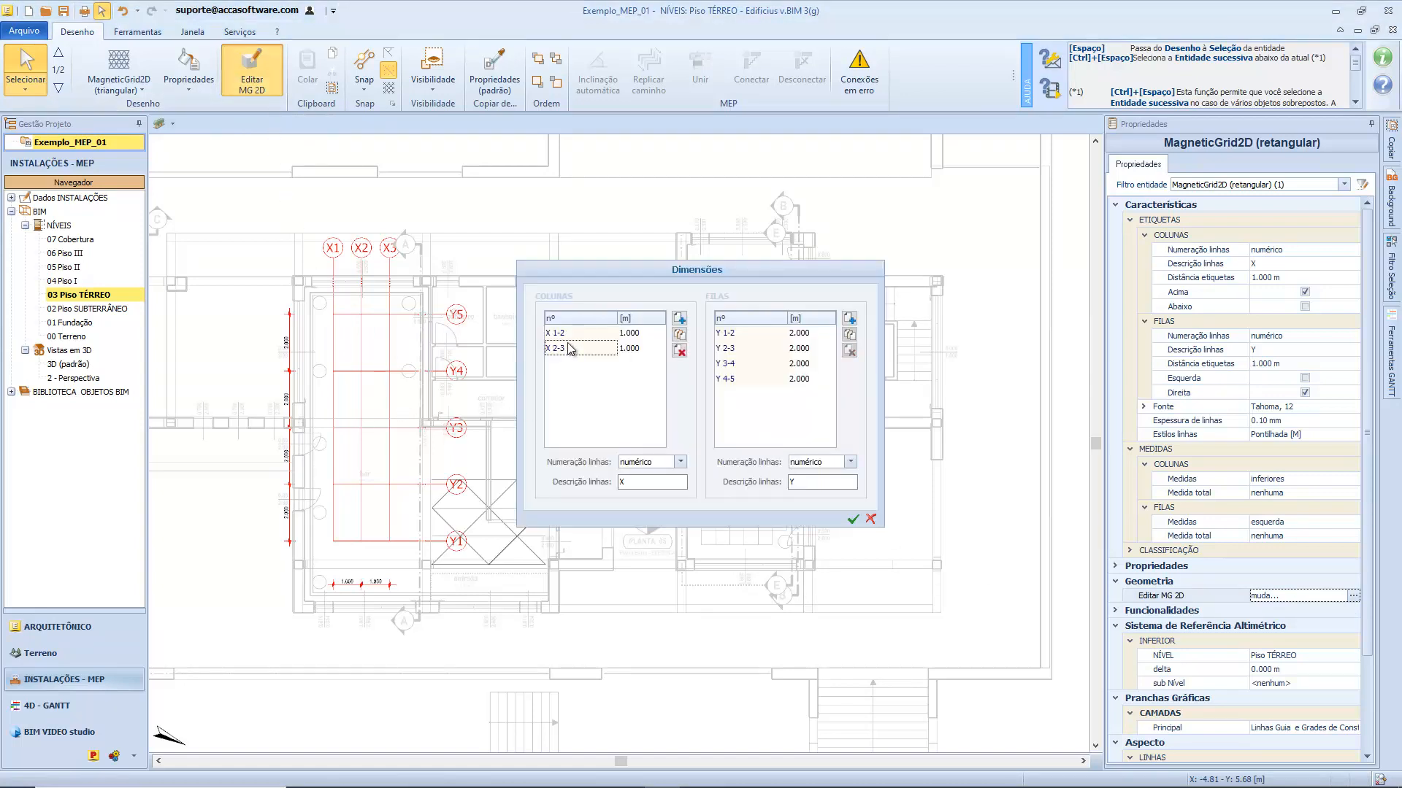
{"action": "left_click", "coordinate": [679, 351]}
{"action": "double_click", "coordinate": [636, 334]}
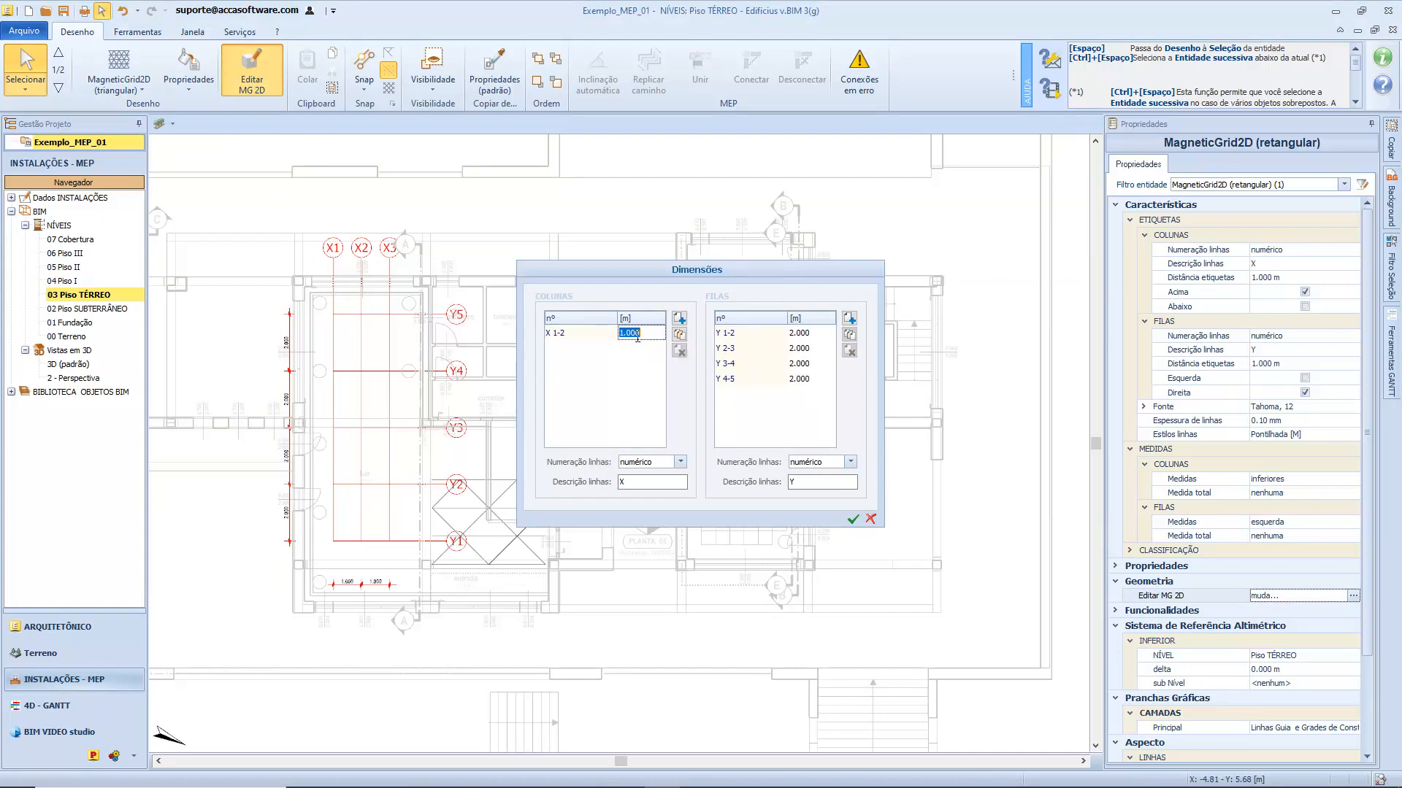
{"action": "type", "text": "2."}
{"action": "key", "text": "Return"}
{"action": "left_click", "coordinate": [852, 520]}
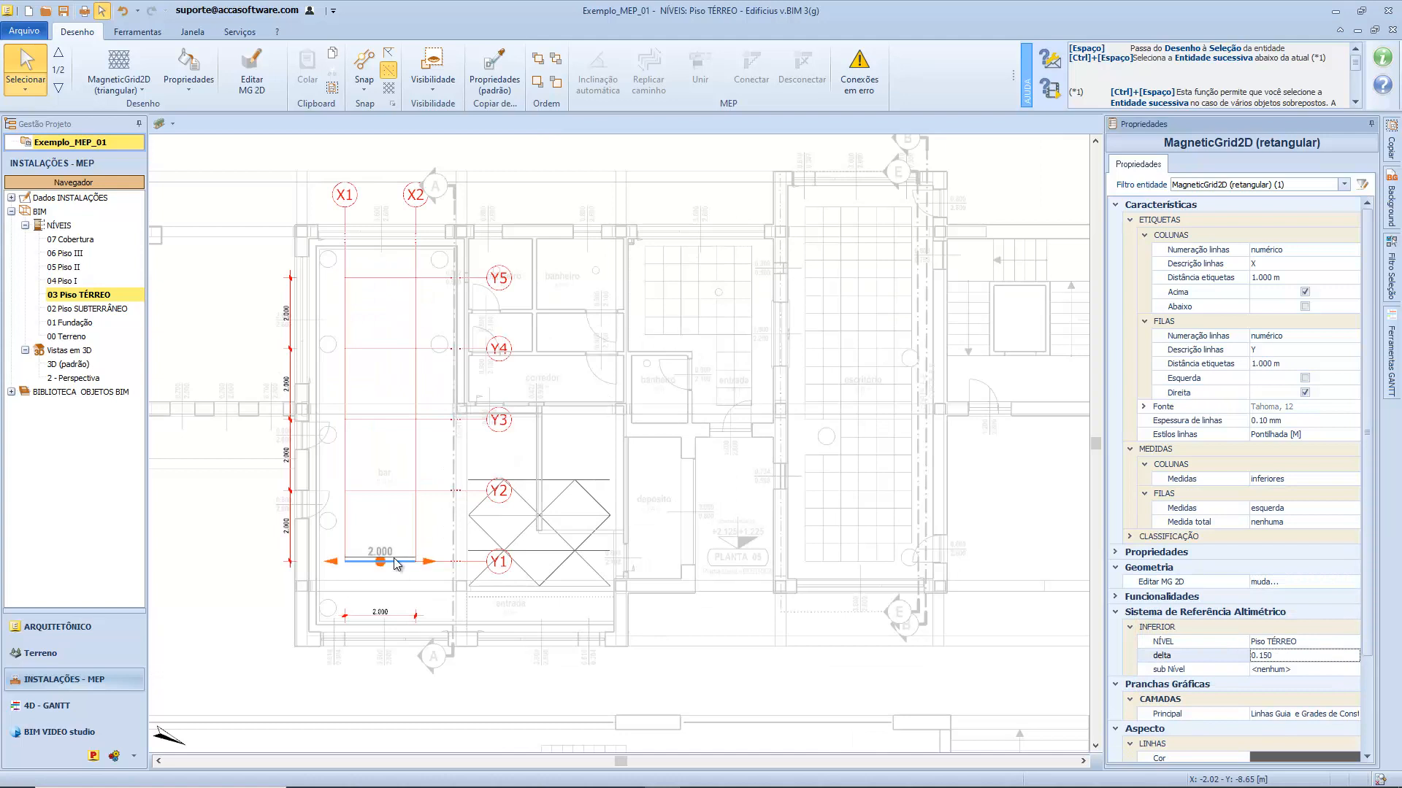
Step: Move the bar room's rectangular grid about 0.15 m to the left and 0.3 m down in plan
{"action": "left_click", "coordinate": [415, 538]}
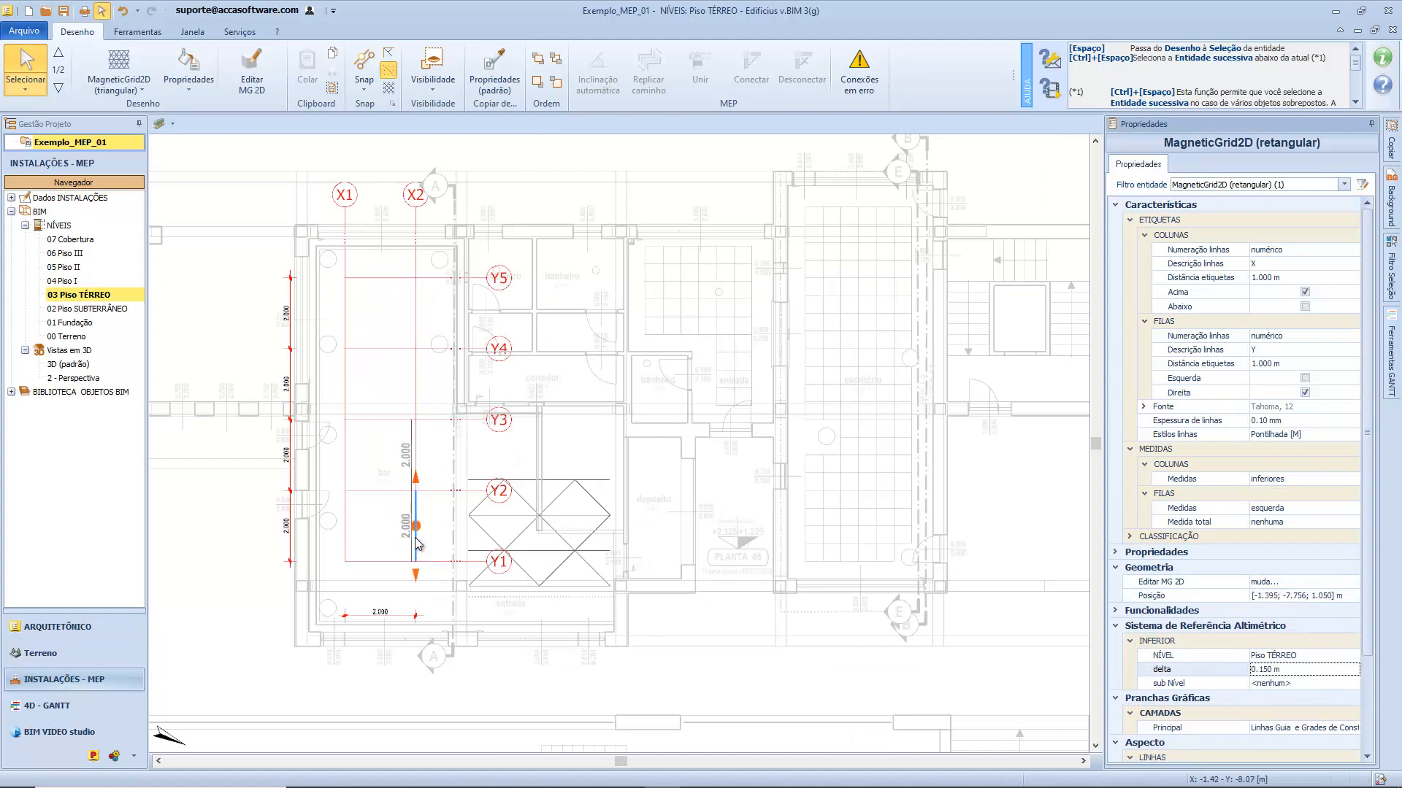
{"action": "key", "text": "Escape"}
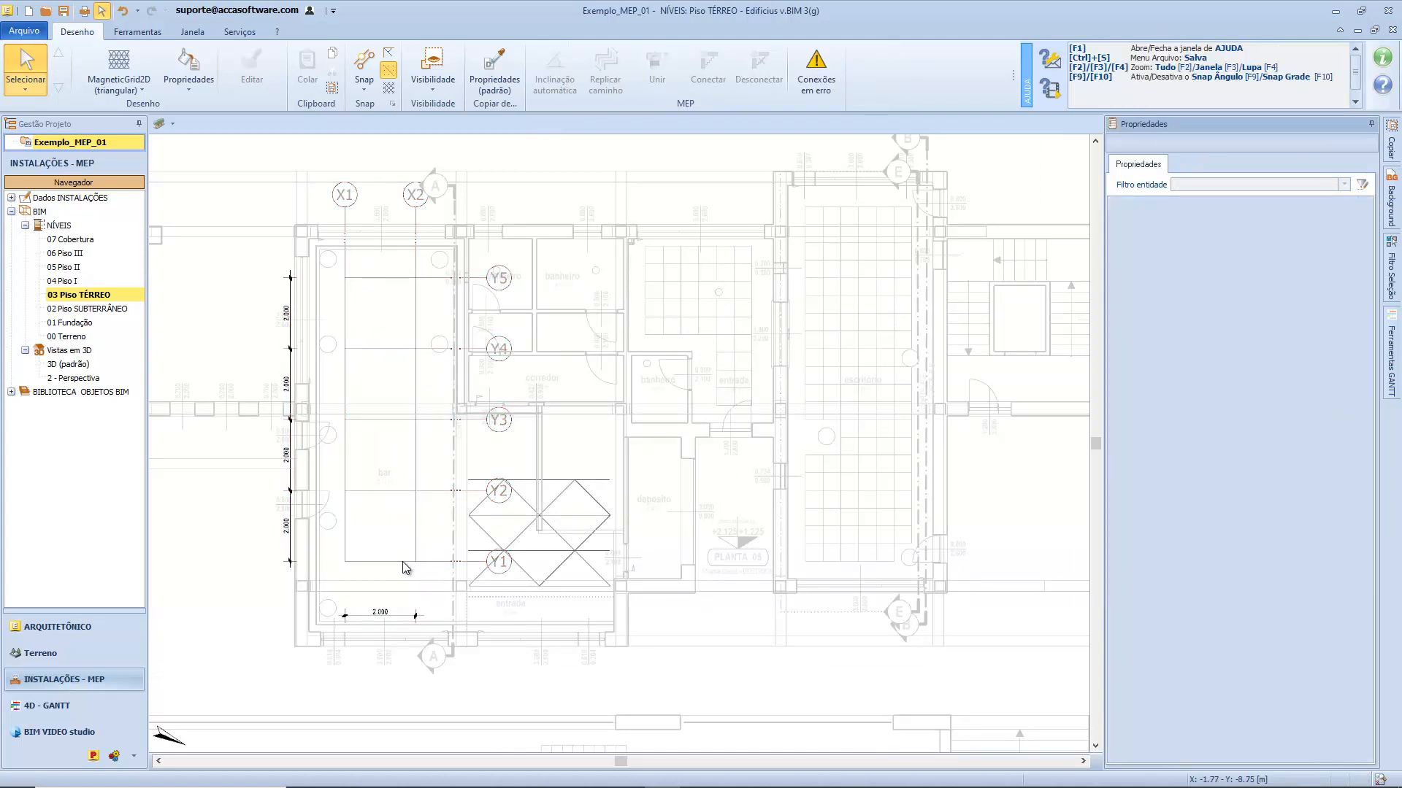
{"action": "left_click", "coordinate": [403, 562]}
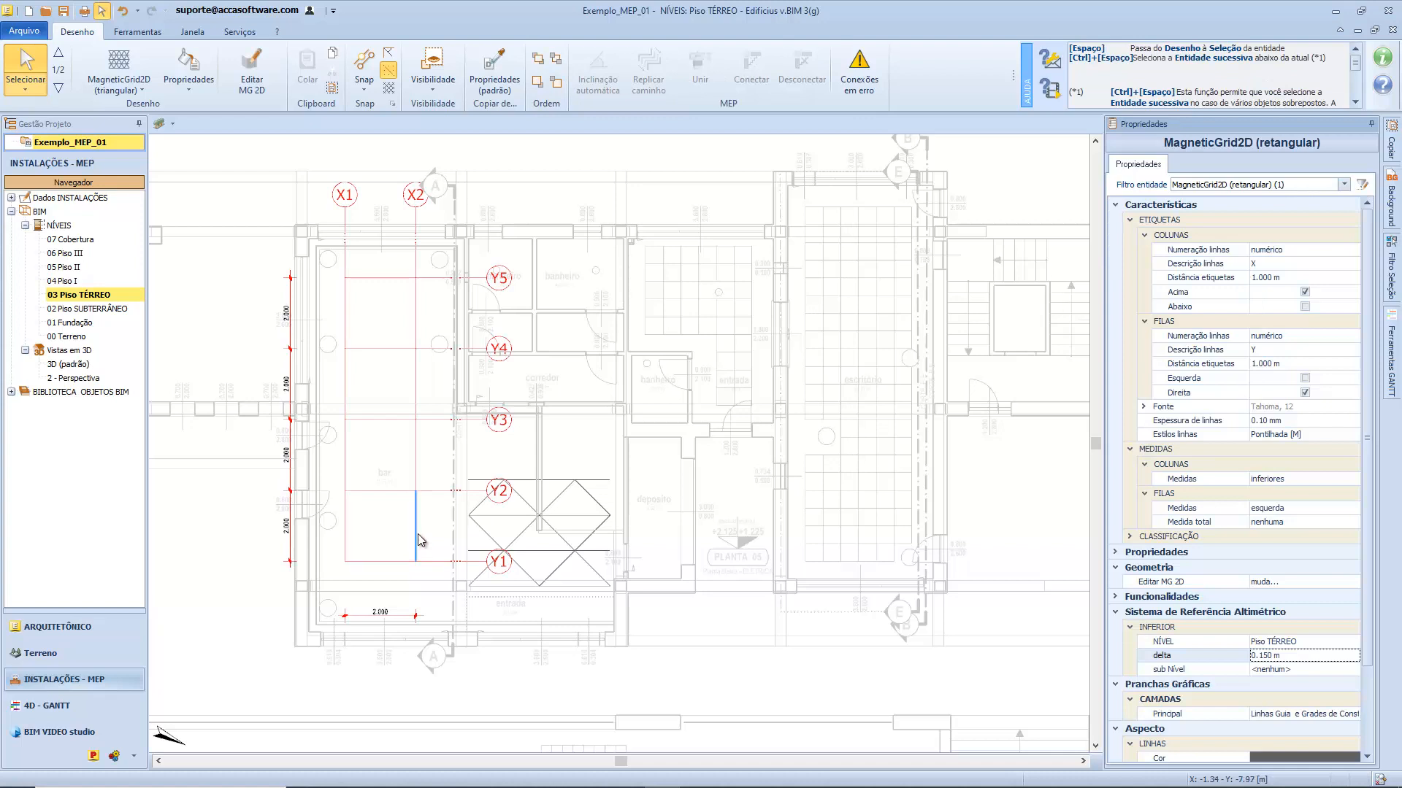
{"action": "left_click", "coordinate": [414, 537]}
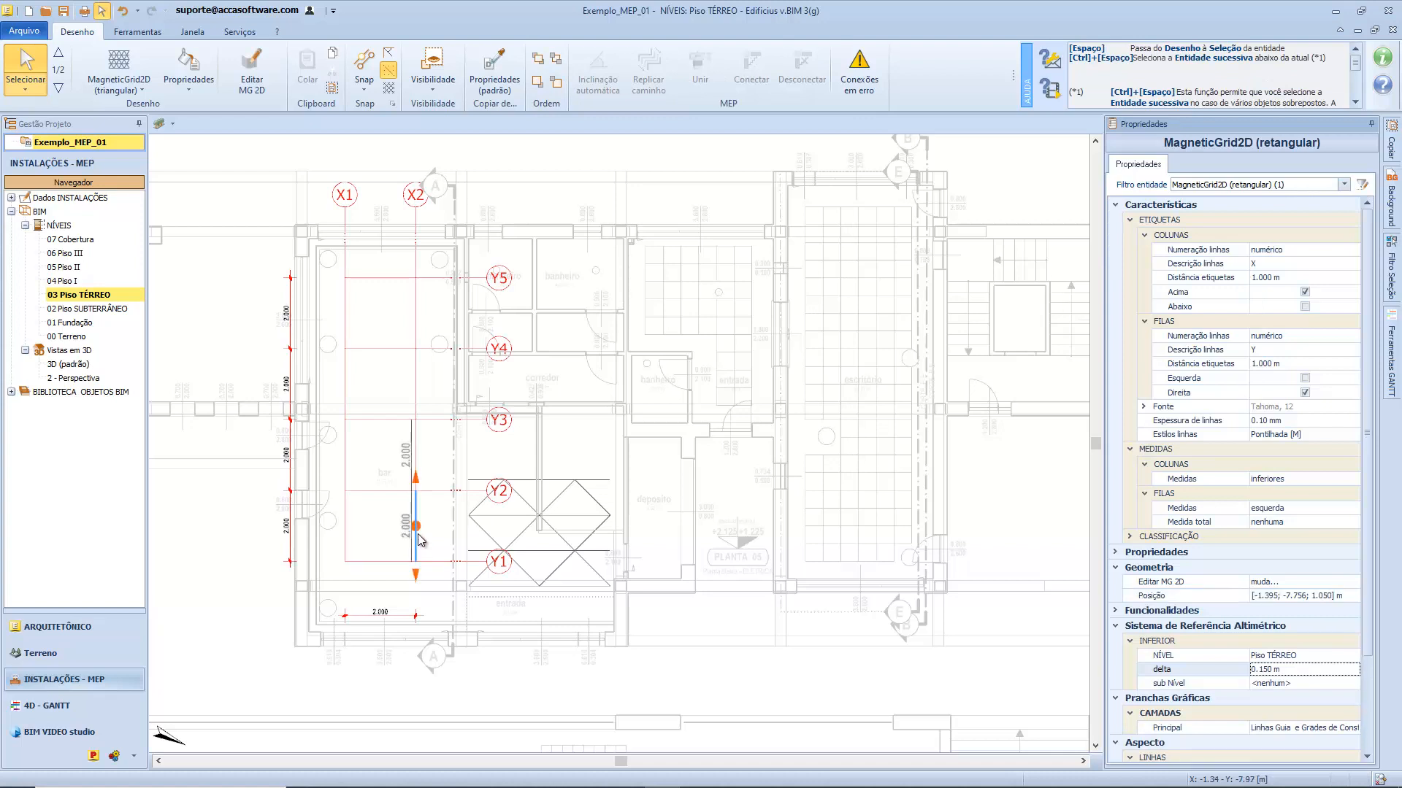
{"action": "left_click", "coordinate": [345, 474]}
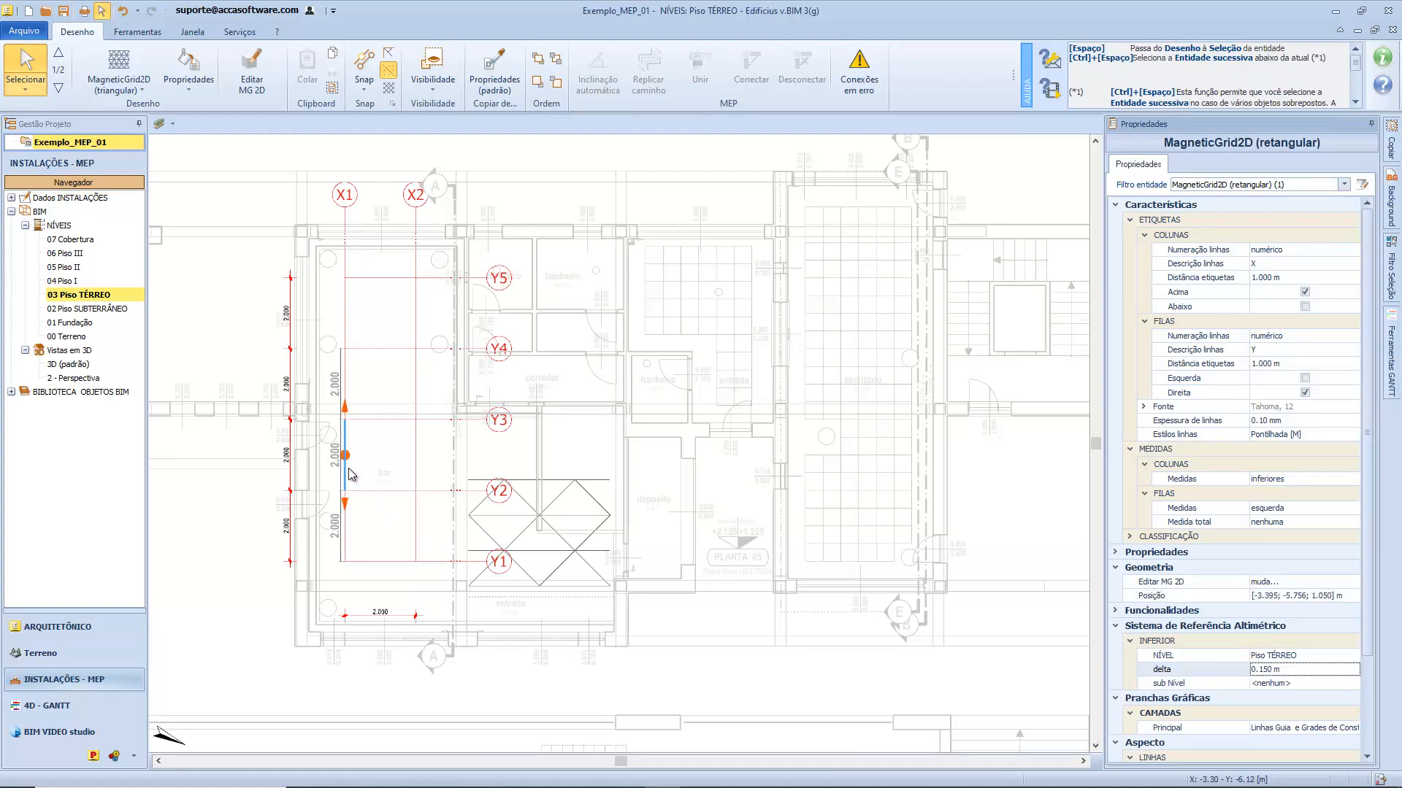
{"action": "left_click", "coordinate": [416, 420]}
{"action": "left_click_drag", "start_coordinate": [416, 421], "coordinate": [409, 531]}
{"action": "left_click", "coordinate": [409, 531]}
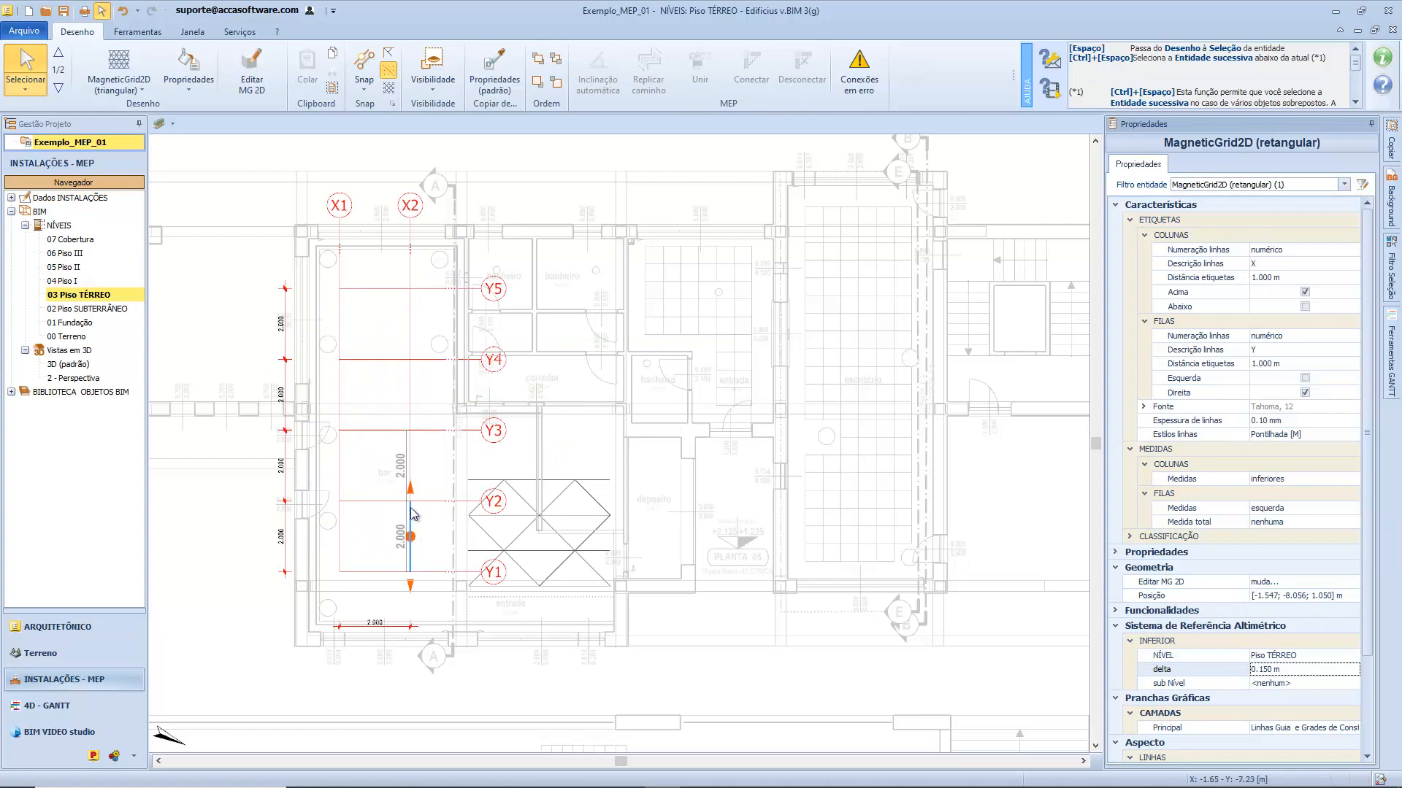
Step: Bring up the node and segment options on line X2 between Y1 and Y2, and apply Unir todos
{"action": "right_click", "coordinate": [410, 508]}
{"action": "right_click", "coordinate": [411, 508]}
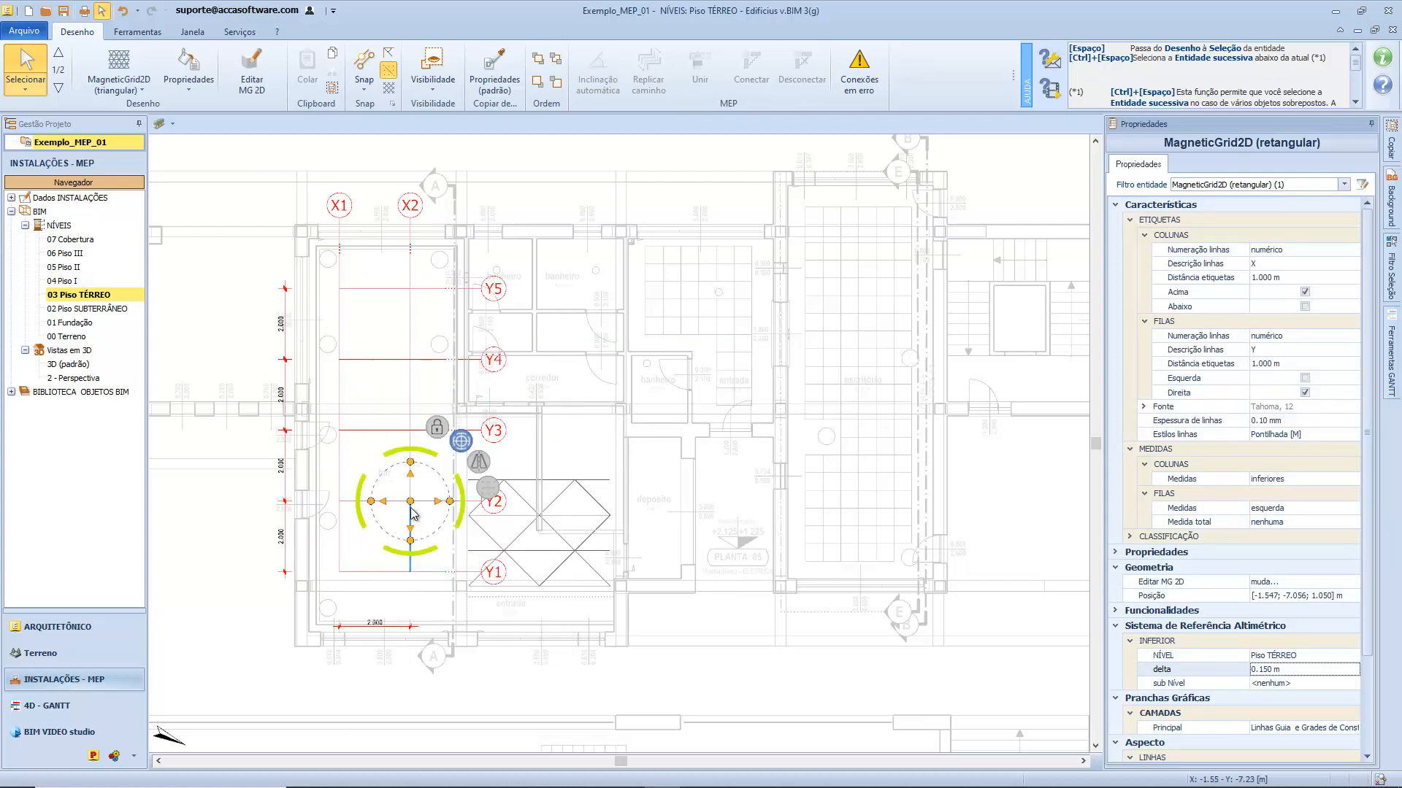
{"action": "key", "text": "Escape"}
{"action": "left_click", "coordinate": [409, 555]}
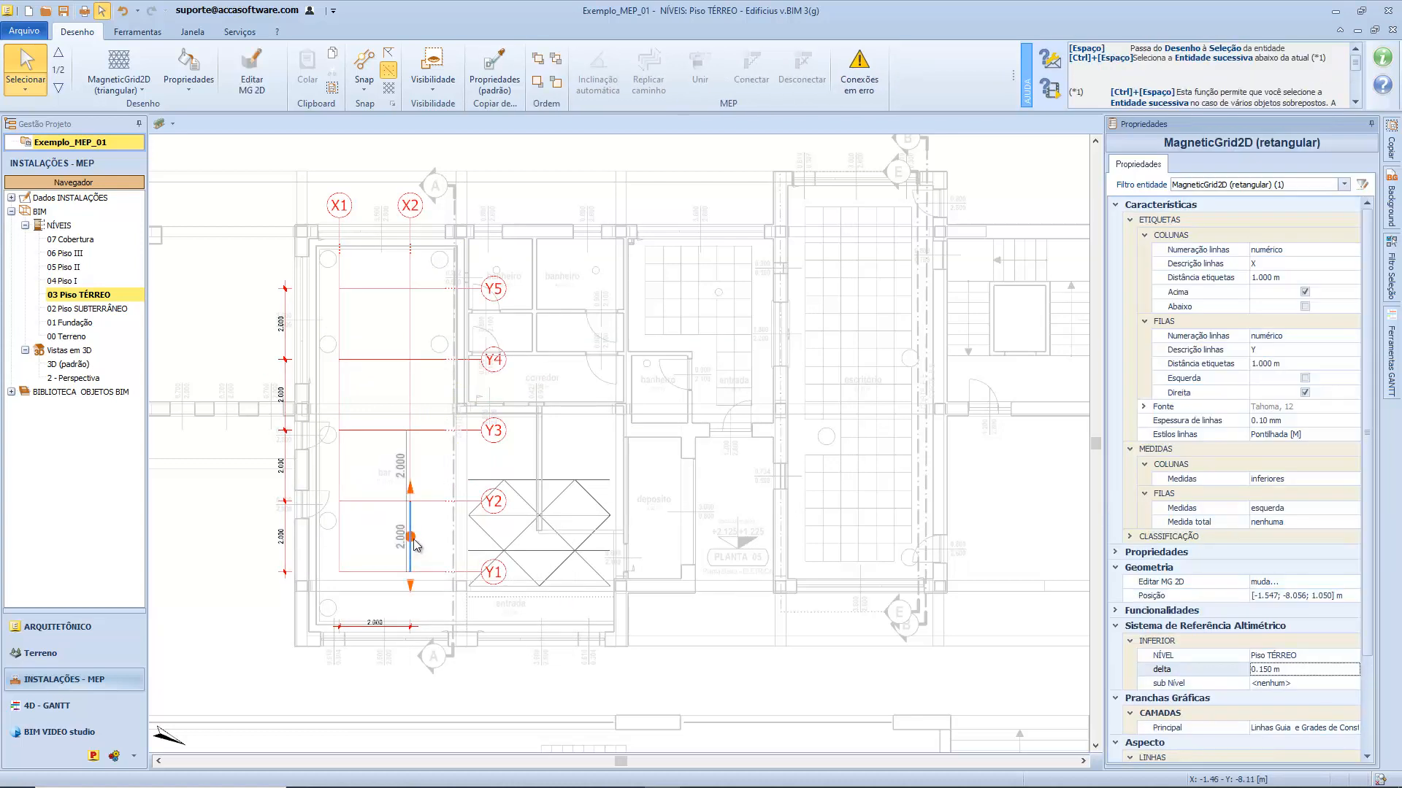
{"action": "right_click", "coordinate": [413, 539]}
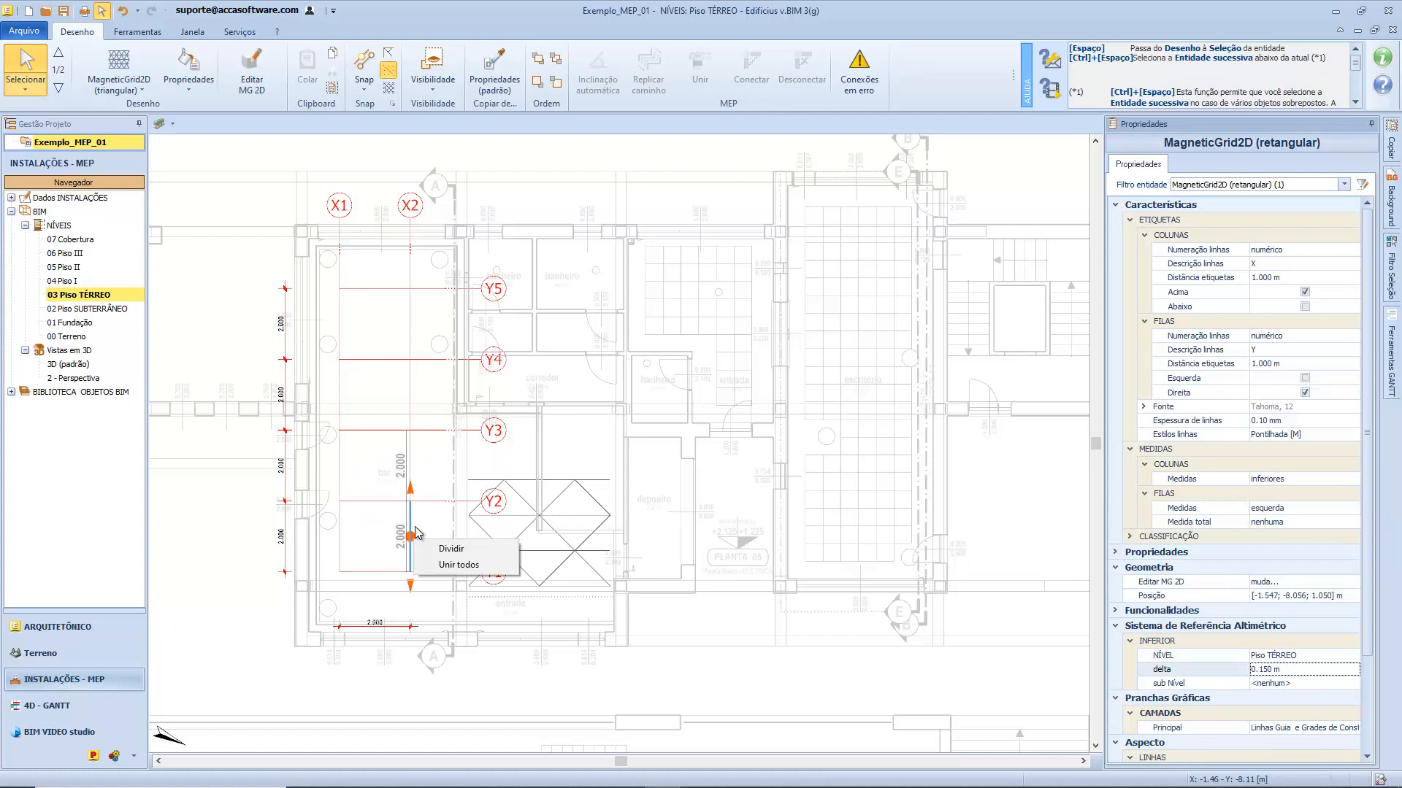
{"action": "left_click", "coordinate": [412, 499]}
{"action": "right_click", "coordinate": [413, 498]}
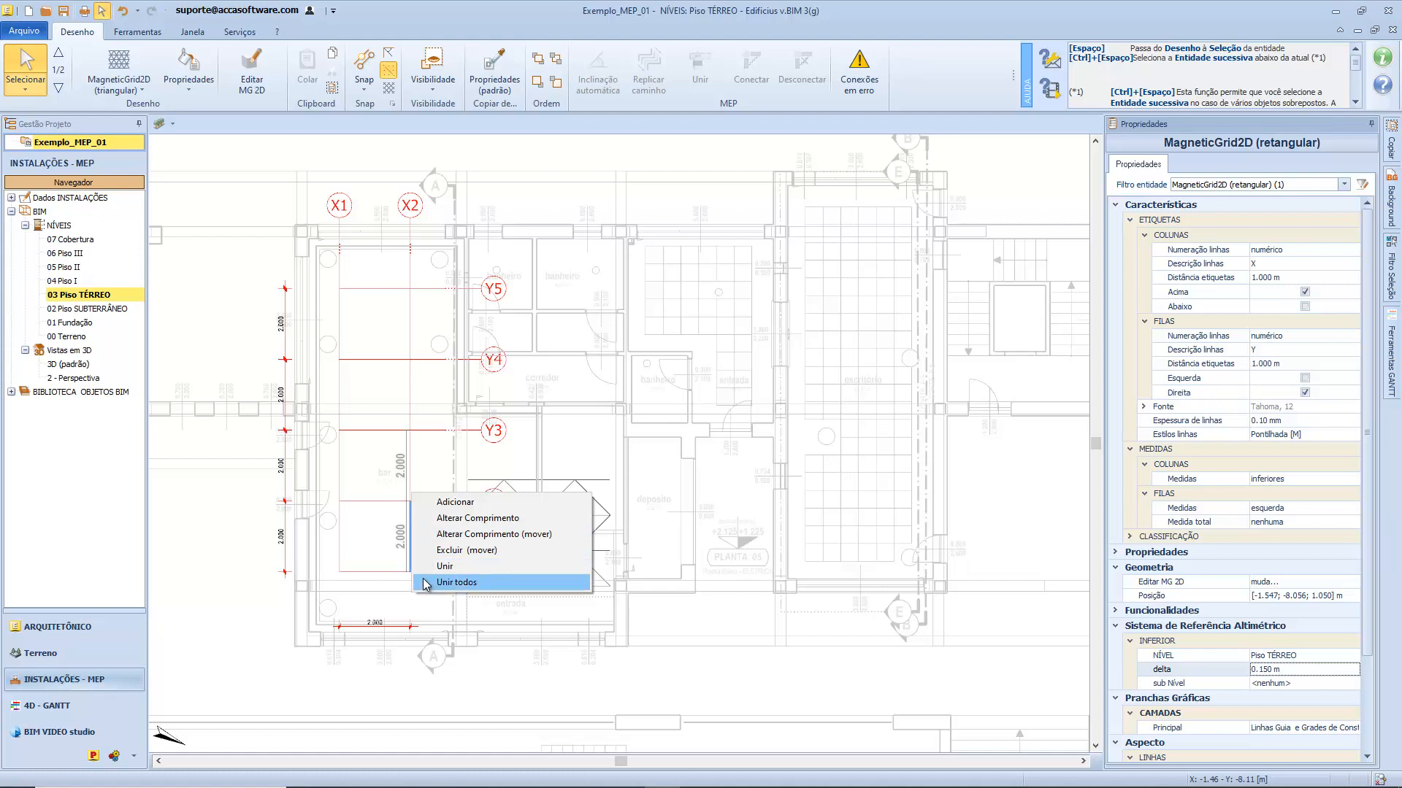
{"action": "left_click", "coordinate": [456, 582]}
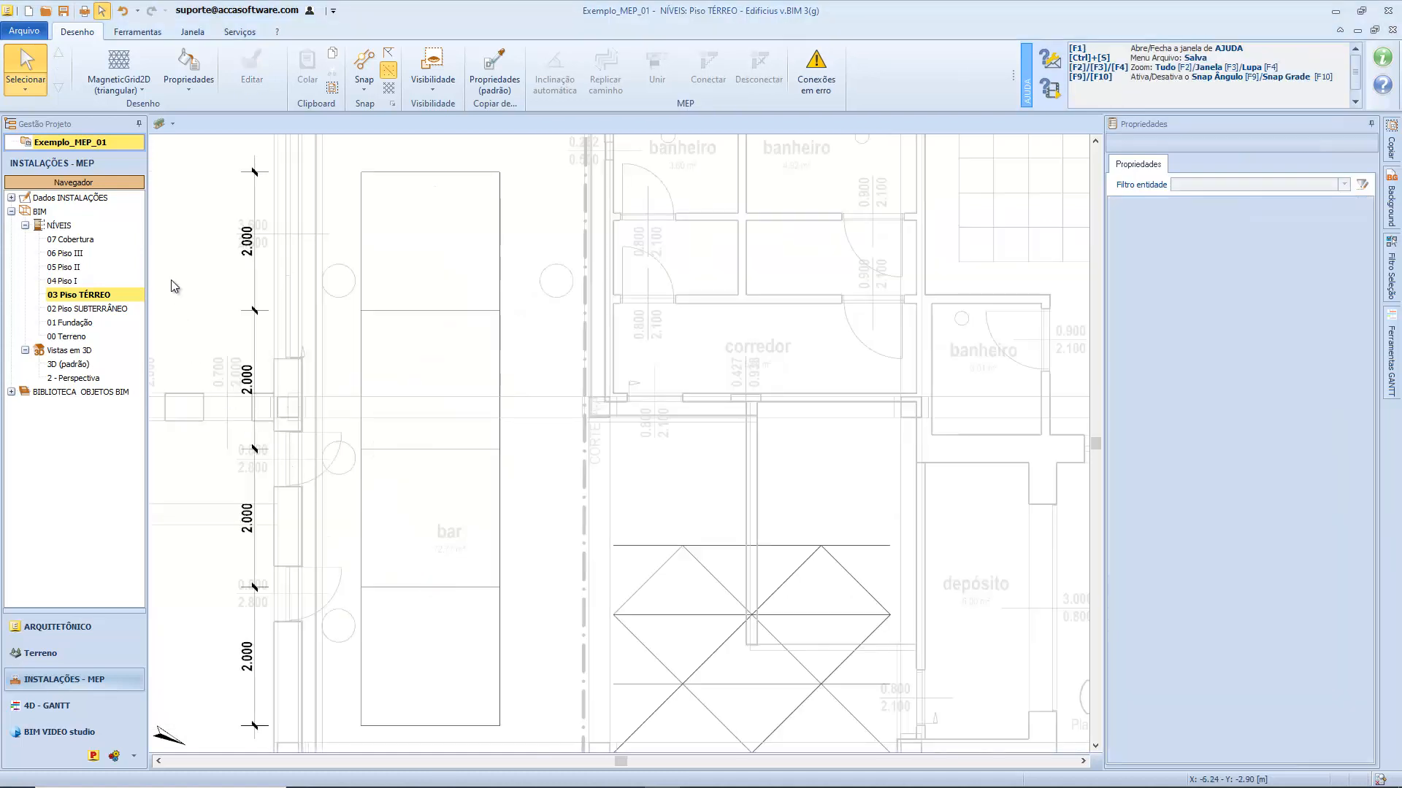
Step: Place single-phase energy meters (Medidor de energia monofásico) at all nodes of the bar room's rectangular grid with MG2D
{"action": "left_click", "coordinate": [130, 89]}
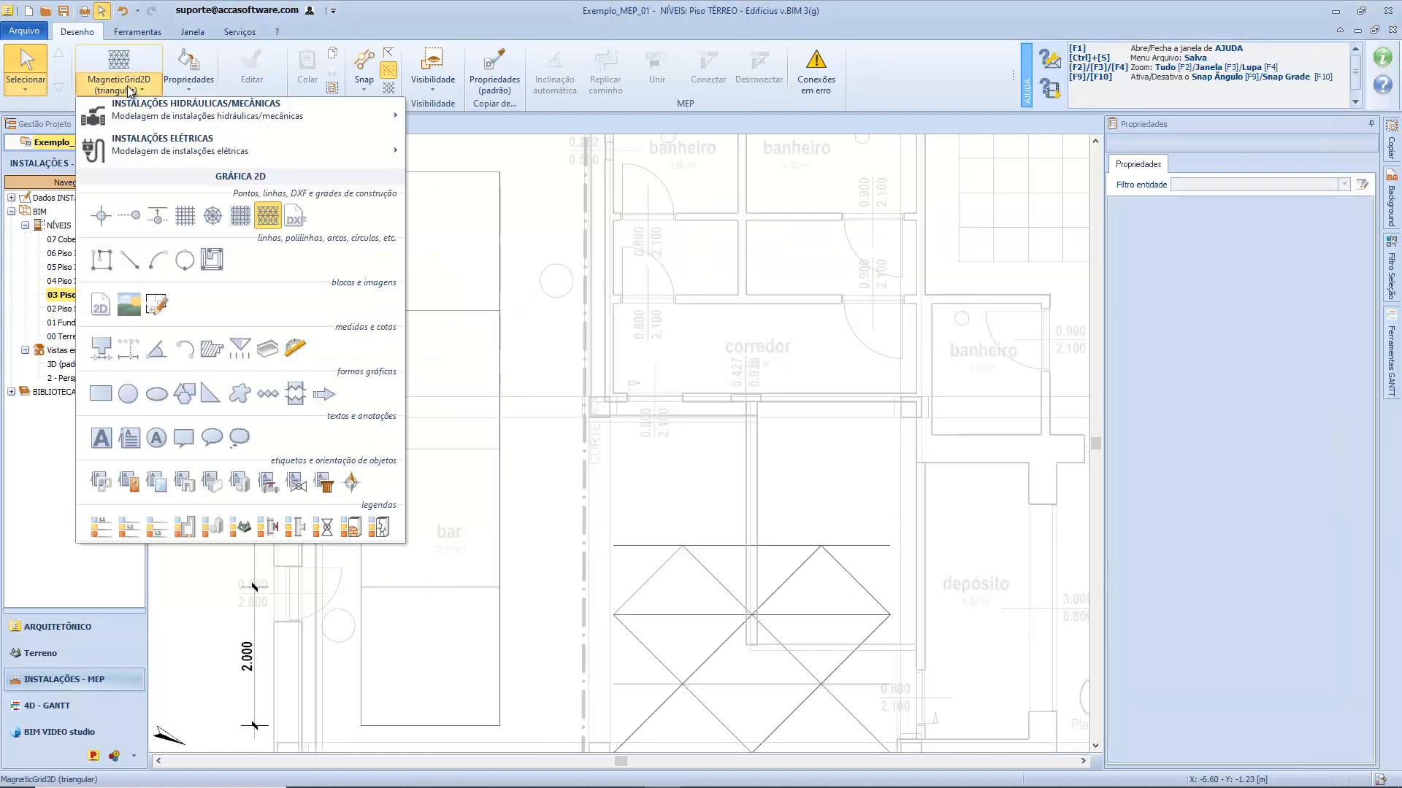
{"action": "mouse_move", "coordinate": [134, 145]}
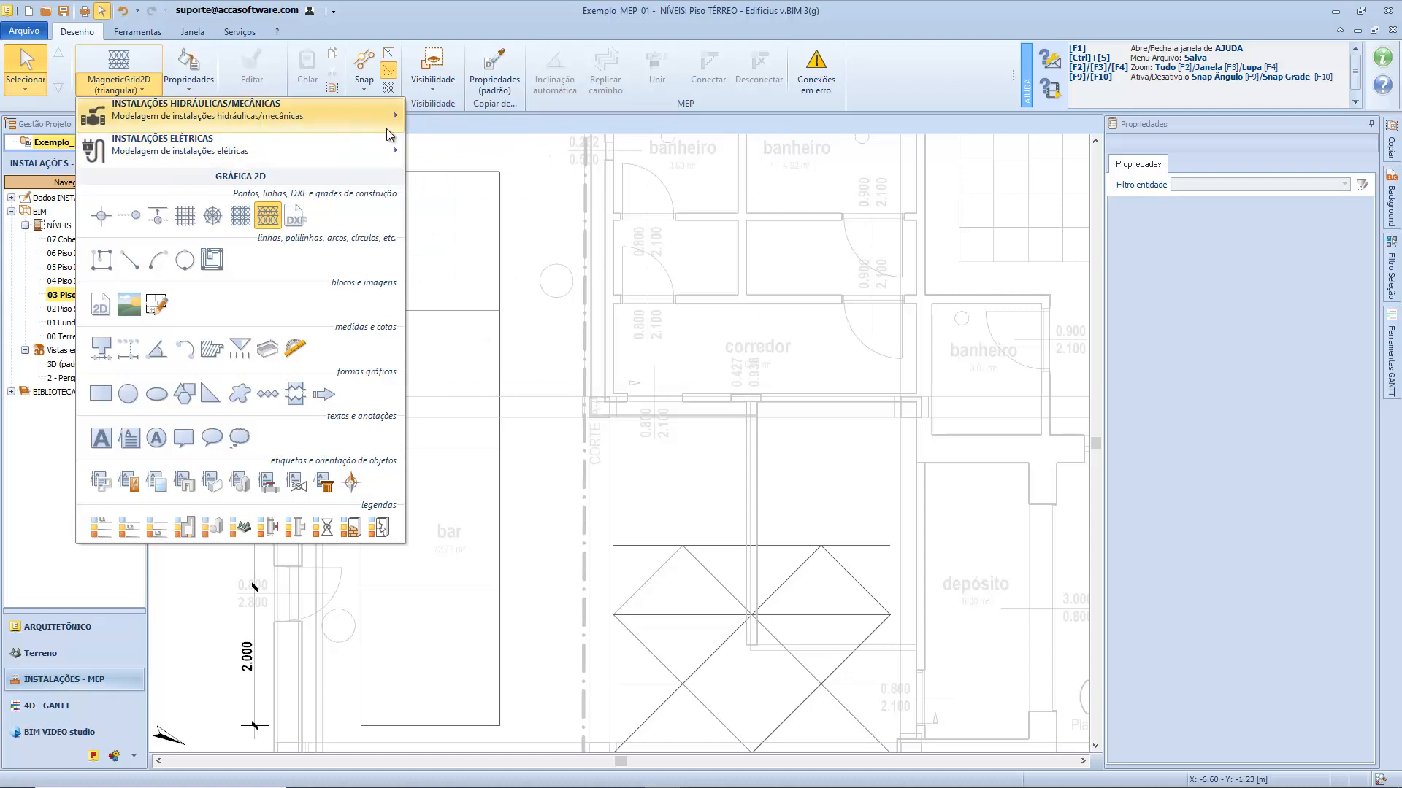
{"action": "mouse_move", "coordinate": [385, 144]}
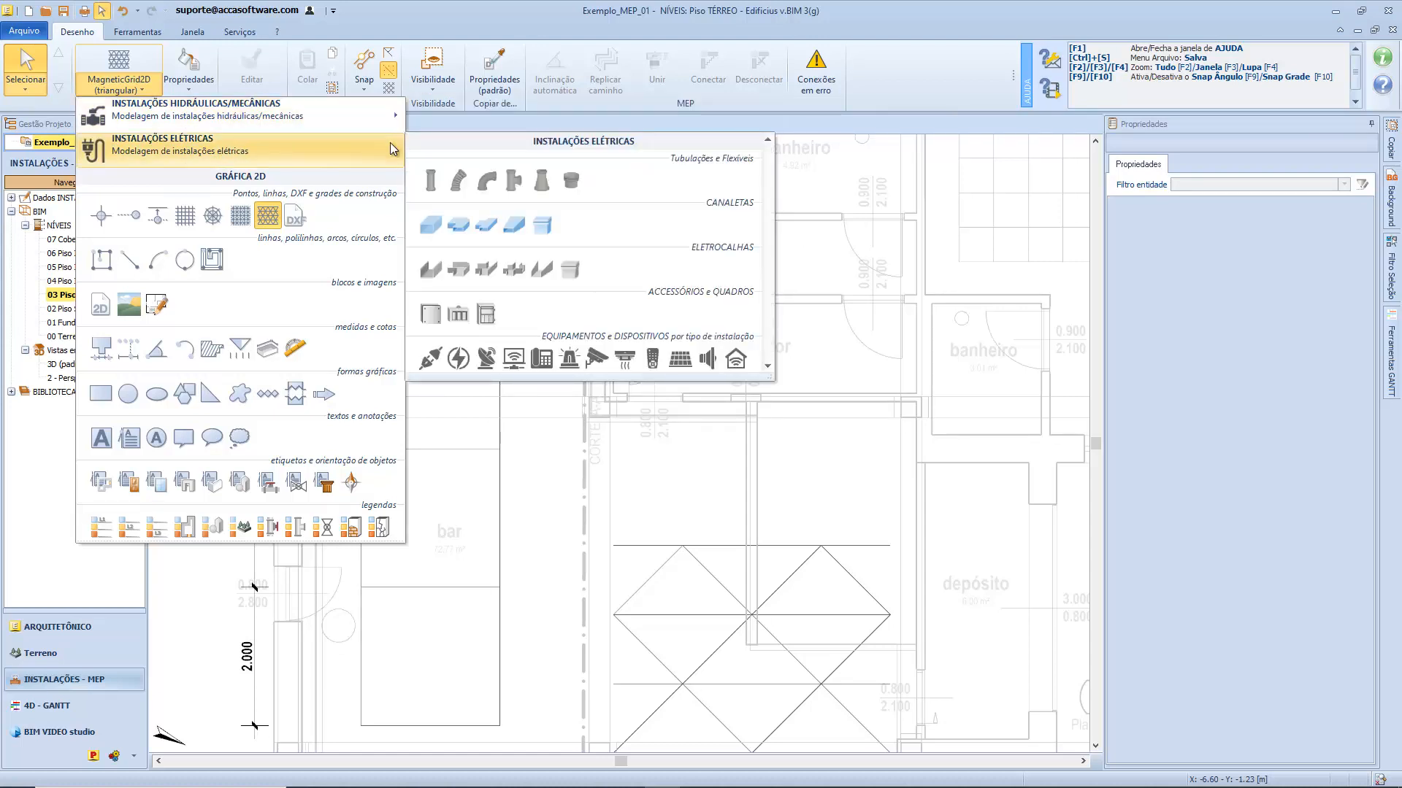
{"action": "left_click", "coordinate": [426, 357]}
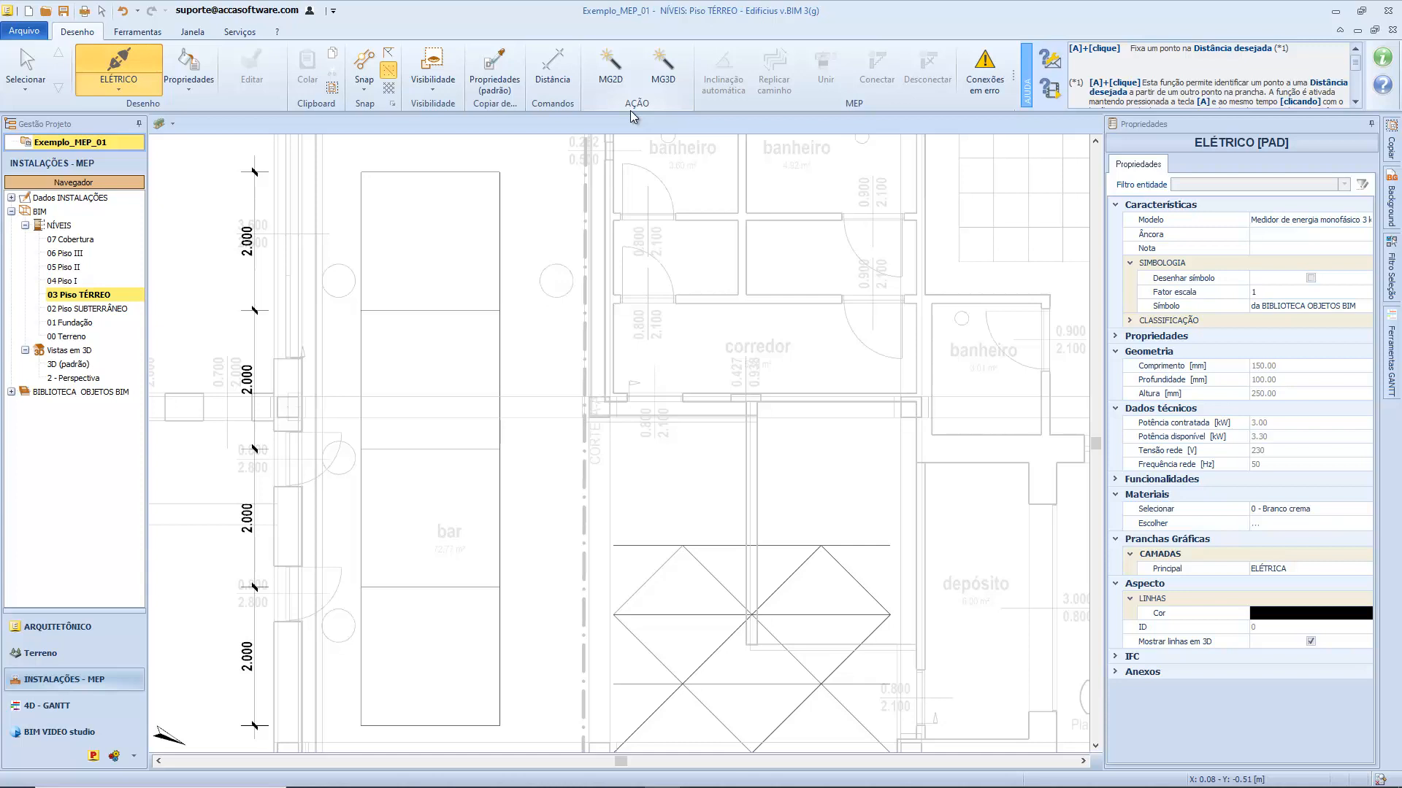
{"action": "left_click", "coordinate": [611, 81]}
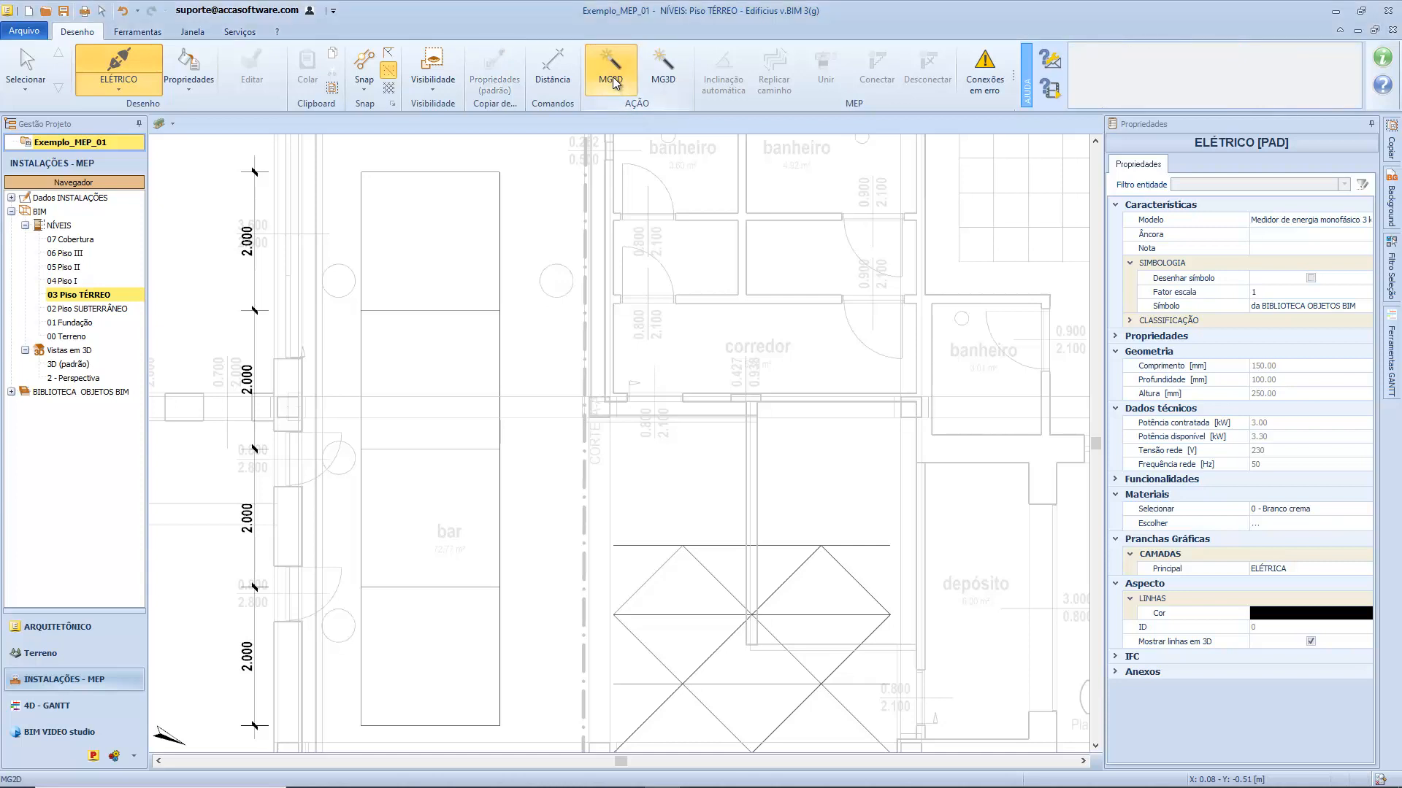
{"action": "left_click", "coordinate": [341, 159]}
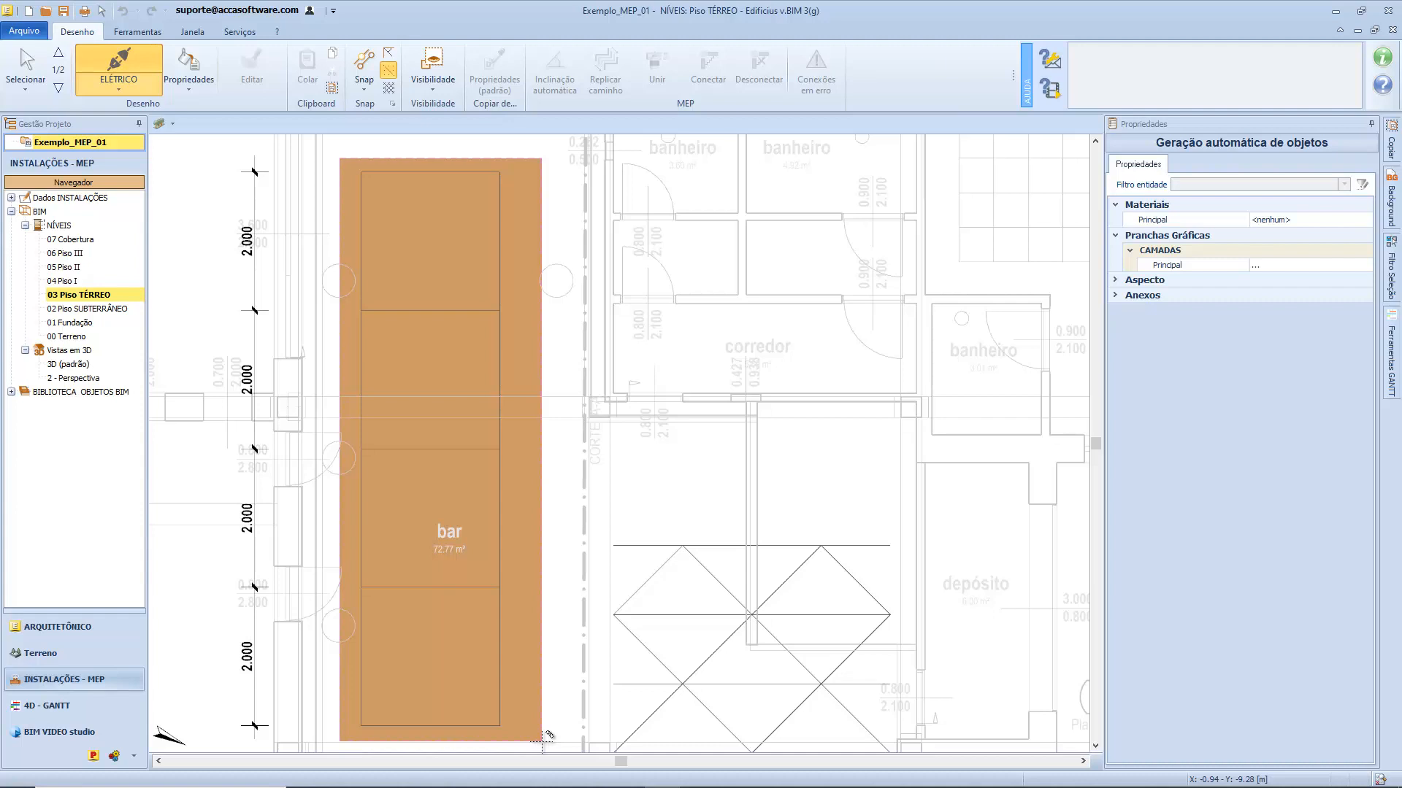
{"action": "left_click", "coordinate": [529, 733]}
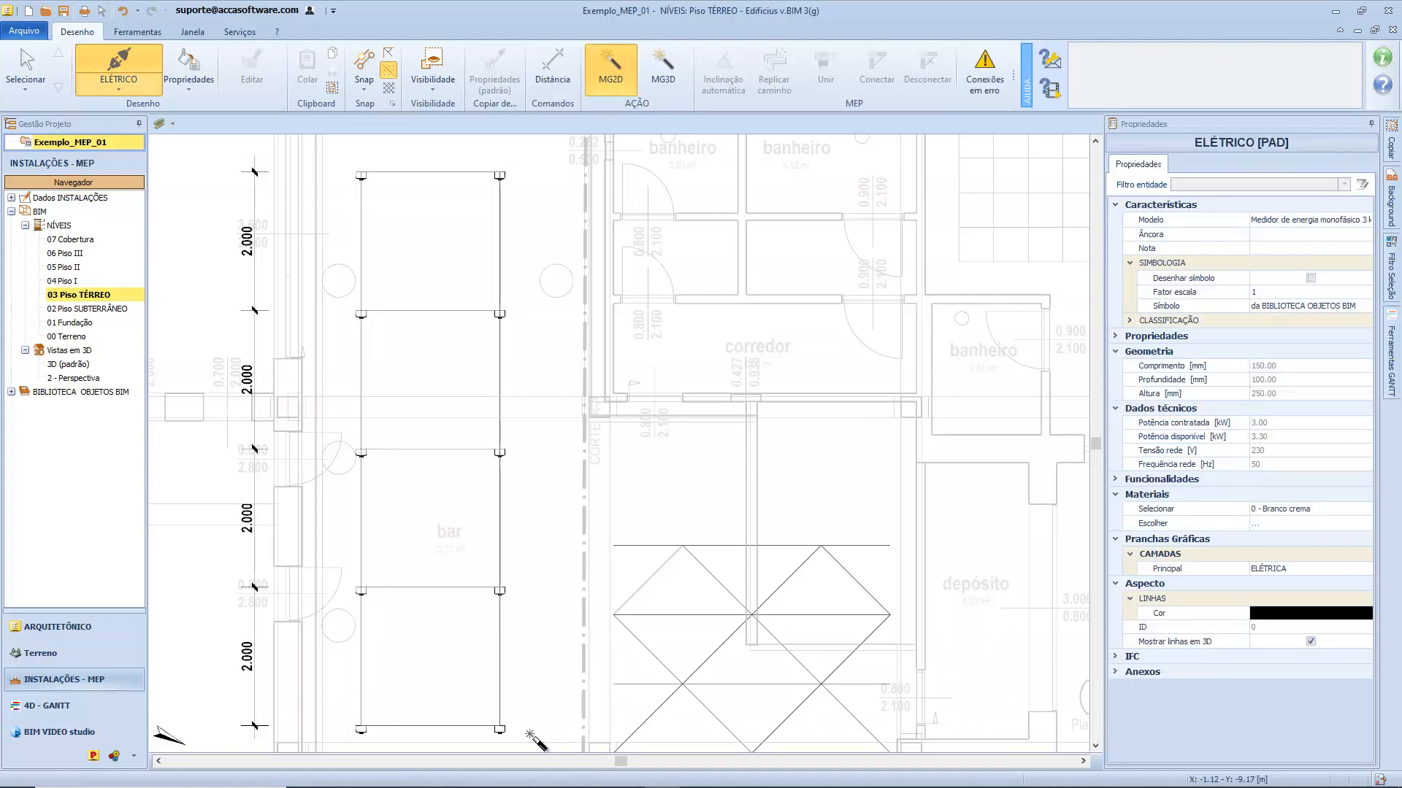
{"action": "scroll", "coordinate": [491, 673], "scroll_direction": "up", "scroll_amount": 3}
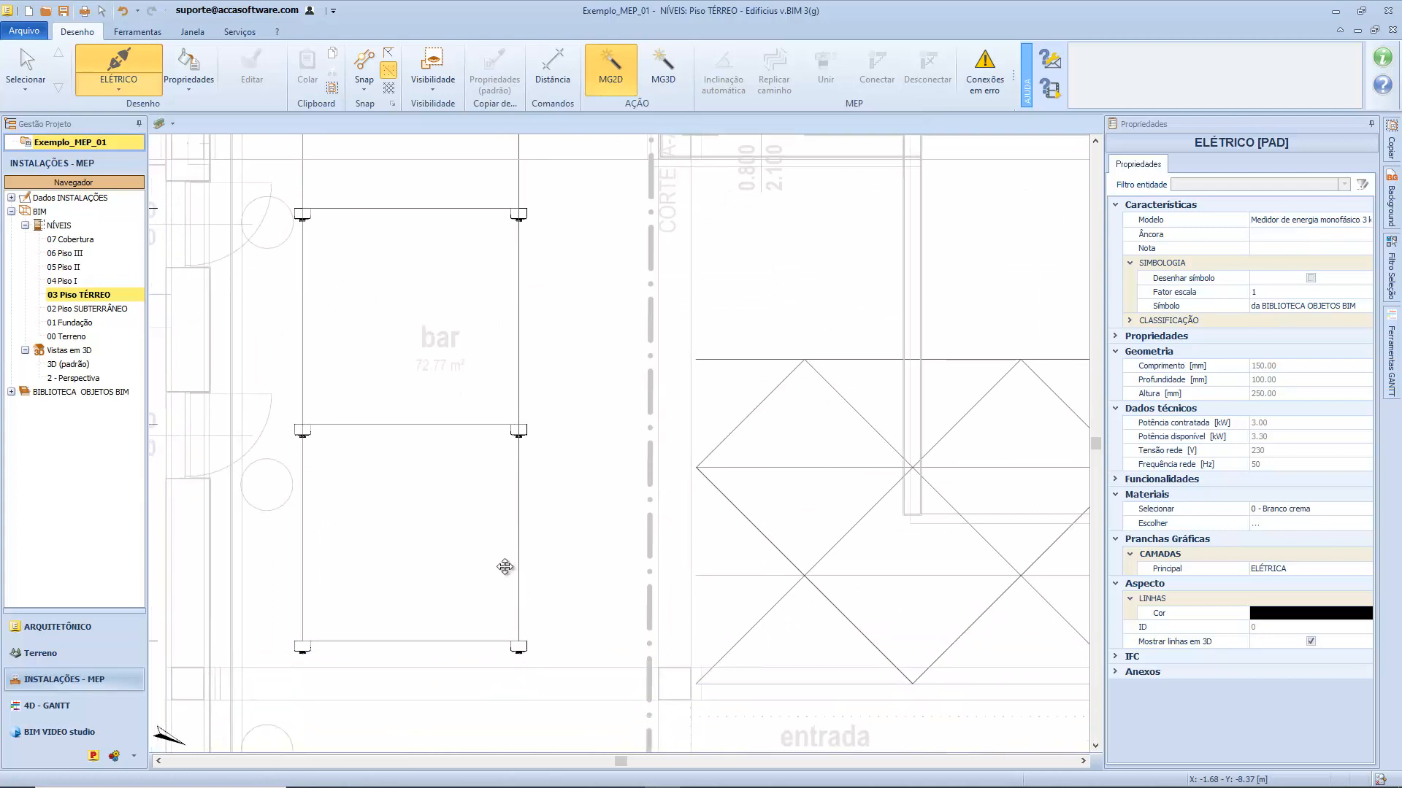
{"action": "scroll", "coordinate": [502, 569], "scroll_direction": "down", "scroll_amount": 2}
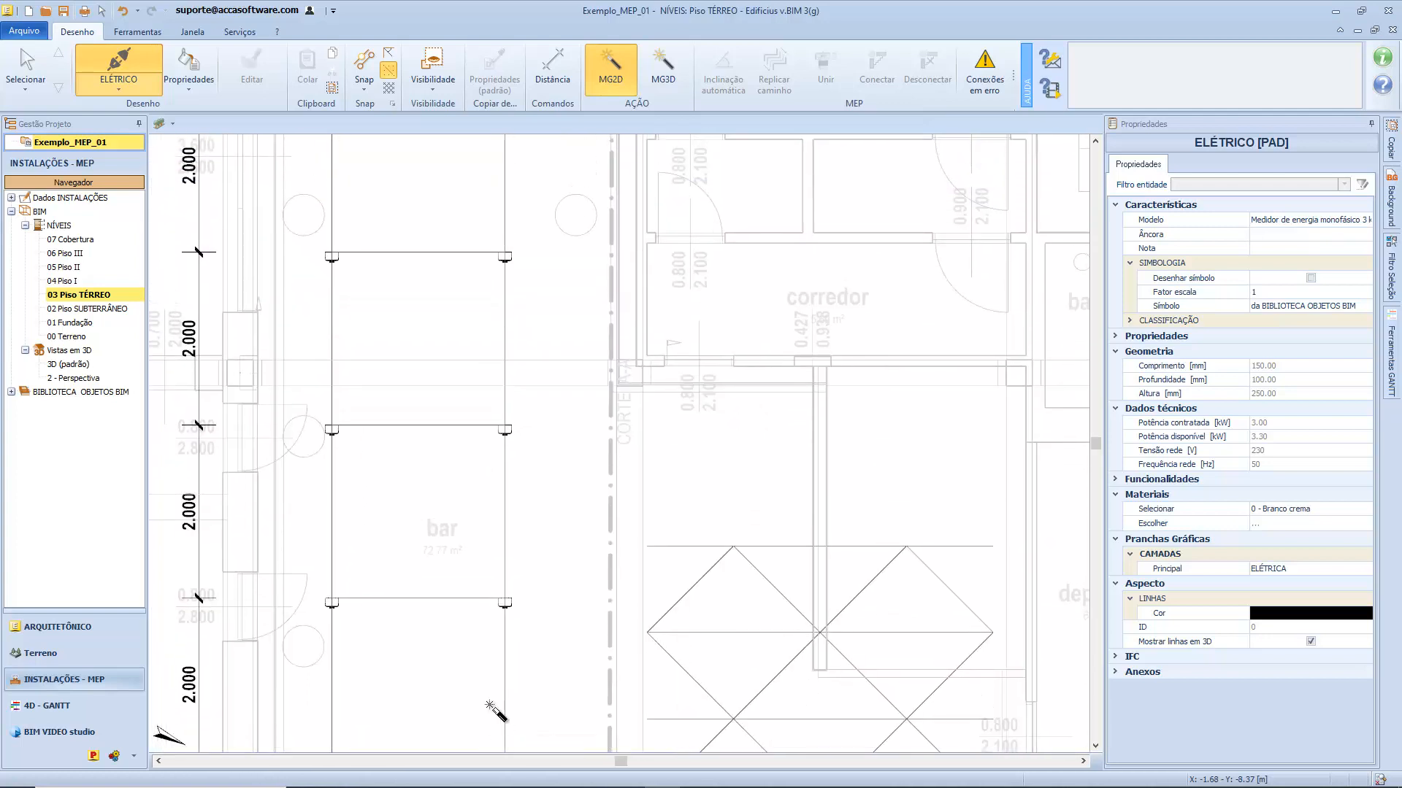
{"action": "scroll", "coordinate": [496, 712], "scroll_direction": "down", "scroll_amount": 3}
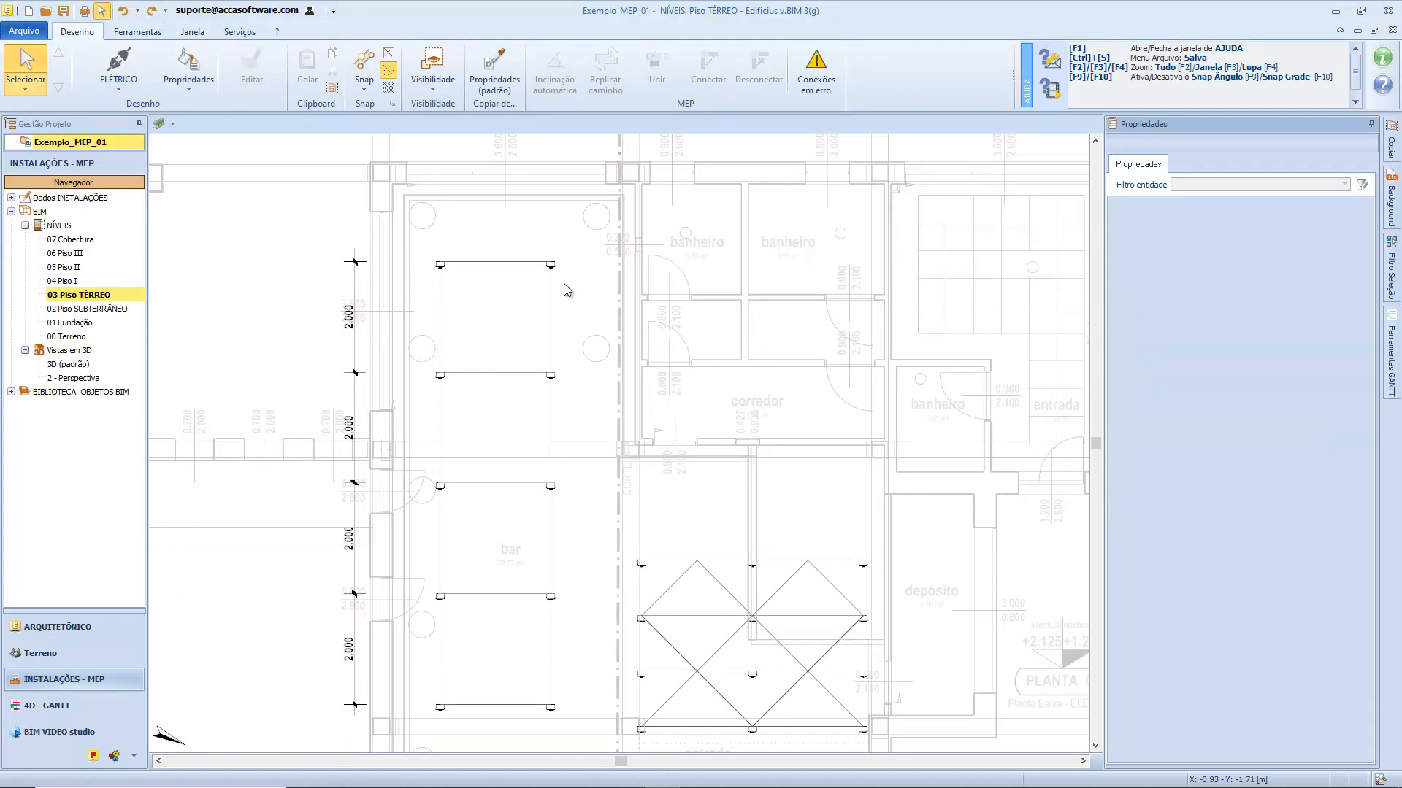
Step: Remove row spans Y 2-3 to Y 4-5 from the rectangular grid and set the remaining span Y 1-2 to 8 m
{"action": "left_click", "coordinate": [513, 264]}
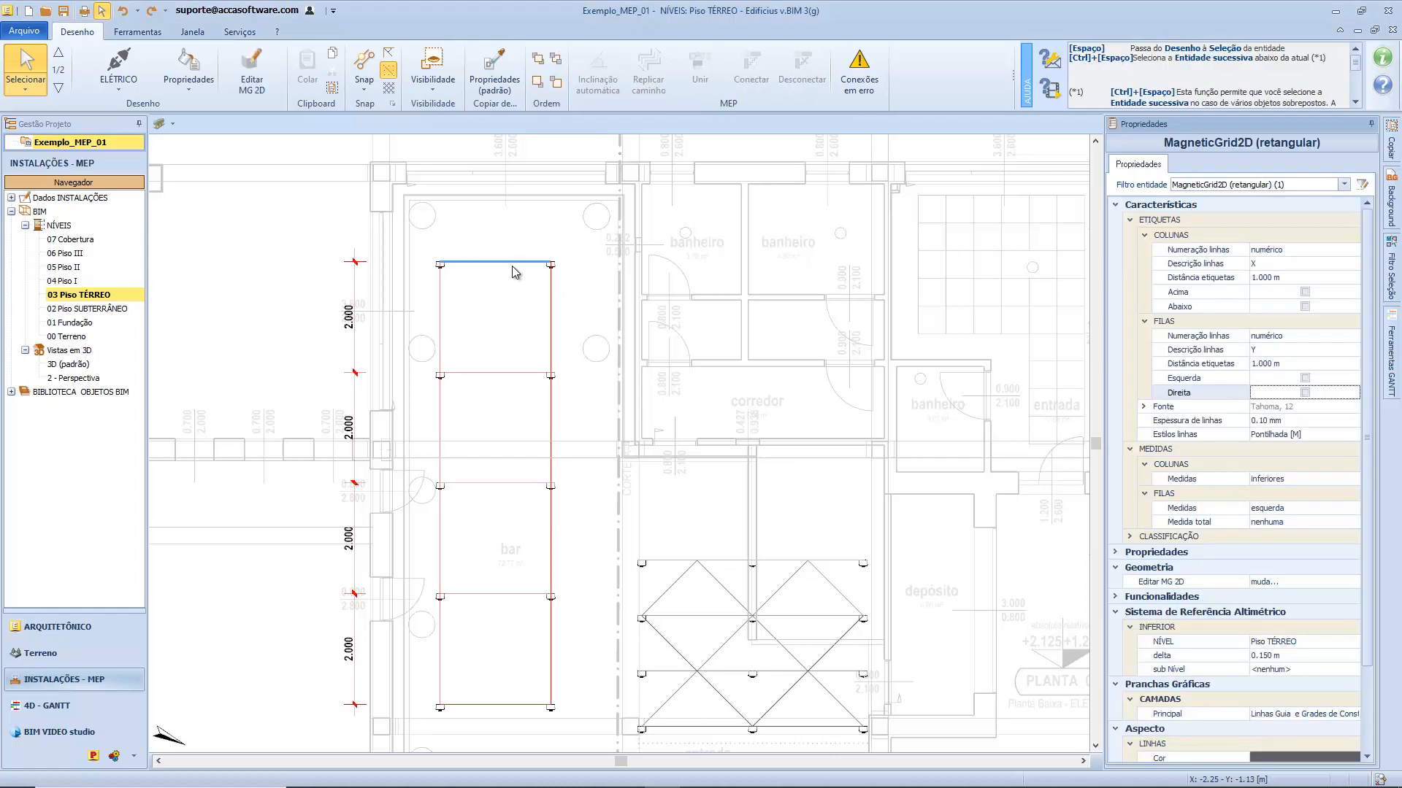
{"action": "left_click", "coordinate": [252, 81]}
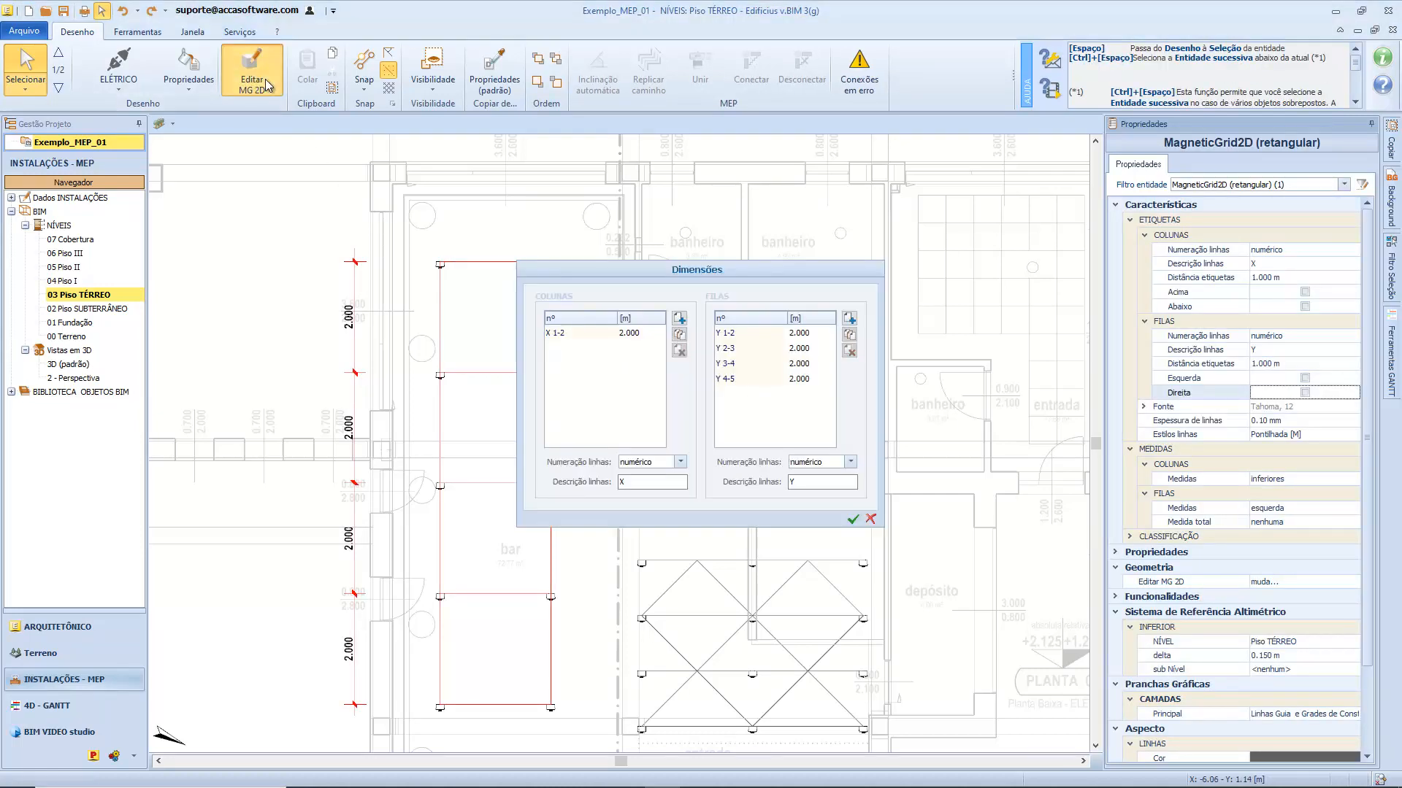
{"action": "left_click", "coordinate": [803, 379]}
{"action": "left_click", "coordinate": [849, 352]}
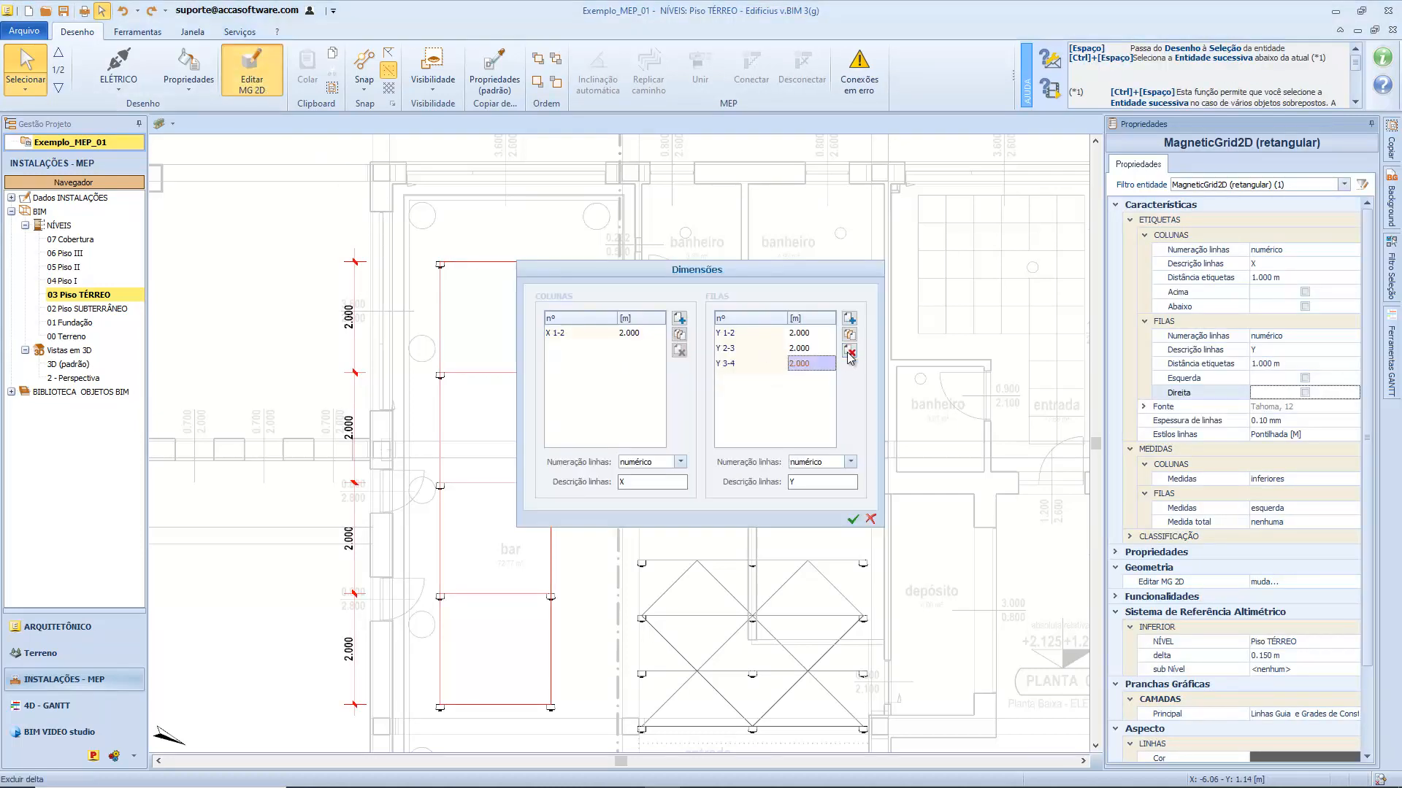
{"action": "left_click", "coordinate": [849, 352]}
{"action": "left_click", "coordinate": [849, 352]}
{"action": "left_click", "coordinate": [796, 332]}
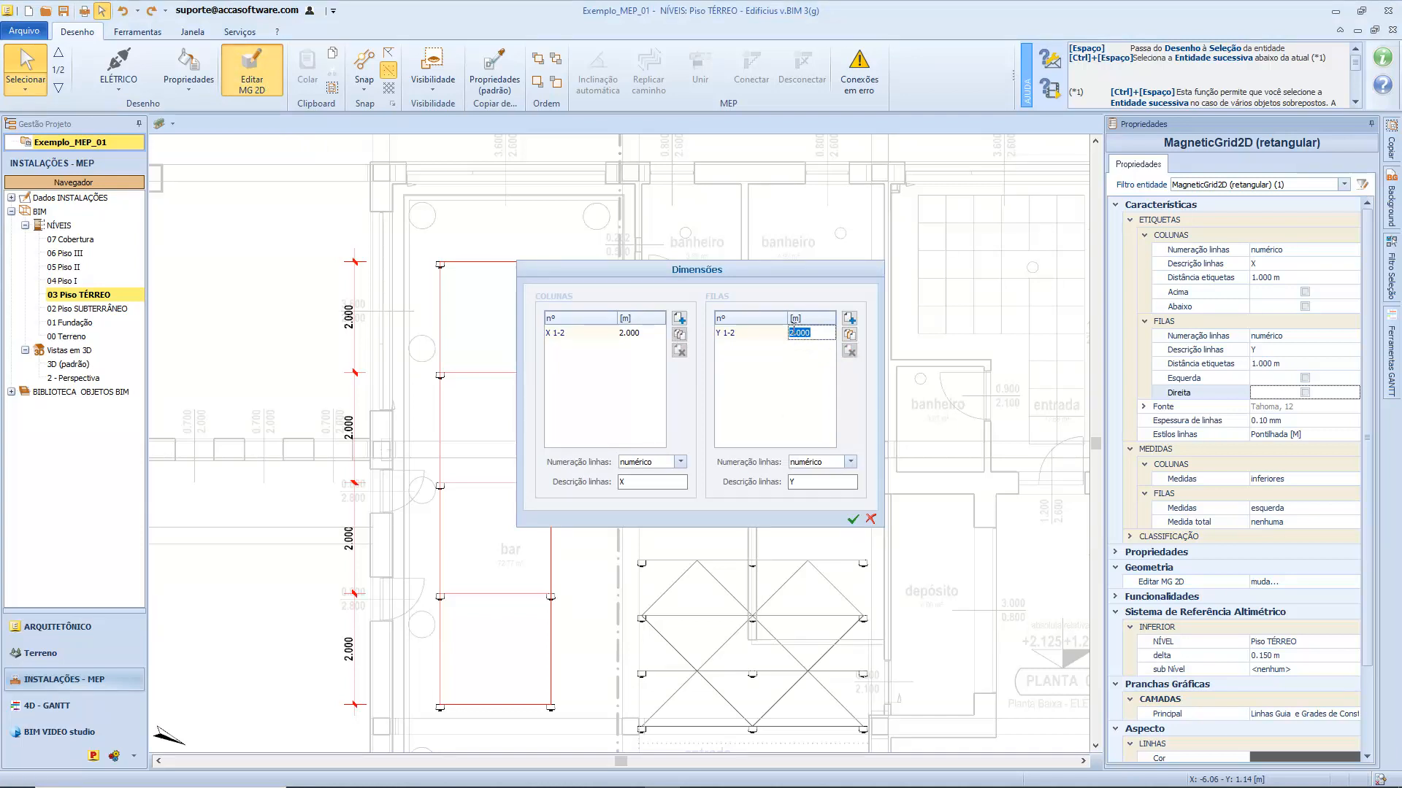
{"action": "type", "text": "8"}
{"action": "key", "text": "Return"}
{"action": "left_click", "coordinate": [853, 520]}
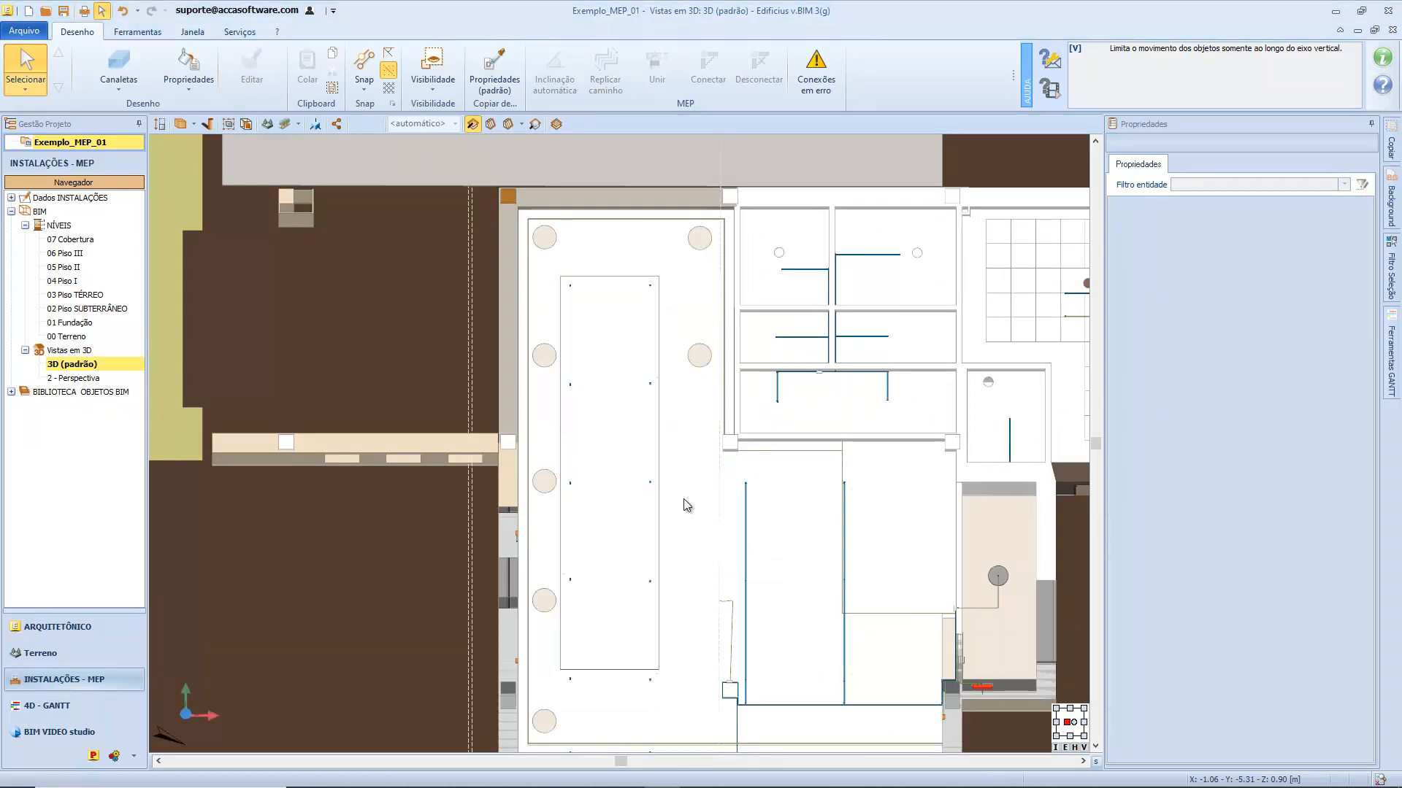
Step: Generate 20x10 PVC wall/ceiling Canaletas along the bar room's rectangular grid in the 3D view with MG3D
{"action": "left_click", "coordinate": [121, 65]}
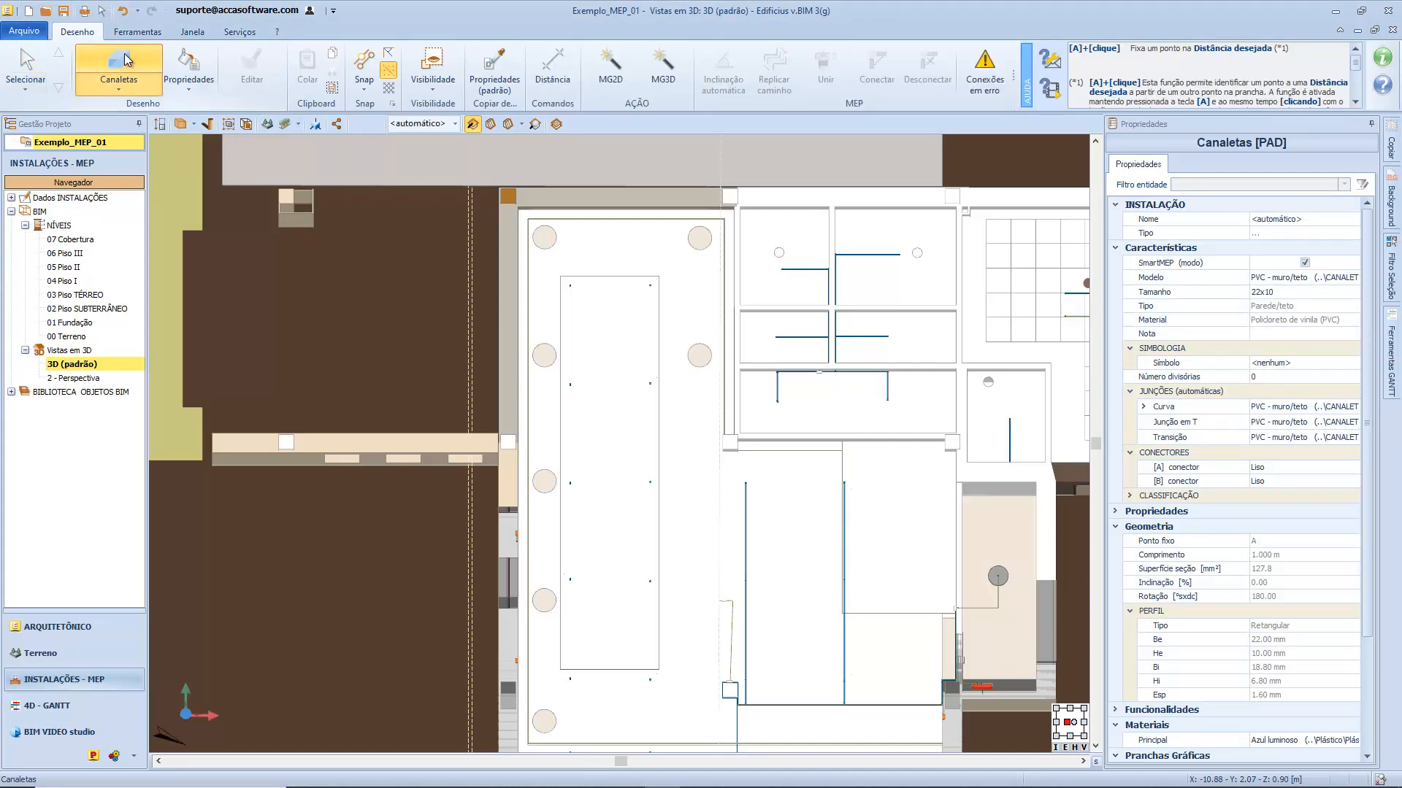
{"action": "left_click", "coordinate": [662, 77]}
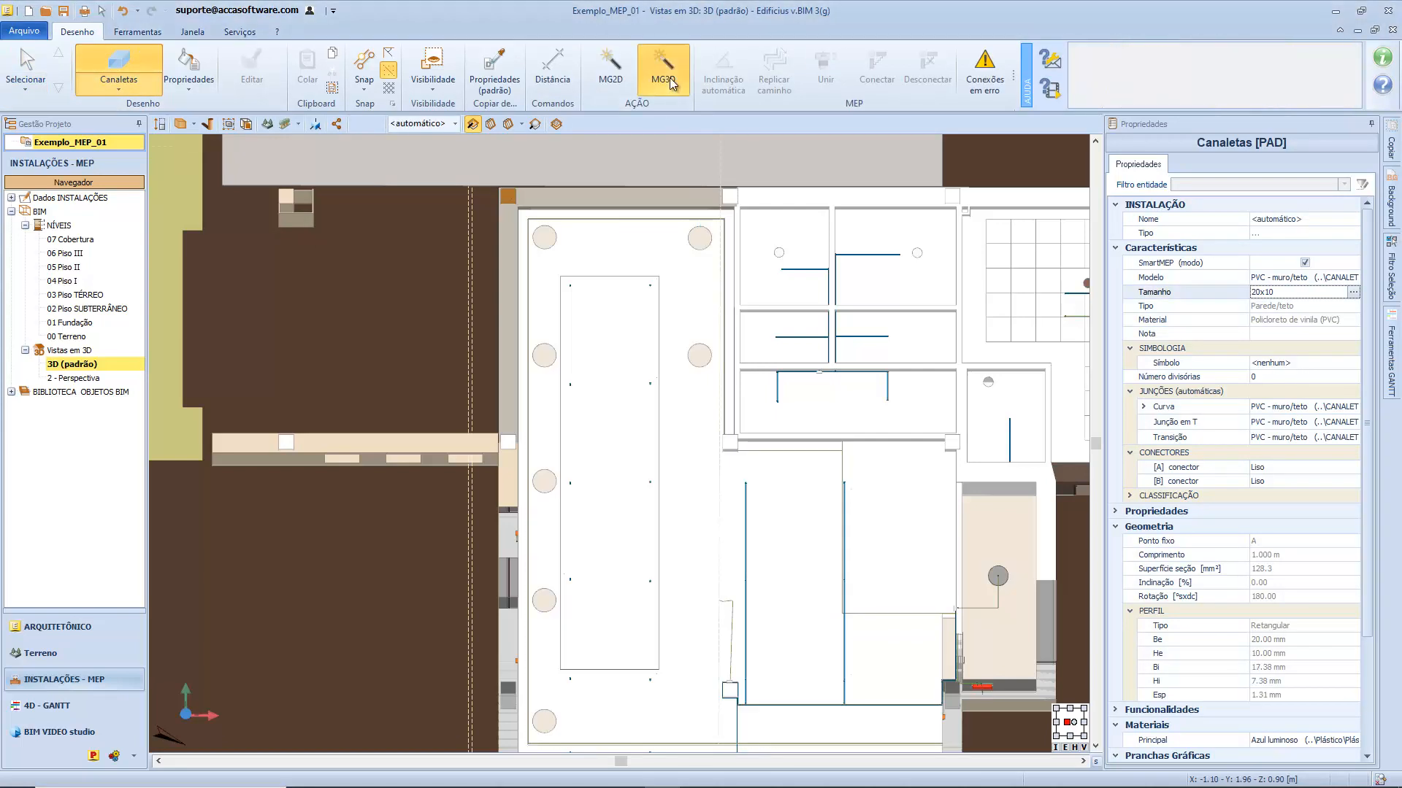
{"action": "left_click", "coordinate": [557, 271]}
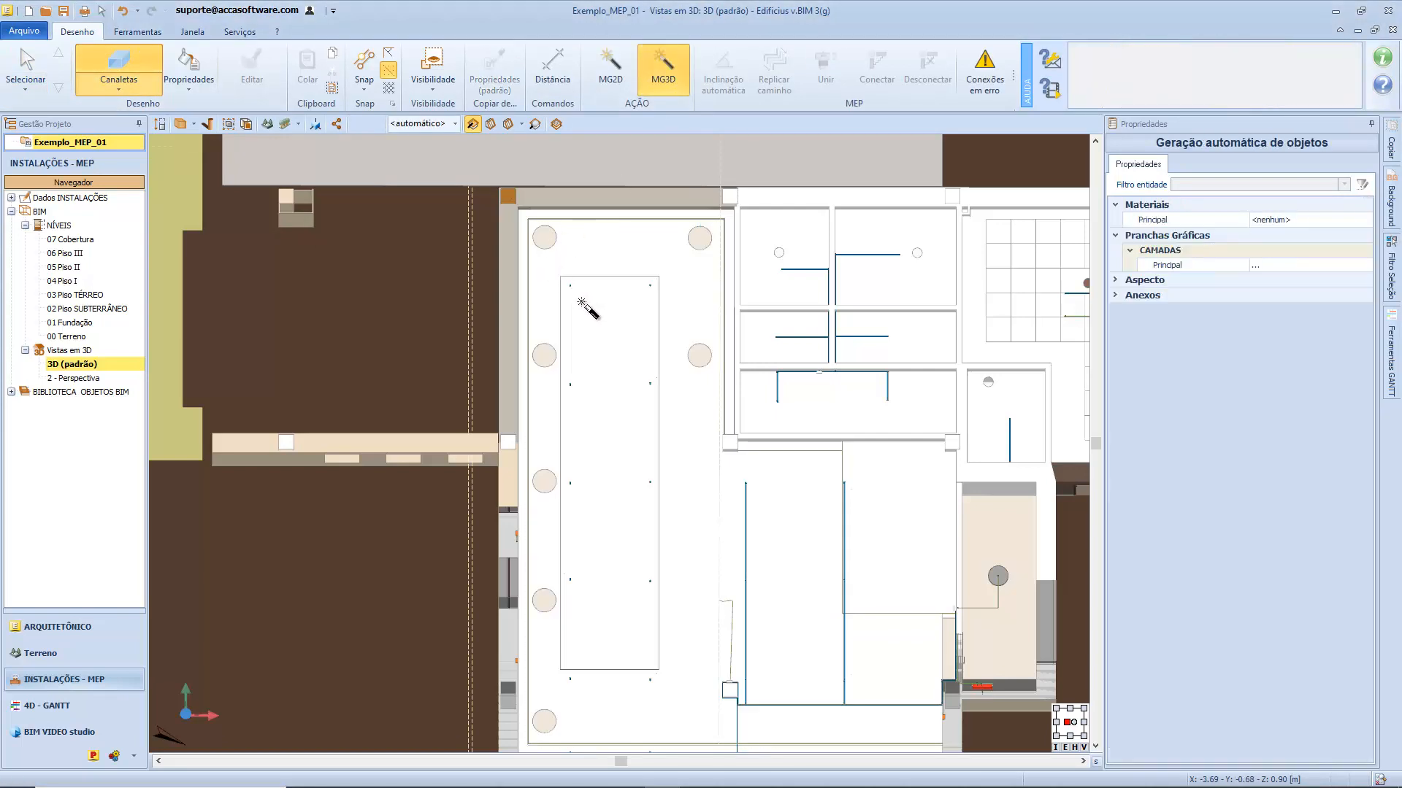
{"action": "left_click", "coordinate": [672, 679]}
{"action": "scroll", "coordinate": [672, 679], "scroll_direction": "up", "scroll_amount": 2}
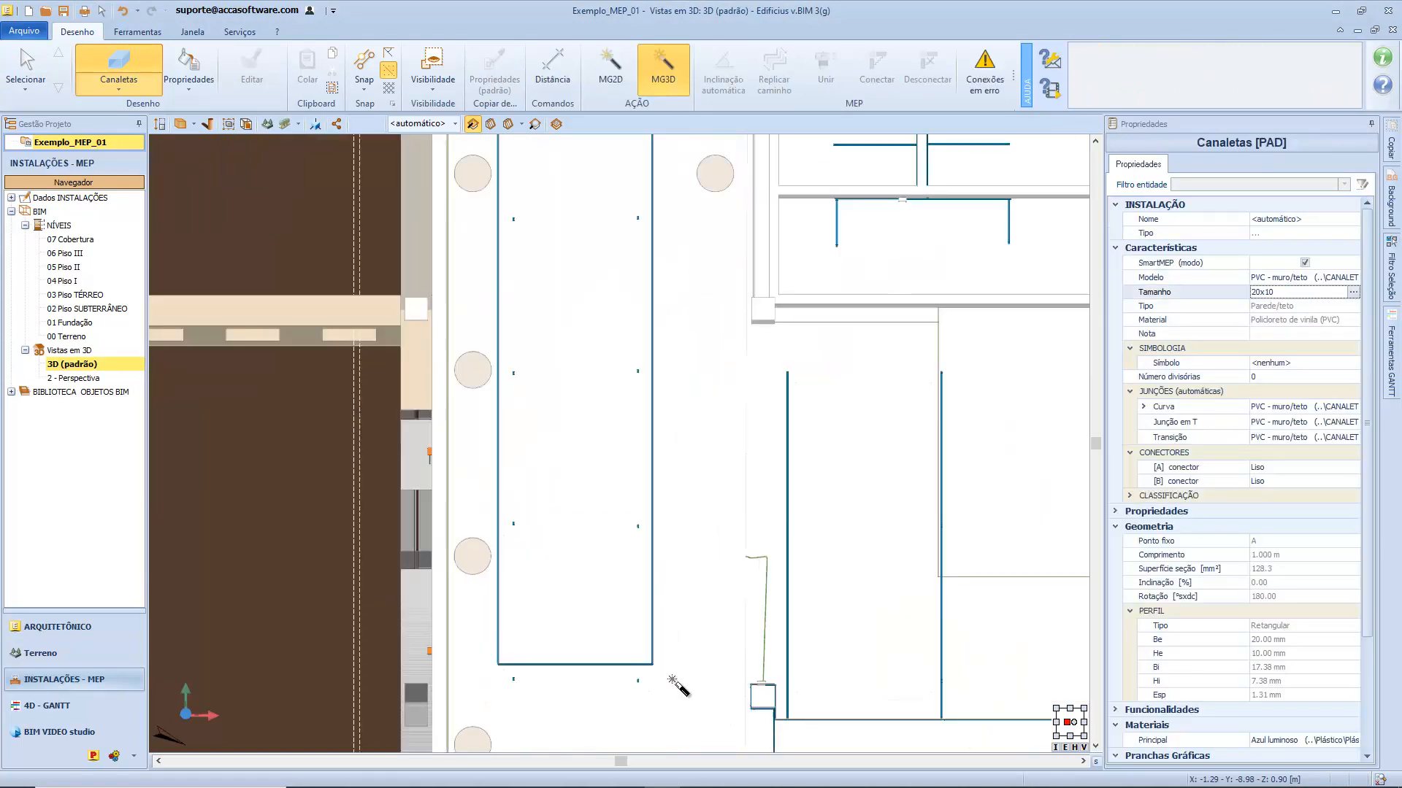
{"action": "scroll", "coordinate": [682, 594], "scroll_direction": "down", "scroll_amount": 3}
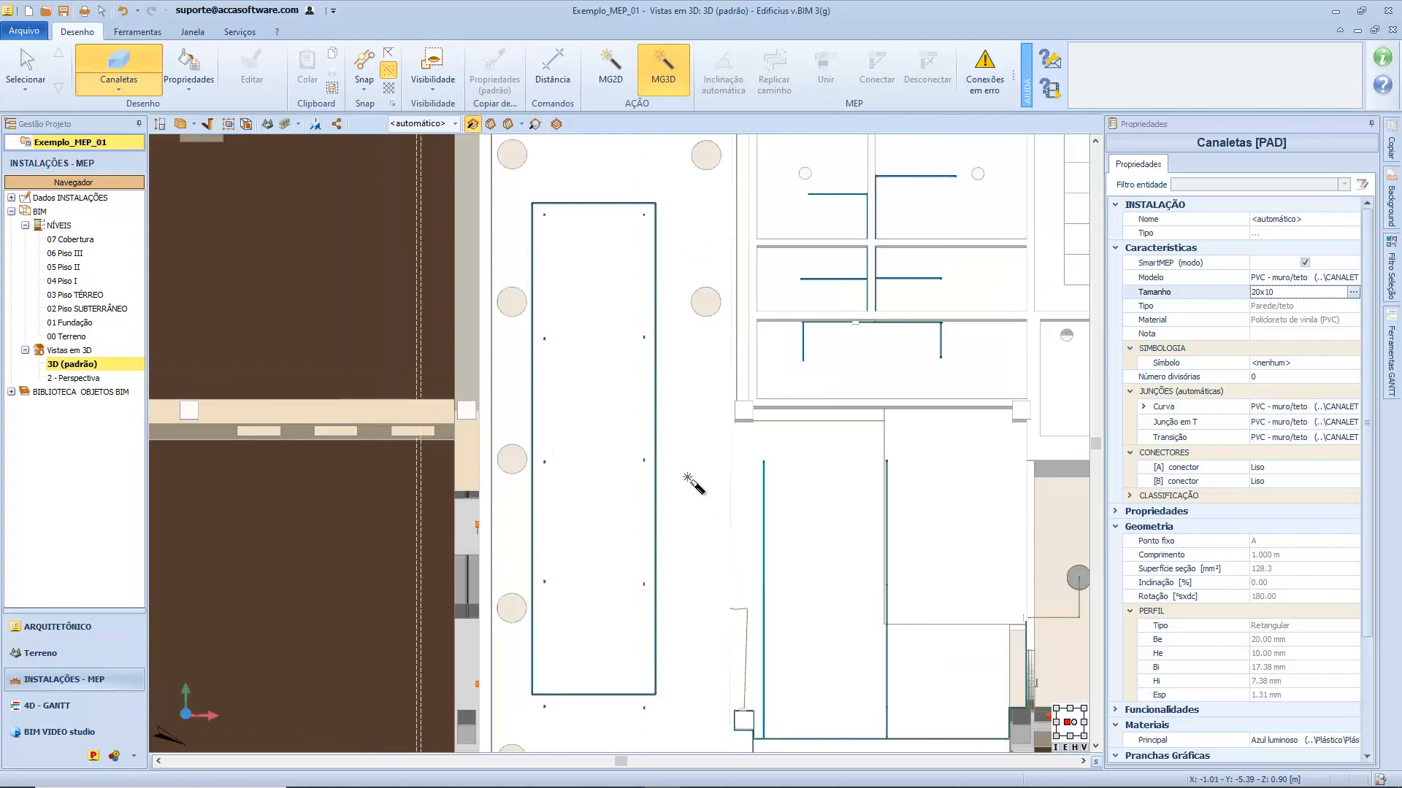
Step: Leave the grid generation and examine the Canaletas in the bar room from several 3D angles, selecting the run along the window wall
{"action": "key", "text": "Escape"}
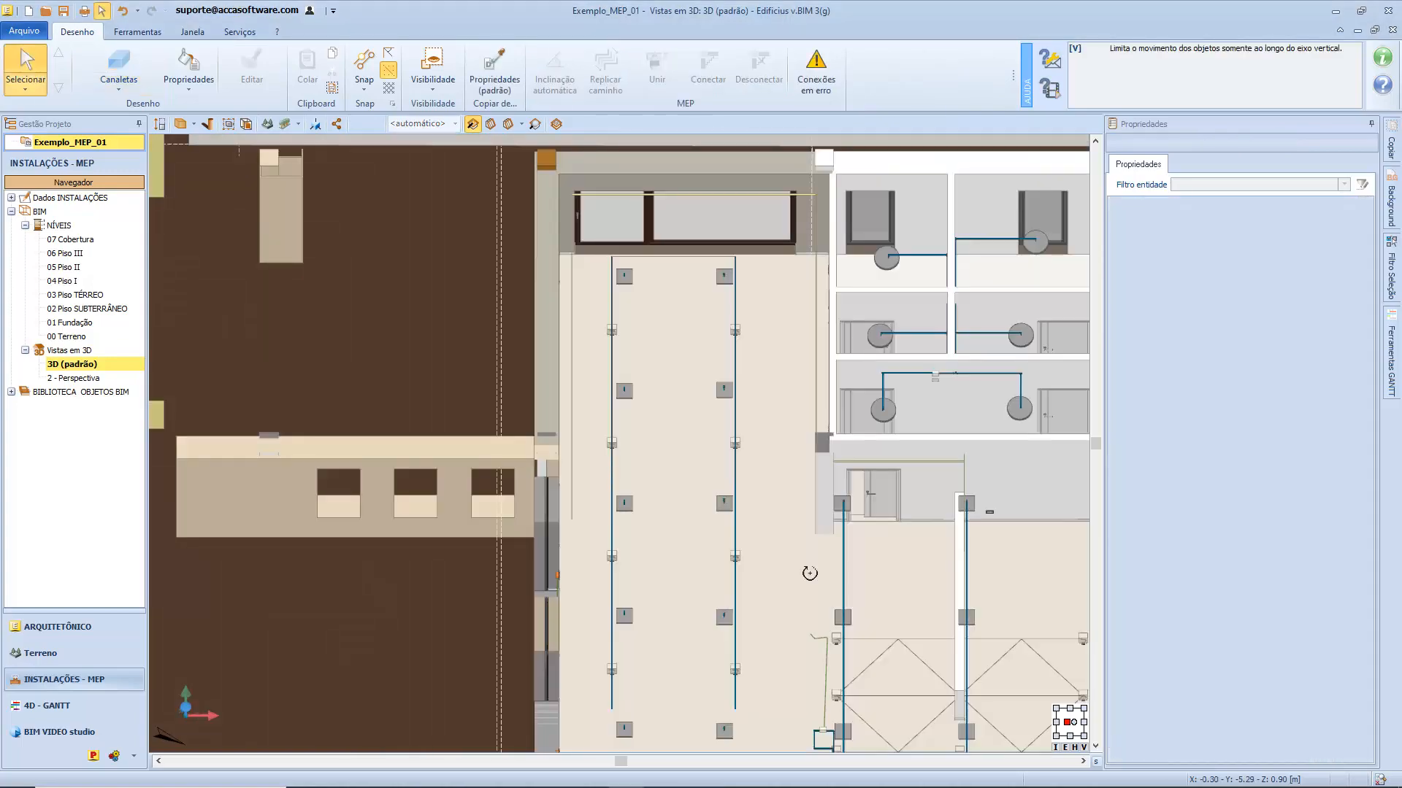
{"action": "middle_click_drag", "start_coordinate": [811, 573], "coordinate": [795, 548]}
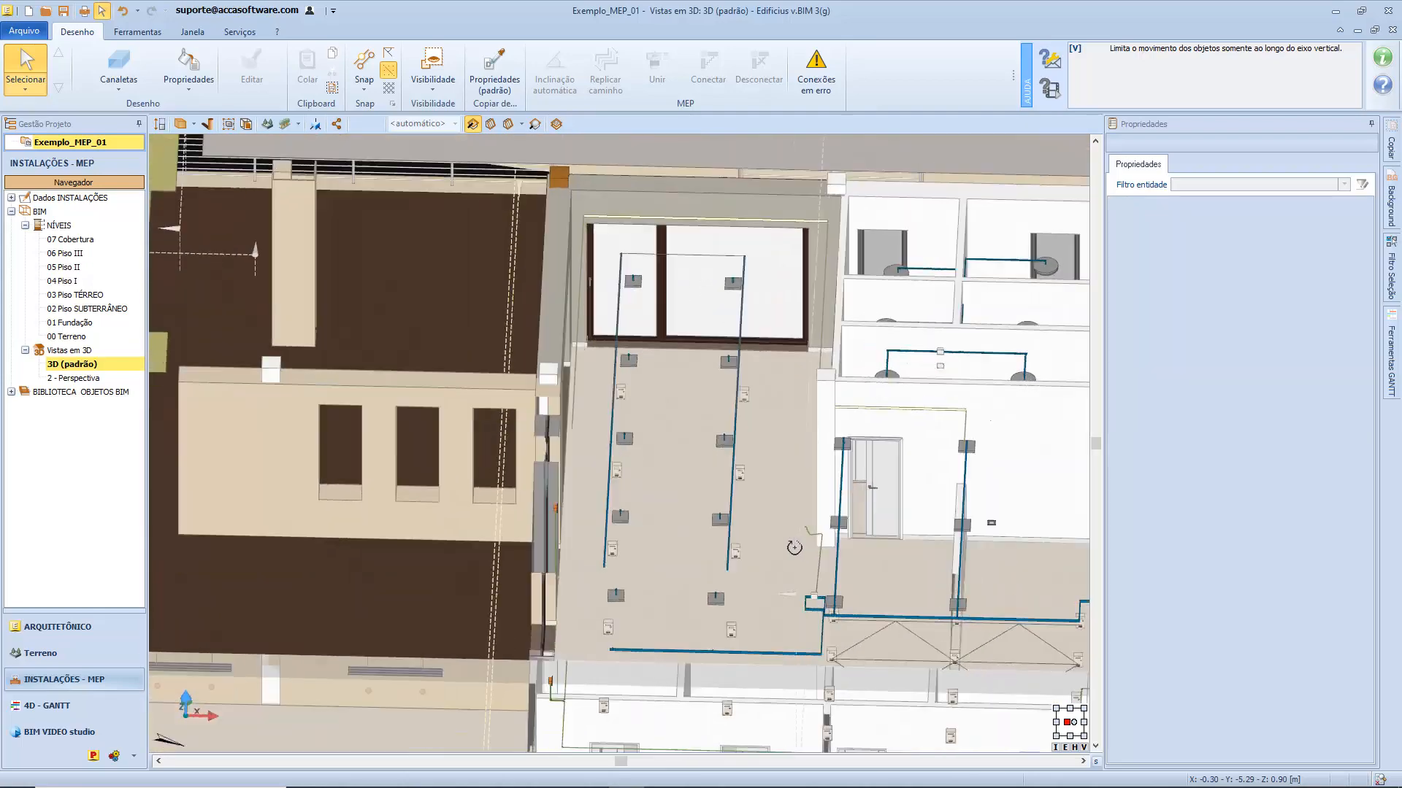
{"action": "left_click", "coordinate": [741, 221]}
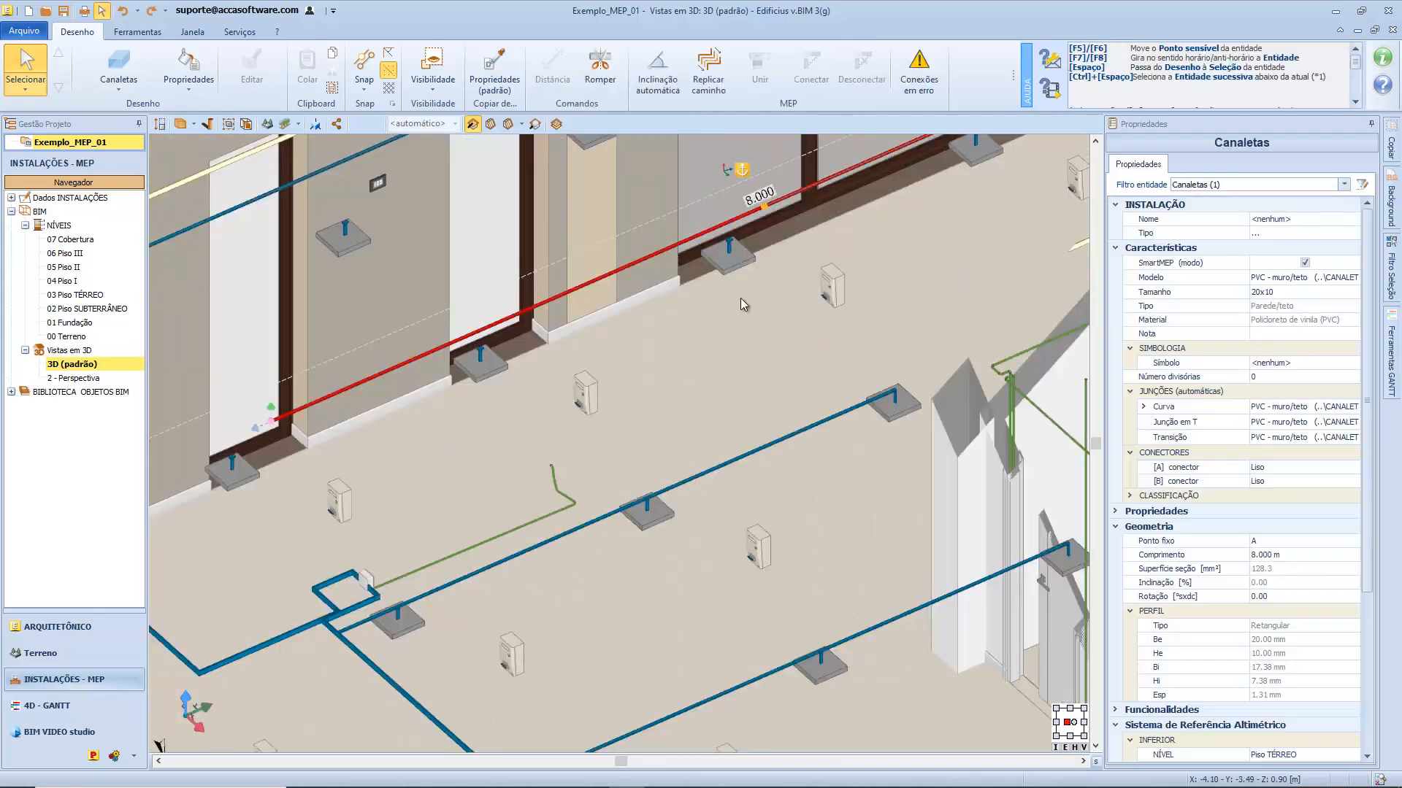
{"action": "middle_click_drag", "start_coordinate": [738, 315], "coordinate": [685, 454]}
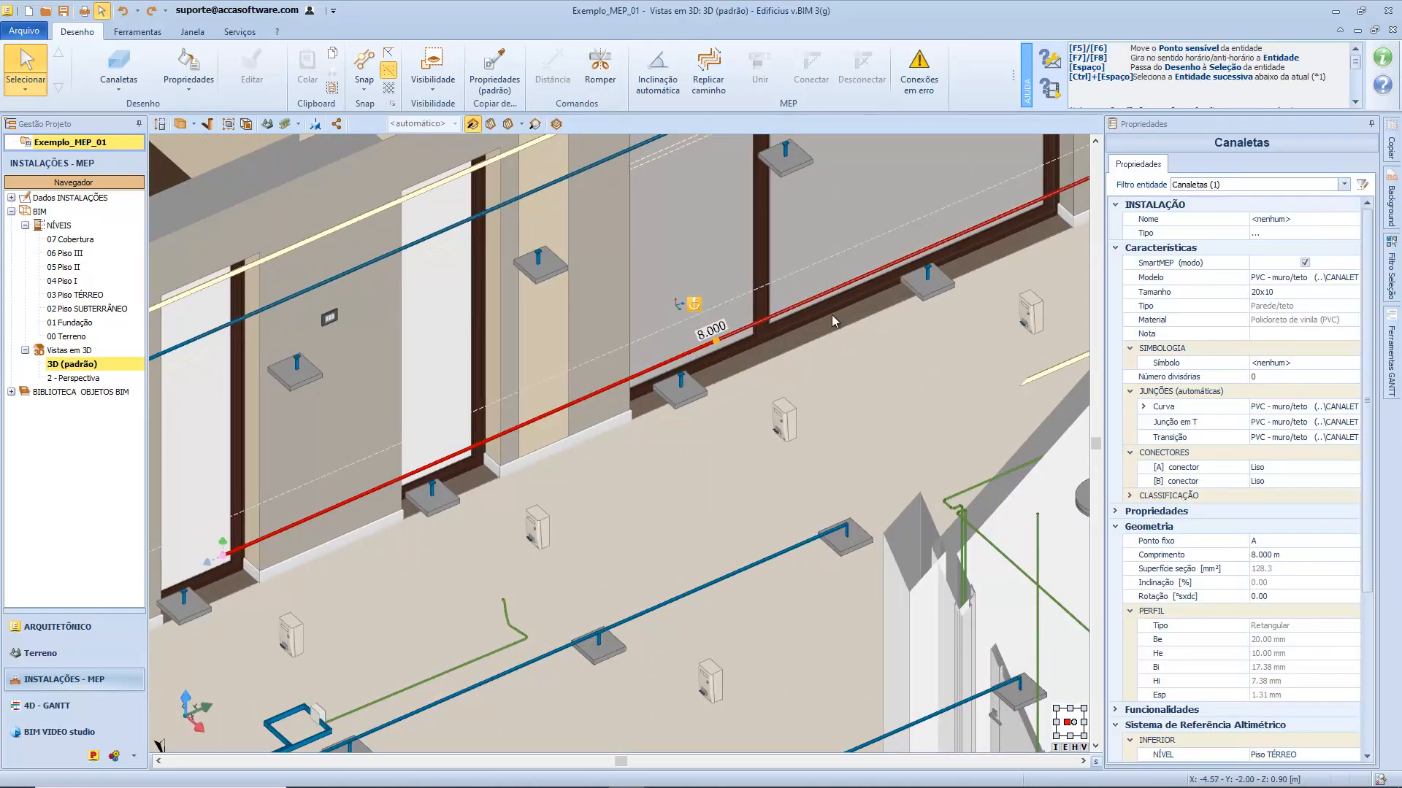
{"action": "middle_click_drag", "start_coordinate": [831, 314], "coordinate": [741, 456]}
{"action": "scroll", "coordinate": [742, 456], "scroll_direction": "down", "scroll_amount": 3}
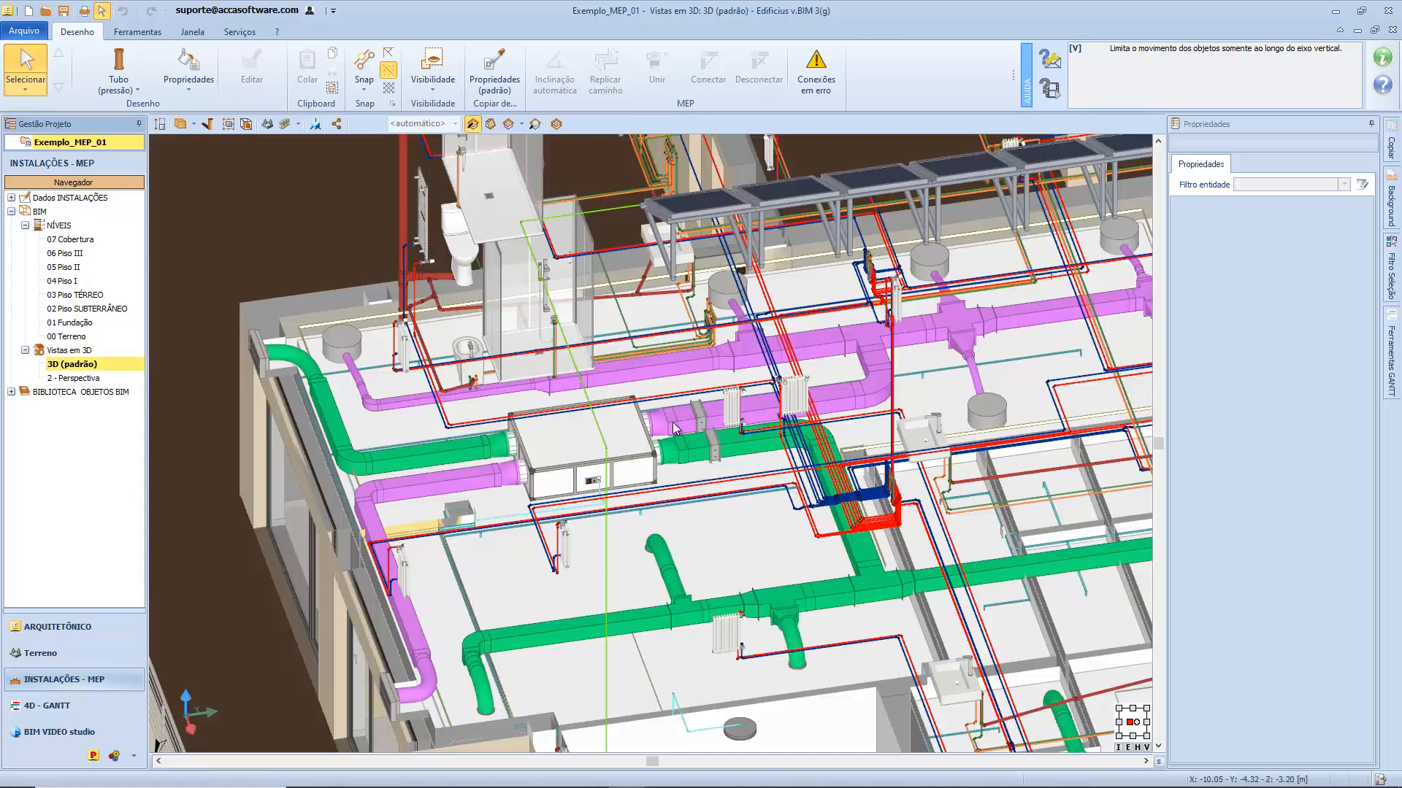
Step: Examine the supply and return ducts and the transition piece around the air handling unit by selecting them one after another
{"action": "left_click", "coordinate": [454, 449]}
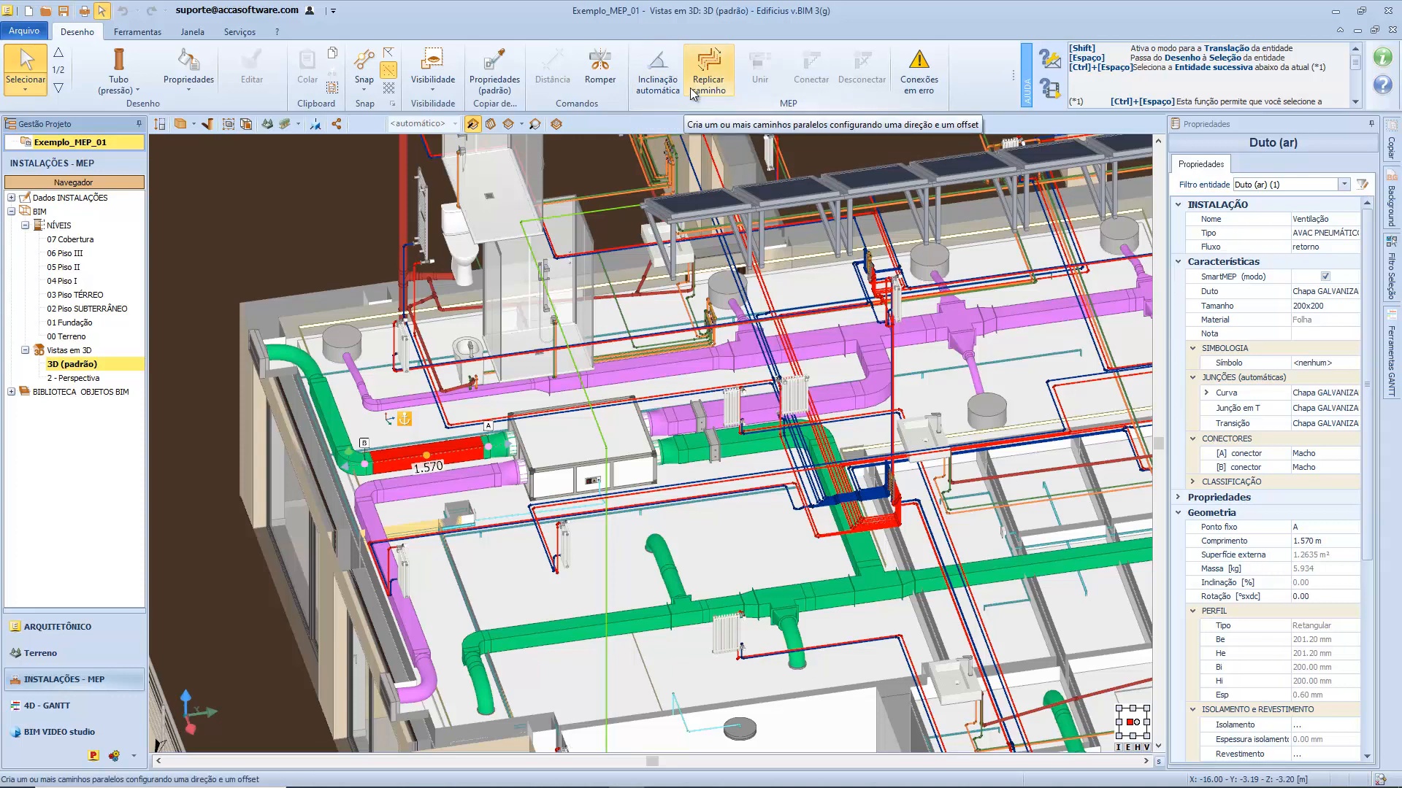
{"action": "left_click", "coordinate": [663, 362]}
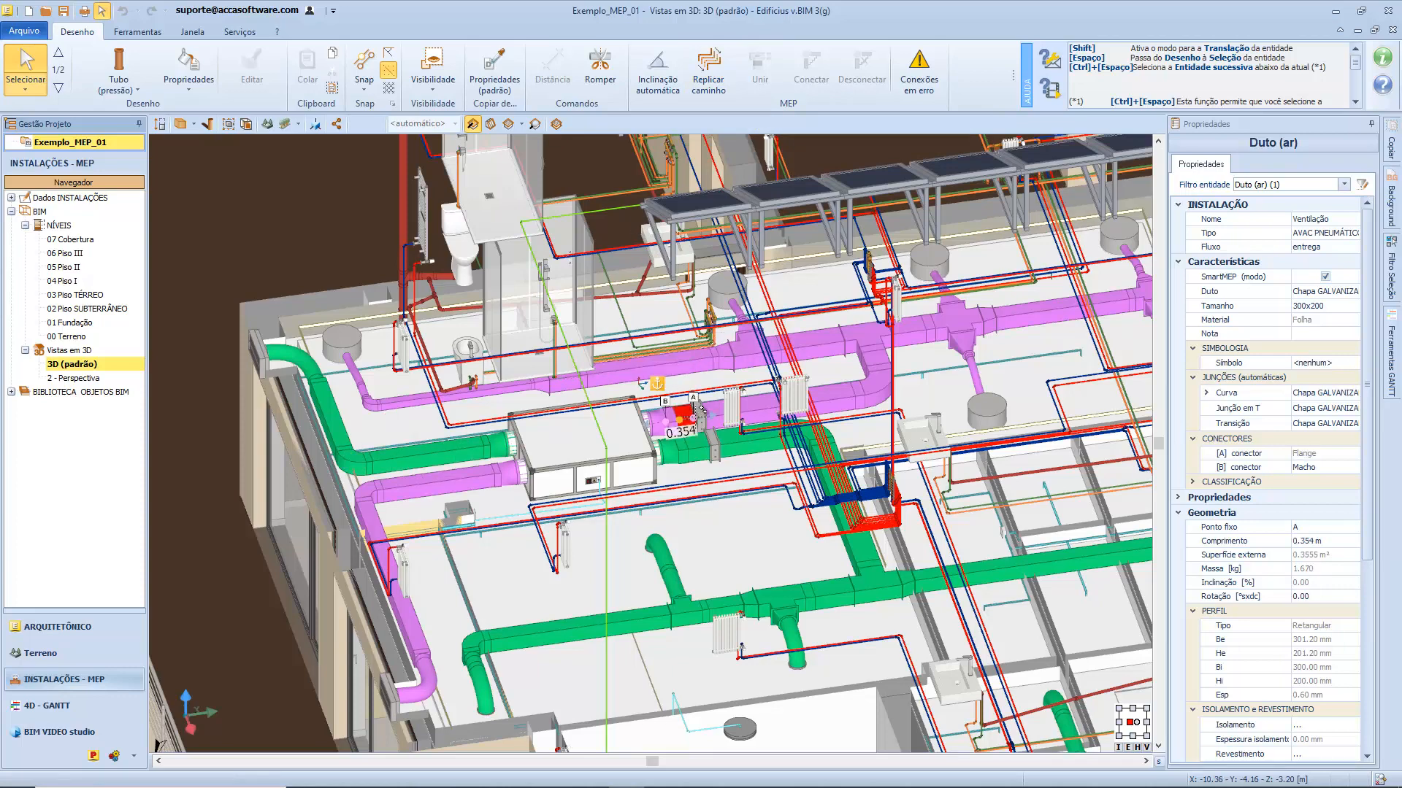
{"action": "left_click", "coordinate": [714, 423]}
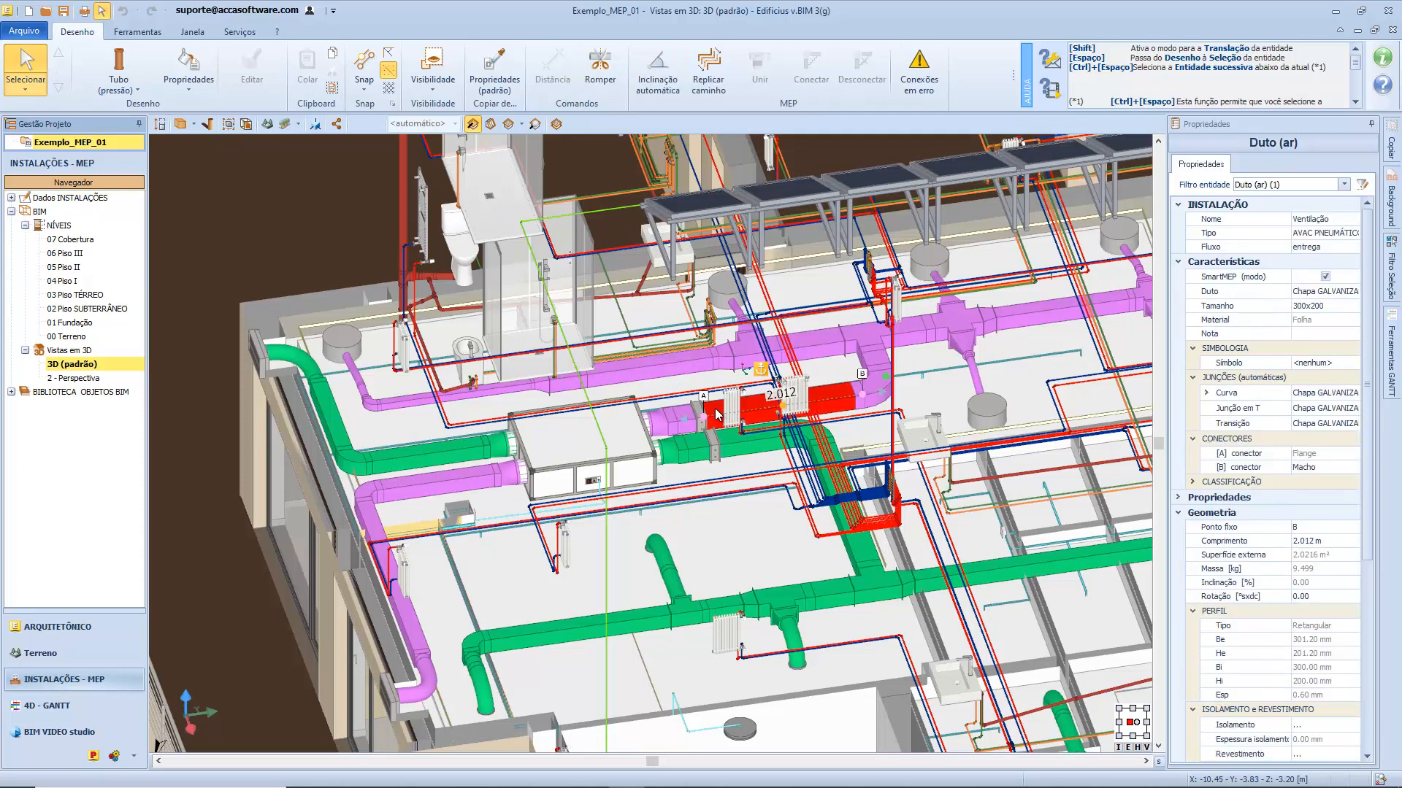
{"action": "left_click", "coordinate": [721, 445]}
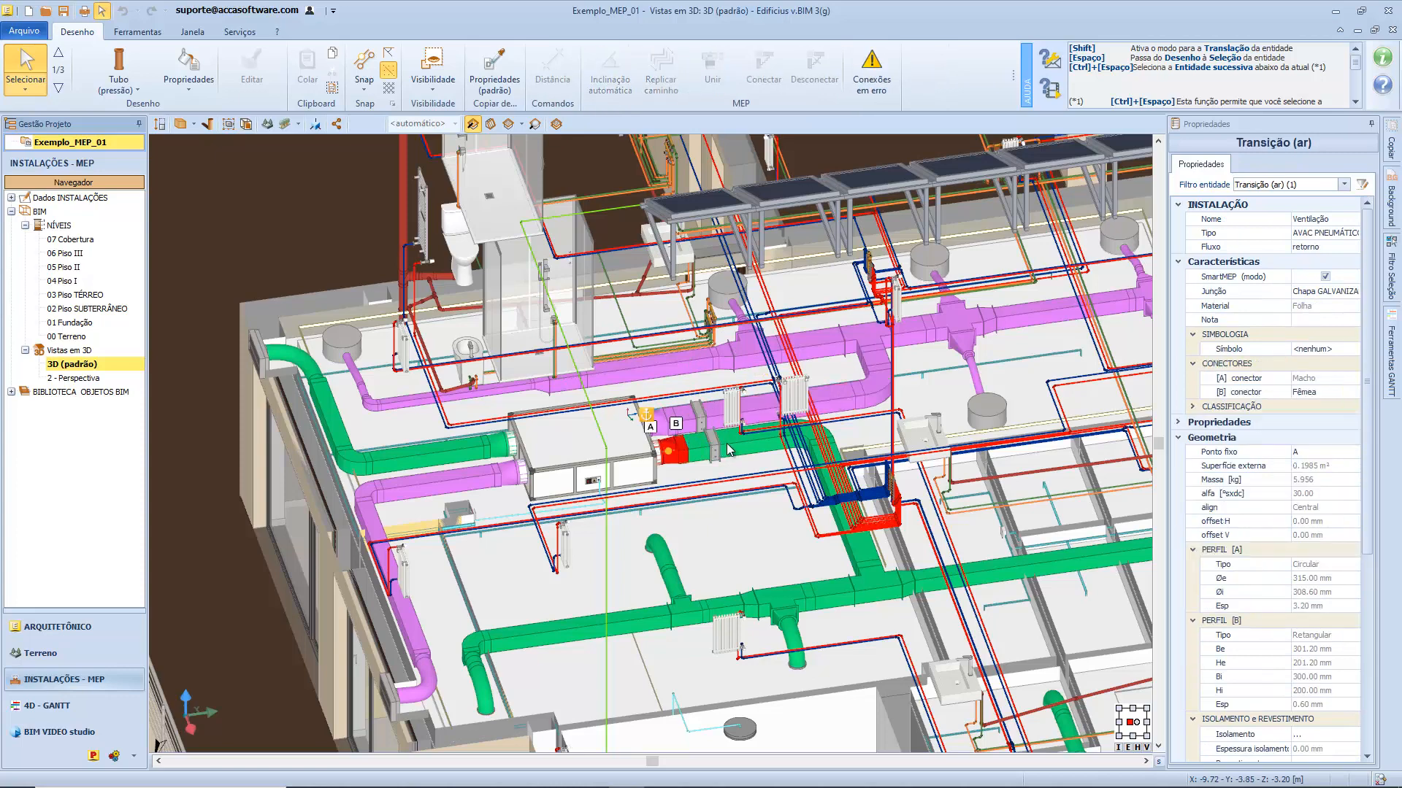
{"action": "left_click", "coordinate": [730, 448]}
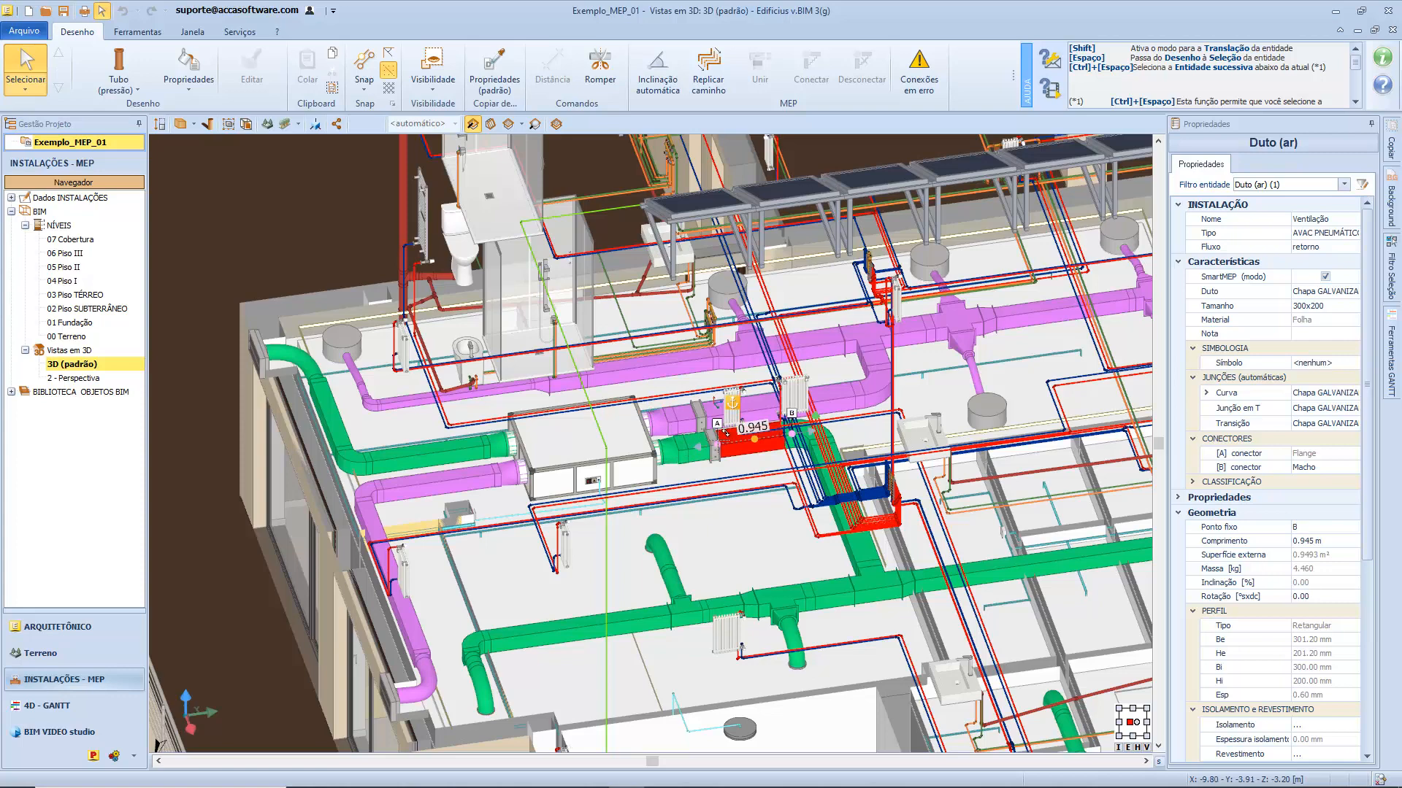
{"action": "left_click", "coordinate": [714, 449]}
{"action": "left_click", "coordinate": [470, 478]}
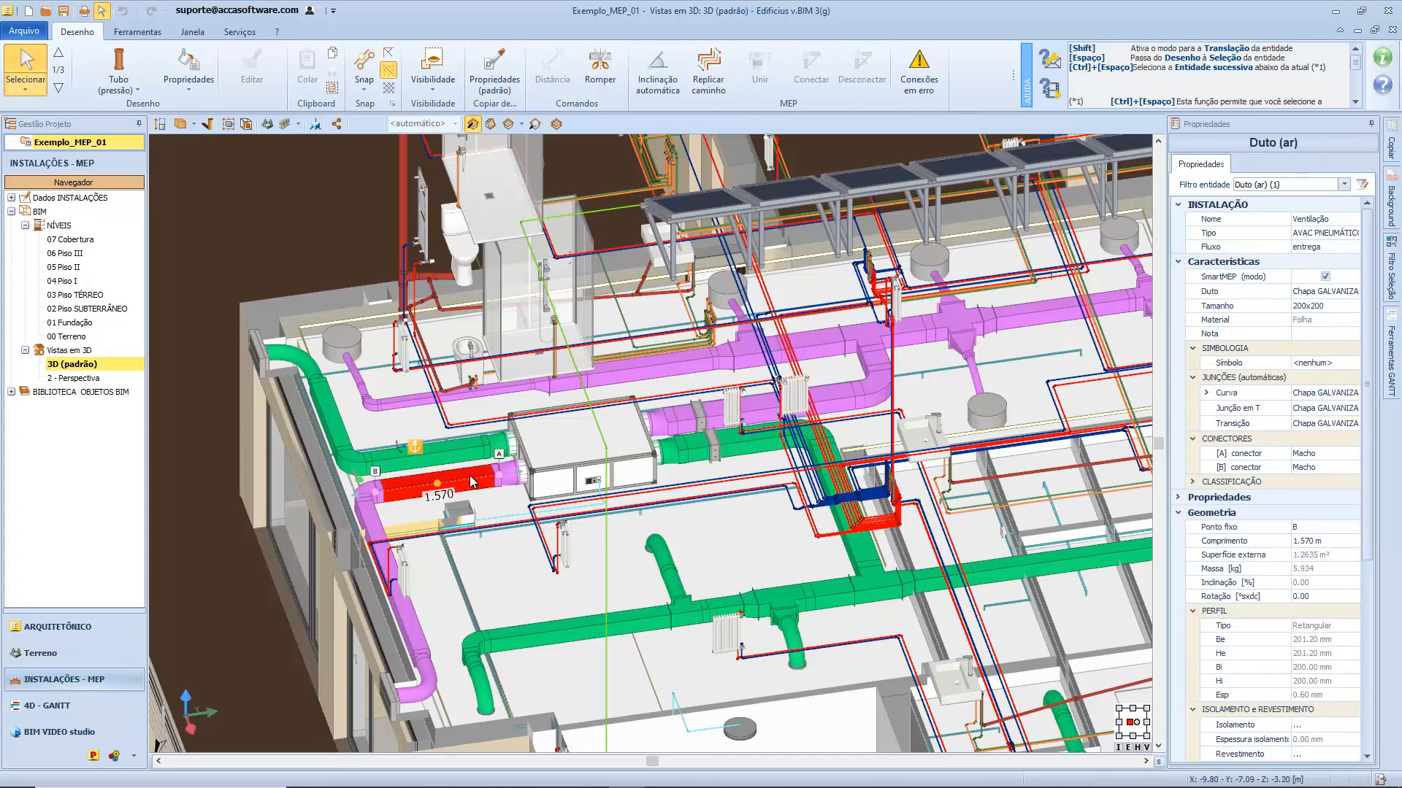
{"action": "left_click", "coordinate": [752, 451]}
{"action": "left_click", "coordinate": [694, 361]}
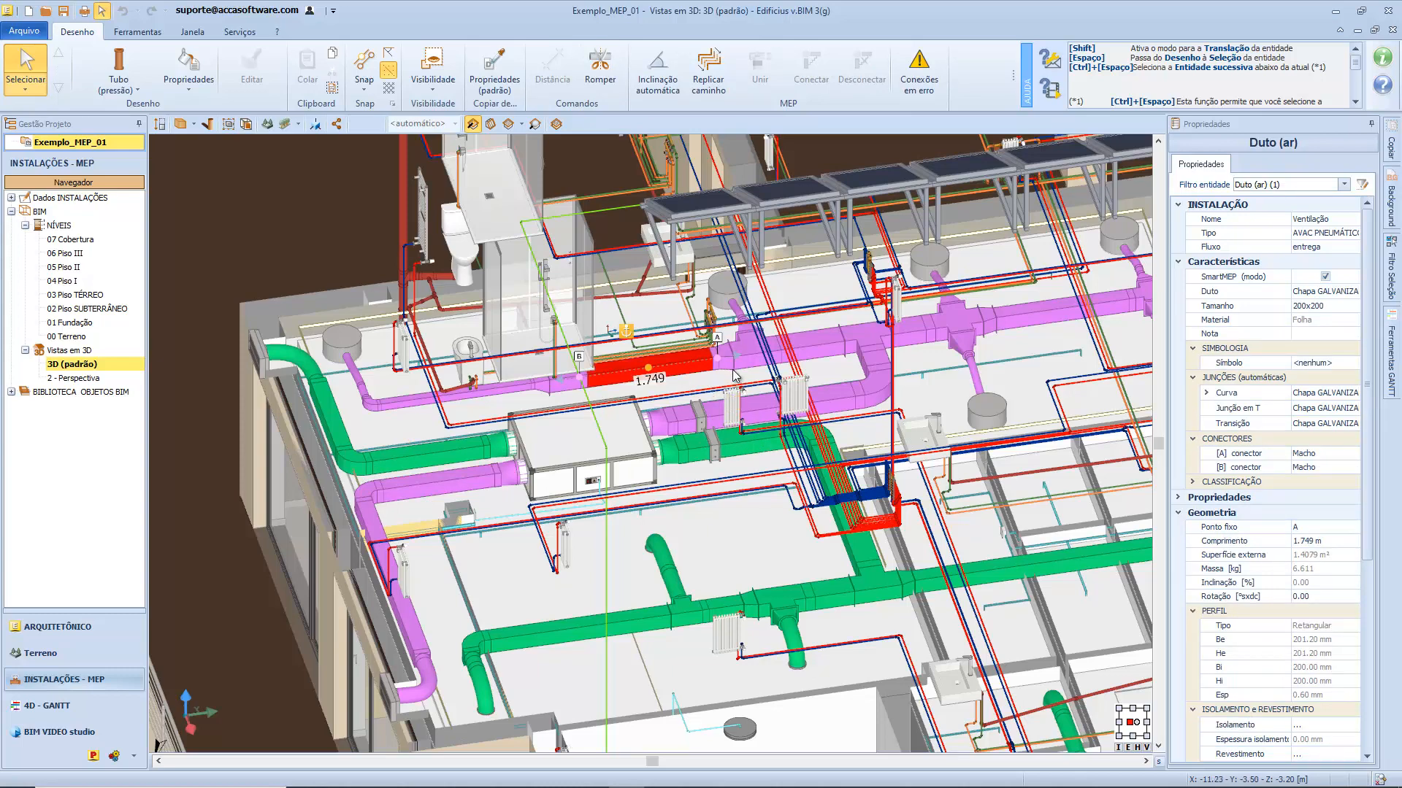
{"action": "scroll", "coordinate": [871, 387], "scroll_direction": "up", "scroll_amount": 5}
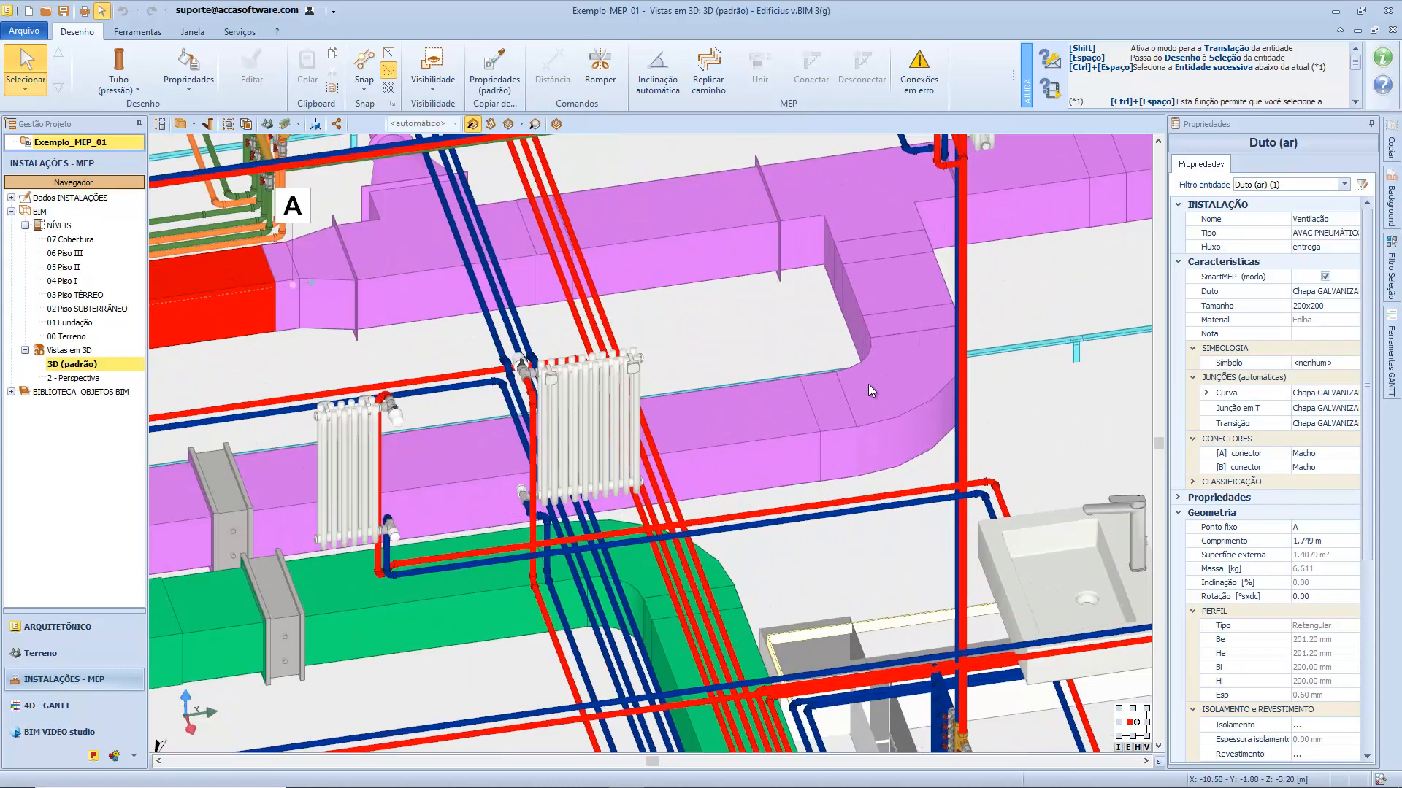
{"action": "left_click", "coordinate": [882, 392]}
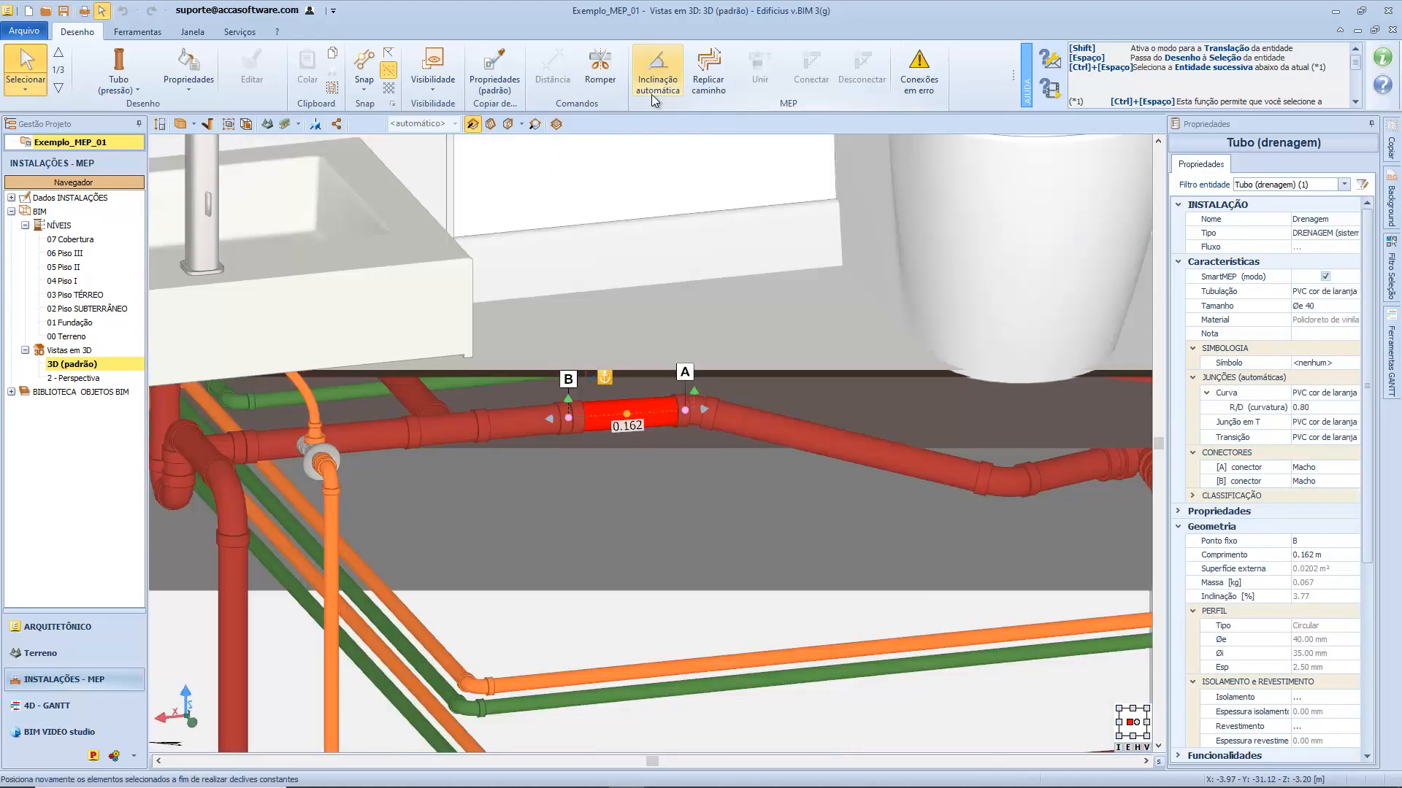
Step: Apply the Automática option of Inclinação automática to the short drainage pipe between the washbasin and the toilet
{"action": "left_click", "coordinate": [654, 97]}
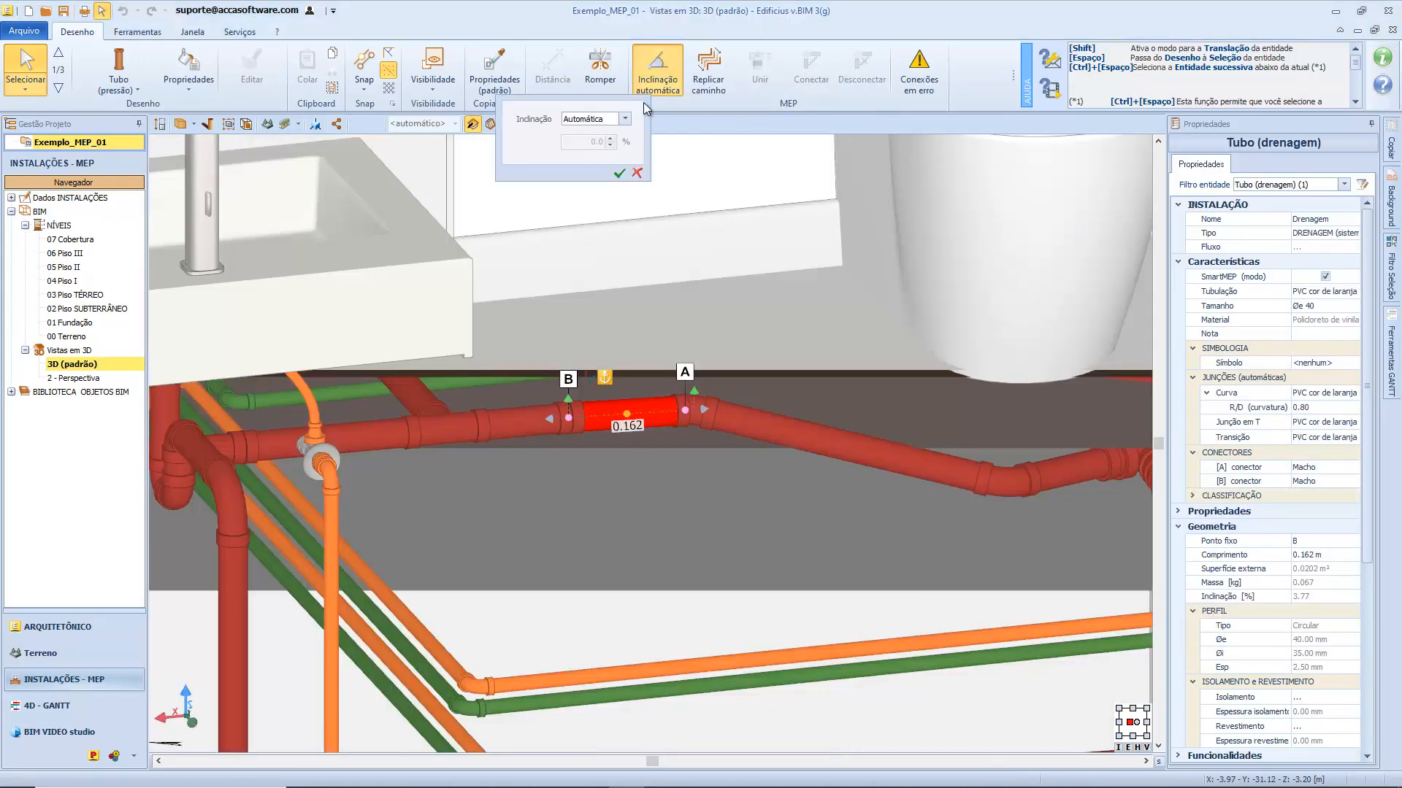
{"action": "left_click", "coordinate": [625, 119]}
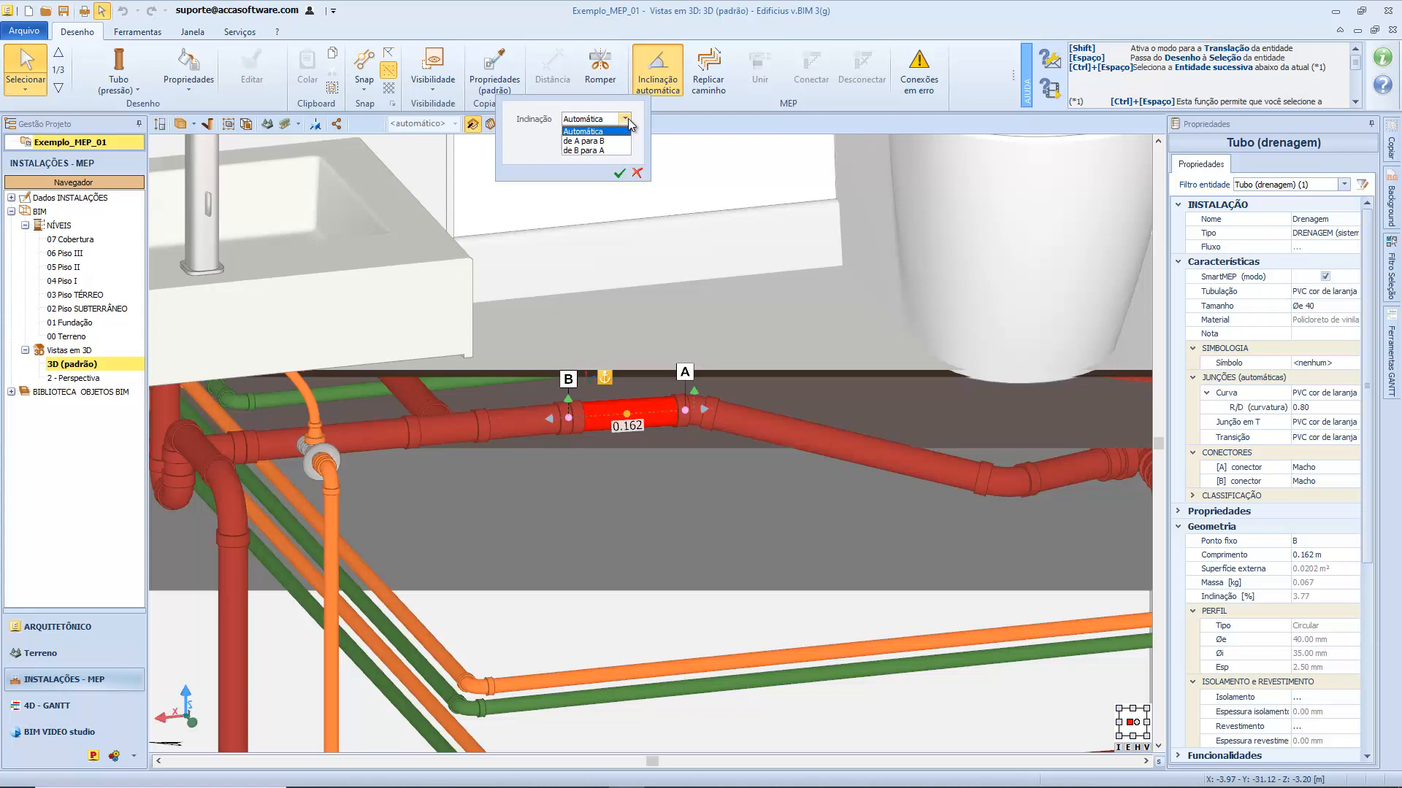
{"action": "left_click", "coordinate": [625, 118]}
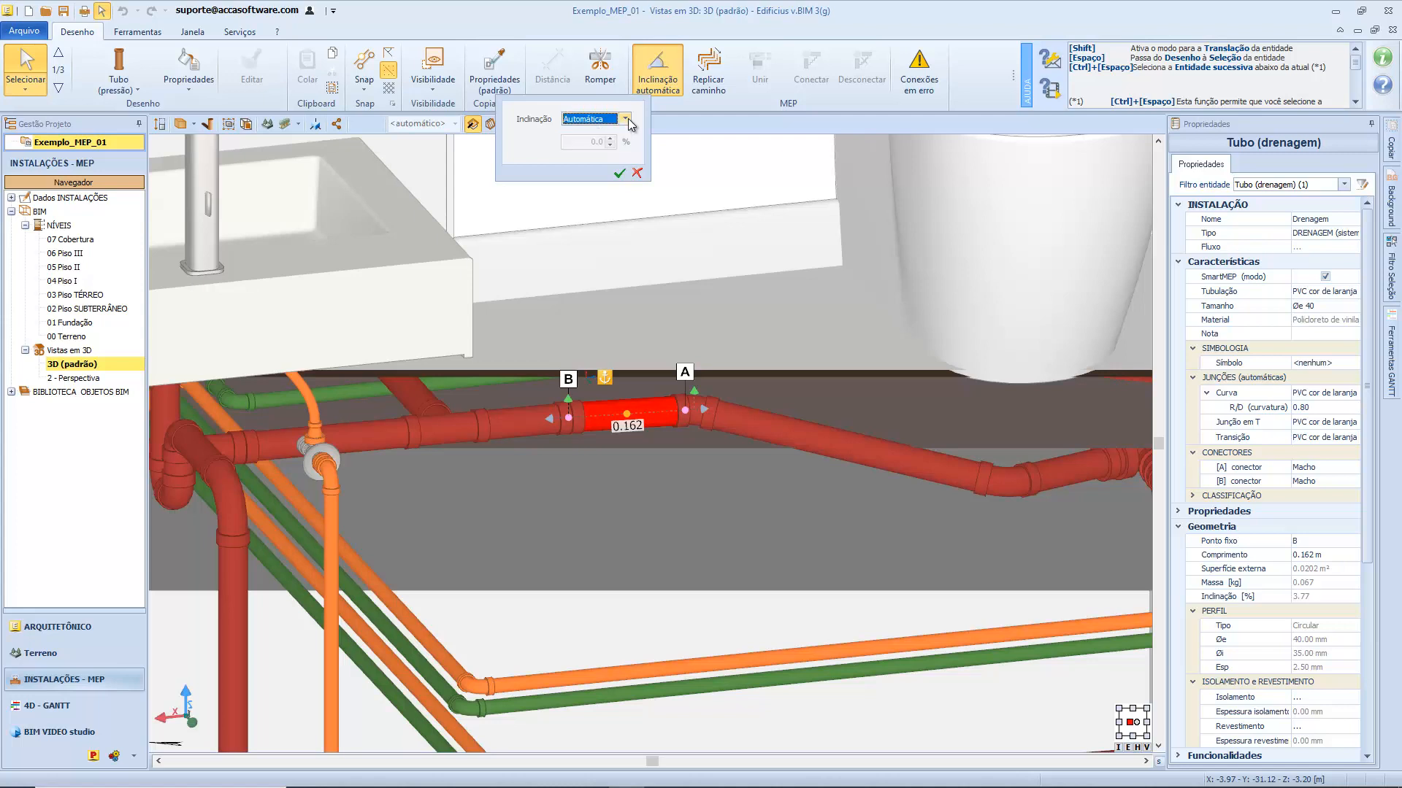
{"action": "left_click", "coordinate": [626, 119]}
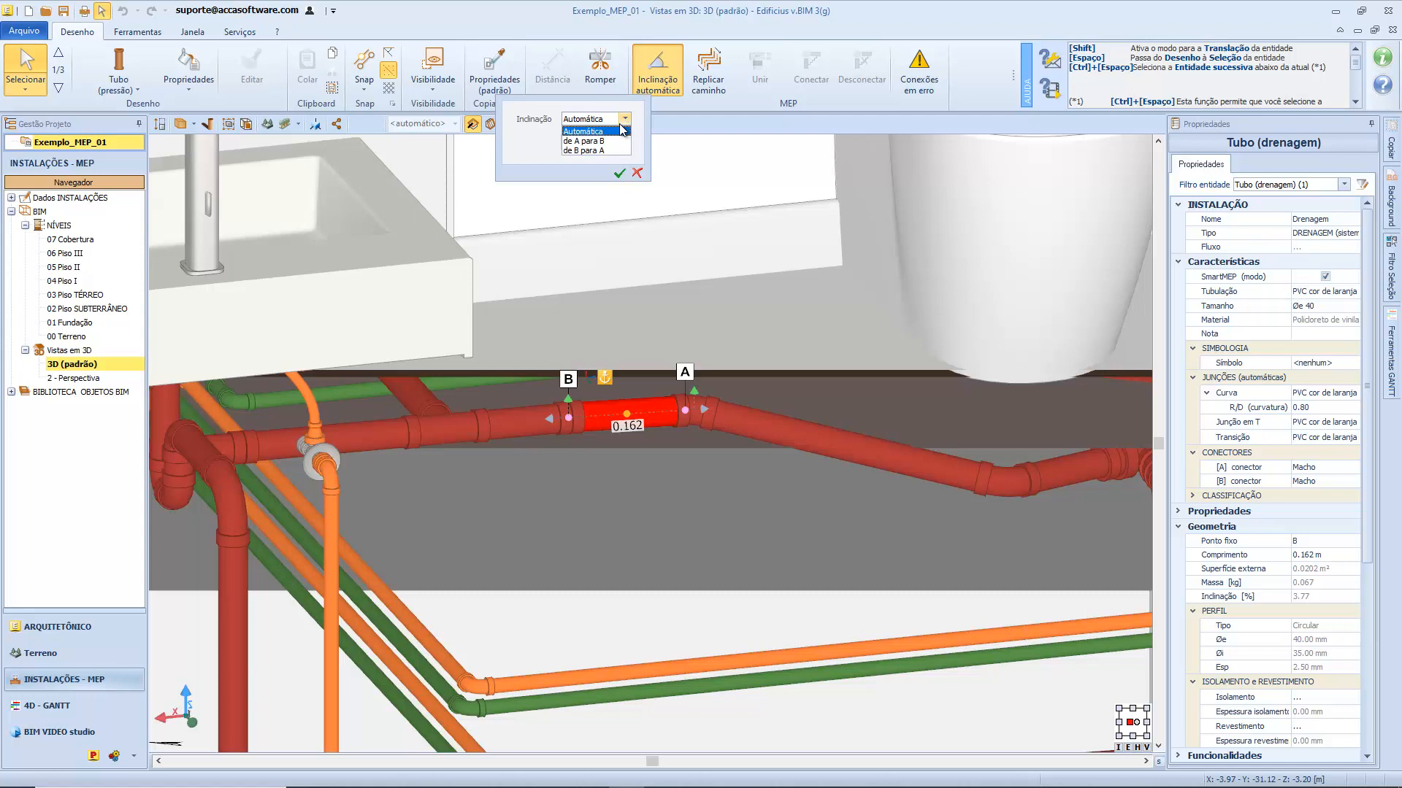
{"action": "left_click", "coordinate": [620, 132]}
{"action": "left_click", "coordinate": [619, 173]}
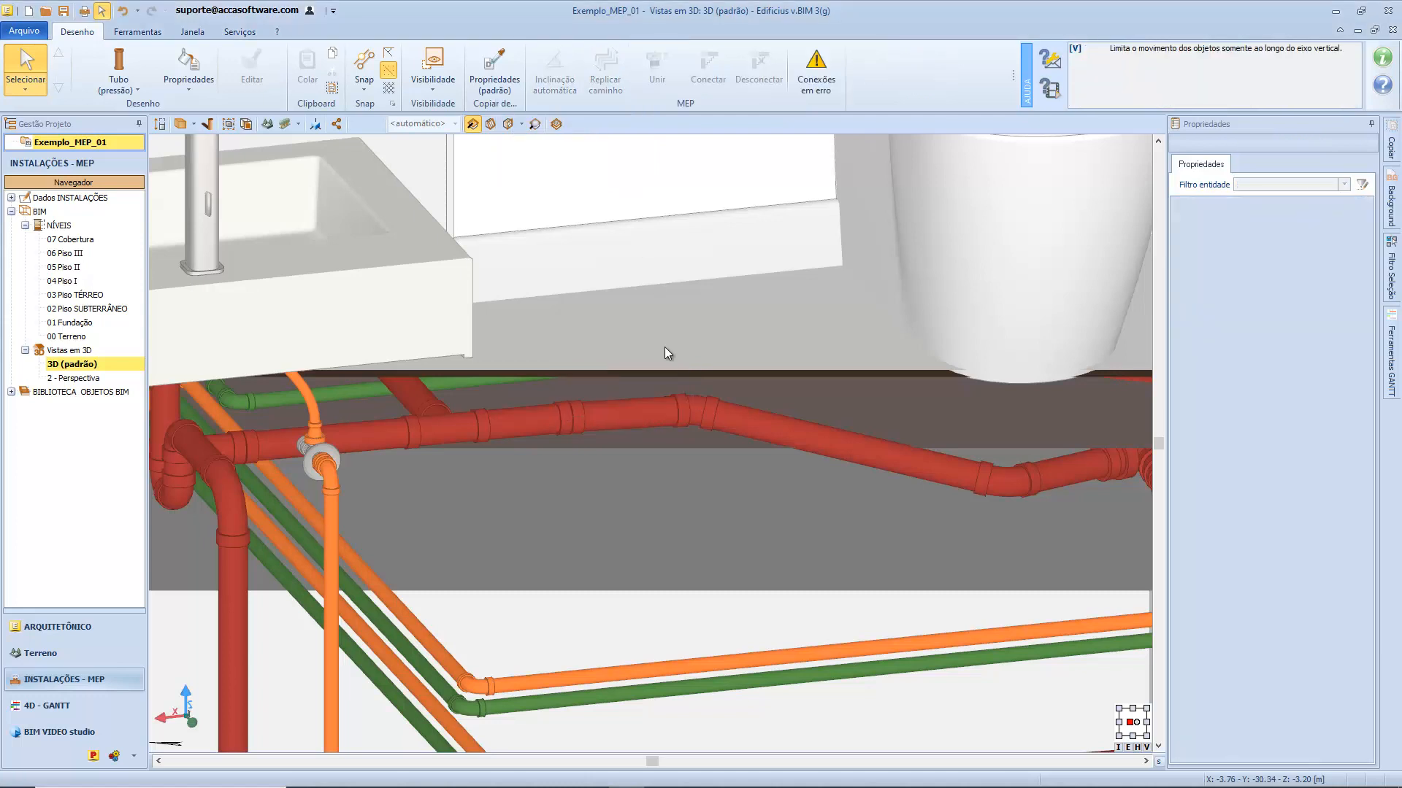
Step: Reopen Inclinação automática for the short drainage pipe and try the direction de A para B with a 10 % slope
{"action": "left_click", "coordinate": [646, 405]}
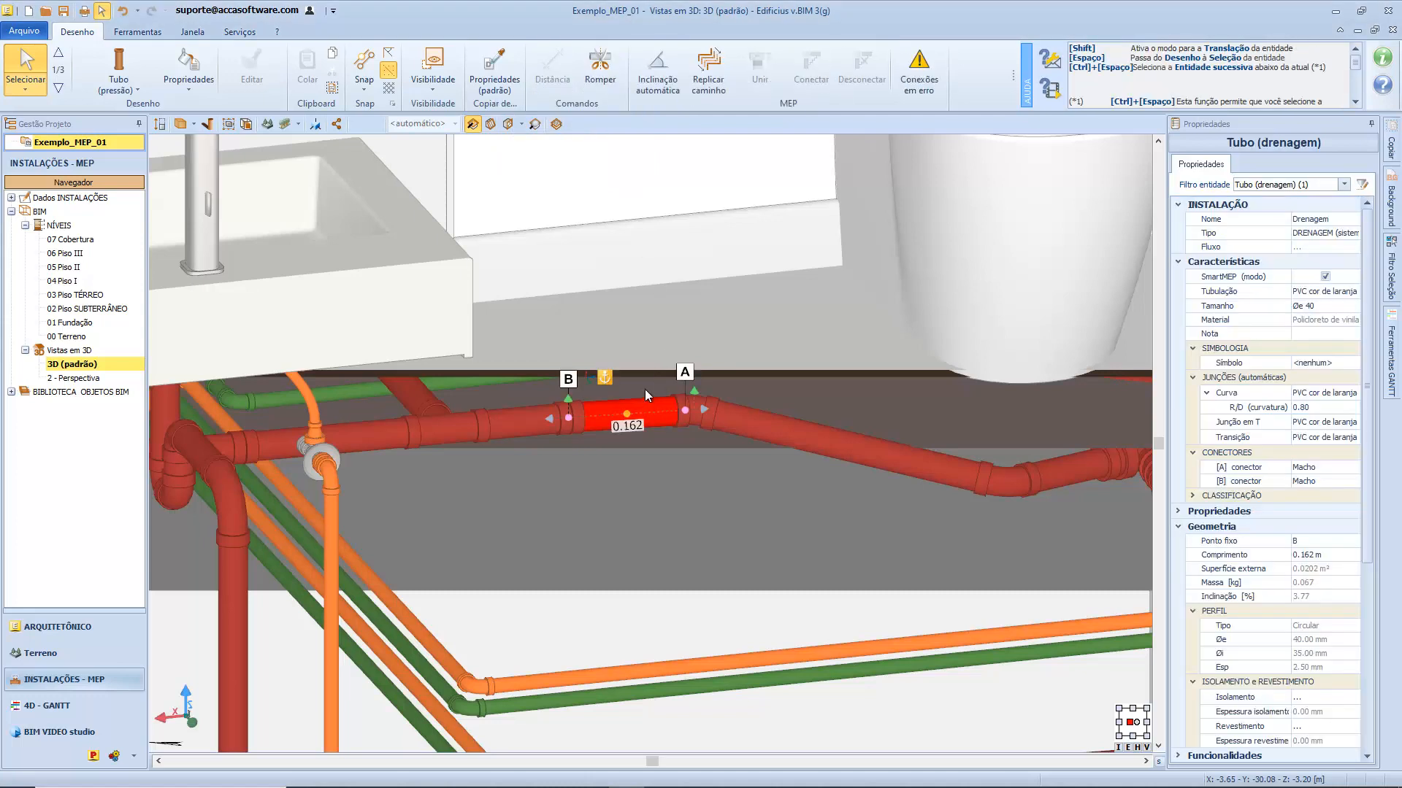
{"action": "left_click", "coordinate": [665, 82]}
{"action": "left_click", "coordinate": [648, 111]}
{"action": "left_click", "coordinate": [627, 134]}
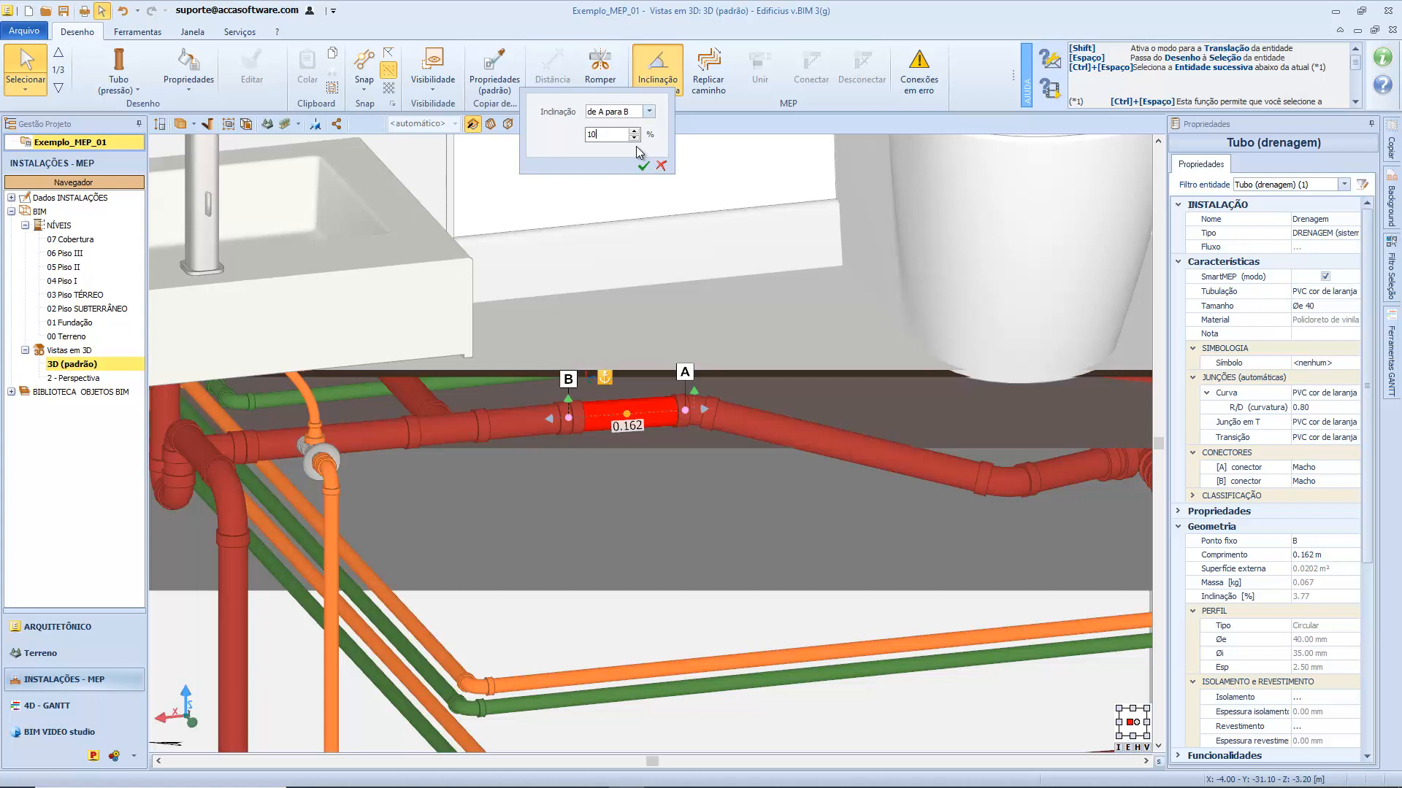
{"action": "left_click", "coordinate": [634, 131]}
Step: Try a negative de A para B slope on the short drainage pipe, entering -25 %, and undo the applied slope
{"action": "left_click_drag", "start_coordinate": [622, 135], "coordinate": [488, 131]}
{"action": "type", "text": "2."}
{"action": "left_click", "coordinate": [635, 138]}
{"action": "left_click", "coordinate": [635, 138]}
{"action": "left_click_drag", "start_coordinate": [626, 139], "coordinate": [537, 120]}
{"action": "type", "text": "-25"}
{"action": "left_click", "coordinate": [635, 131]}
{"action": "left_click", "coordinate": [642, 166]}
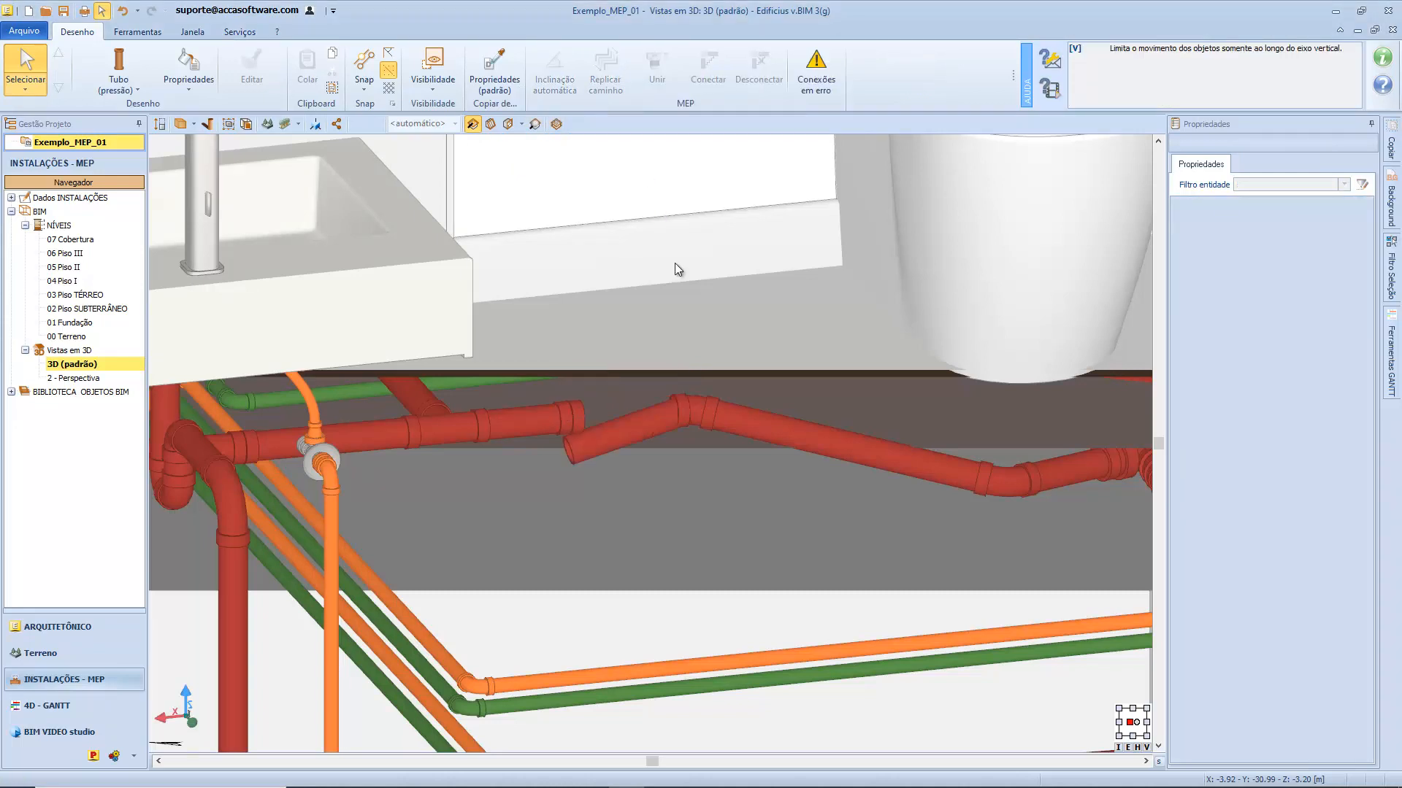
{"action": "key", "text": "ctrl+z"}
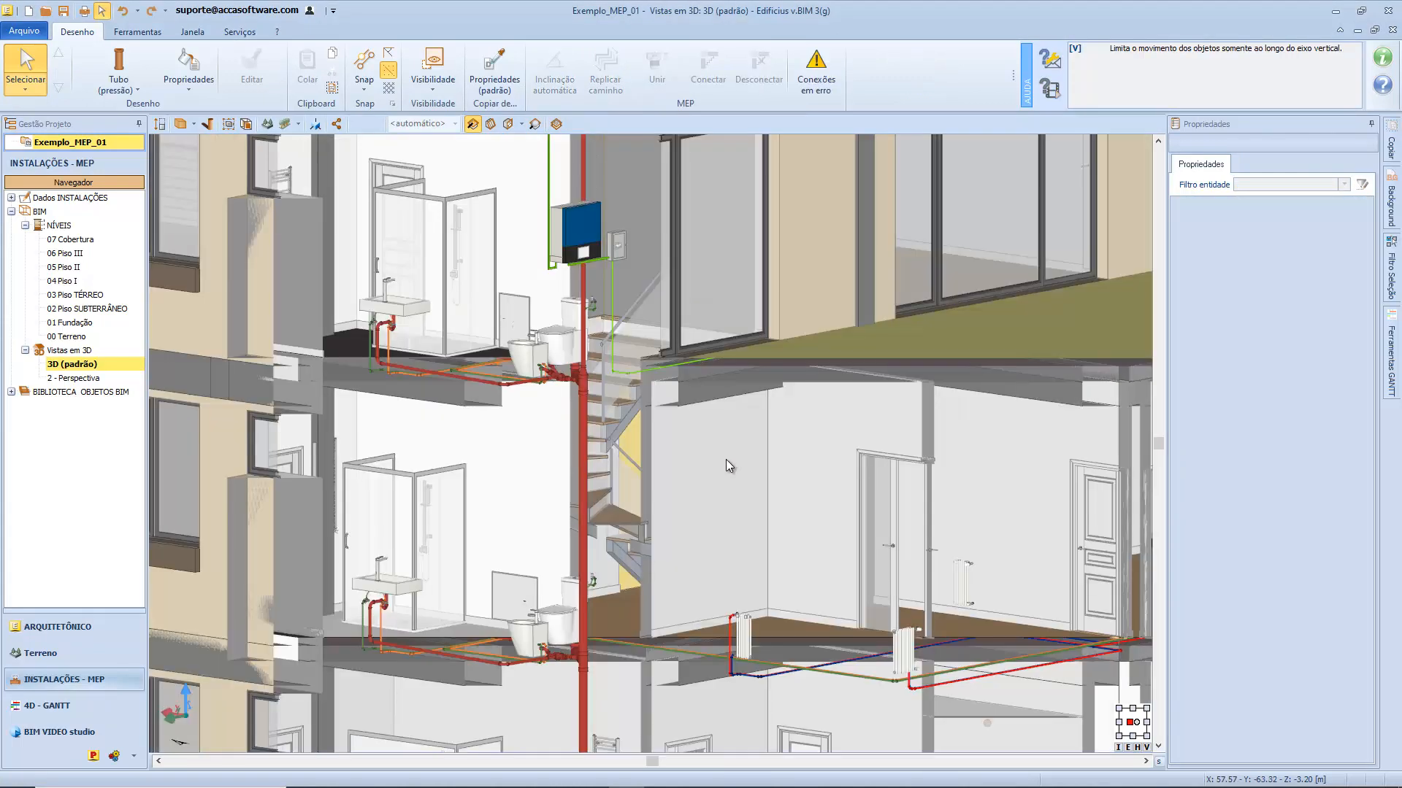
Step: Inspect the vertical drainage stack beside the stairs and the horizontal red supply pipe at the manifold's uppermost valve
{"action": "scroll", "coordinate": [627, 545], "scroll_direction": "up", "scroll_amount": 5}
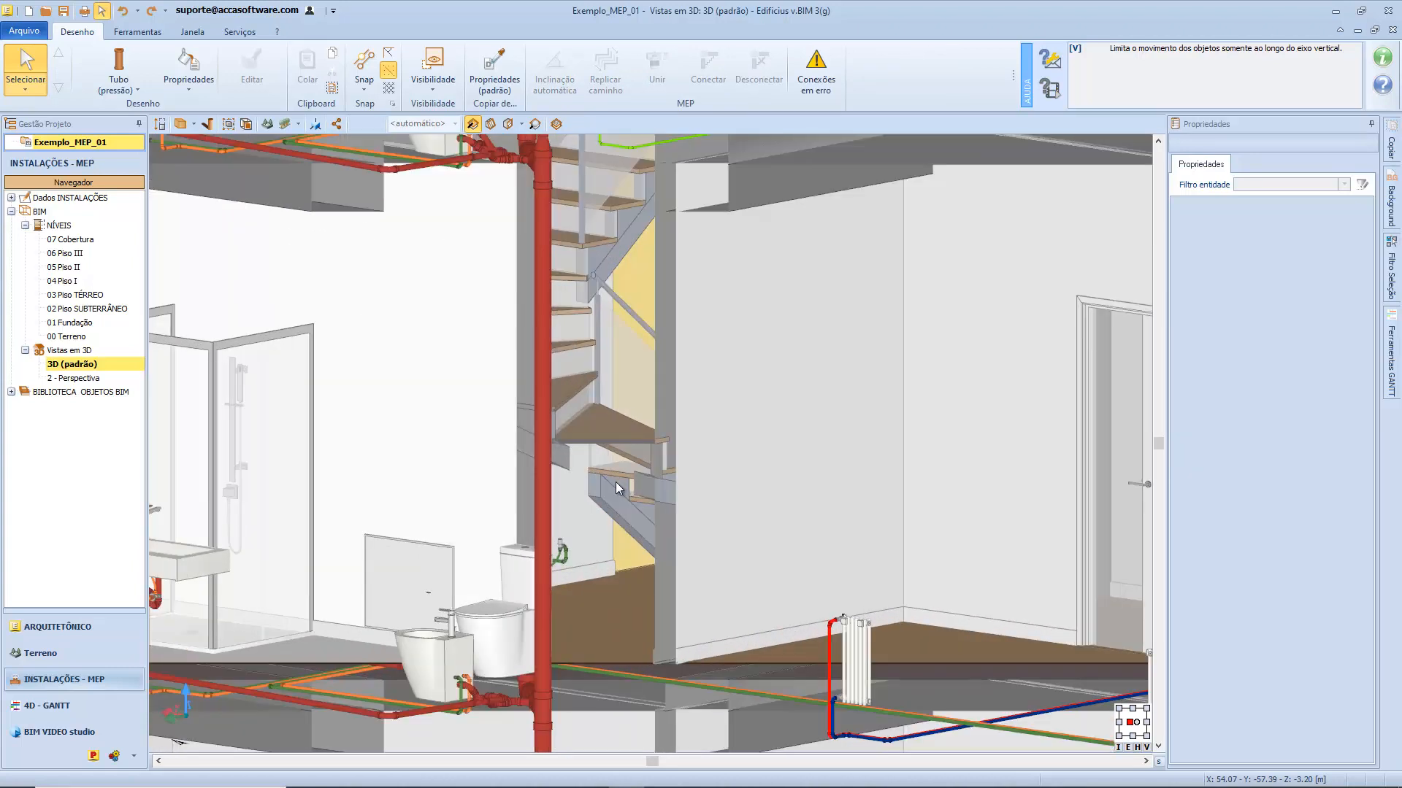
{"action": "left_click", "coordinate": [544, 479]}
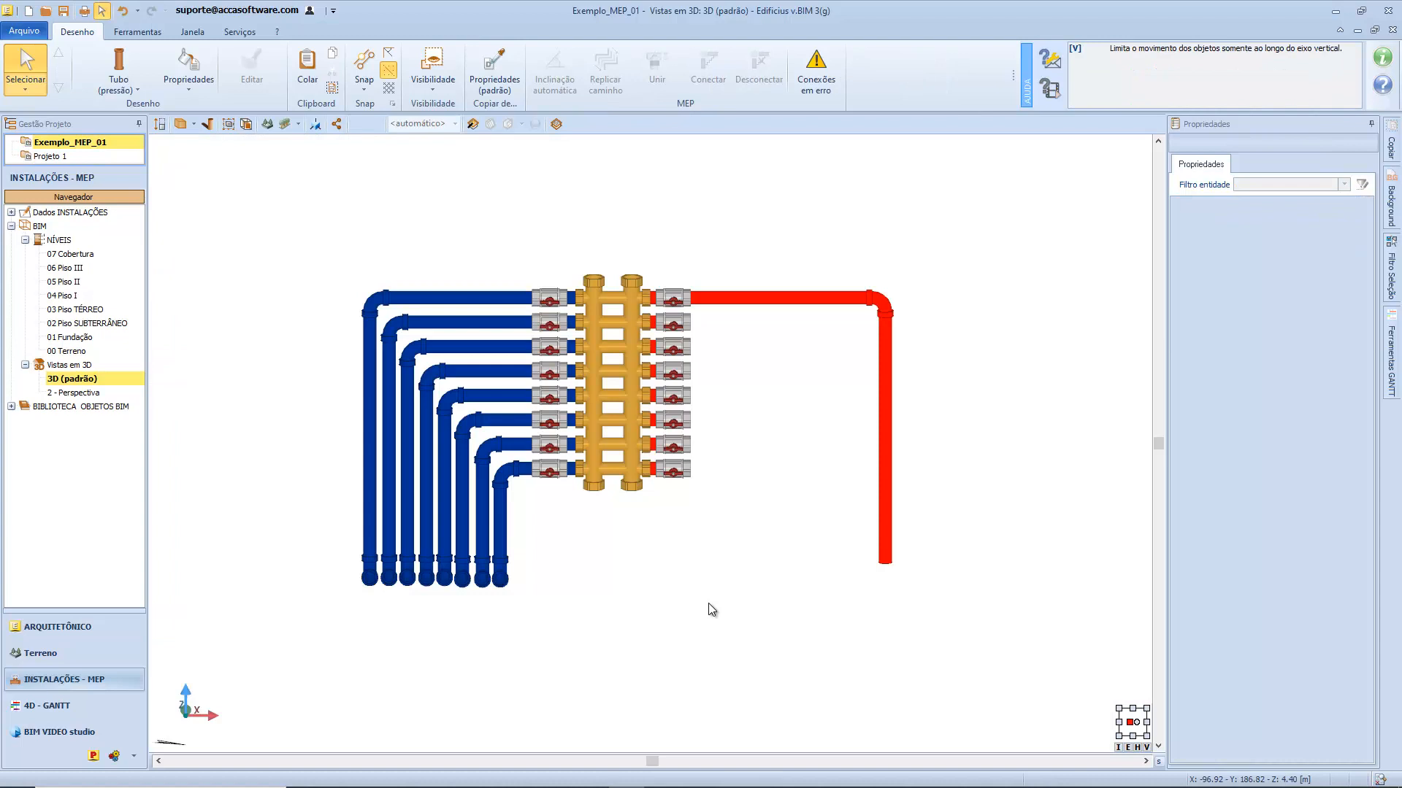
{"action": "left_click", "coordinate": [763, 305]}
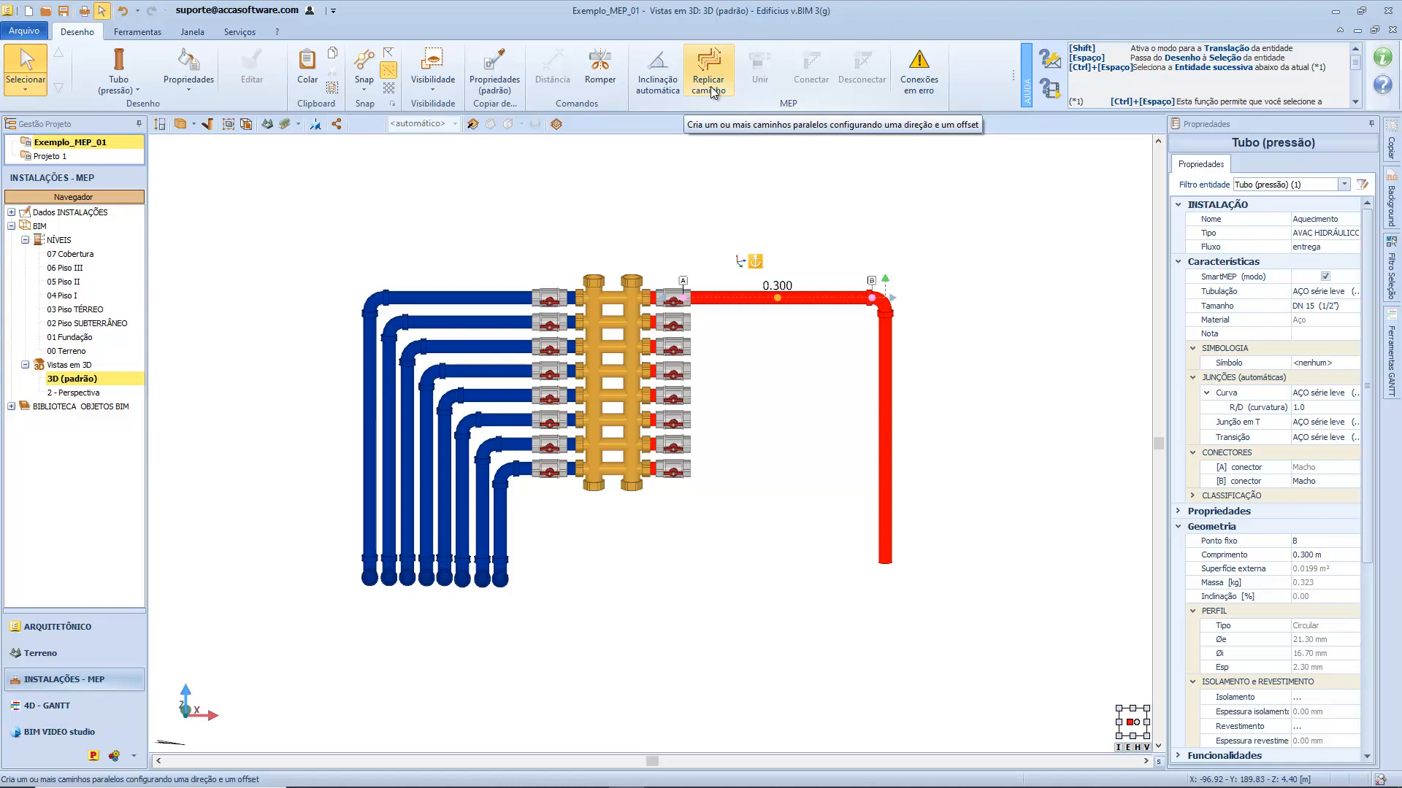
{"action": "left_click", "coordinate": [753, 225]}
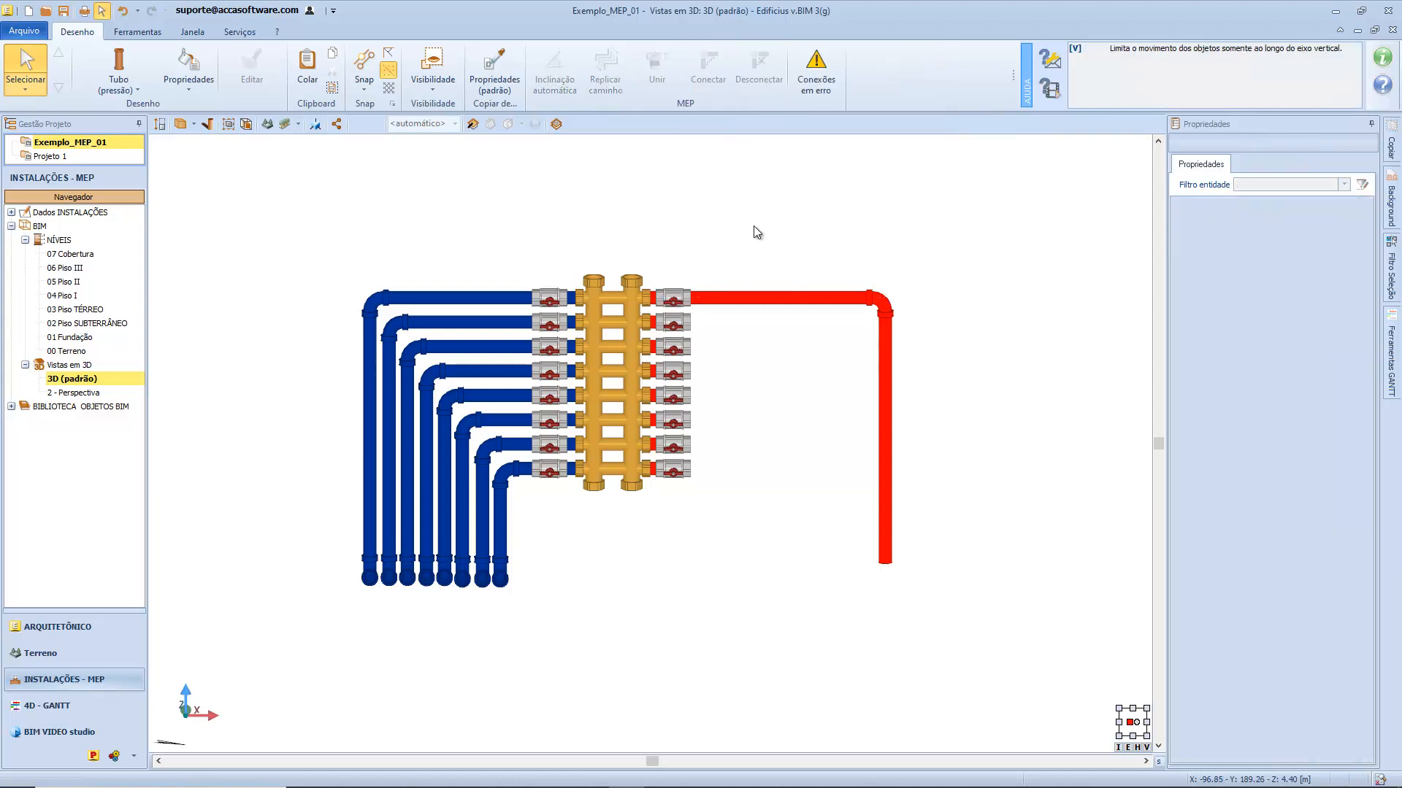
Step: Try to copy the complete red supply pipe path and paste it at the manifold's second outlet
{"action": "left_click_drag", "start_coordinate": [727, 236], "coordinate": [968, 606]}
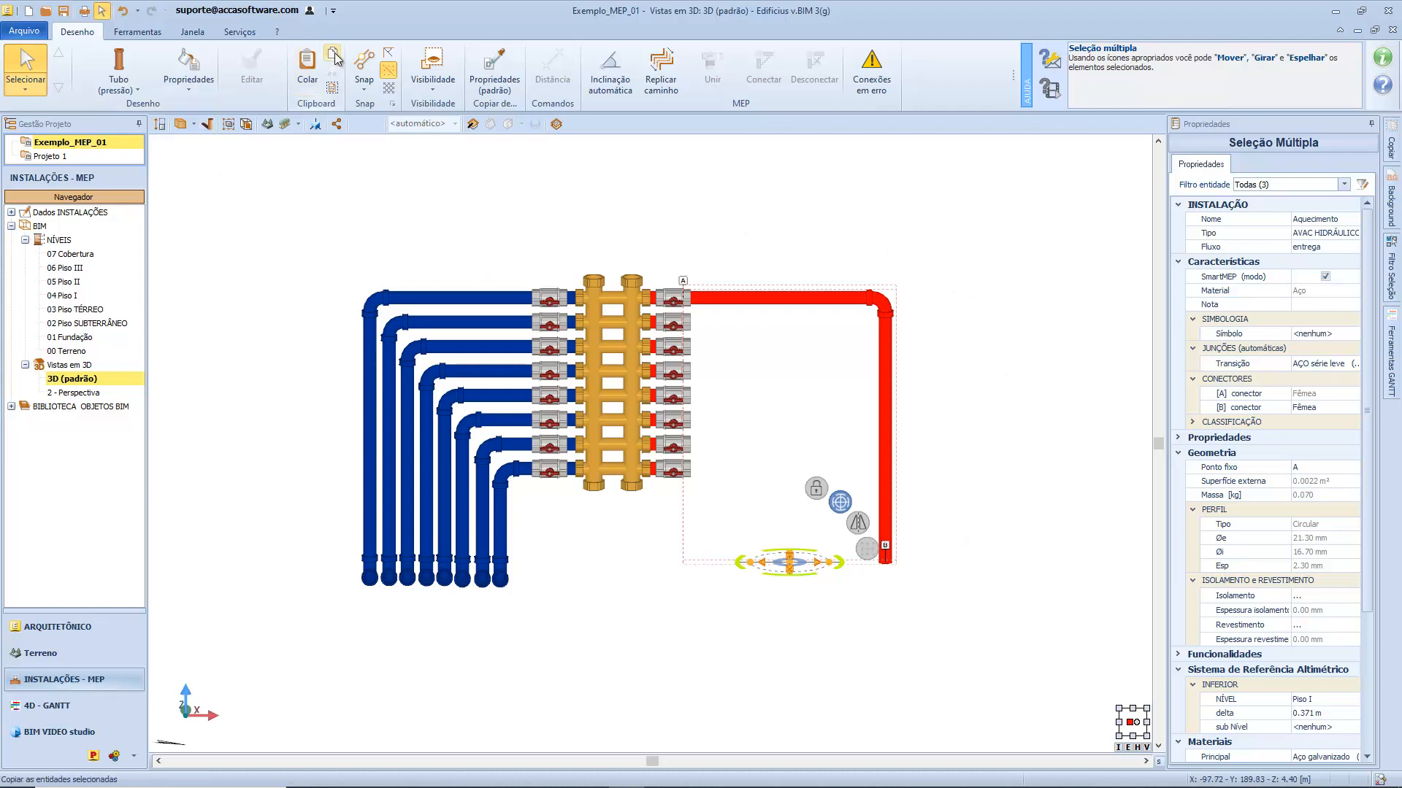
{"action": "left_click", "coordinate": [307, 64]}
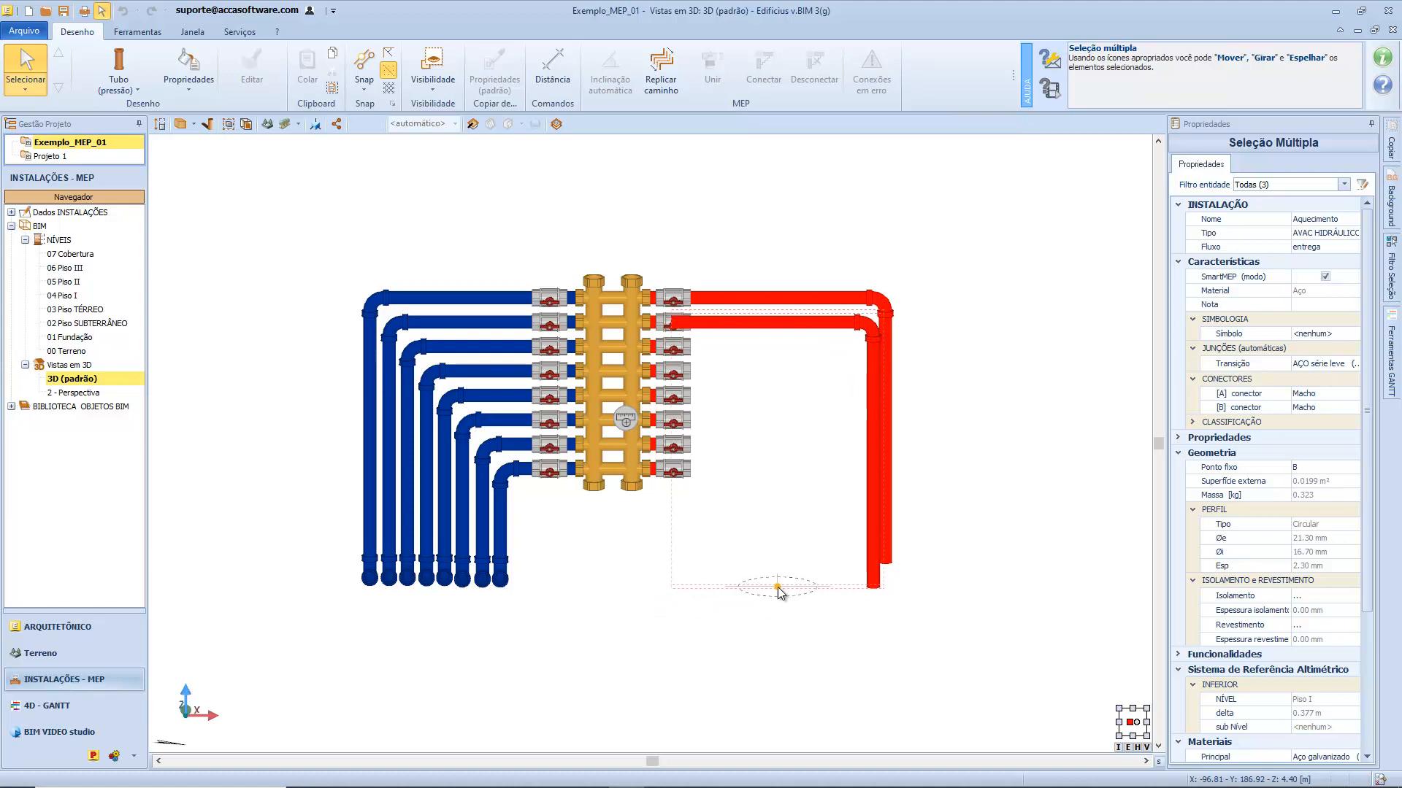
{"action": "key", "text": "Escape"}
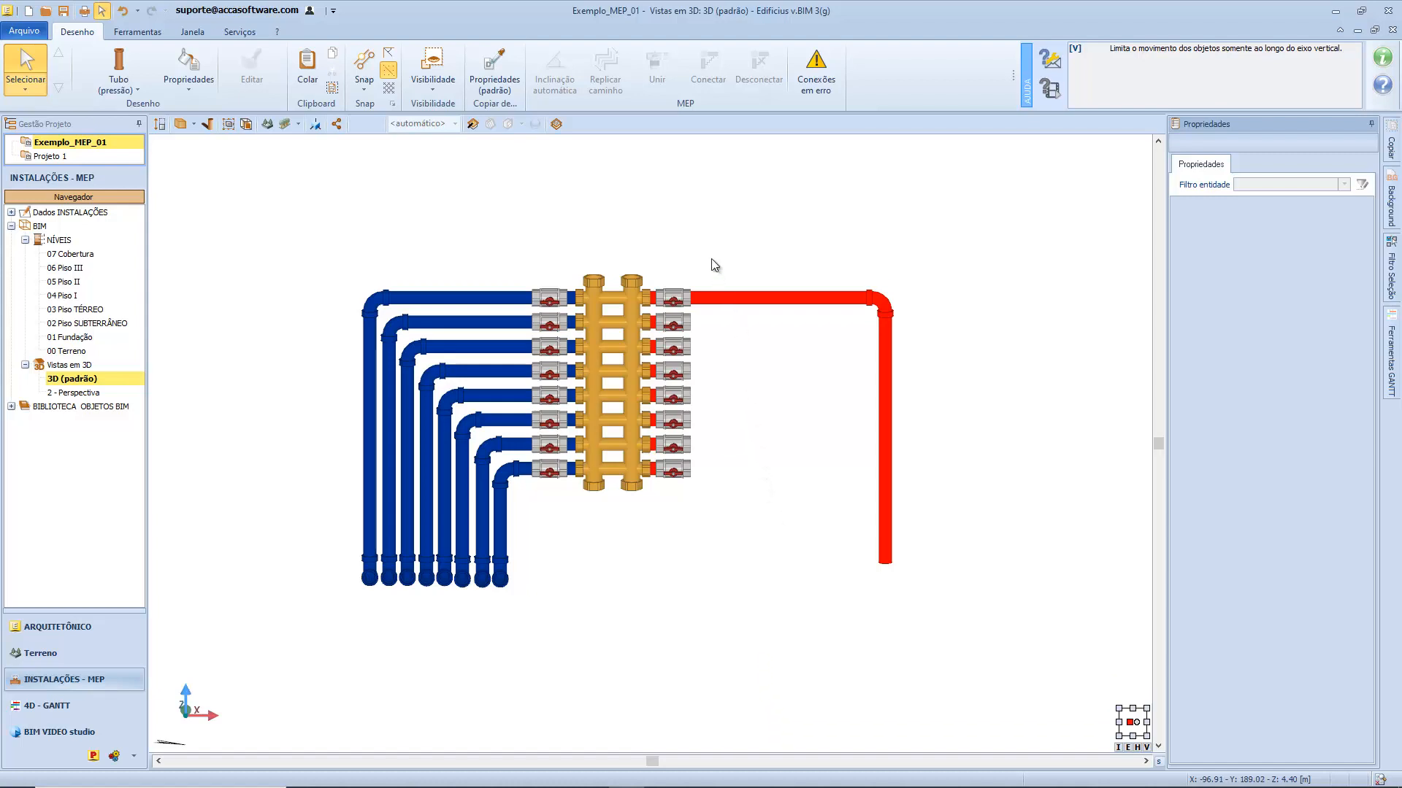
Step: Replicate the complete red supply pipe path downward along the manifold with an offset of about 0.05 m and five repetitions
{"action": "left_click_drag", "start_coordinate": [713, 261], "coordinate": [986, 594]}
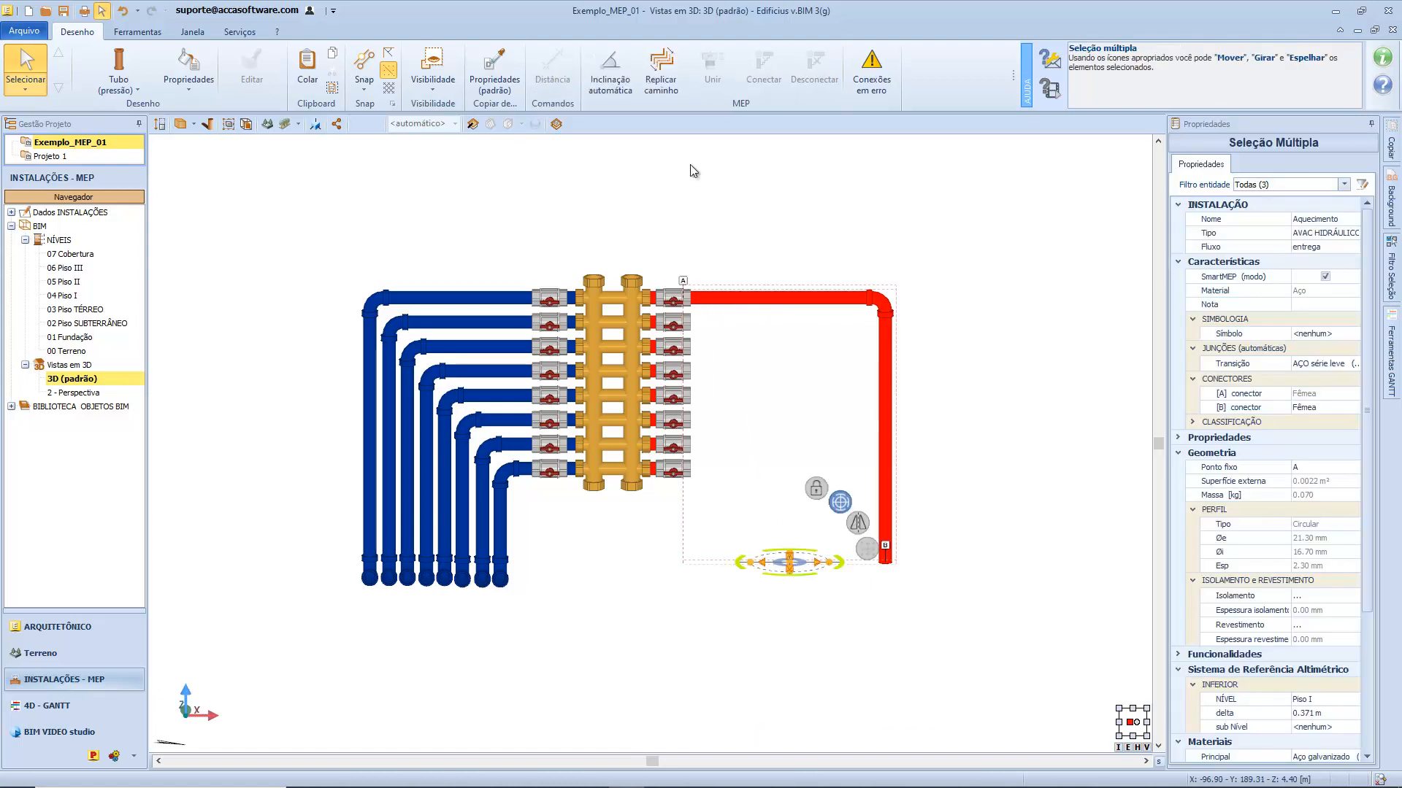
{"action": "left_click", "coordinate": [659, 82]}
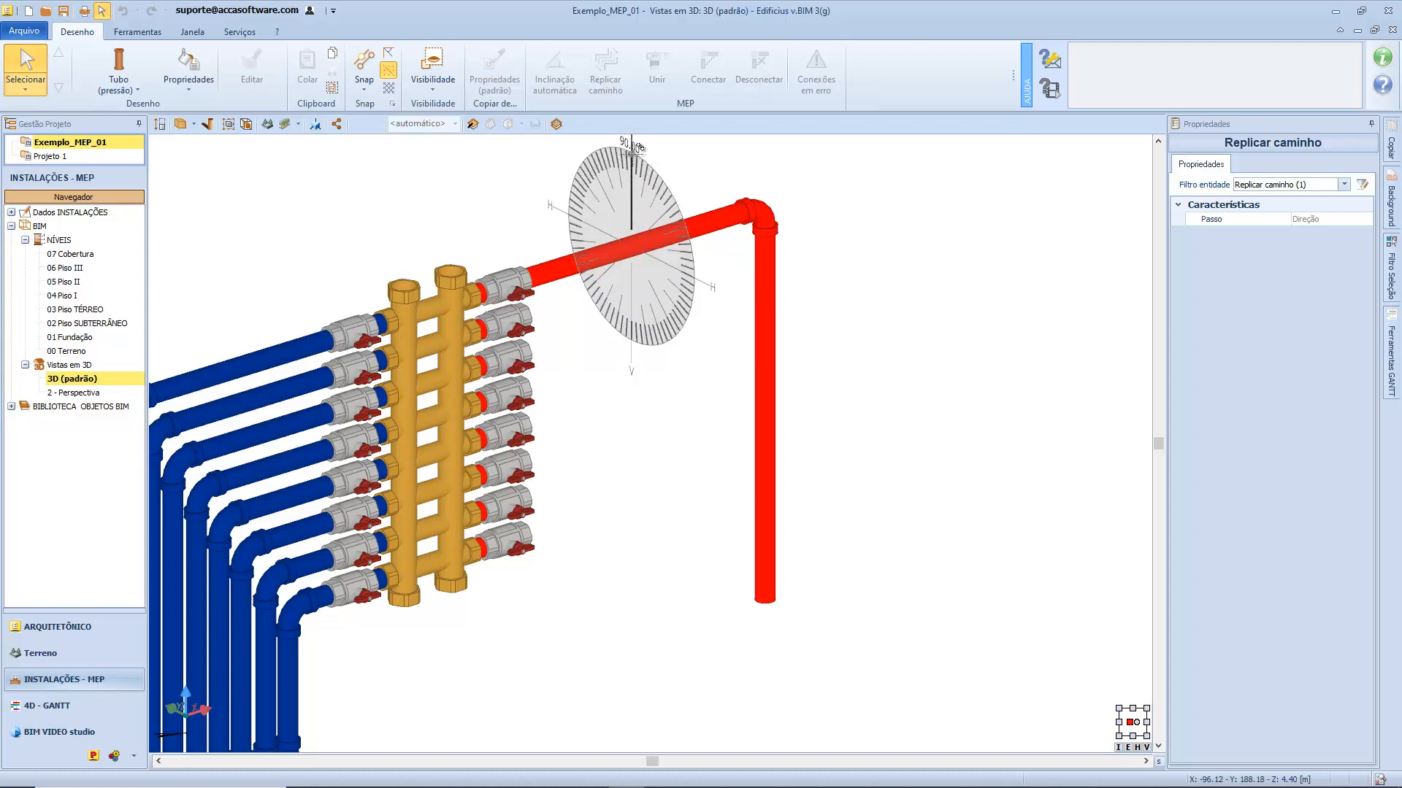
{"action": "left_click", "coordinate": [631, 144]}
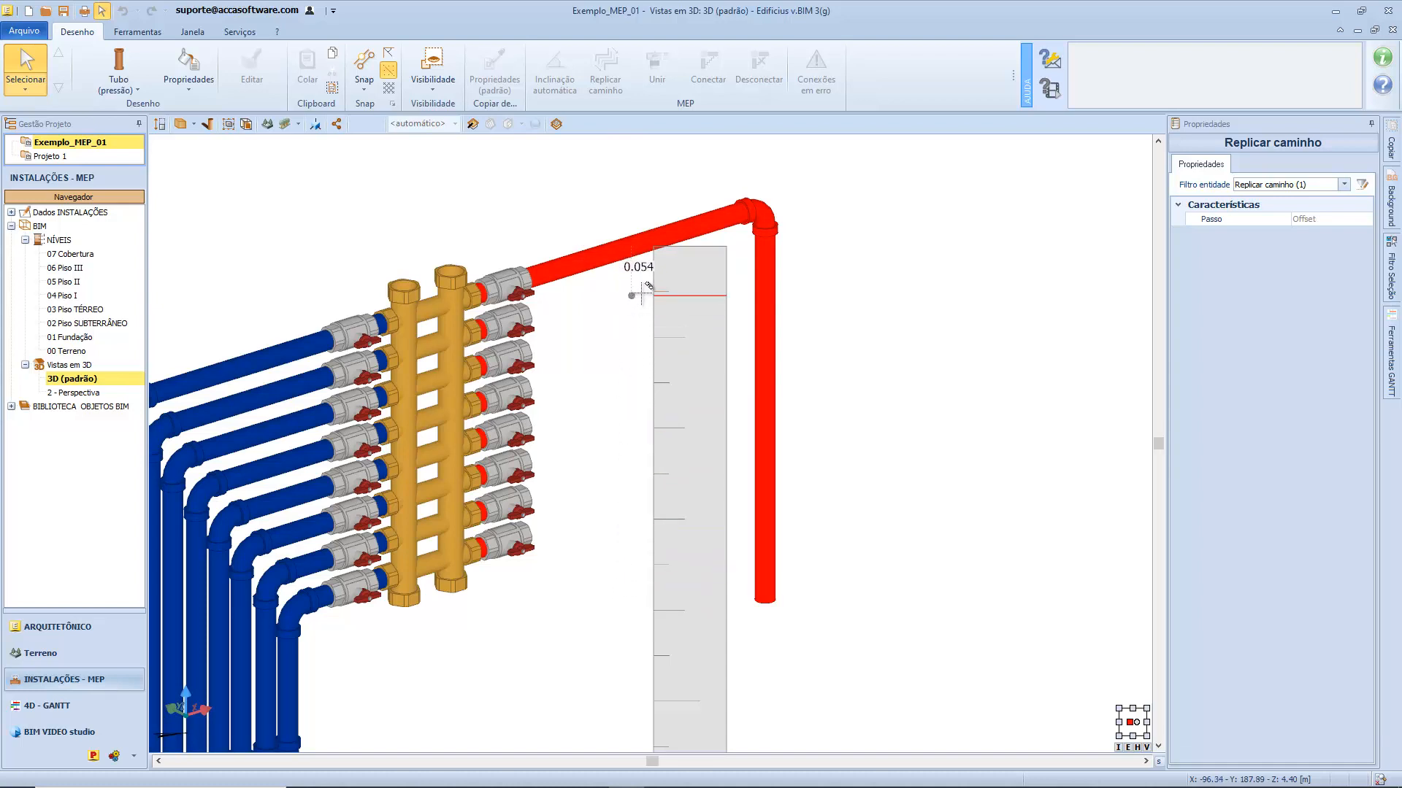
{"action": "middle_click_drag", "start_coordinate": [641, 292], "coordinate": [608, 289]}
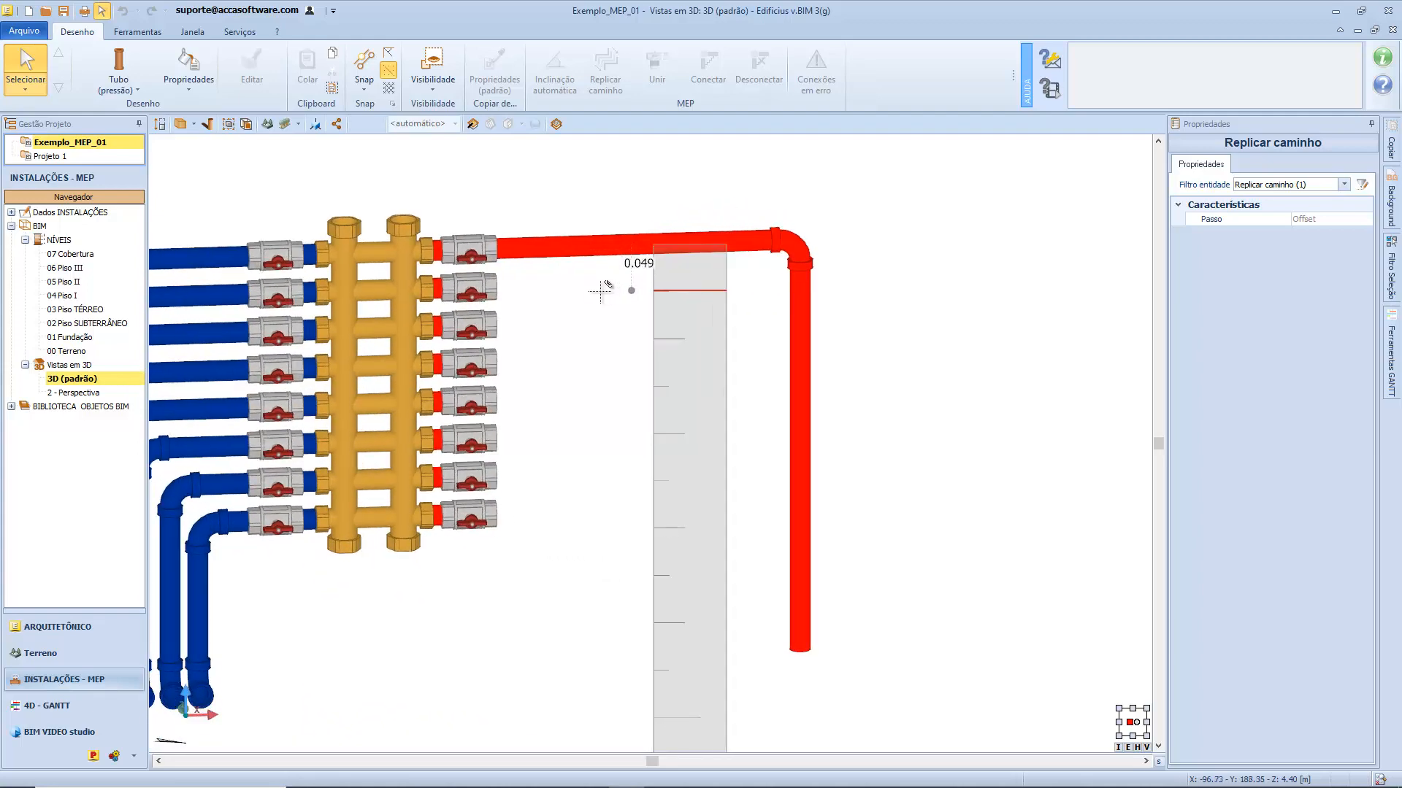
{"action": "left_click", "coordinate": [602, 291]}
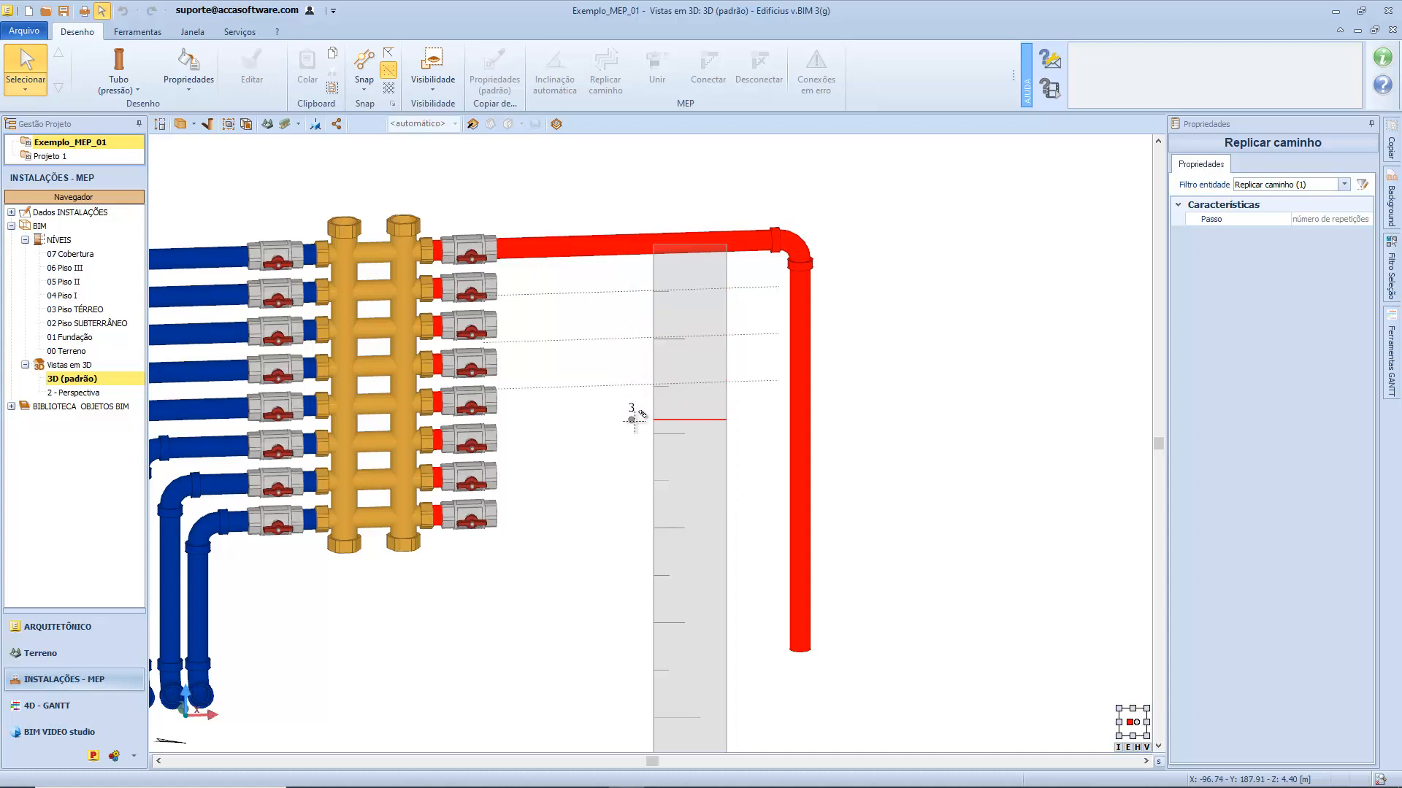
{"action": "left_click", "coordinate": [647, 473]}
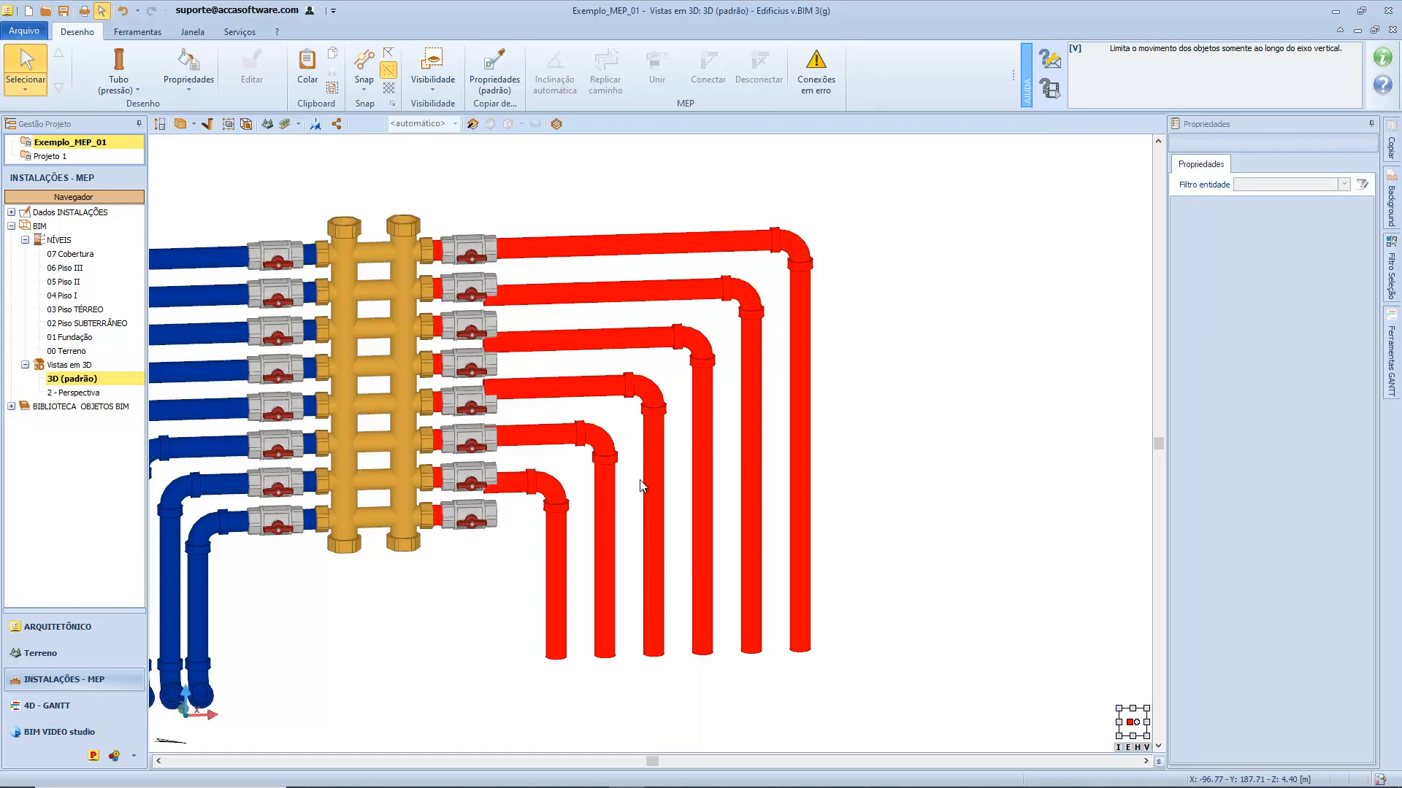
Step: Align the second red pipe path with the second valve outlet and adjust its elbow and vertical run to fit
{"action": "middle_click_drag", "start_coordinate": [628, 479], "coordinate": [619, 476]}
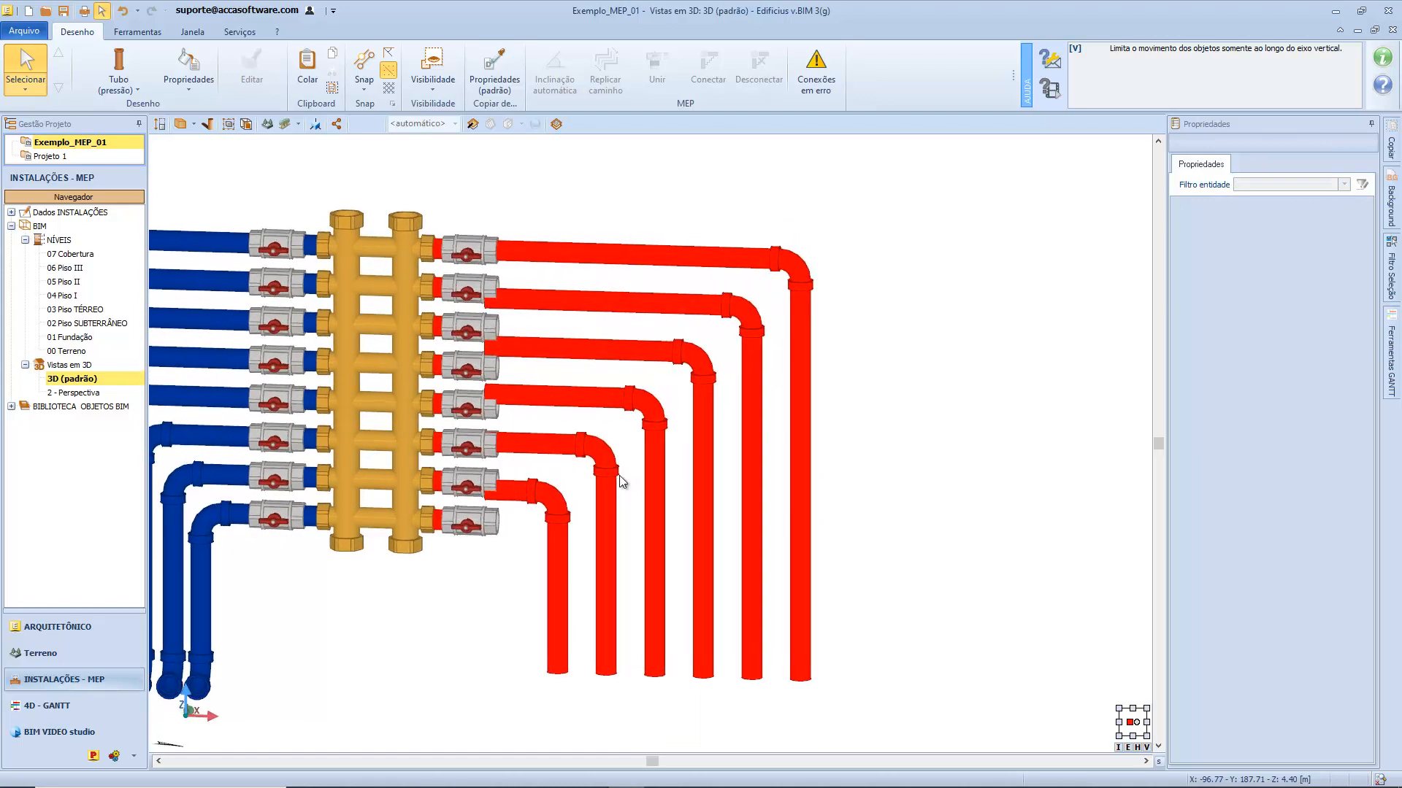
{"action": "left_click", "coordinate": [524, 306]}
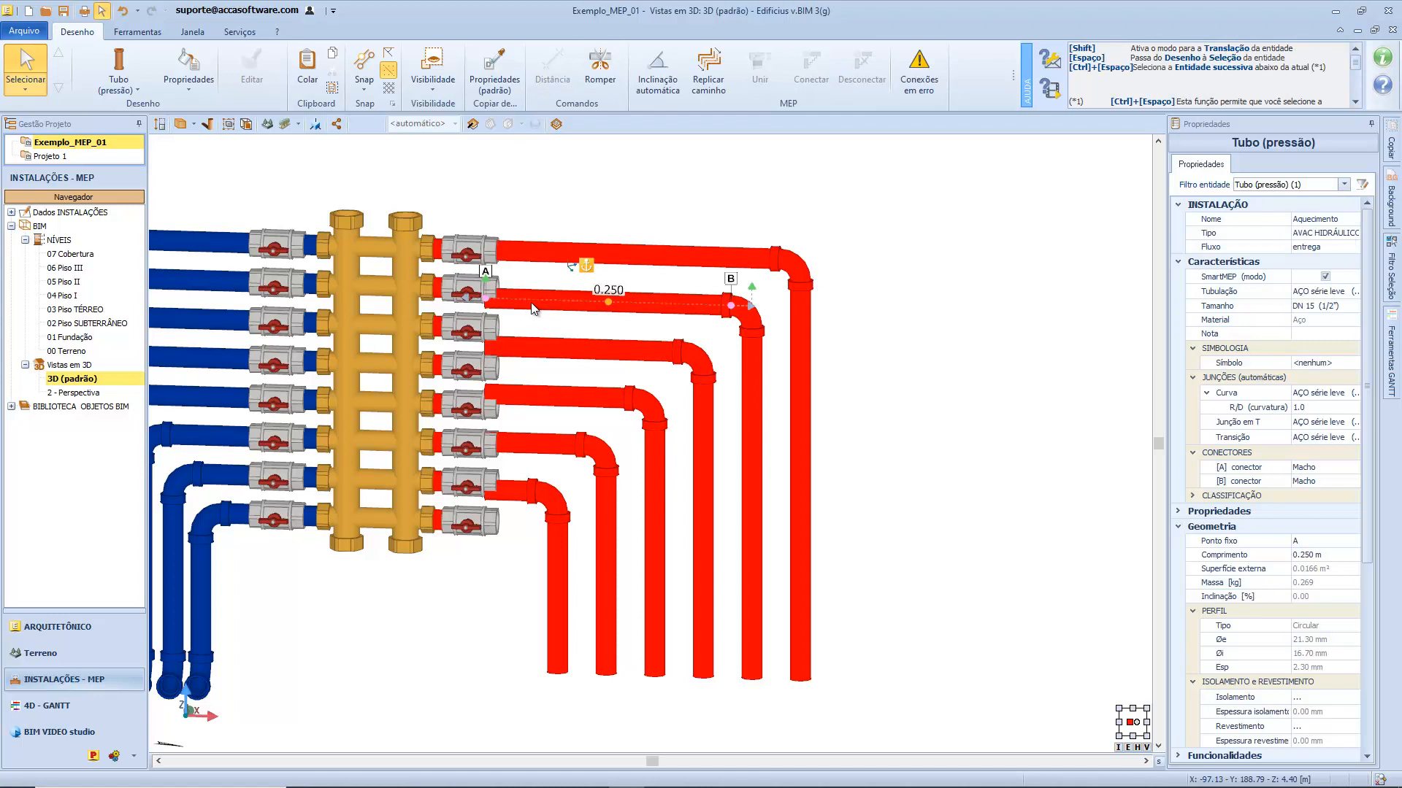
{"action": "left_click_drag", "start_coordinate": [608, 301], "coordinate": [600, 292]}
{"action": "left_click_drag", "start_coordinate": [600, 292], "coordinate": [600, 290]}
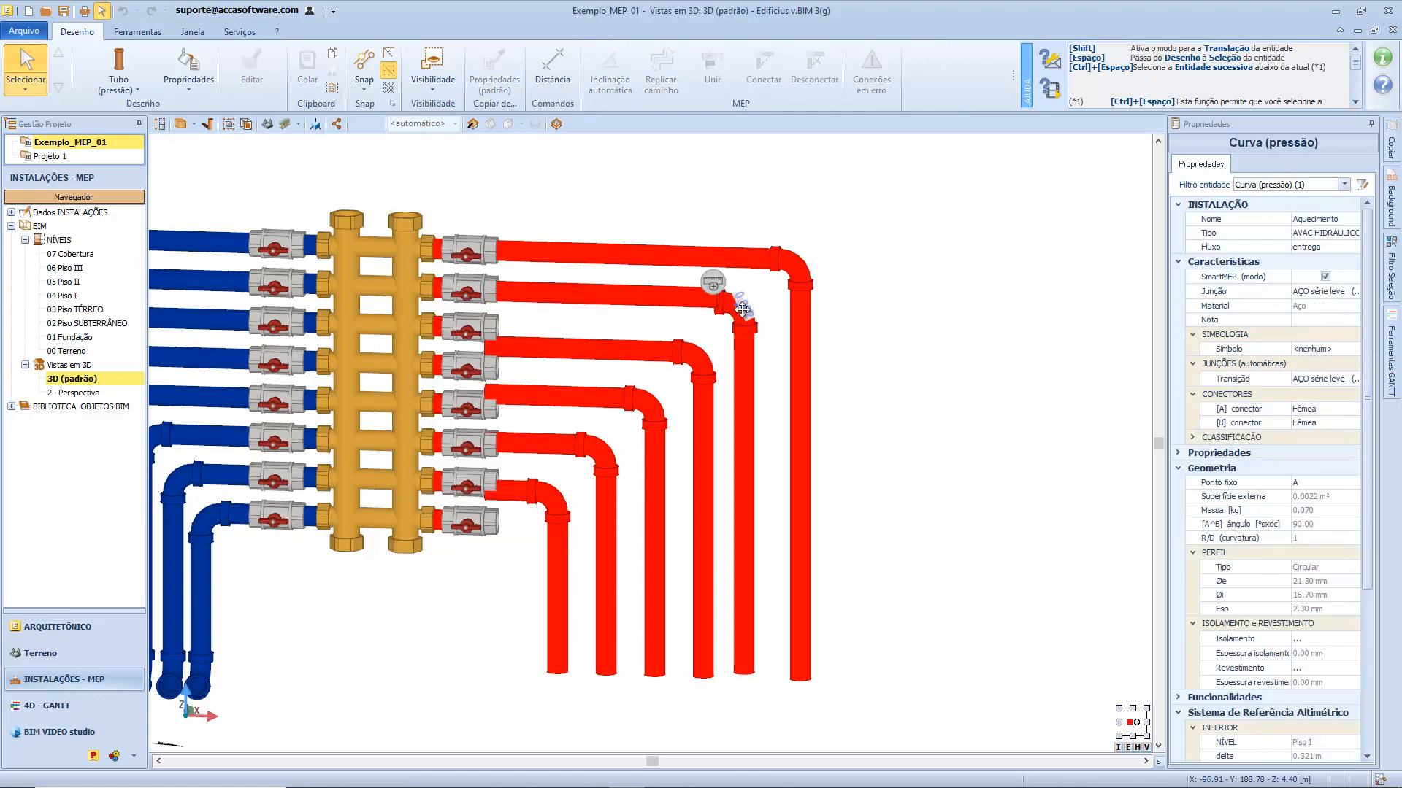
{"action": "left_click_drag", "start_coordinate": [740, 307], "coordinate": [732, 305]}
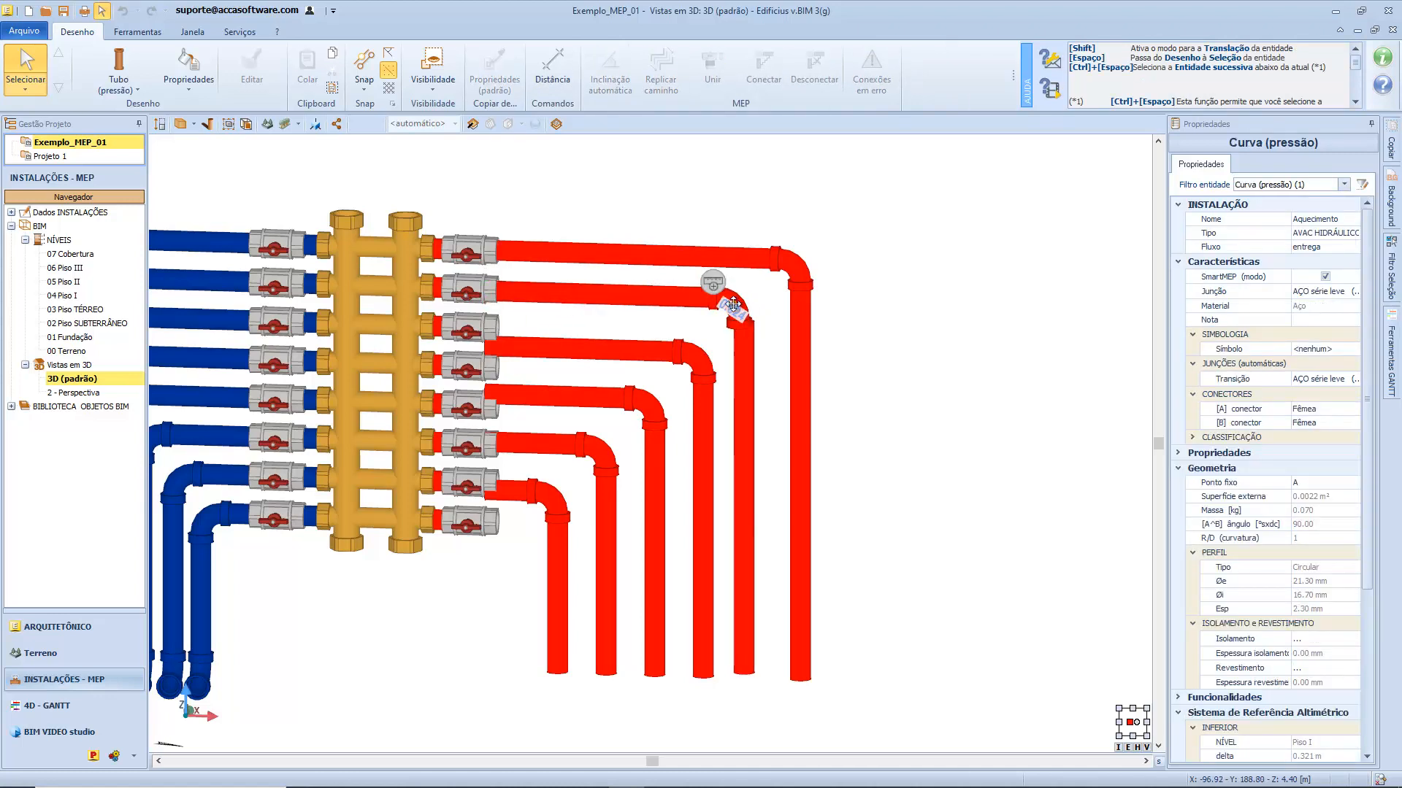
{"action": "left_click", "coordinate": [743, 467]}
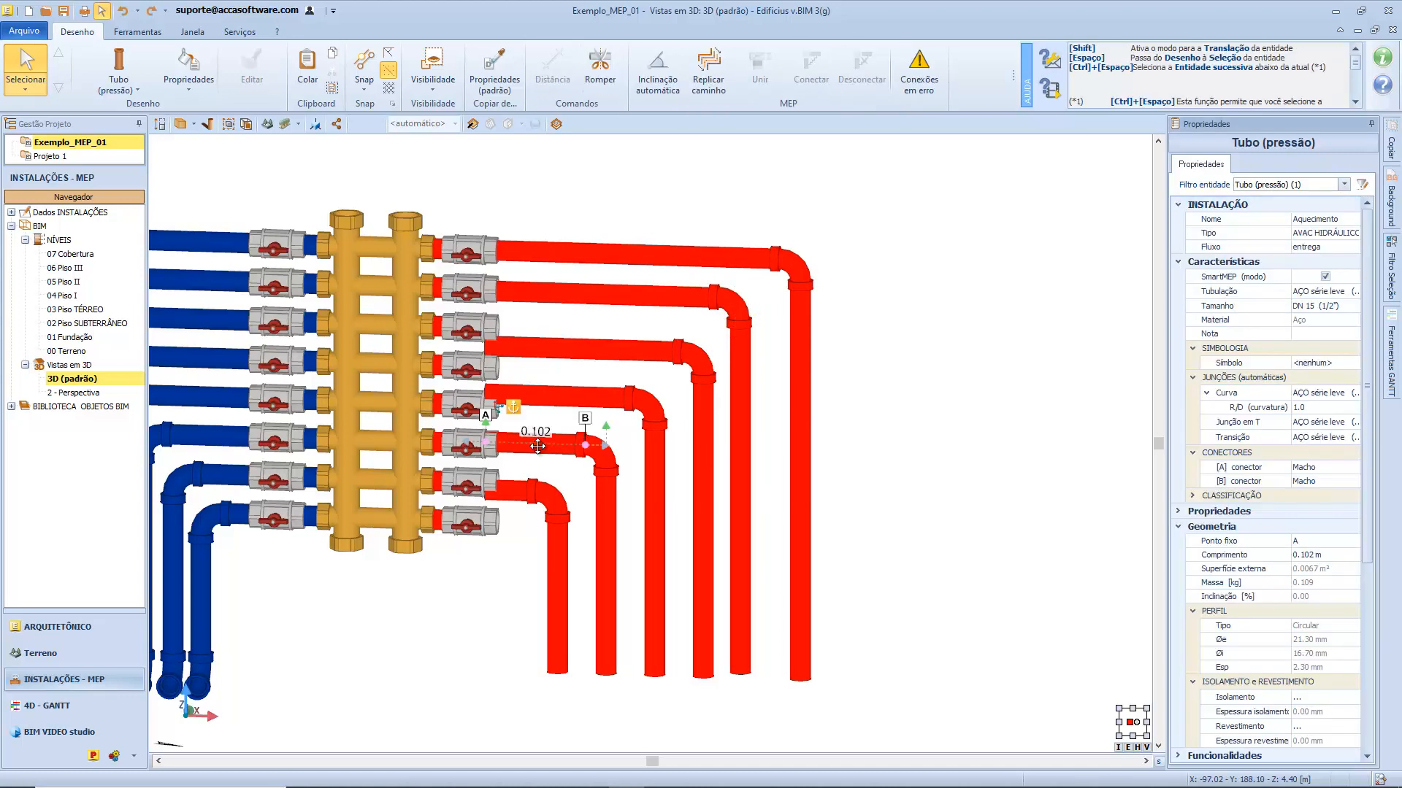
Step: Align the red path at the sixth valve with its outlet and shift its vertical run slightly toward the manifold
{"action": "left_click_drag", "start_coordinate": [537, 444], "coordinate": [595, 451]}
{"action": "left_click", "coordinate": [605, 454]}
{"action": "left_click", "coordinate": [609, 490]}
{"action": "left_click_drag", "start_coordinate": [606, 570], "coordinate": [597, 567]}
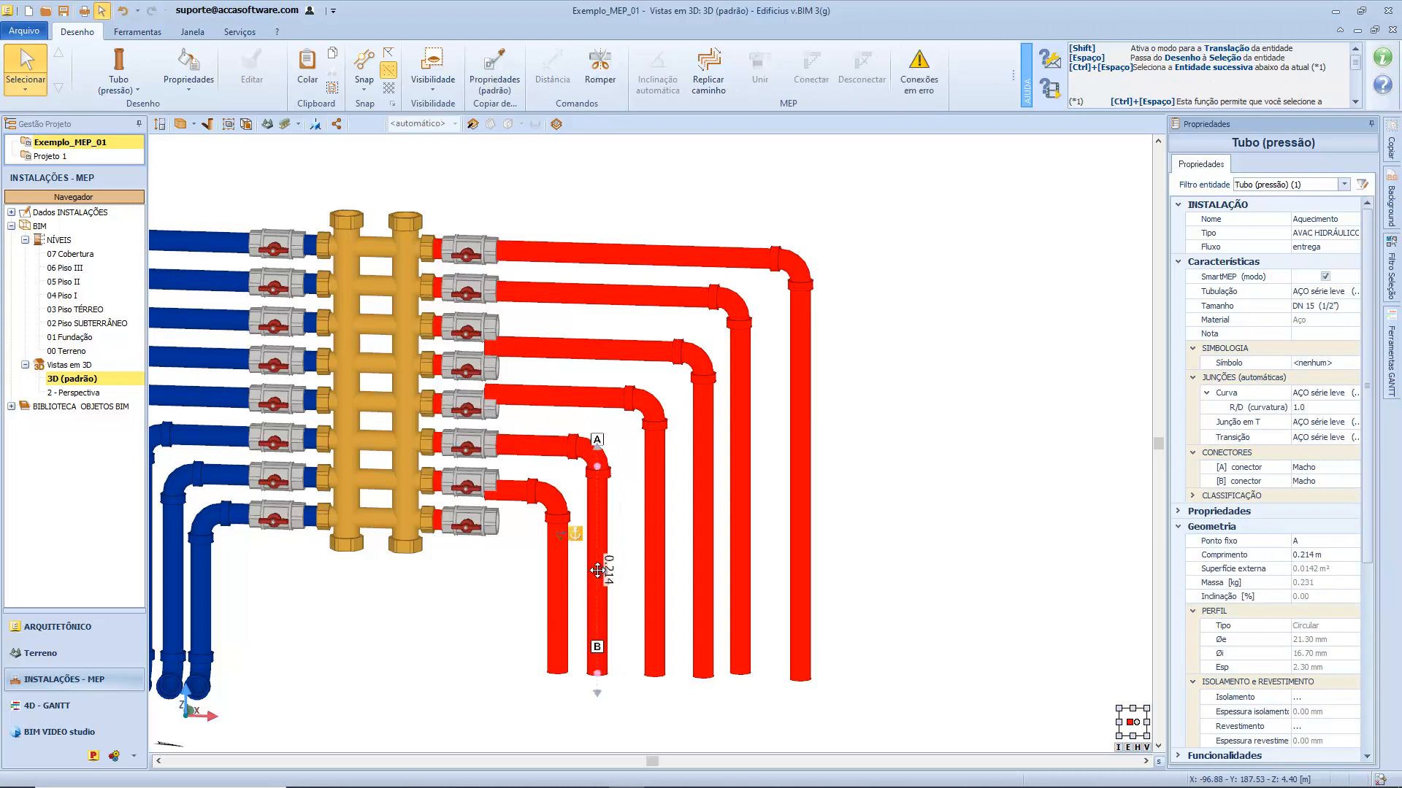
Step: Align the innermost red path's horizontal pipe with the seventh valve outlet, check its elbow and vertical run, and clear the selection
{"action": "left_click", "coordinate": [516, 493]}
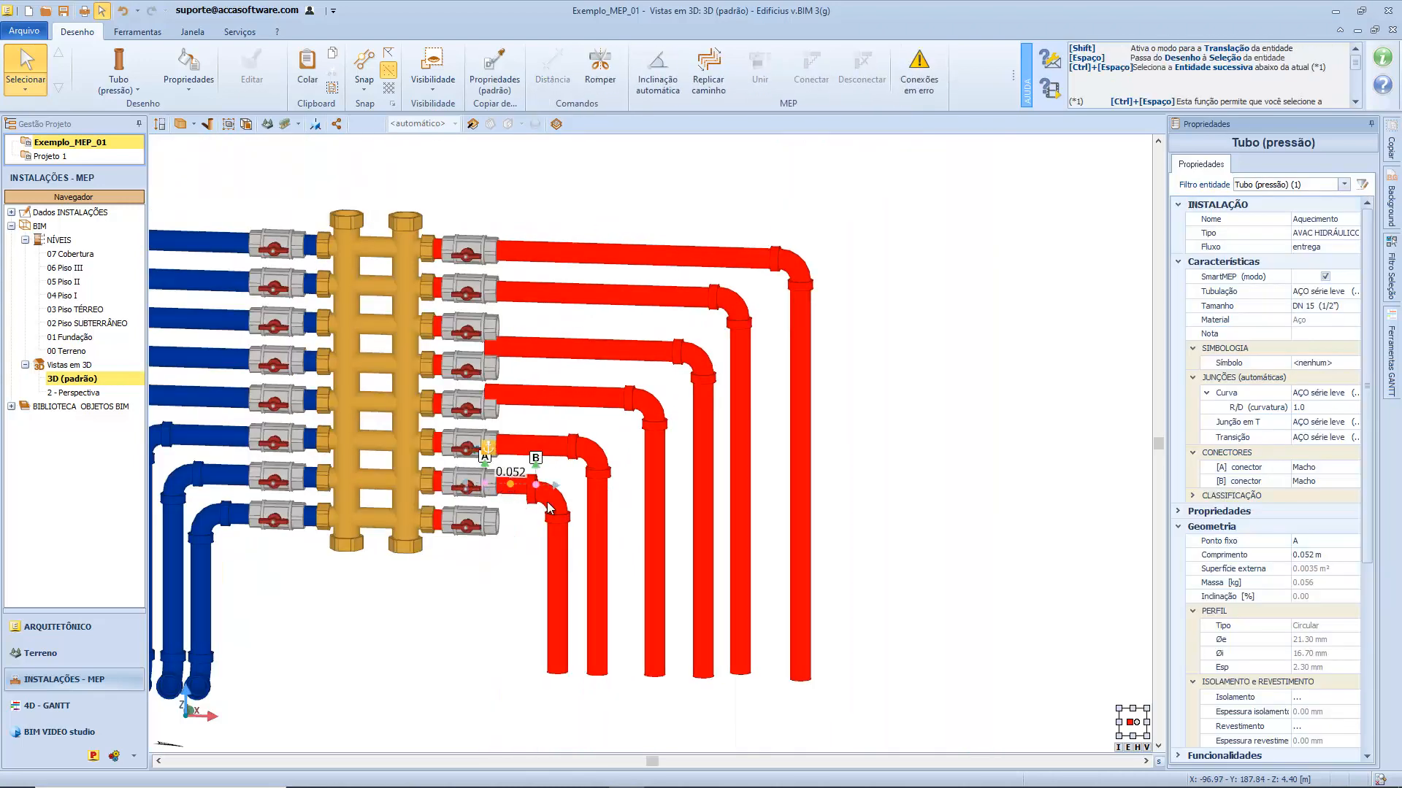
{"action": "left_click", "coordinate": [549, 496]}
{"action": "left_click", "coordinate": [559, 523]}
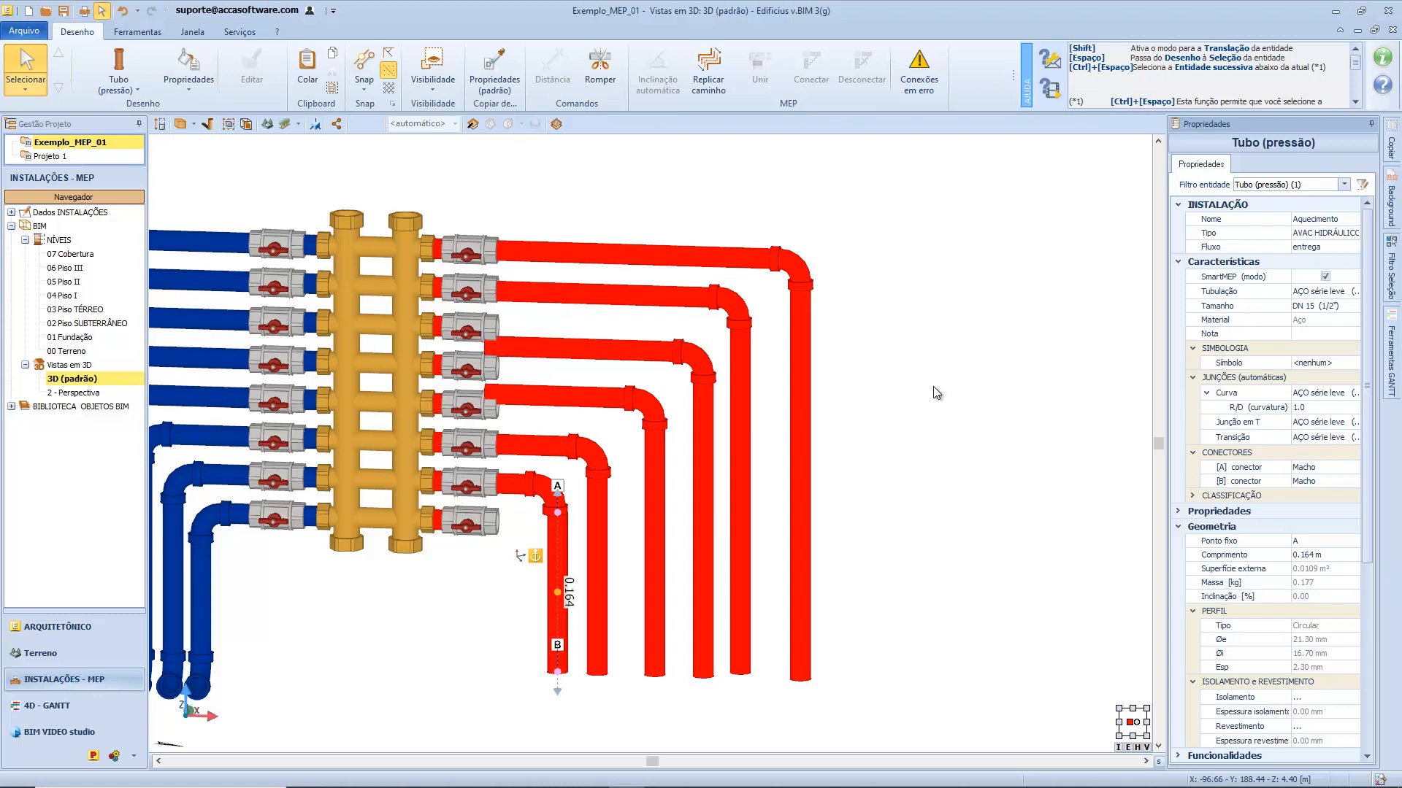
{"action": "left_click", "coordinate": [917, 393]}
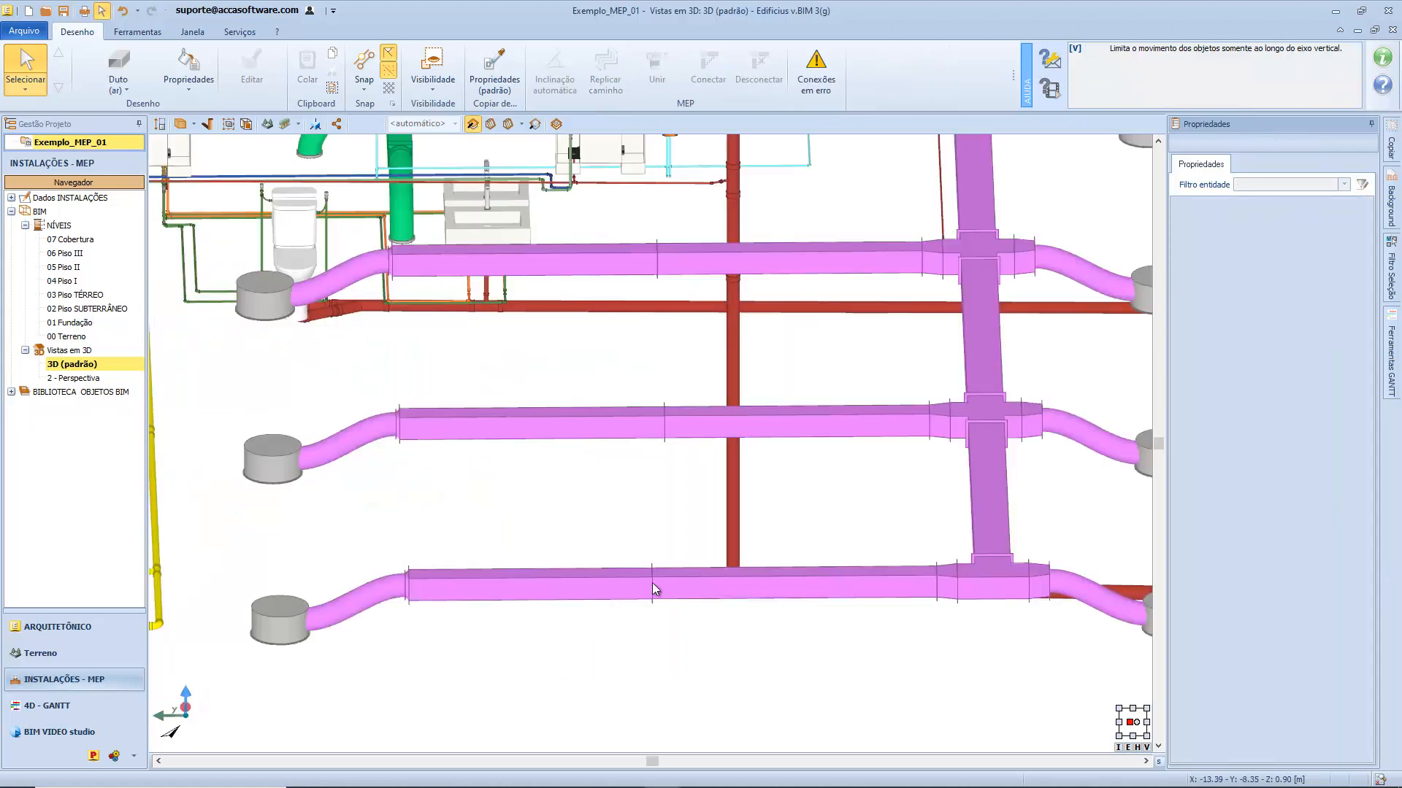
Step: Merge the two adjoining straight air duct segments of the lowest branch into one duct with Unir
{"action": "left_click", "coordinate": [651, 583]}
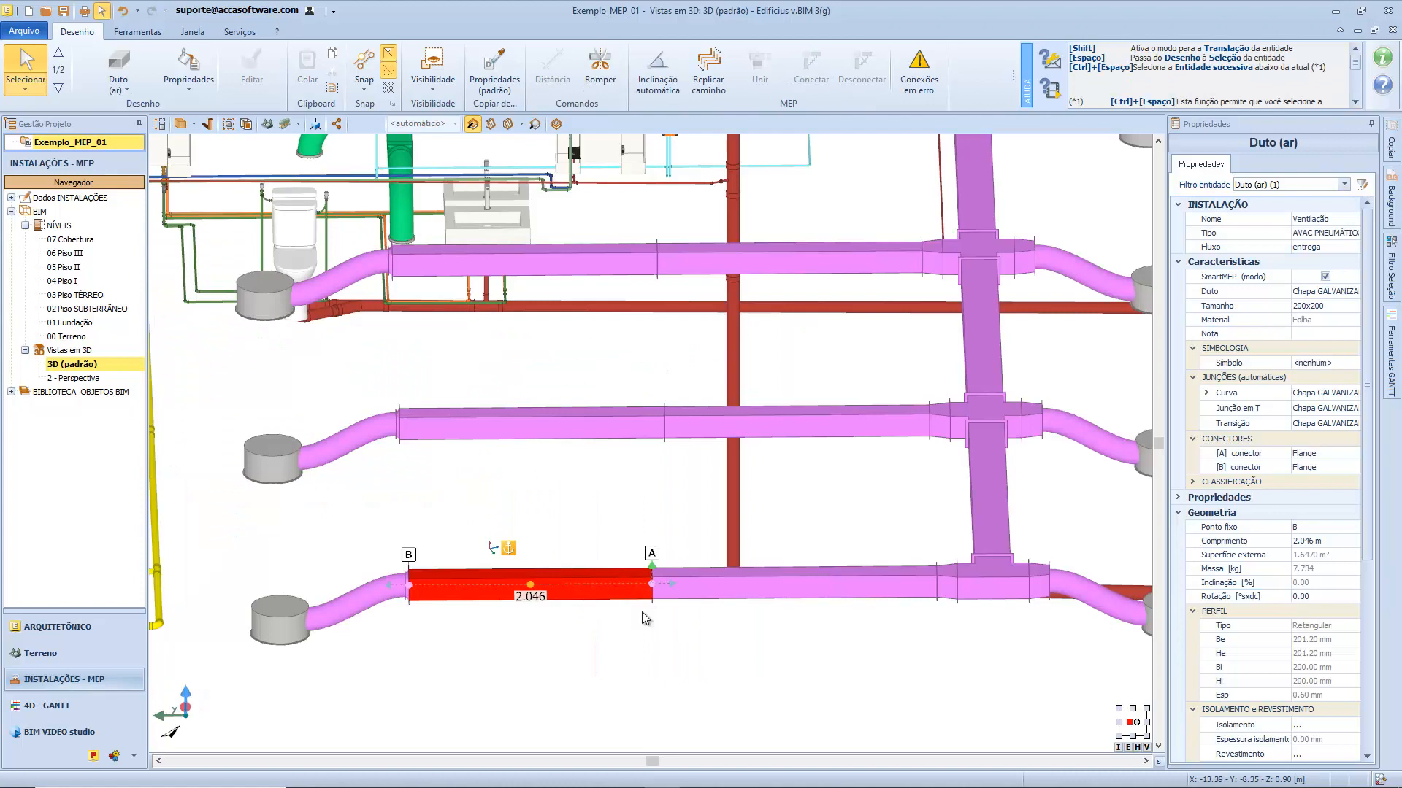
{"action": "left_click", "coordinate": [785, 595], "text": "ctrl"}
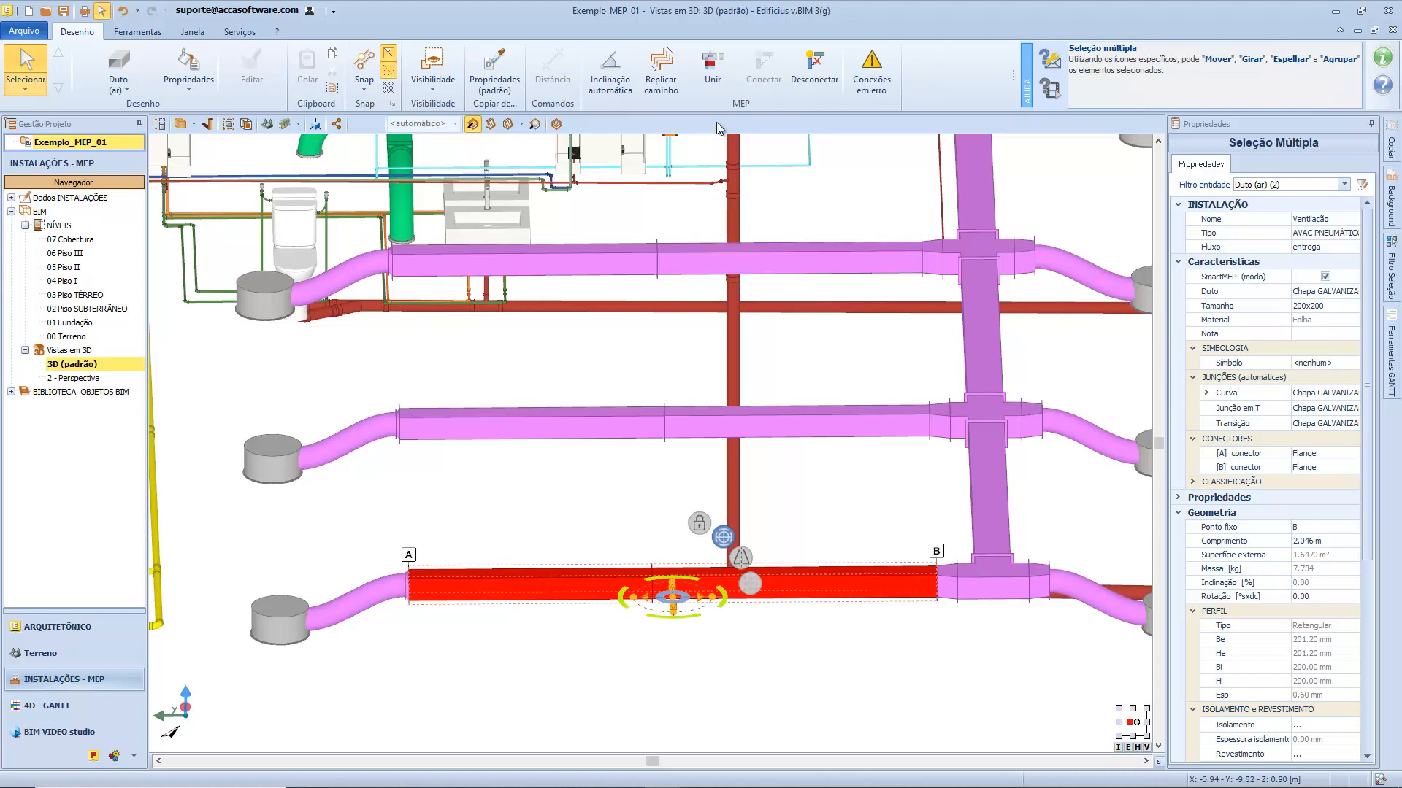
{"action": "left_click", "coordinate": [716, 80]}
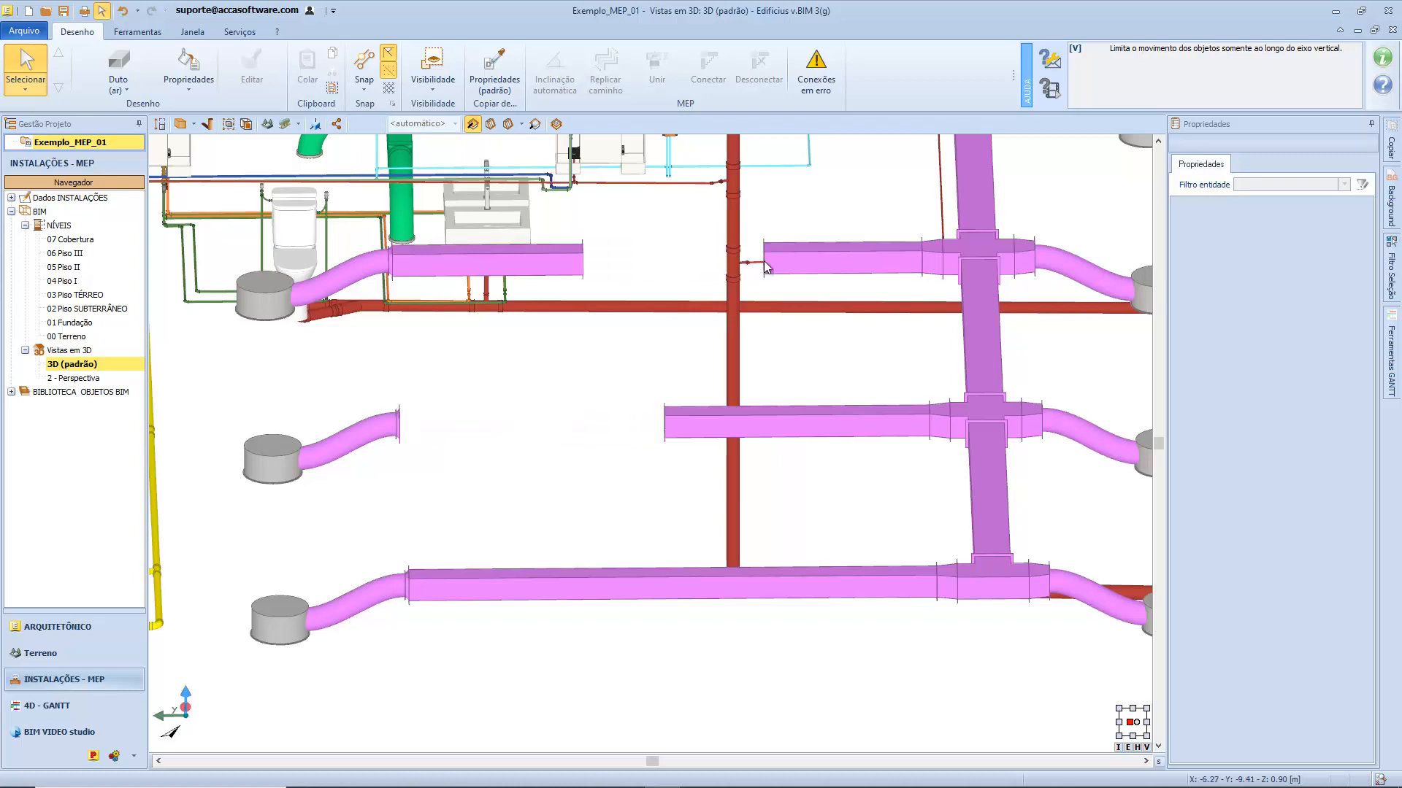
Step: Connect the two collinear air duct segments across the gap in the uppermost branch with Conectar
{"action": "left_click", "coordinate": [563, 261]}
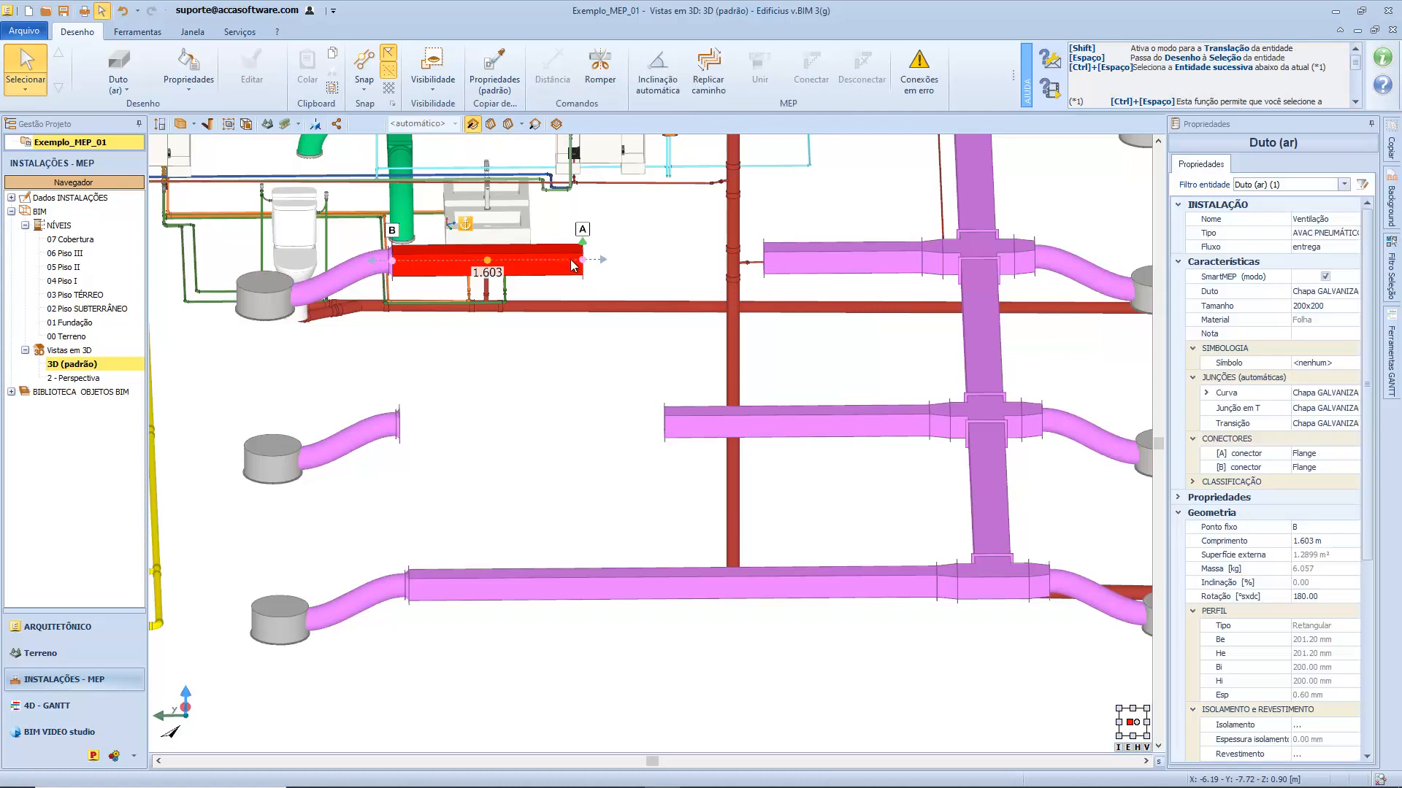
{"action": "left_click", "coordinate": [839, 266], "text": "ctrl"}
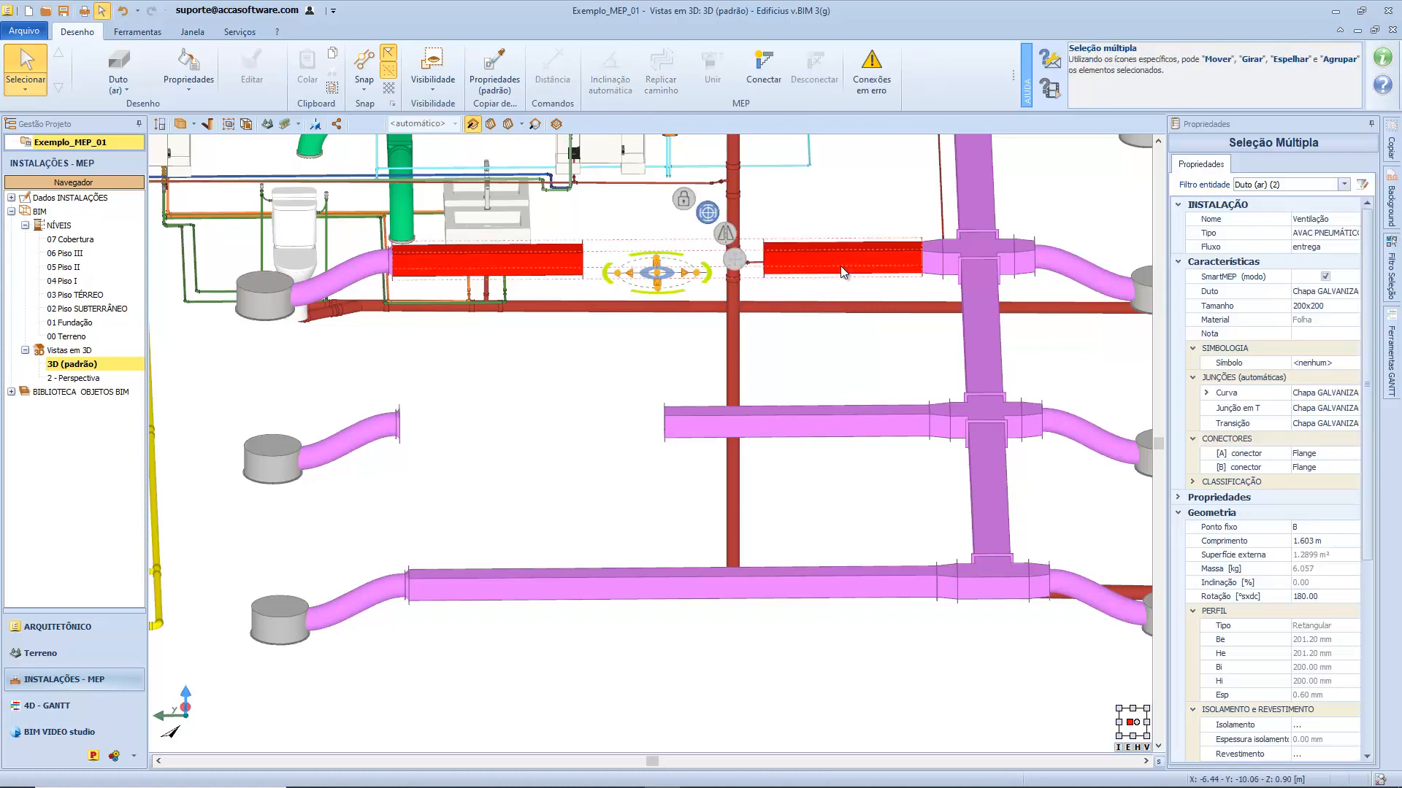
{"action": "left_click", "coordinate": [764, 70]}
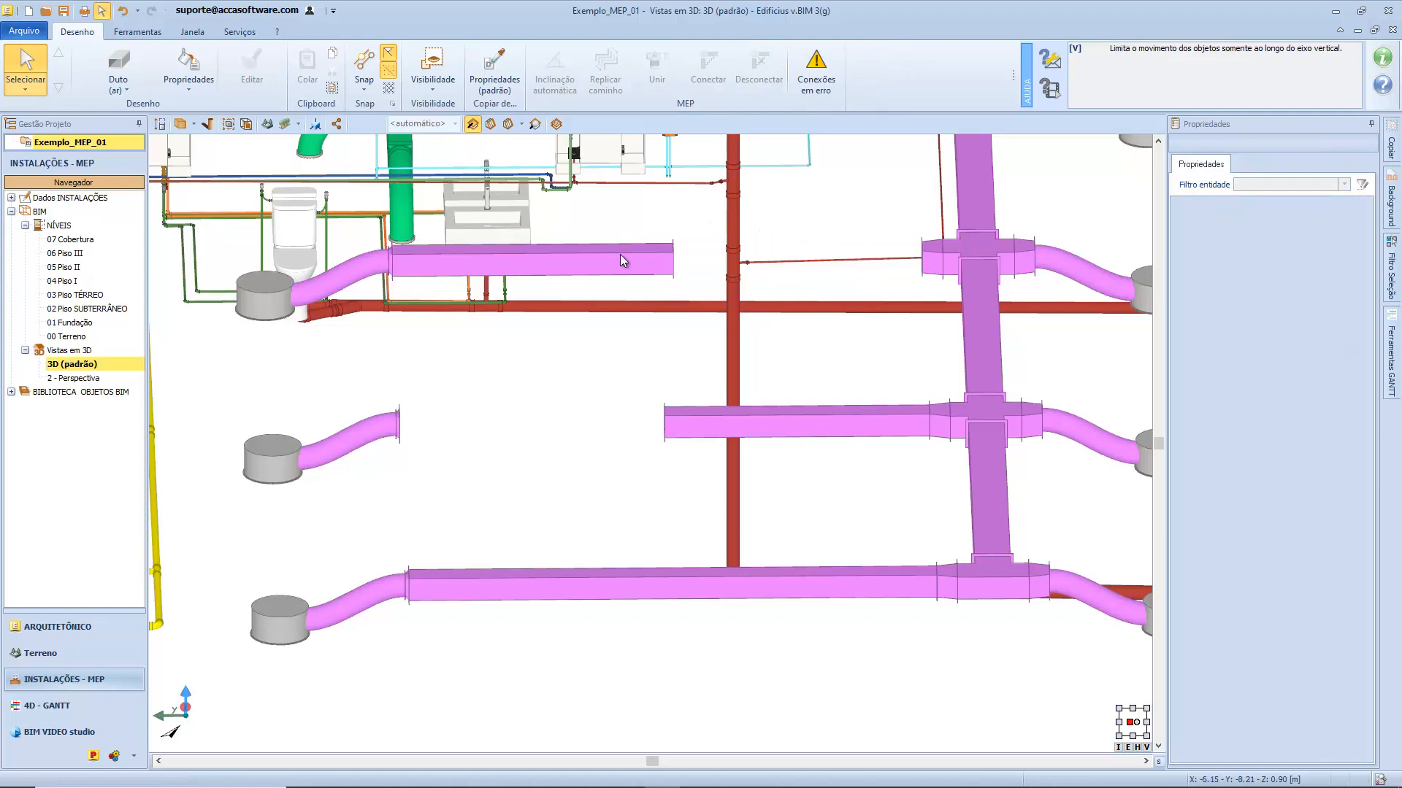
Step: Try to connect the uppermost branch's open duct with the parallel duct of the middle branch using Conectar
{"action": "left_click", "coordinate": [620, 254]}
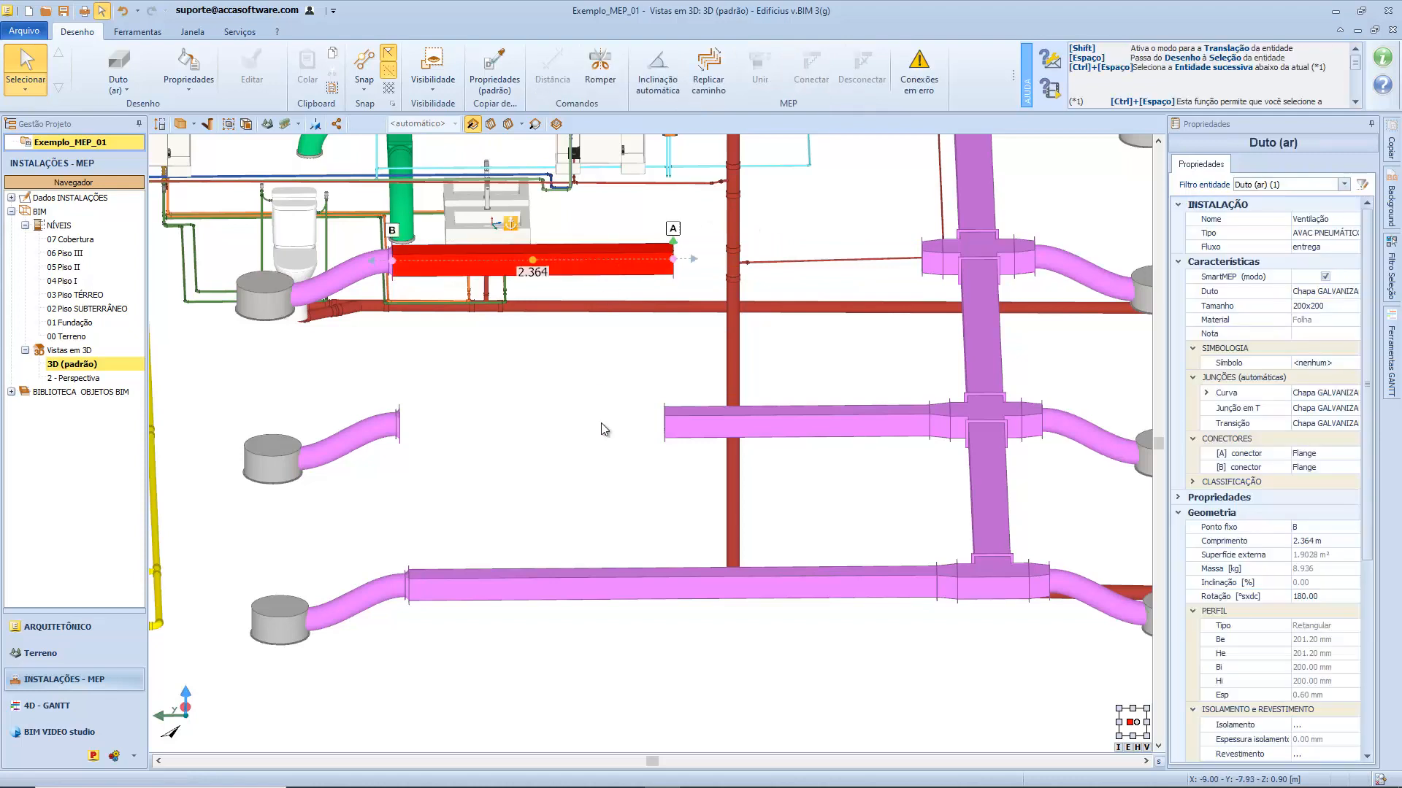
{"action": "left_click", "coordinate": [813, 437], "text": "ctrl"}
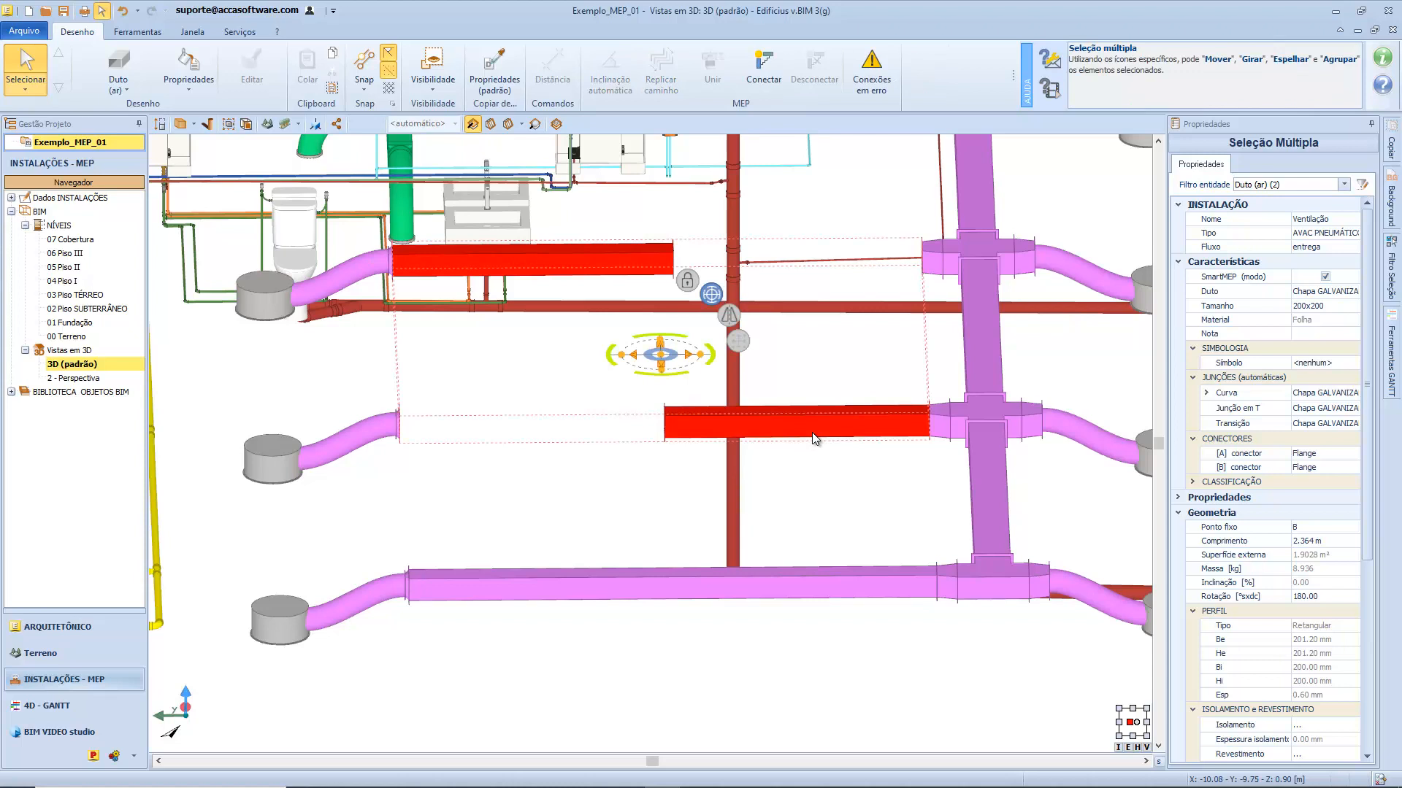
{"action": "left_click", "coordinate": [777, 73]}
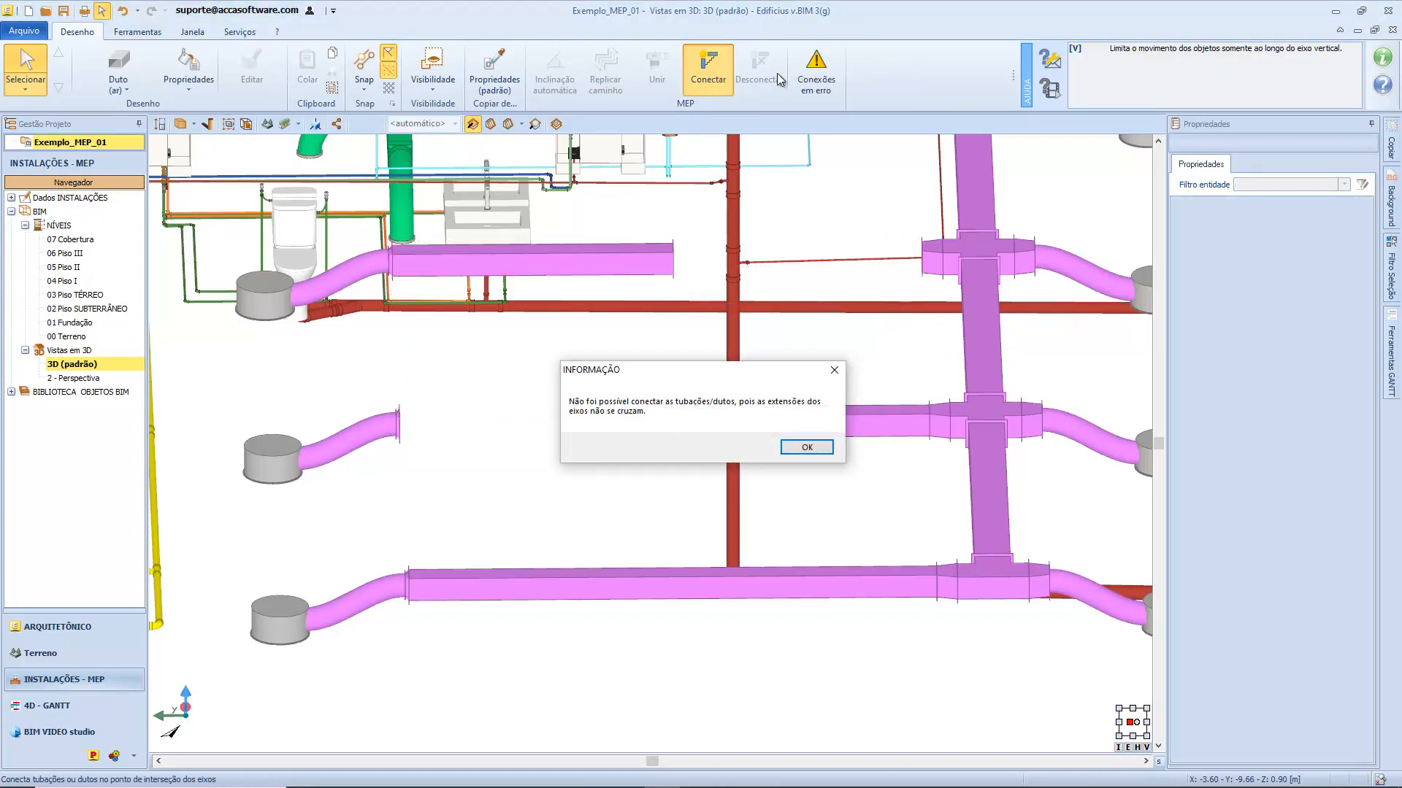
{"action": "key", "text": "Return"}
Step: Disconnect the two adjoining straight air duct segments of the middle branch with Desconectar
{"action": "left_click", "coordinate": [634, 429]}
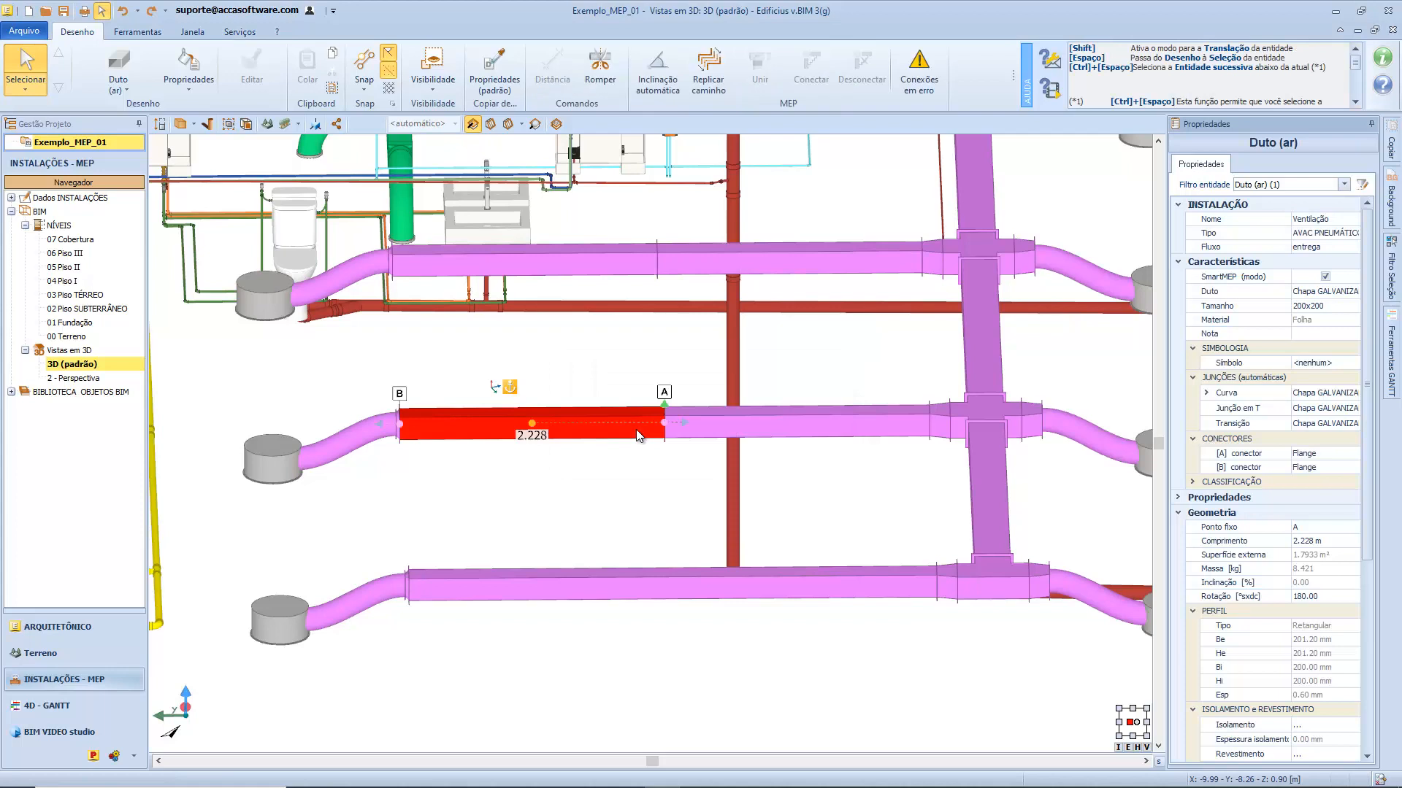
{"action": "left_click", "coordinate": [825, 435], "text": "ctrl"}
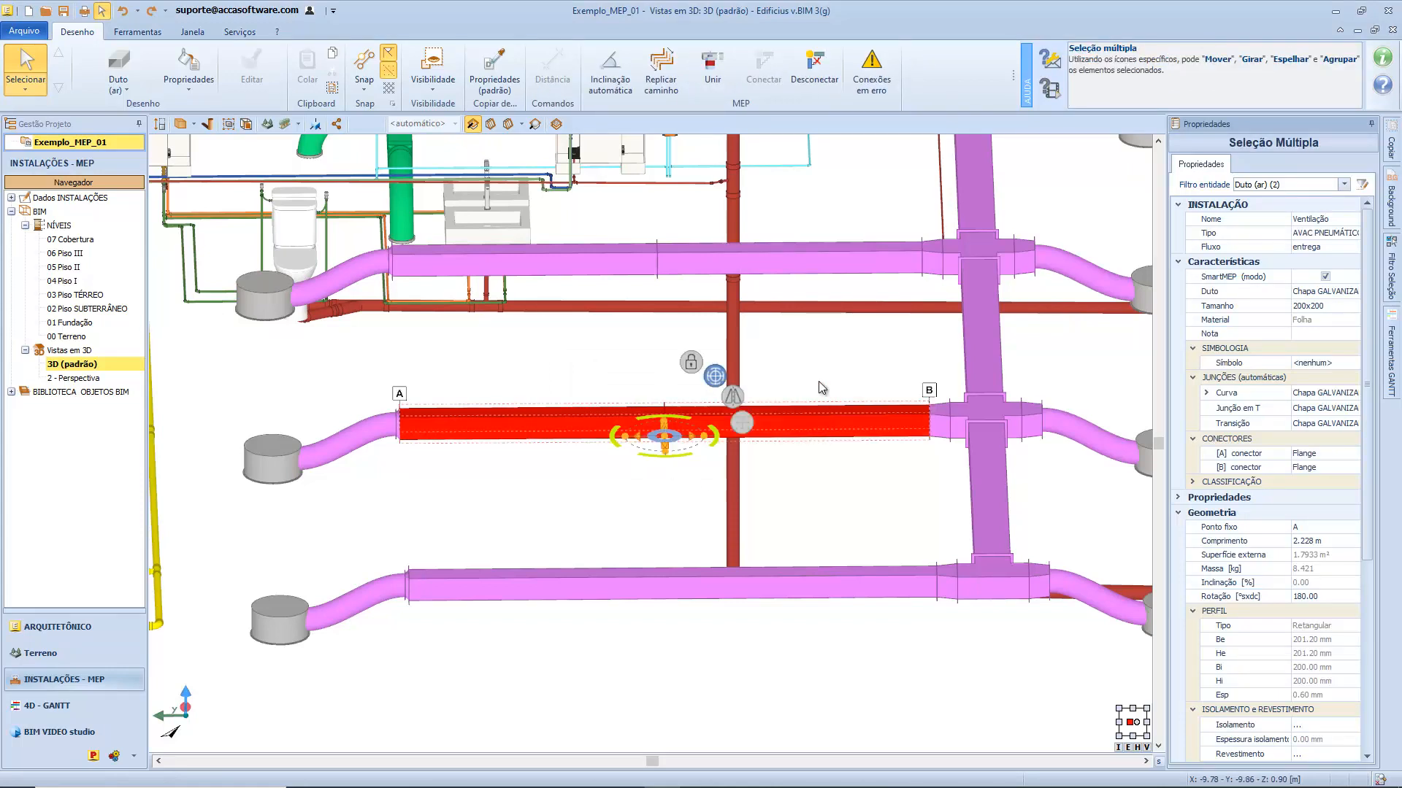
{"action": "left_click", "coordinate": [821, 79]}
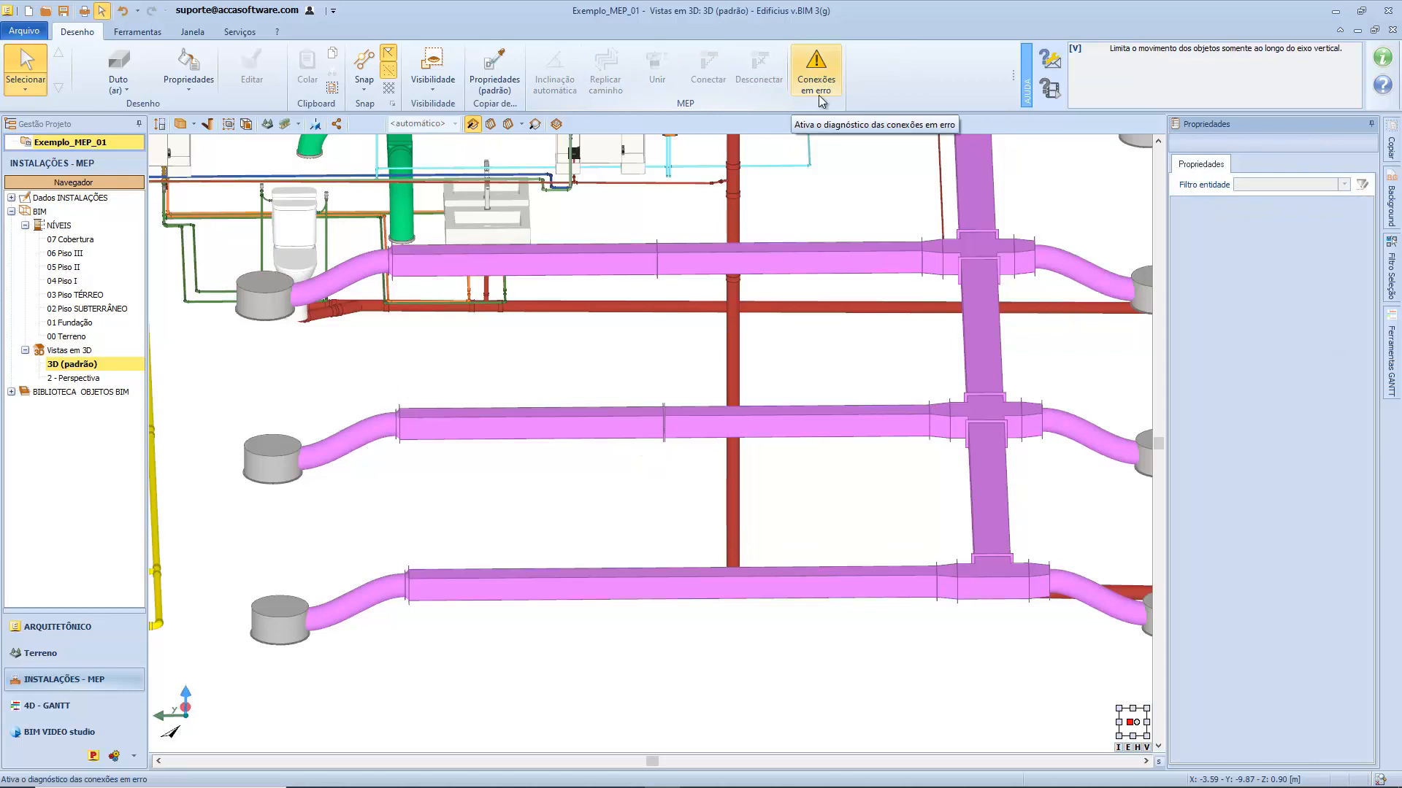
Step: Shorten the middle branch's disconnected duct segment beside the flexible duct to about 1.72 m at its end A
{"action": "scroll", "coordinate": [701, 361], "scroll_direction": "up", "scroll_amount": 3}
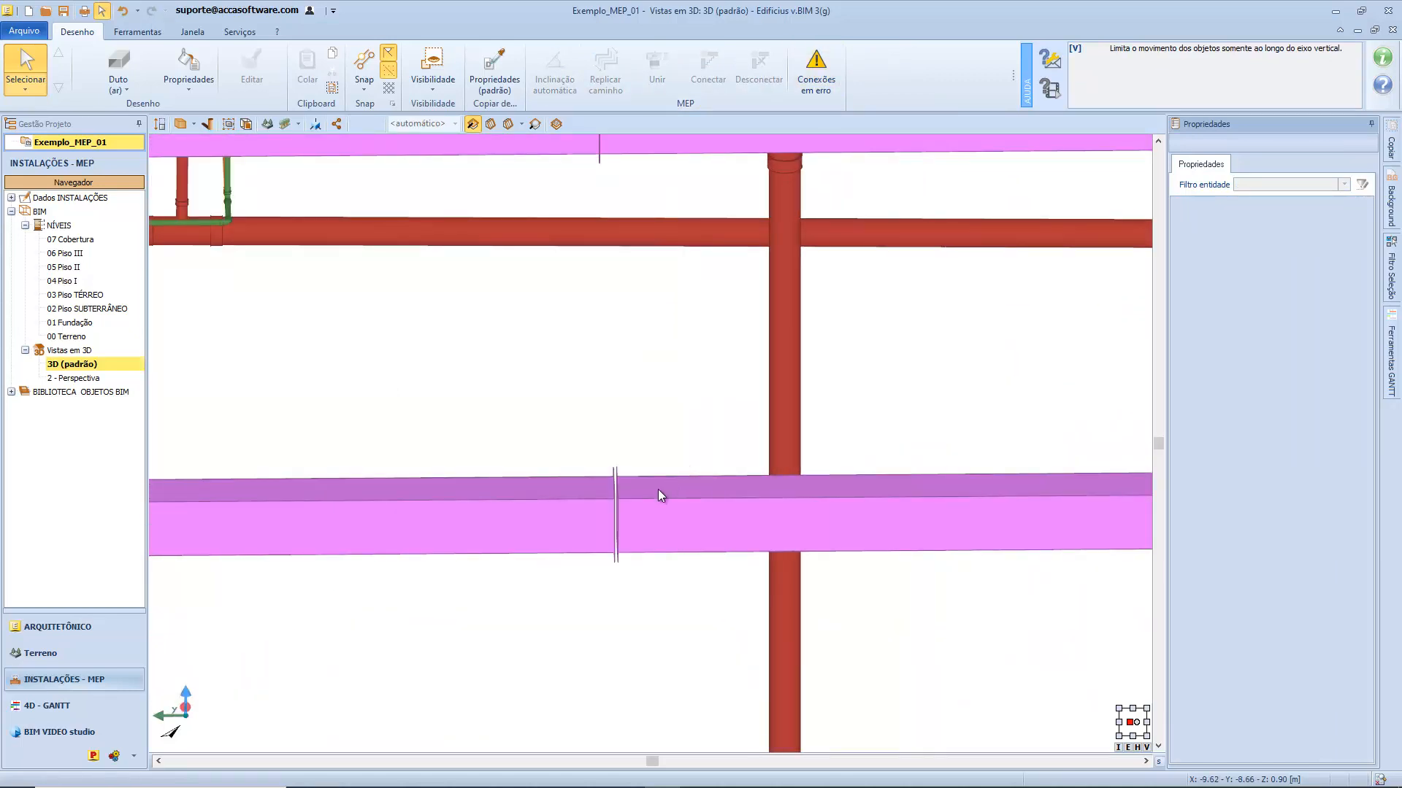
{"action": "scroll", "coordinate": [659, 489], "scroll_direction": "down", "scroll_amount": 4}
{"action": "left_click", "coordinate": [692, 354]}
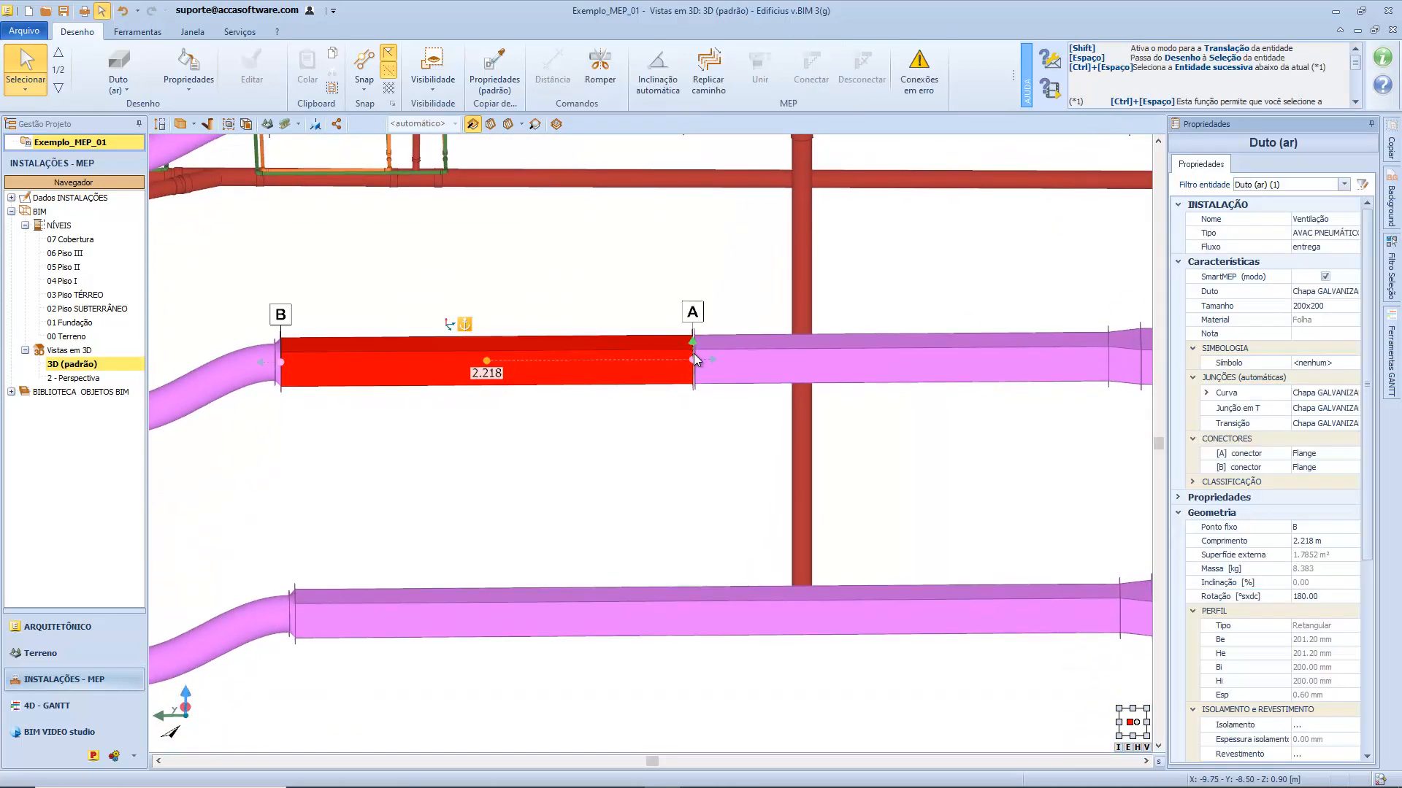
{"action": "left_click_drag", "start_coordinate": [697, 357], "coordinate": [604, 361]}
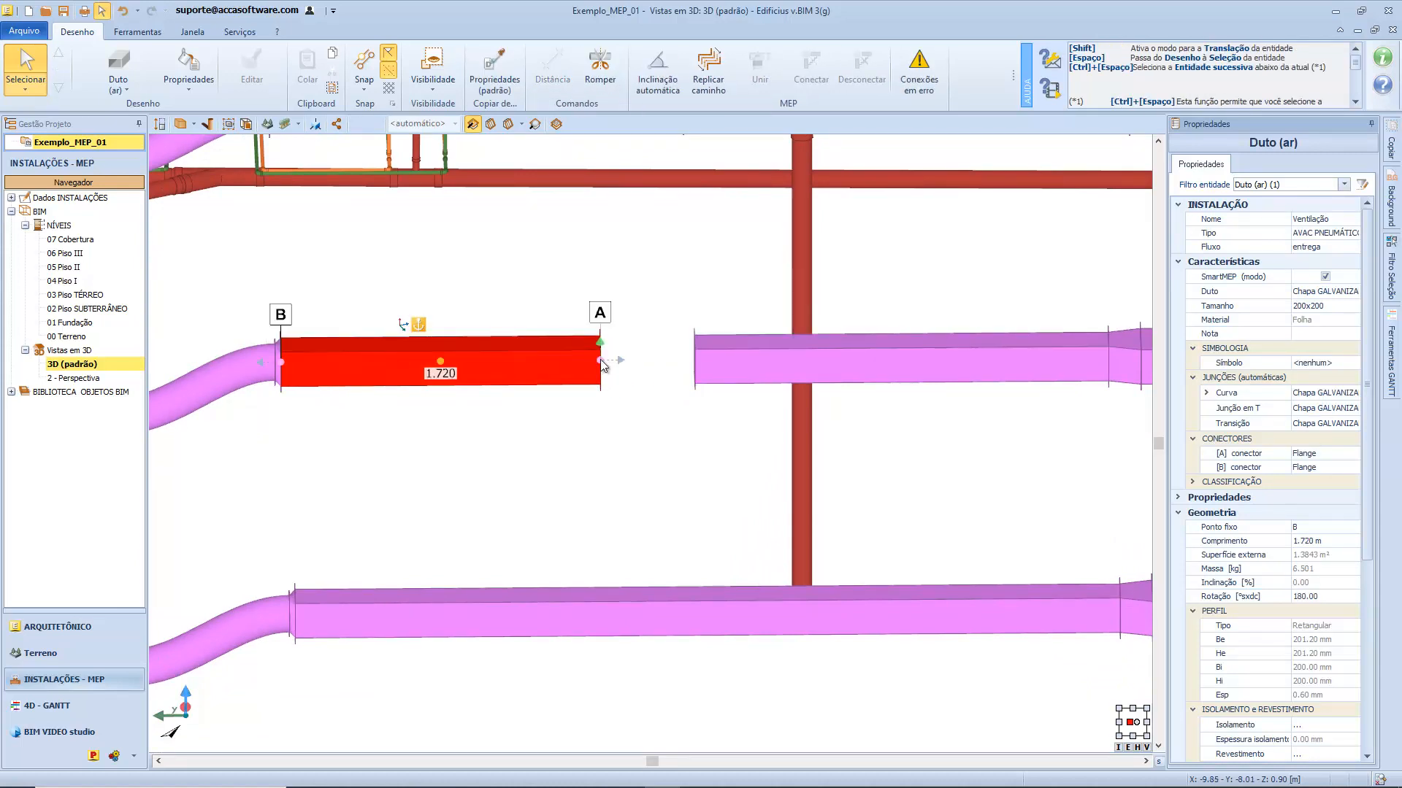
{"action": "key", "text": "Escape"}
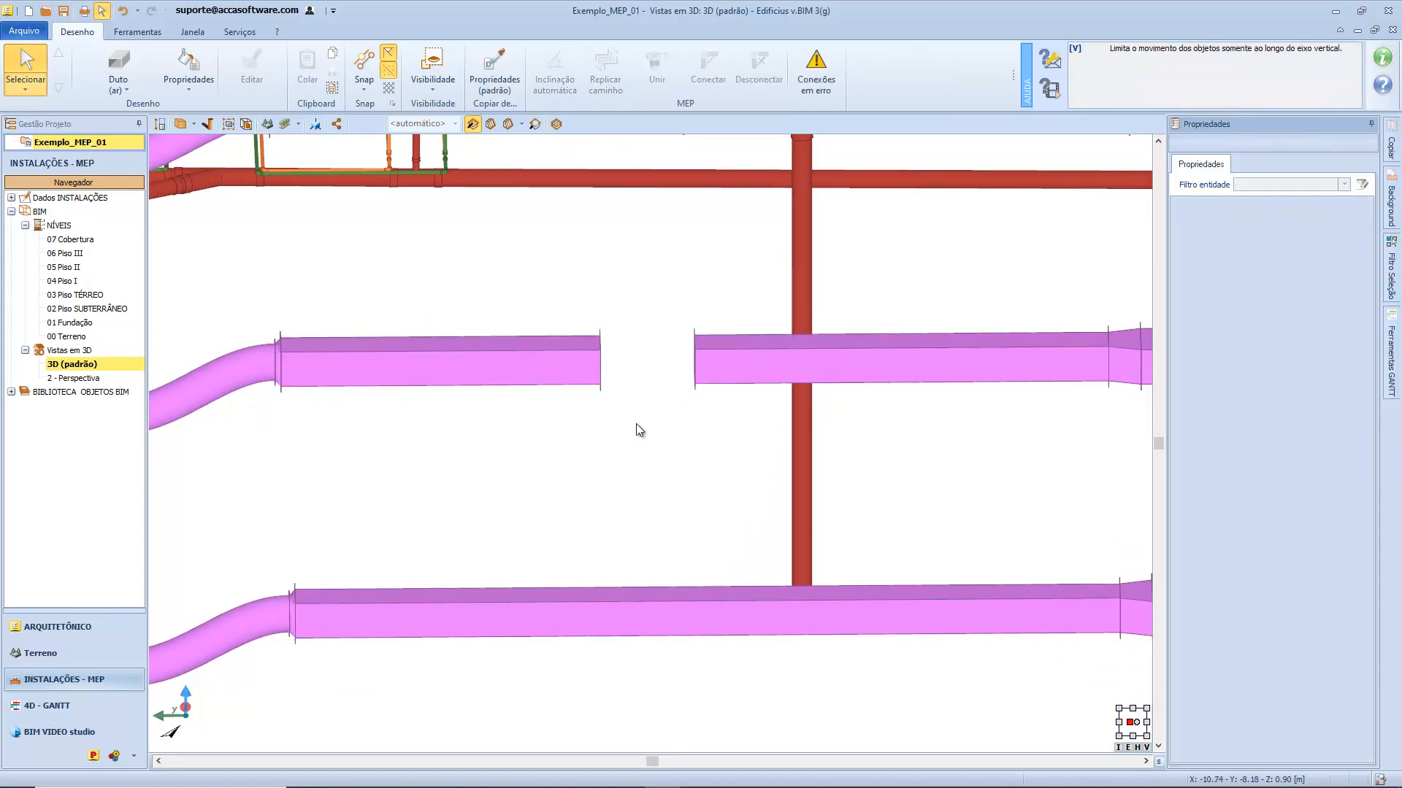
Step: Activate the Conexões em erro diagnosis for the building's systems and examine the flagged electrical box beside the window
{"action": "middle_click_drag", "start_coordinate": [636, 426], "coordinate": [629, 427]}
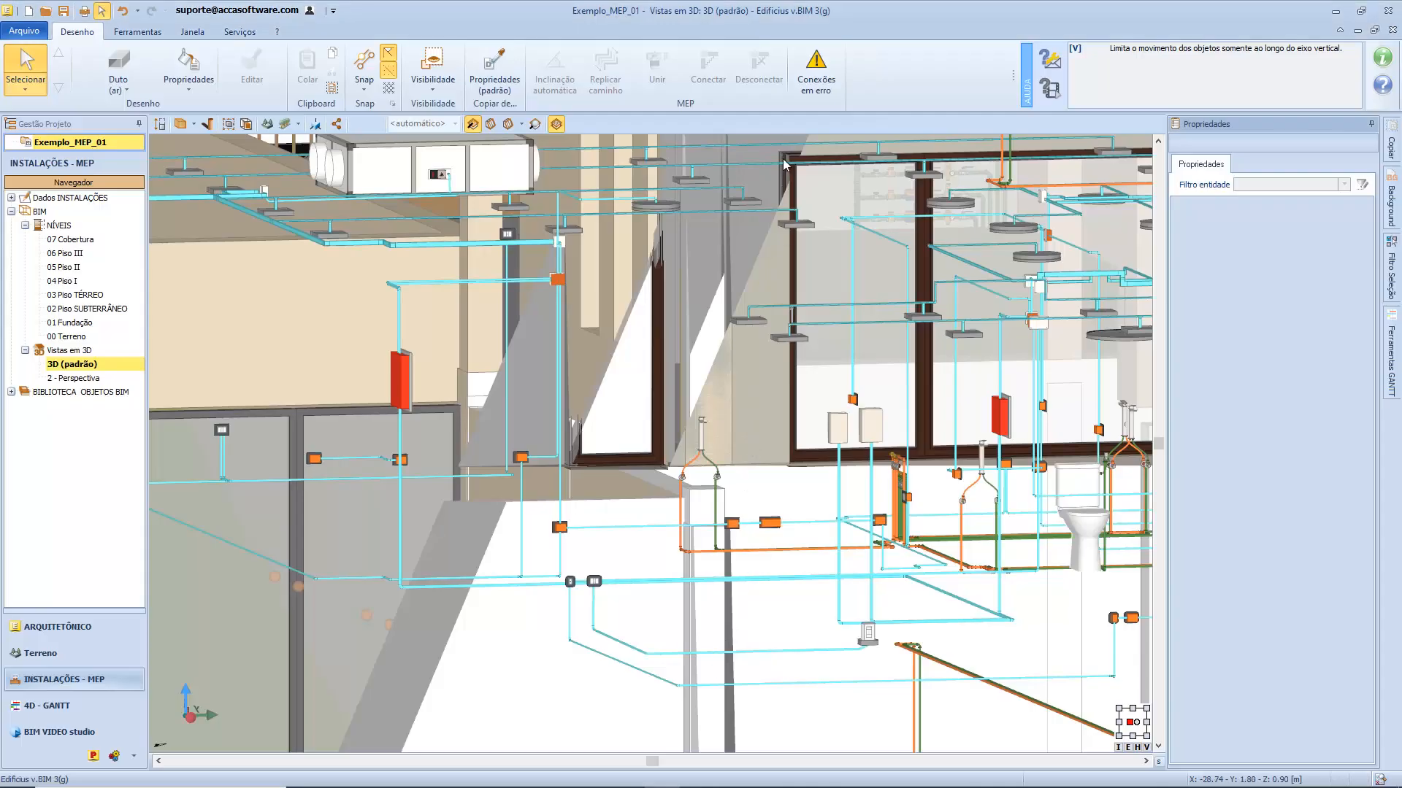
{"action": "left_click", "coordinate": [819, 87]}
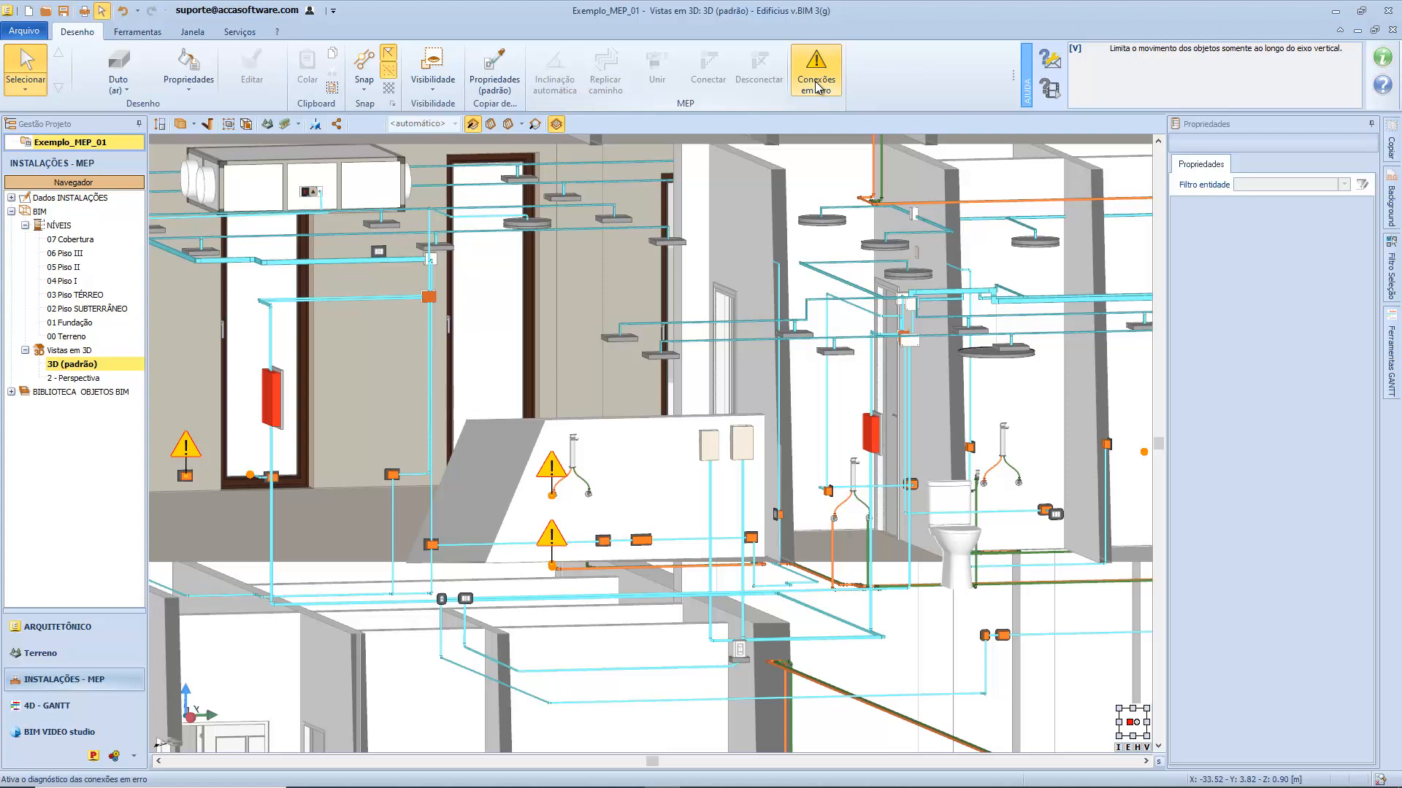
{"action": "left_click", "coordinate": [817, 87]}
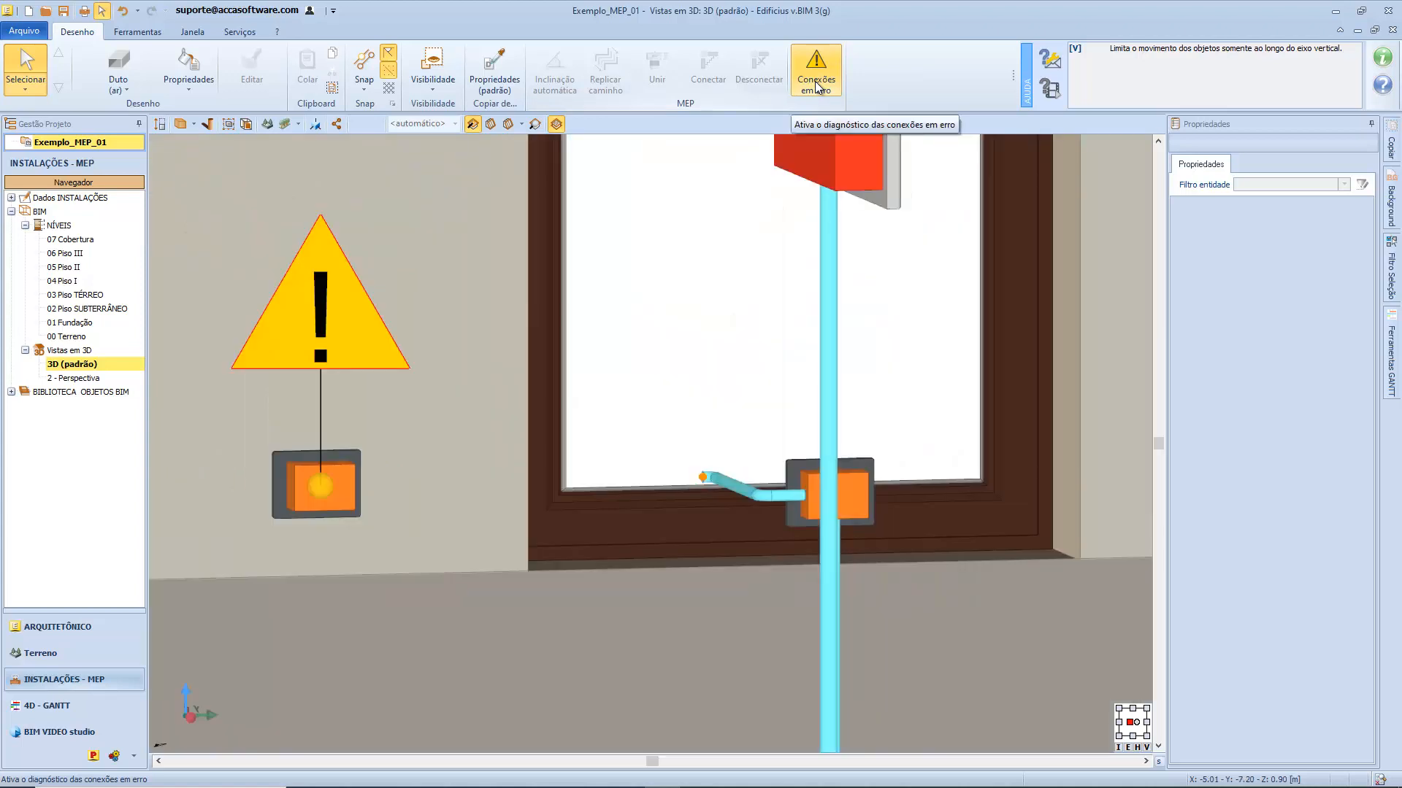
{"action": "scroll", "coordinate": [727, 510], "scroll_direction": "up", "scroll_amount": 3}
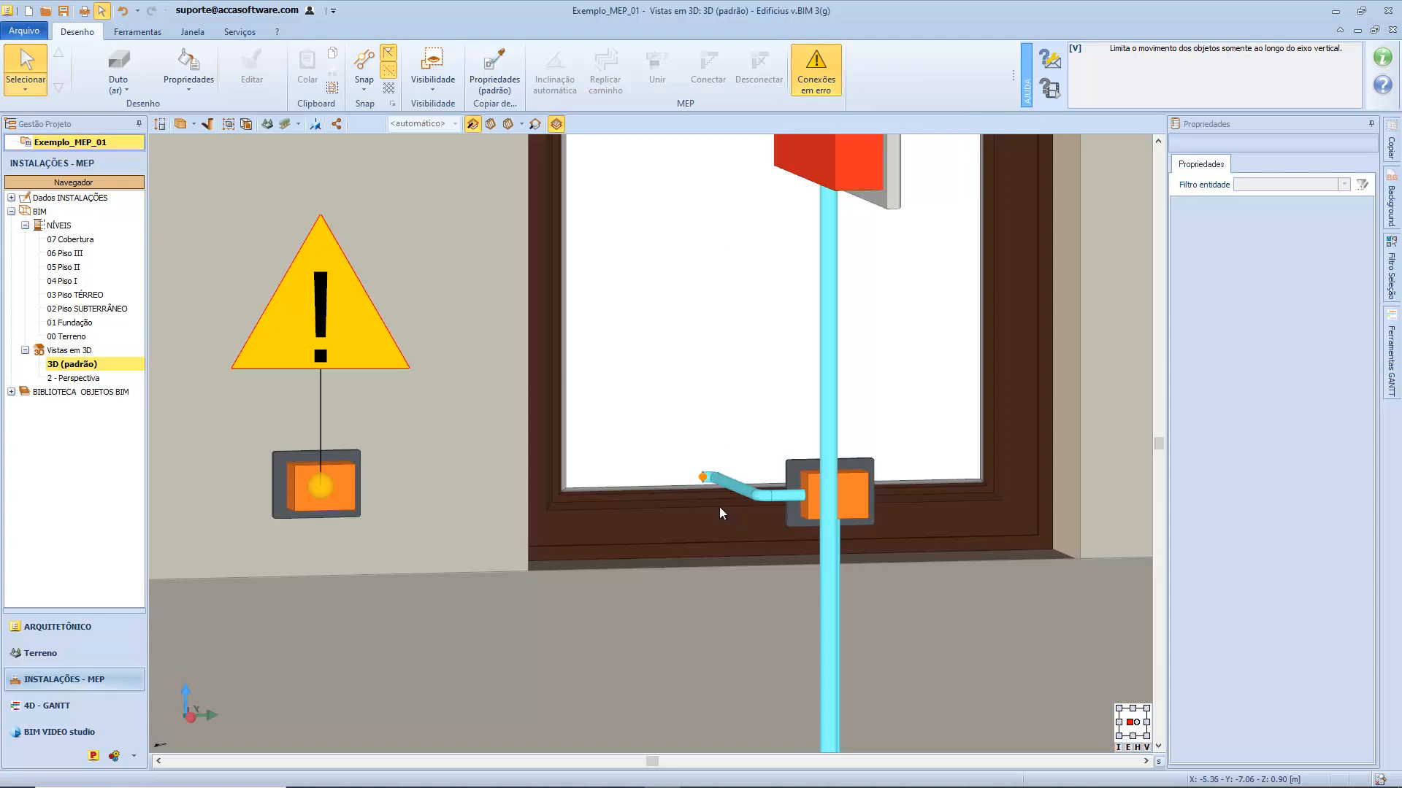
Step: Examine the connection error markers flagged on the vertical hot water pipe below the tap
{"action": "scroll", "coordinate": [679, 452], "scroll_direction": "up", "scroll_amount": 2}
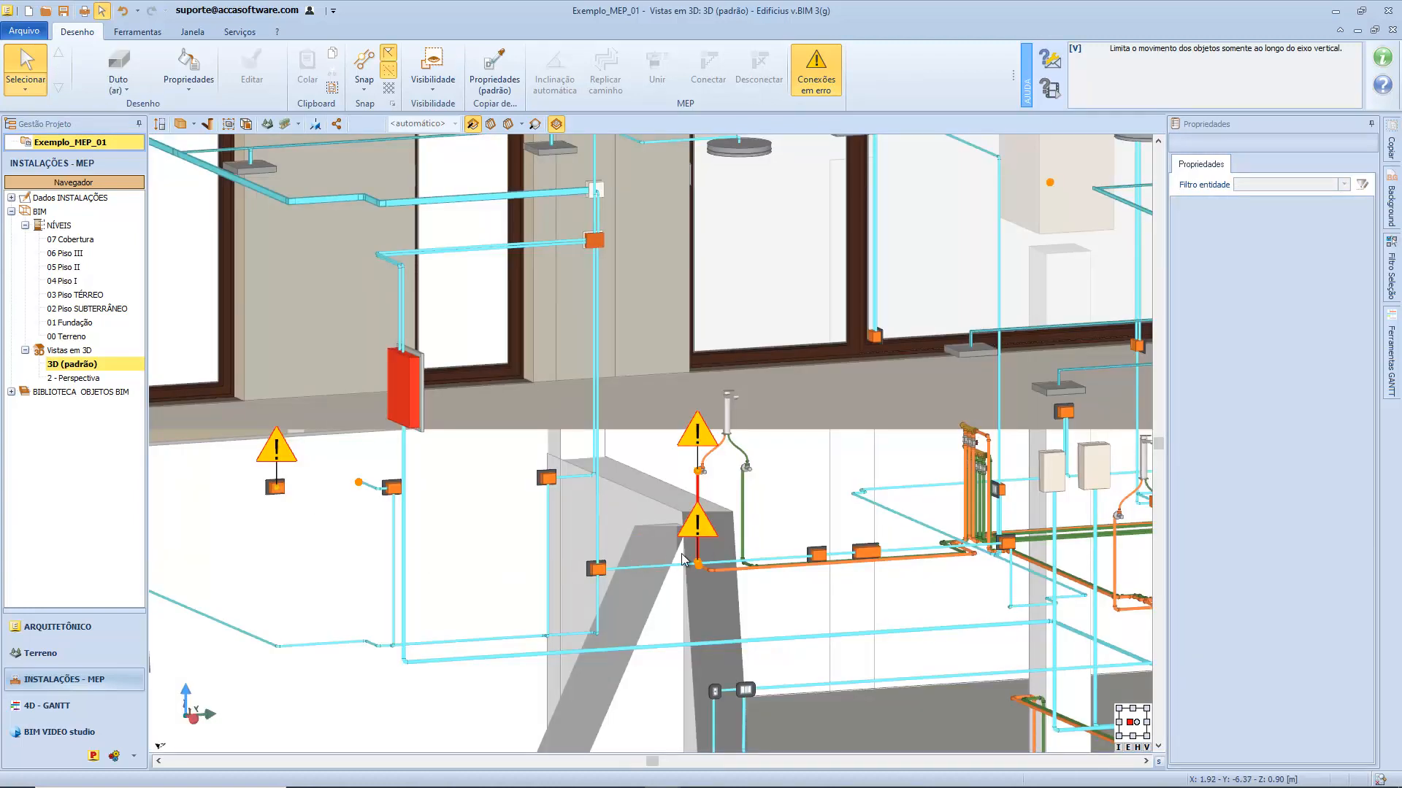
{"action": "scroll", "coordinate": [697, 474], "scroll_direction": "up", "scroll_amount": 3}
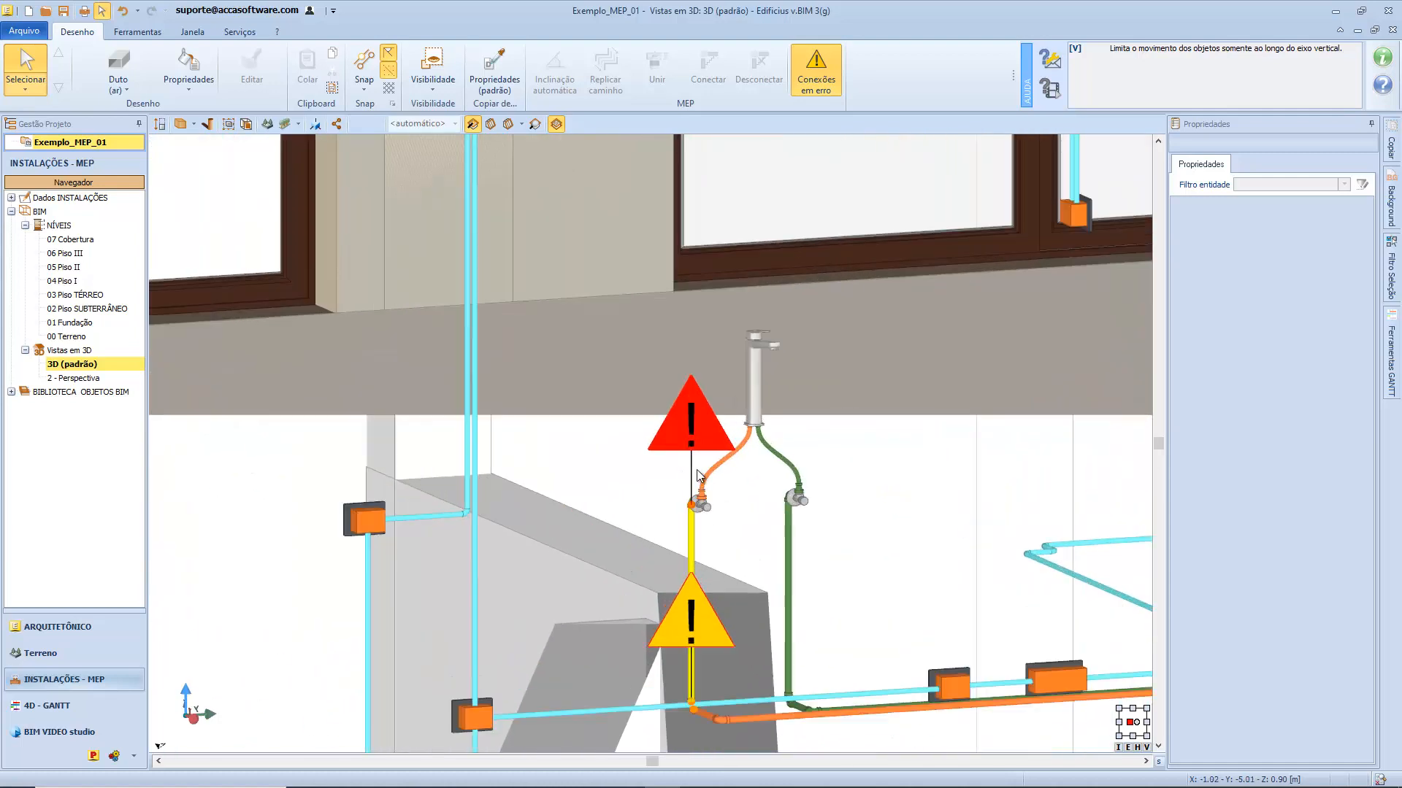
{"action": "scroll", "coordinate": [697, 474], "scroll_direction": "up", "scroll_amount": 3}
{"action": "left_click", "coordinate": [698, 475]}
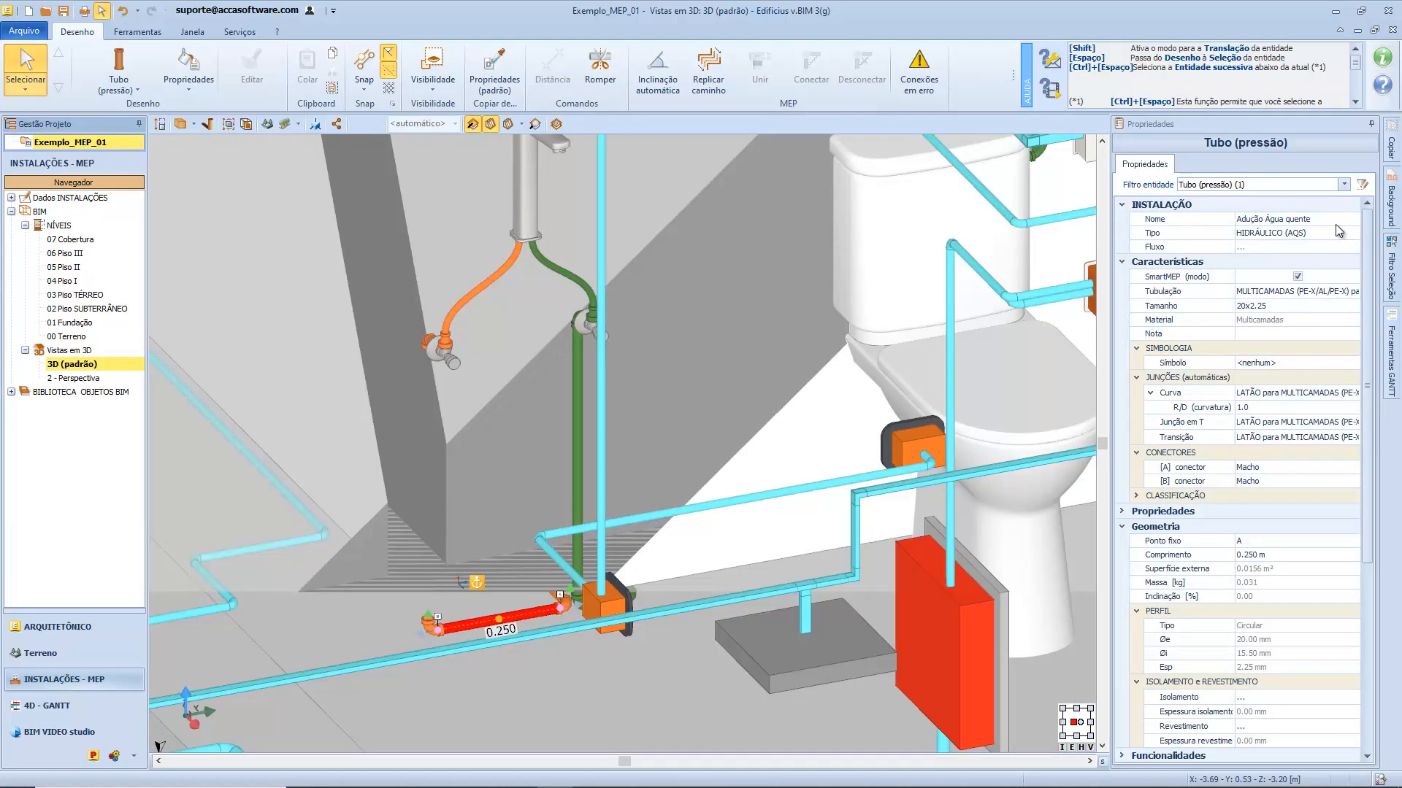
Step: Draw a vertical pressure pipe about 0.58 m long from the open hot water elbow up to the tap's valve, using the connector's most suitable size
{"action": "left_click", "coordinate": [119, 67]}
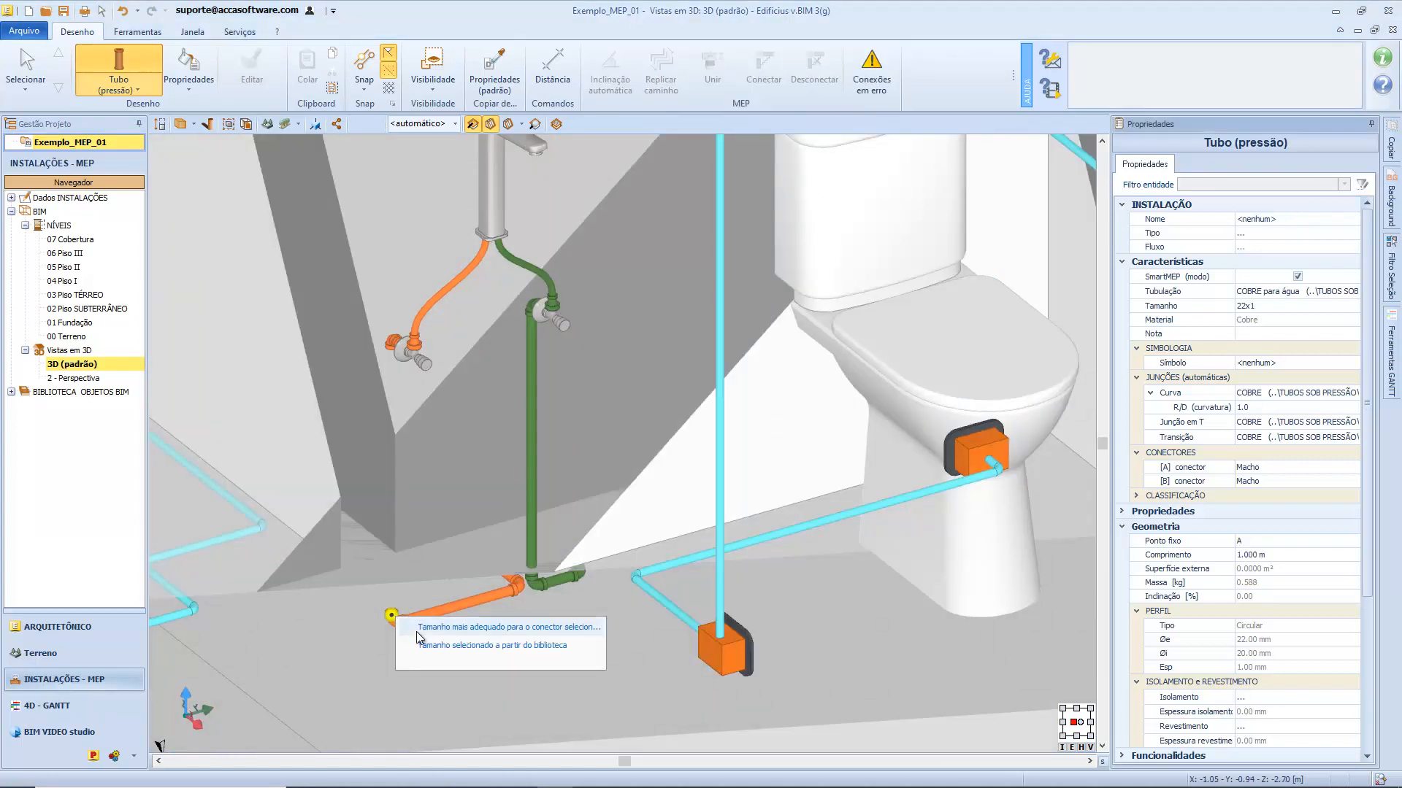
{"action": "left_click", "coordinate": [427, 621]}
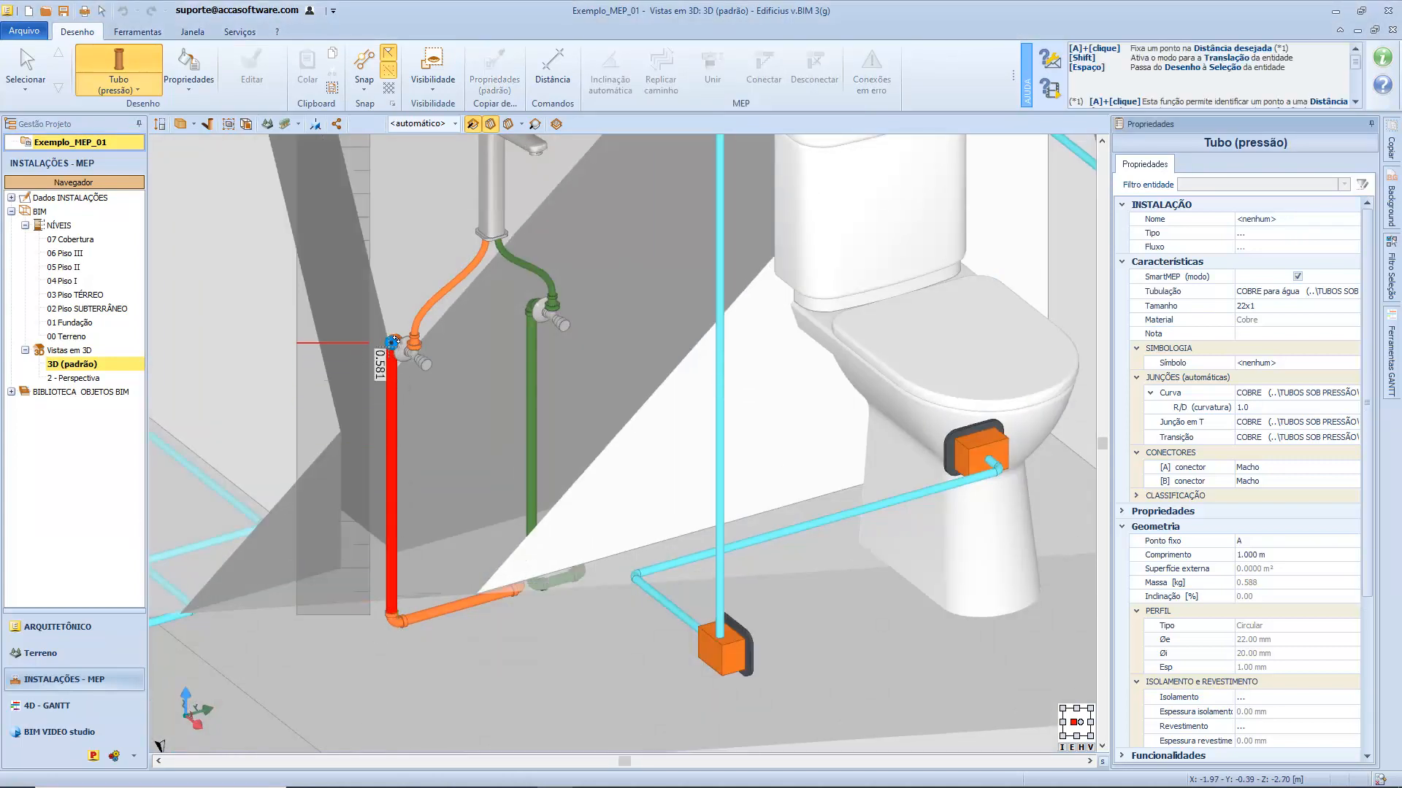
{"action": "left_click", "coordinate": [393, 342]}
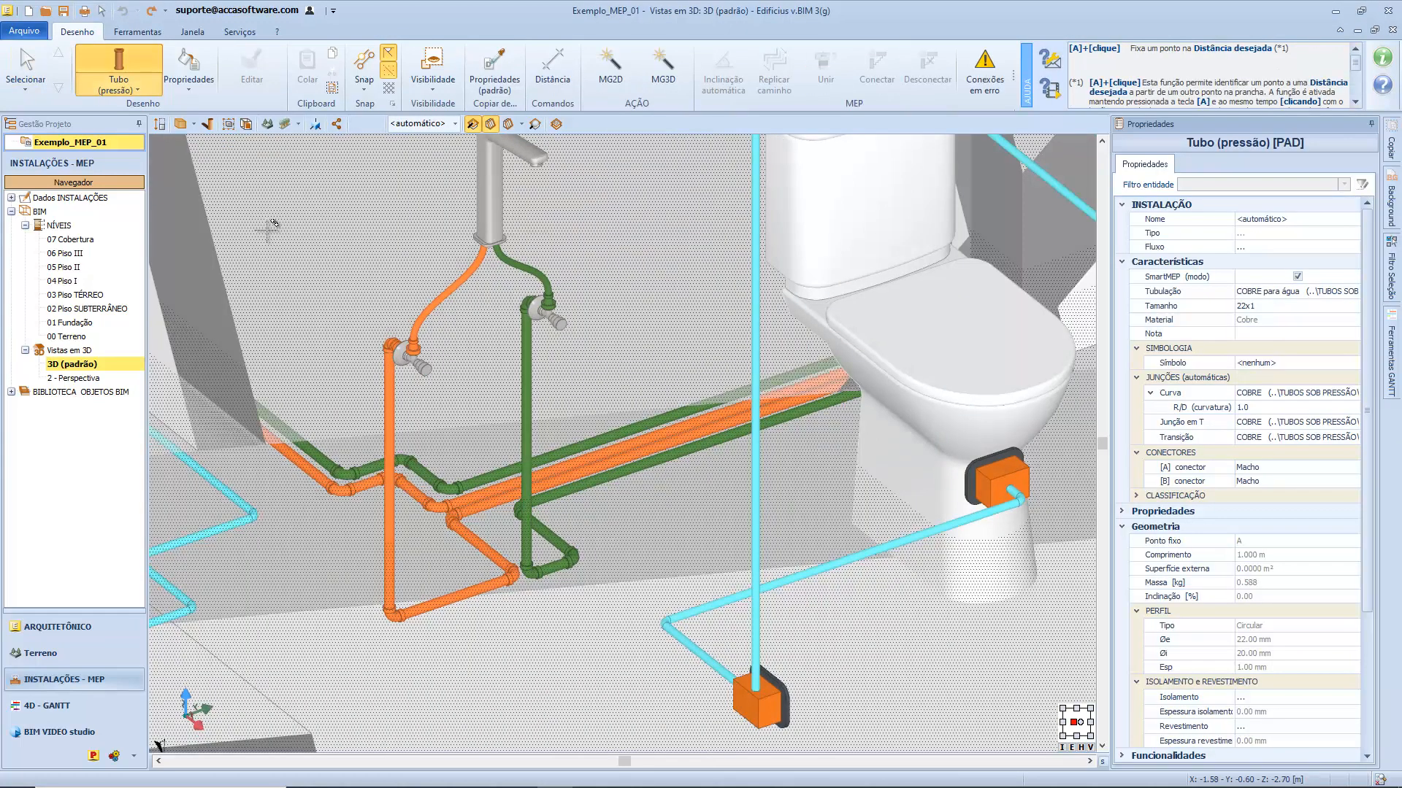
{"action": "key", "text": "Escape"}
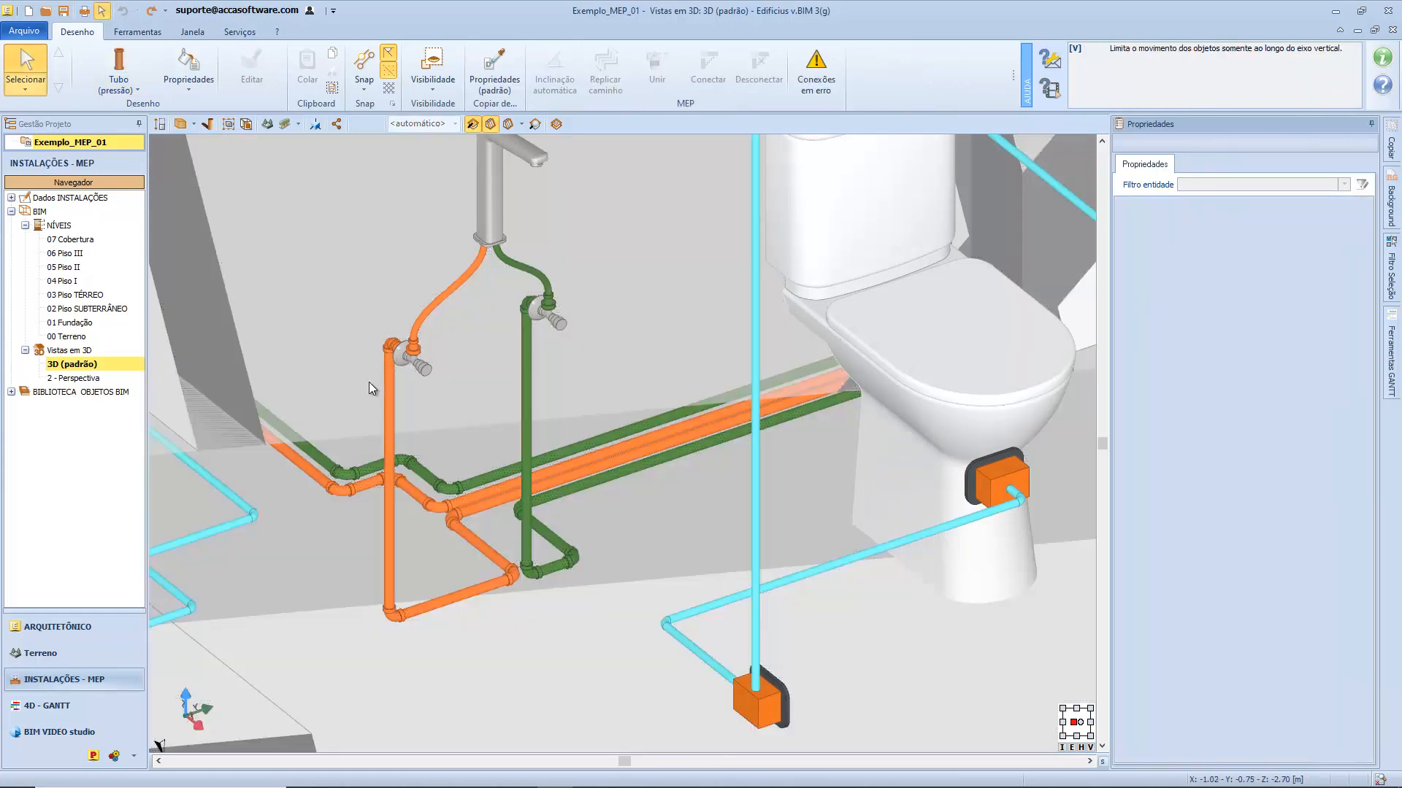
Step: Assign the vertical hot water pipe below the tap to the Aquecimento installation
{"action": "left_click", "coordinate": [393, 384]}
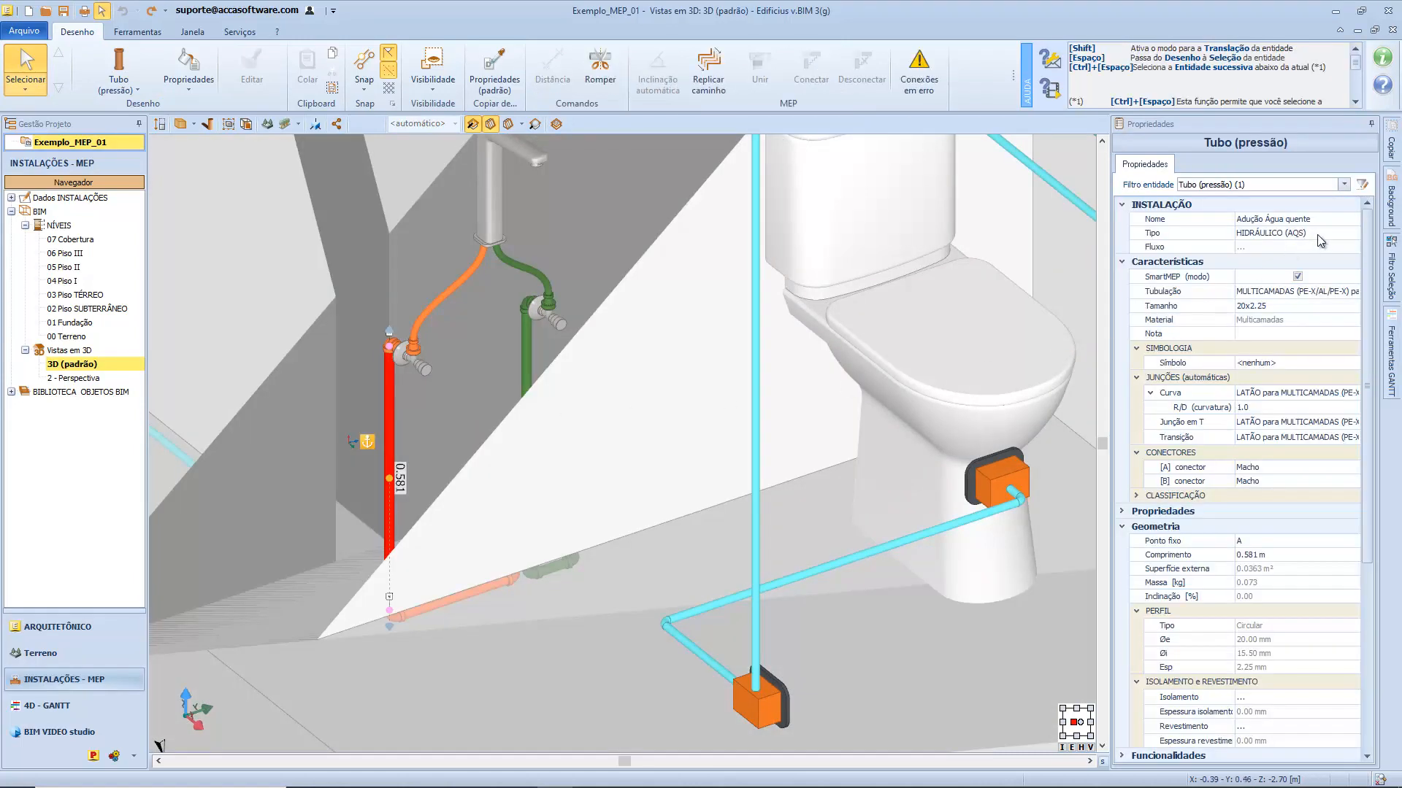
{"action": "left_click", "coordinate": [1336, 222]}
{"action": "left_click", "coordinate": [1353, 220]}
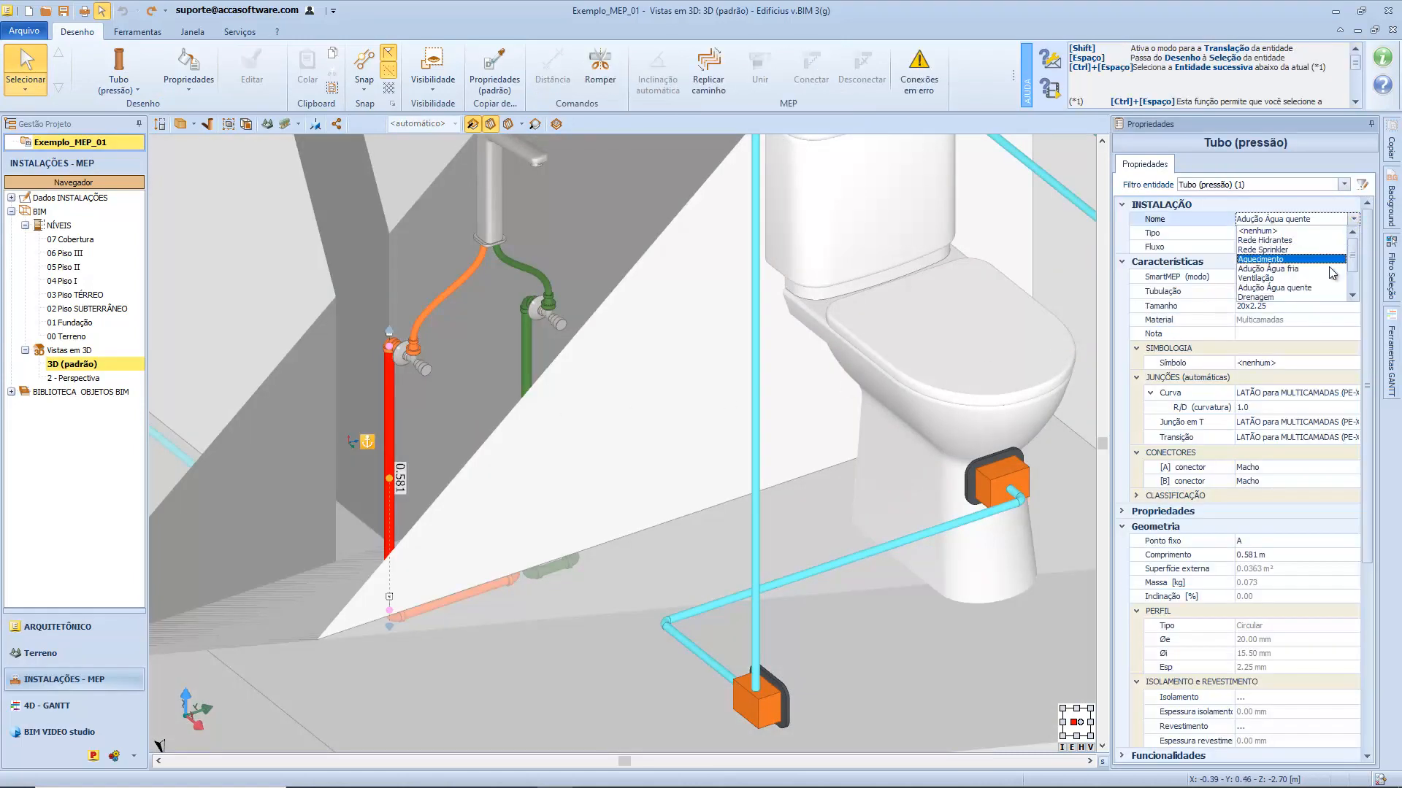
{"action": "left_click", "coordinate": [1301, 259]}
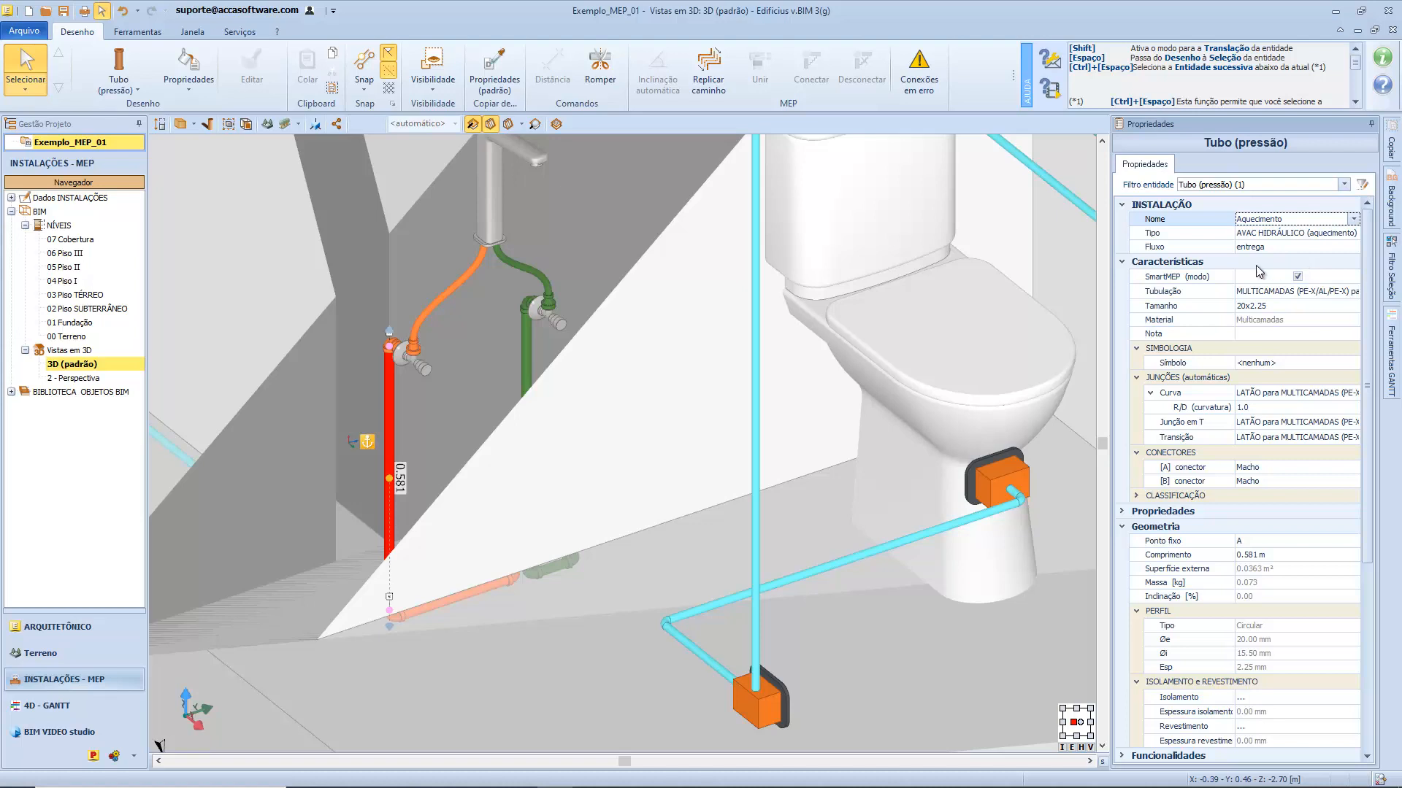
Step: Activate the Conexões em erro diagnosis and examine the error markers on the vertical pipe and the box on the brown wall
{"action": "left_click", "coordinate": [934, 86]}
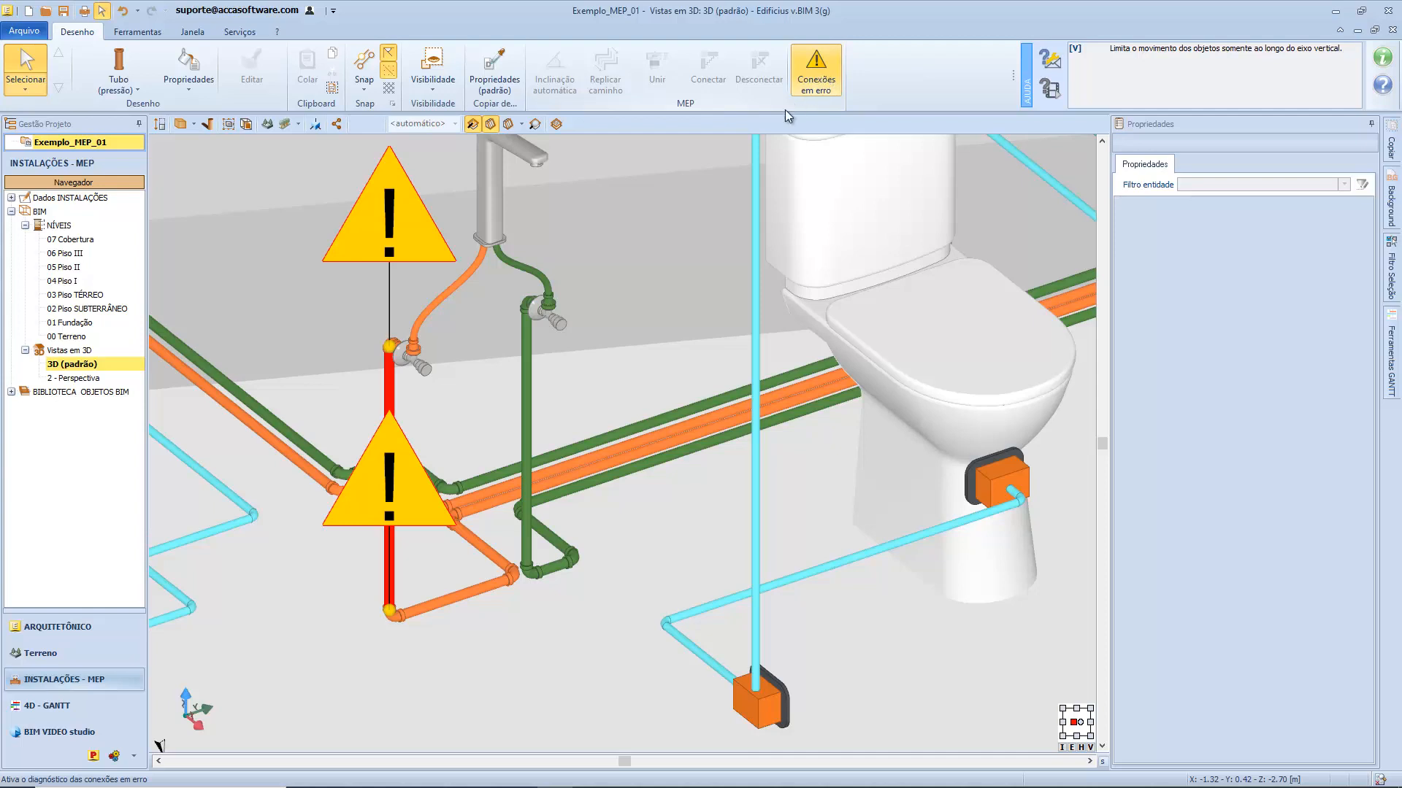
{"action": "left_click", "coordinate": [377, 222]}
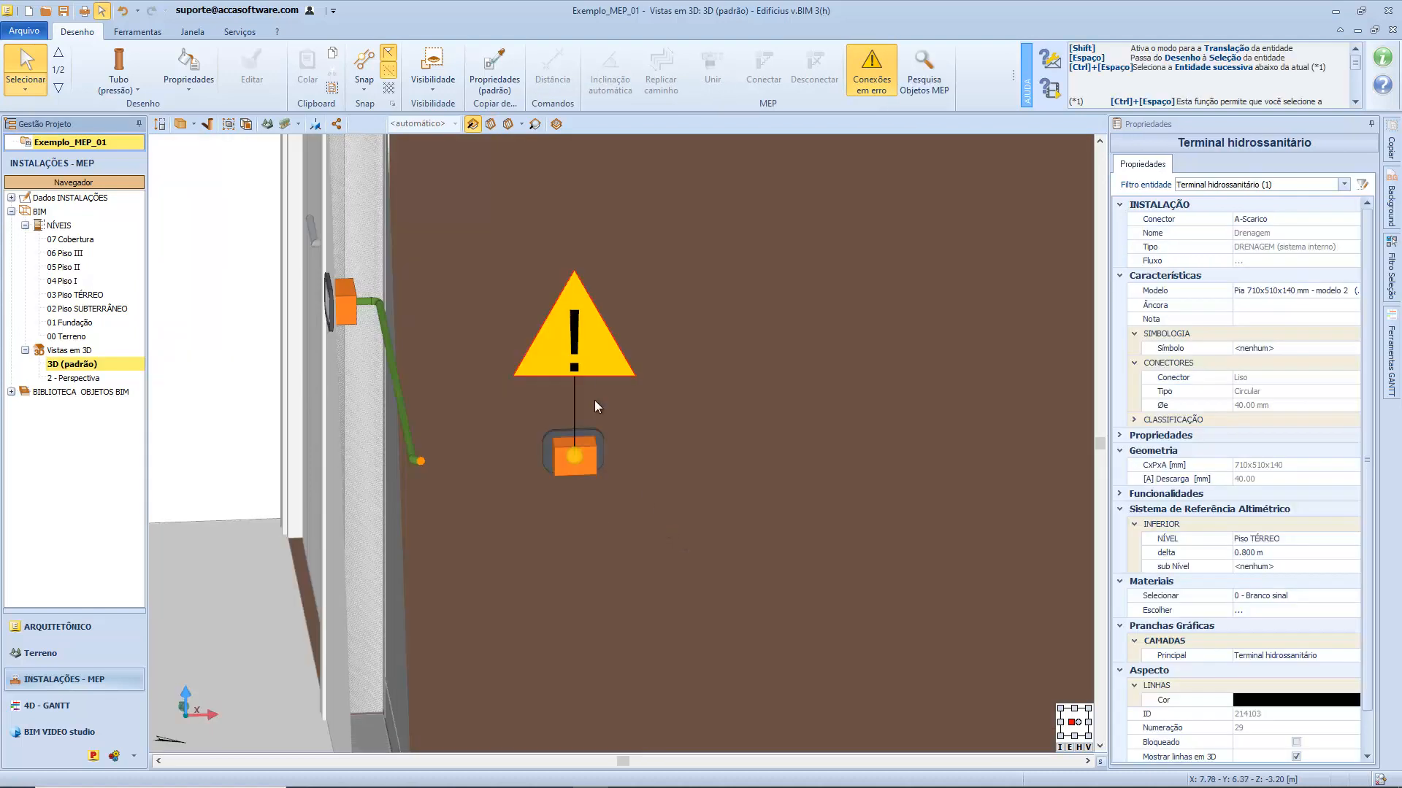
{"action": "left_click", "coordinate": [583, 353]}
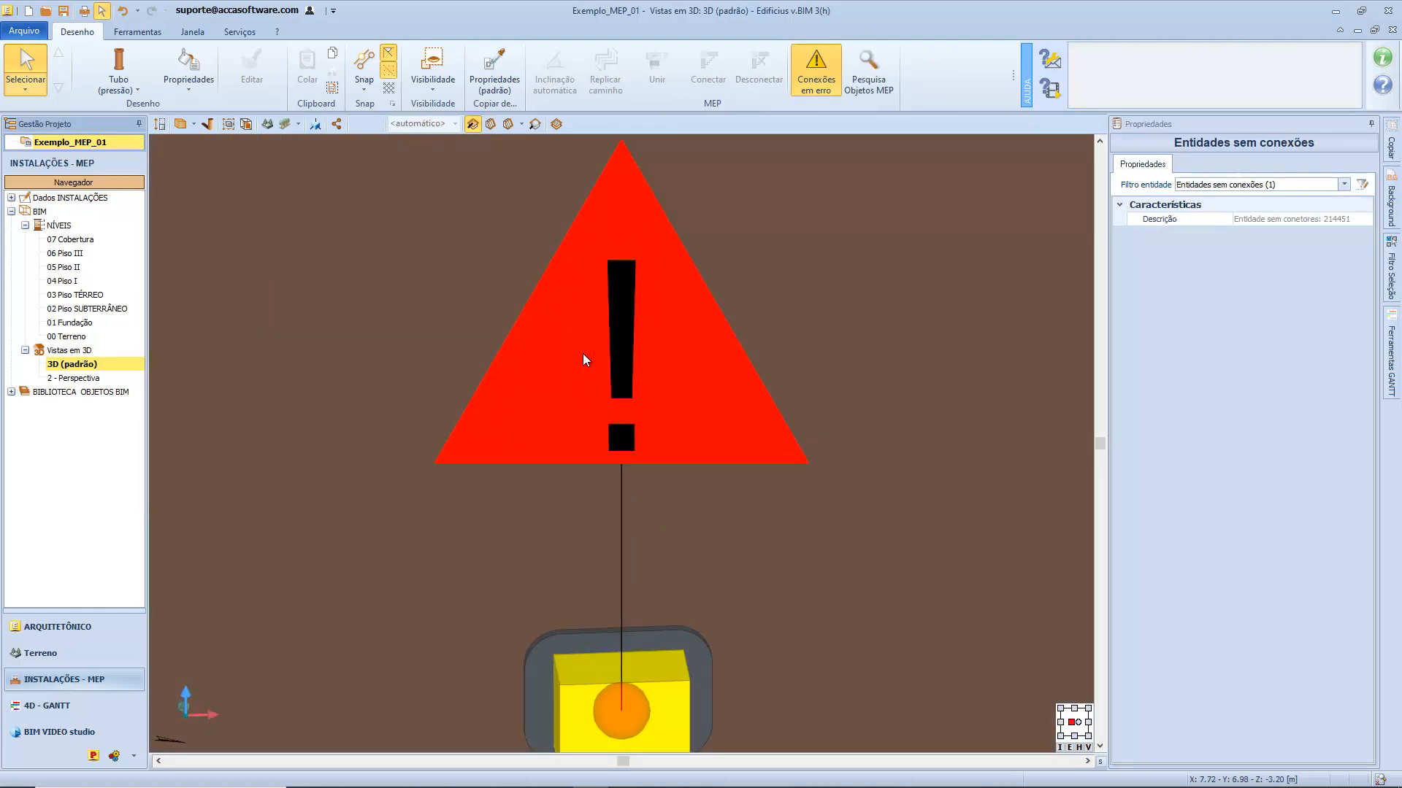